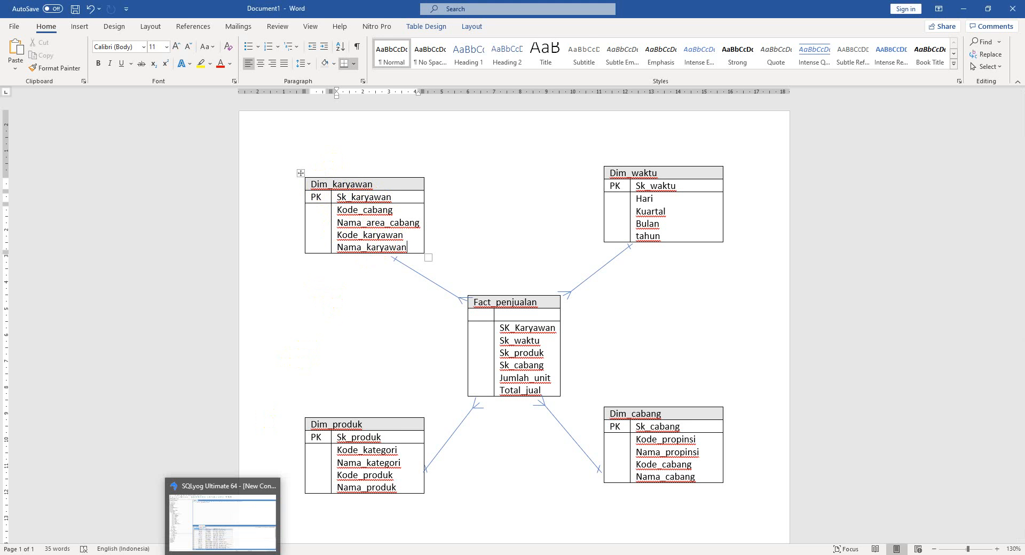
Step: Switch to Spoon, create a new transformation, and place four Table input steps on its canvas
left_click(248, 554)
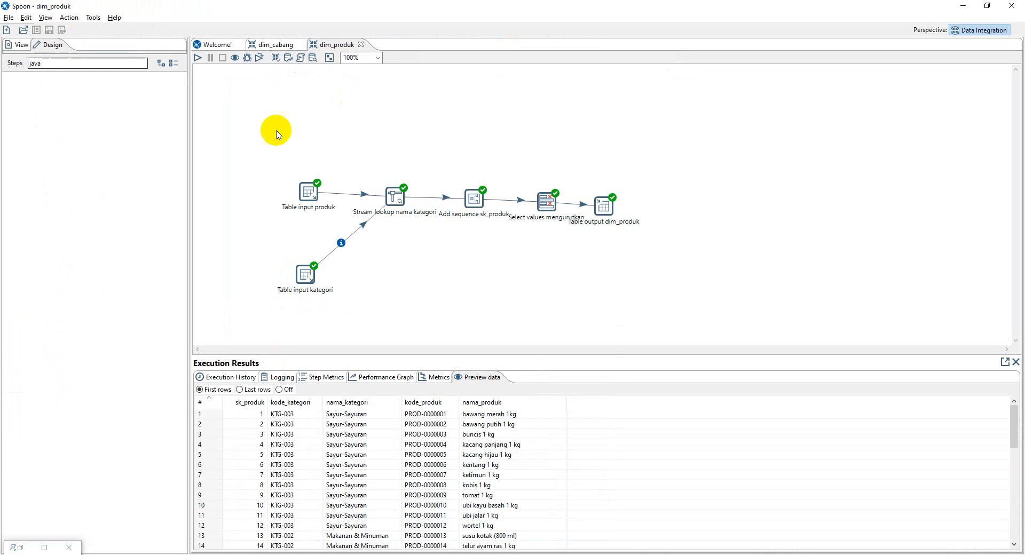
key("ctrl+n")
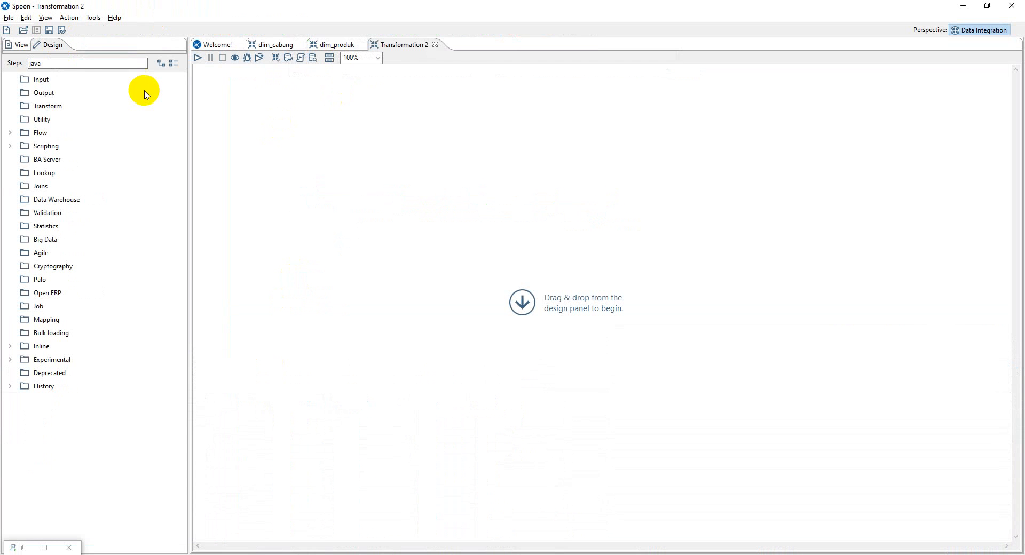
type("input")
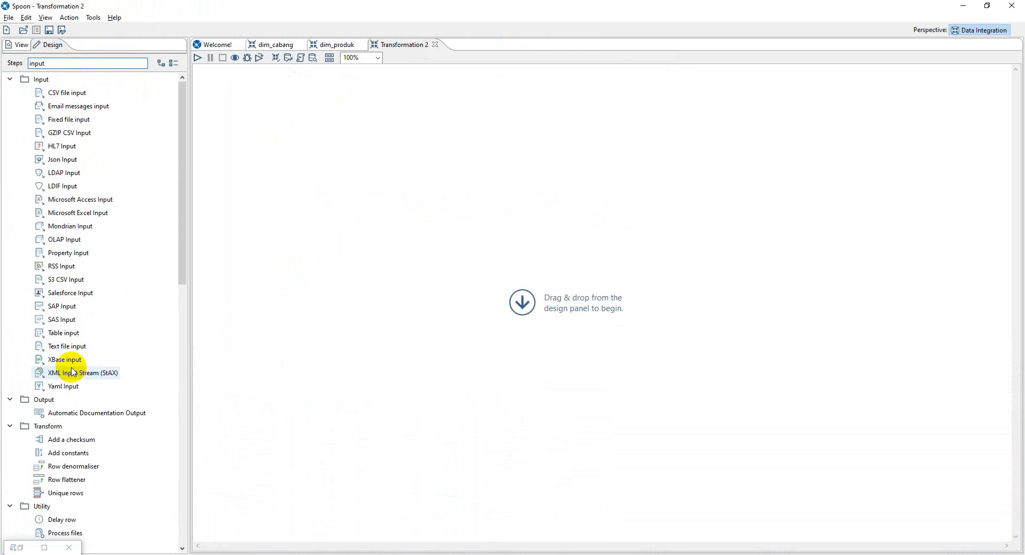
left_click(71, 334)
left_click_drag(71, 335, 357, 173)
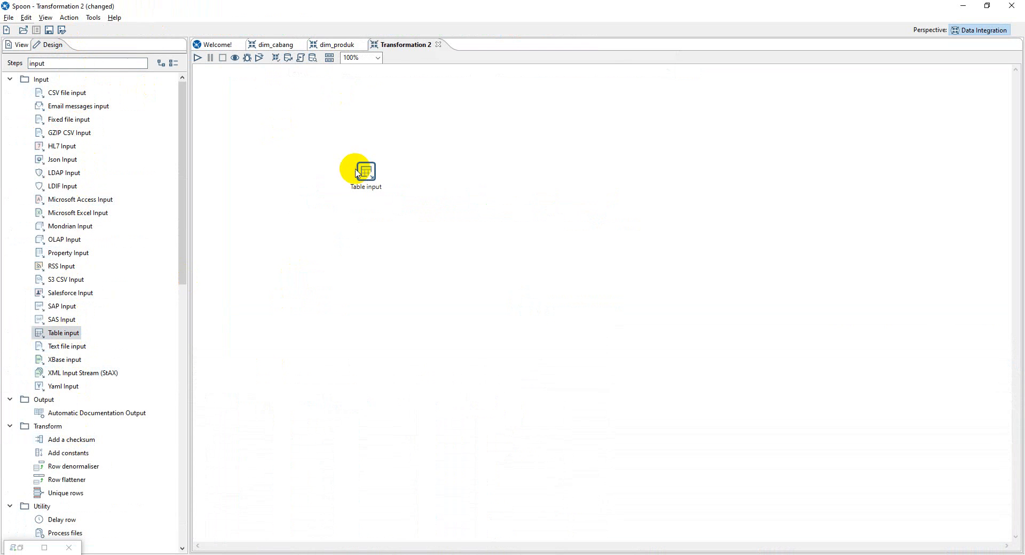
left_click_drag(62, 331, 442, 303)
left_click_drag(53, 332, 288, 362)
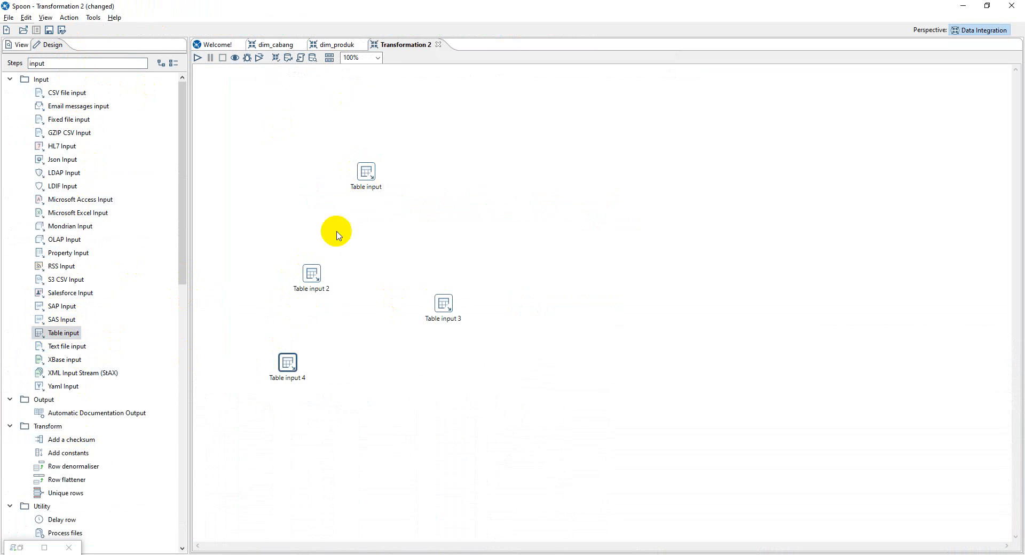
Step: Rename the first Table input step to "Table input karyawan" and assign it the phi connection
double_click(365, 169)
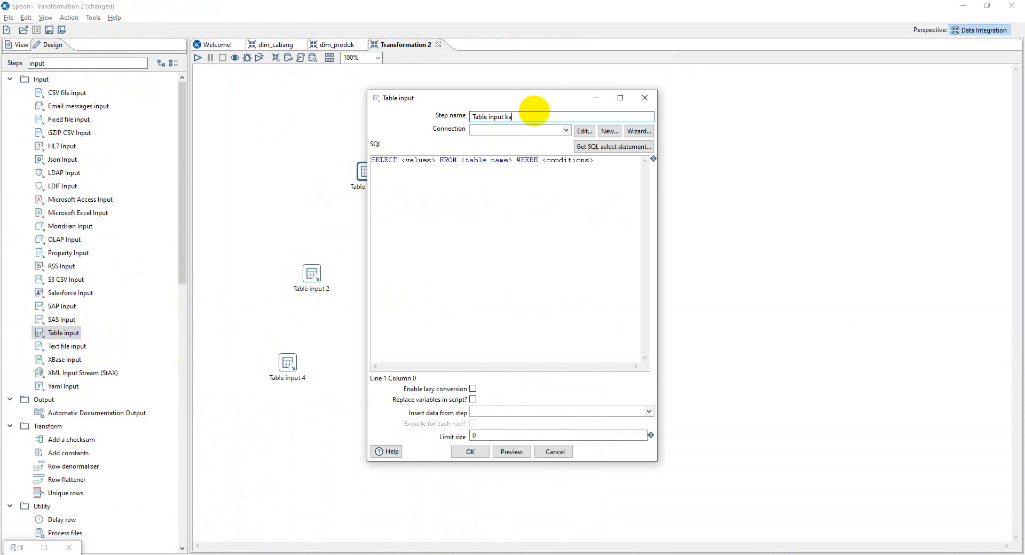
type("karyawan")
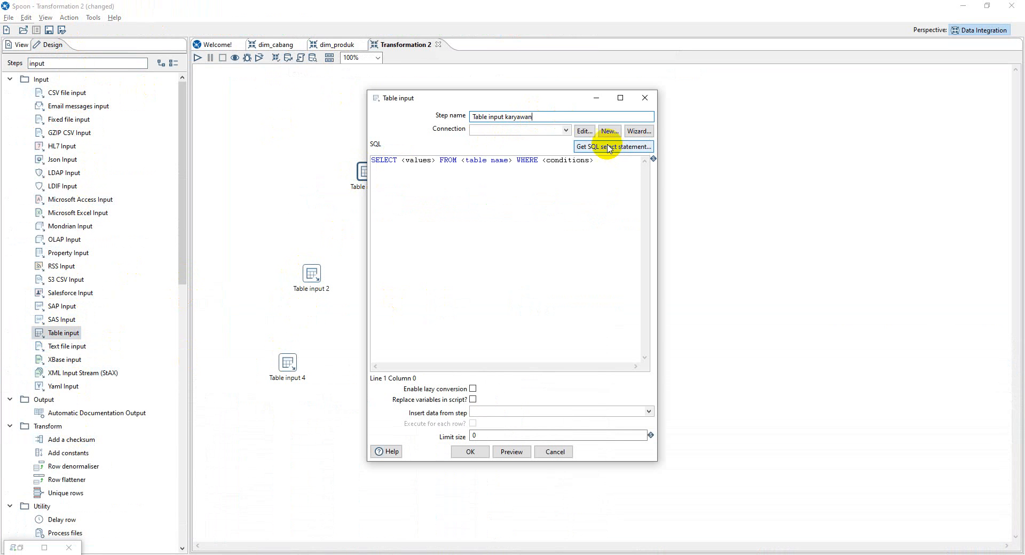
left_click(566, 130)
left_click(484, 145)
Step: Generate the karyawan input's SQL select statement from the ms_karyawan table with its field names included, and accept the step
left_click(580, 146)
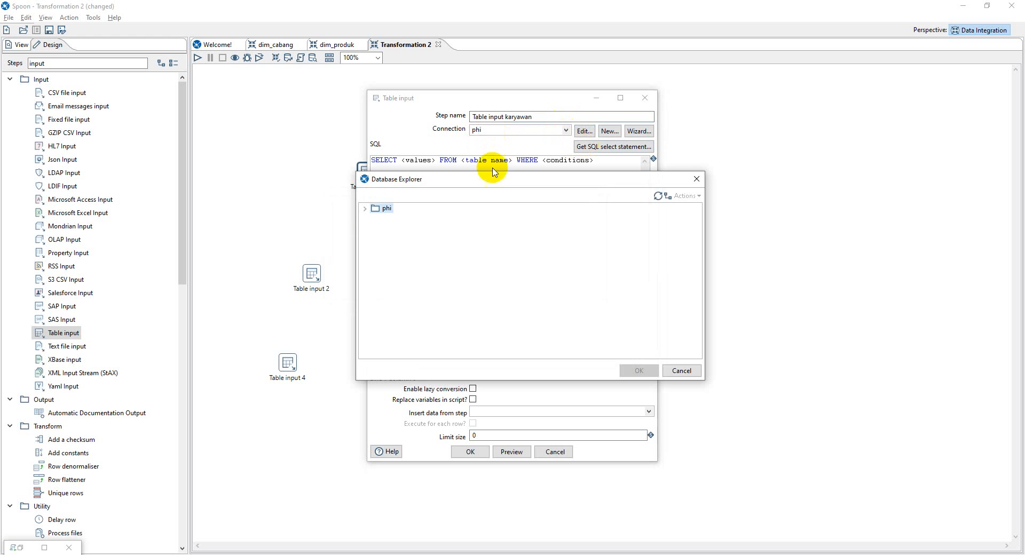
left_click(366, 208)
left_click(375, 229)
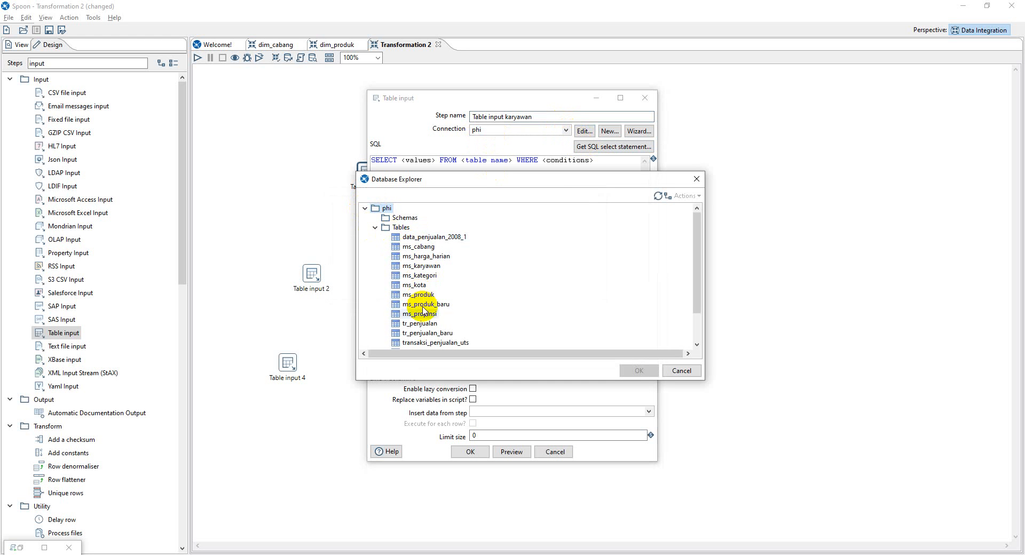
double_click(422, 266)
left_click(491, 318)
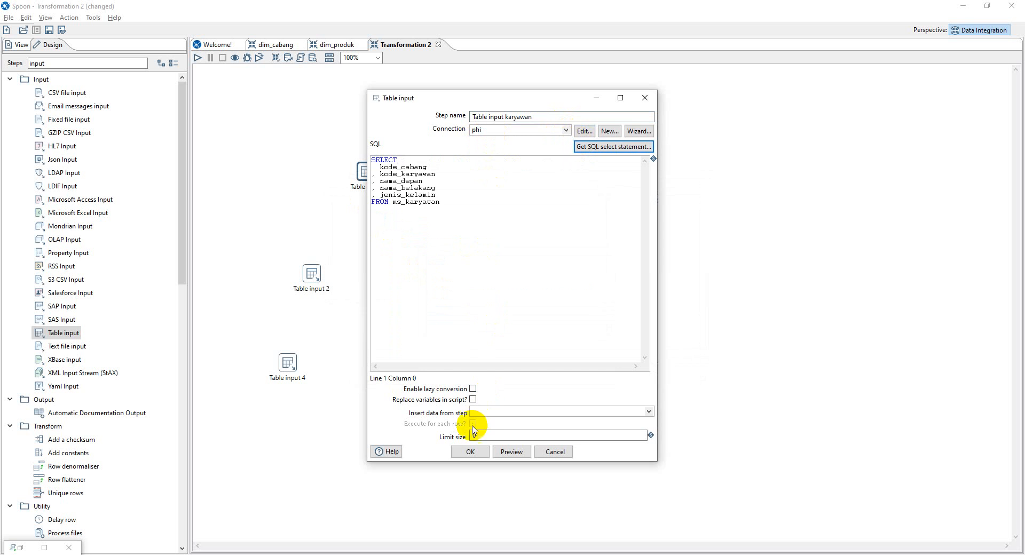
left_click(470, 452)
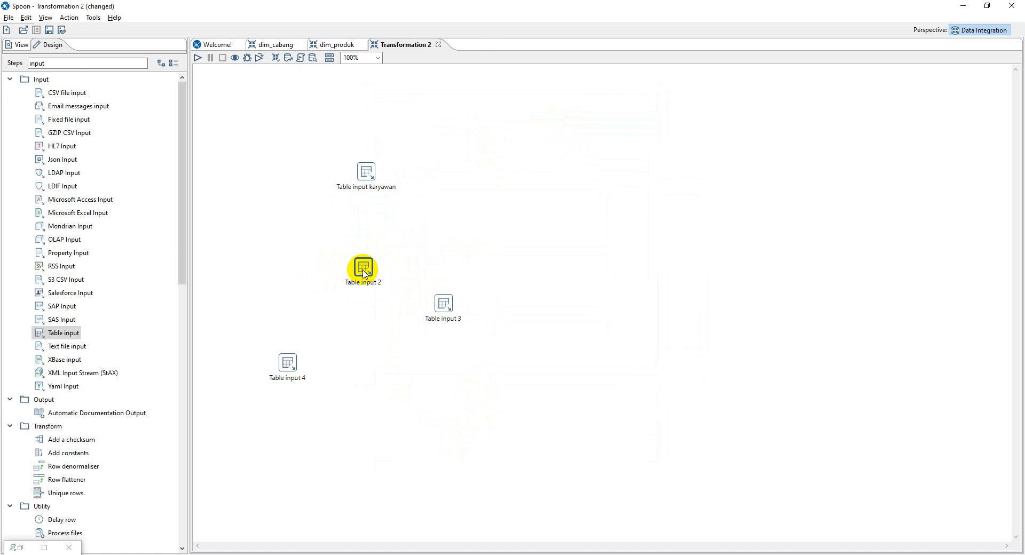
Step: Switch to the Word schema document to check the fields of Dim_karyawan, and return to Spoon
key("alt+Tab")
key("alt+Tab")
key("alt+Tab")
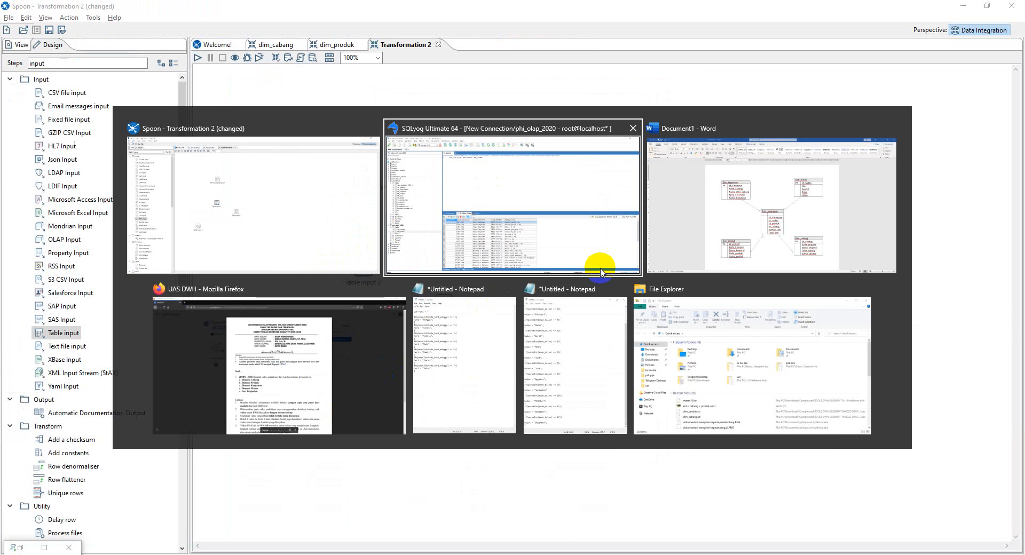
left_click(767, 217)
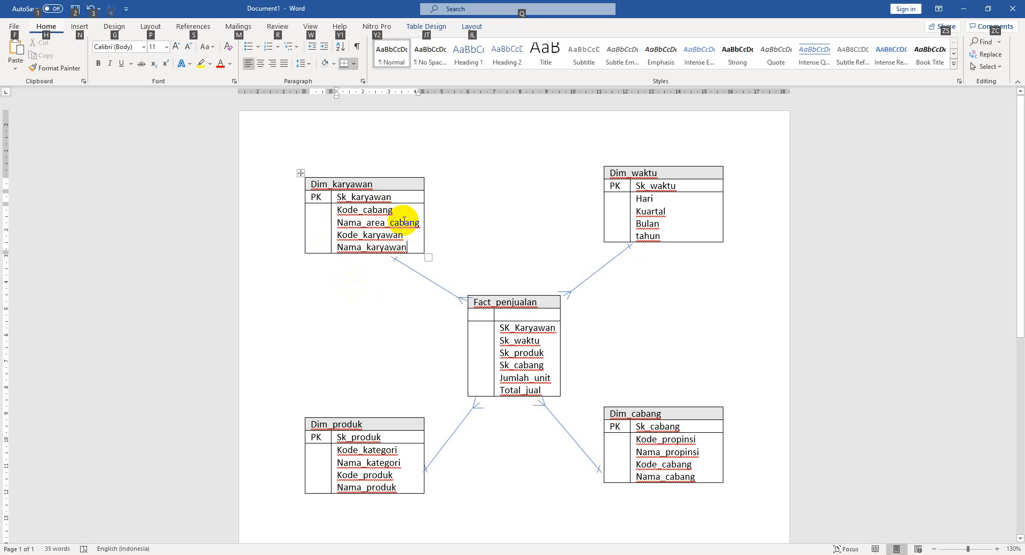
key("alt+Tab")
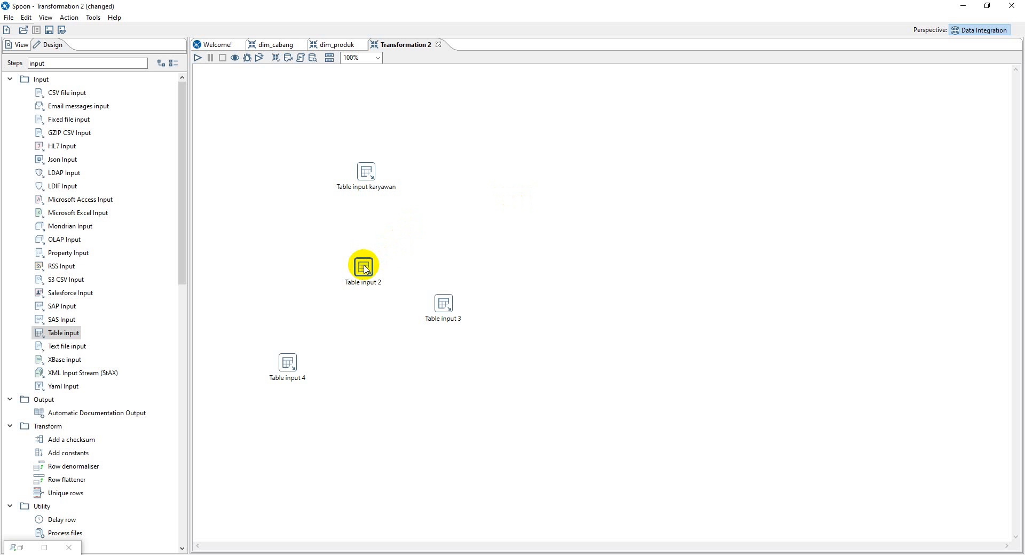
Step: Rename Table input 2 to "Table input cabang" and assign it the phi connection
double_click(361, 267)
left_click(531, 117)
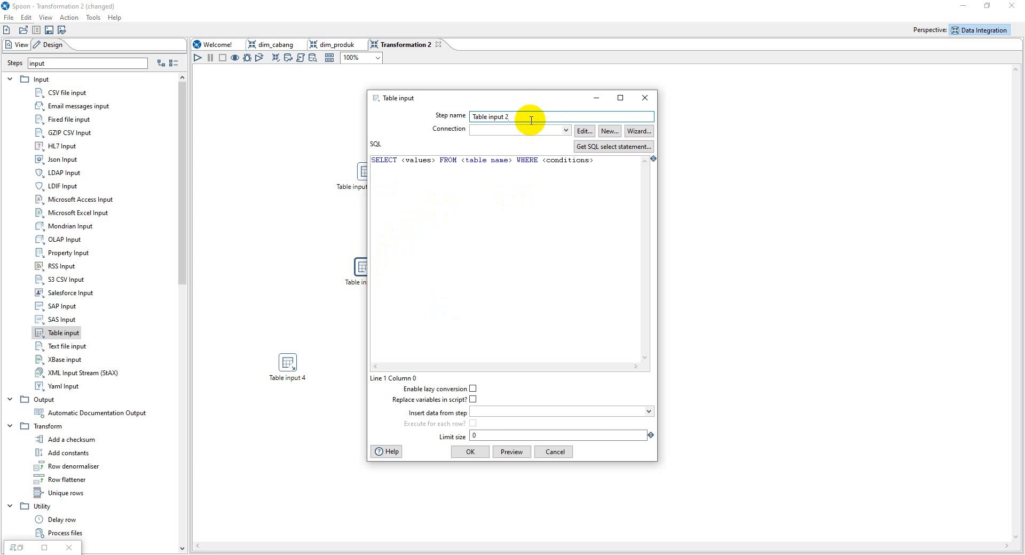
type("cabang")
key("Return")
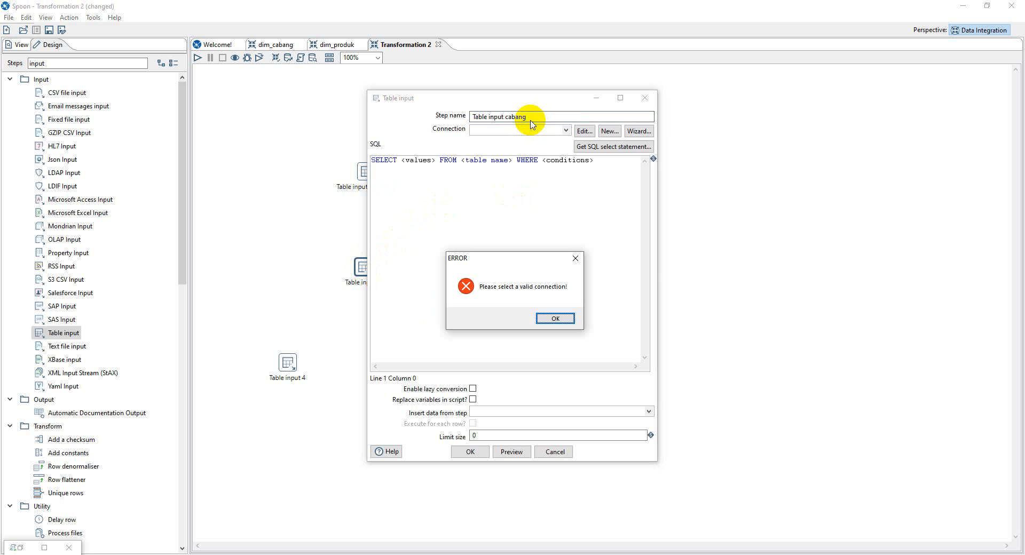
key("Return")
left_click(566, 130)
left_click(508, 143)
Step: Generate the cabang input's SQL select statement from the ms_cabang table with its field names included, and accept the step
left_click(585, 148)
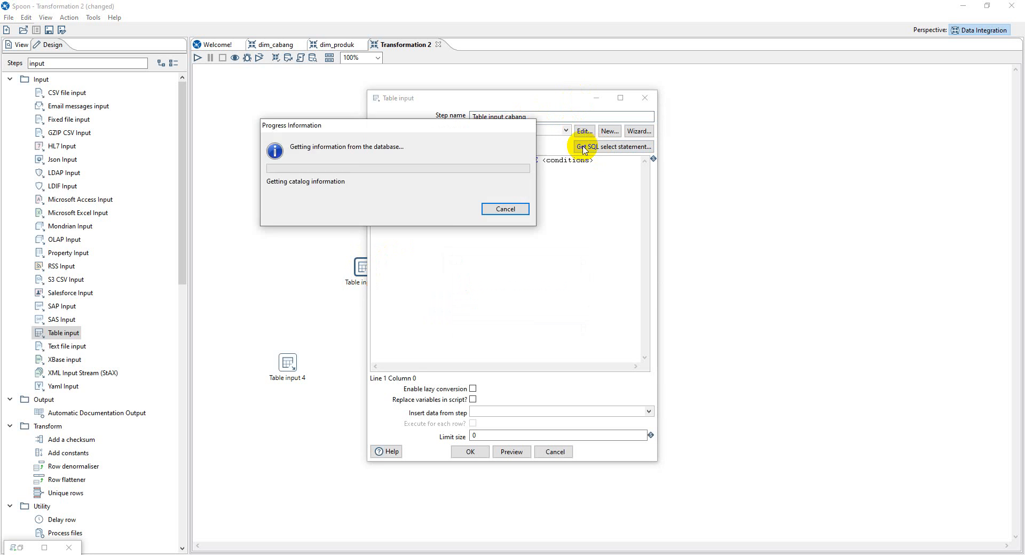
left_click(368, 209)
left_click(376, 228)
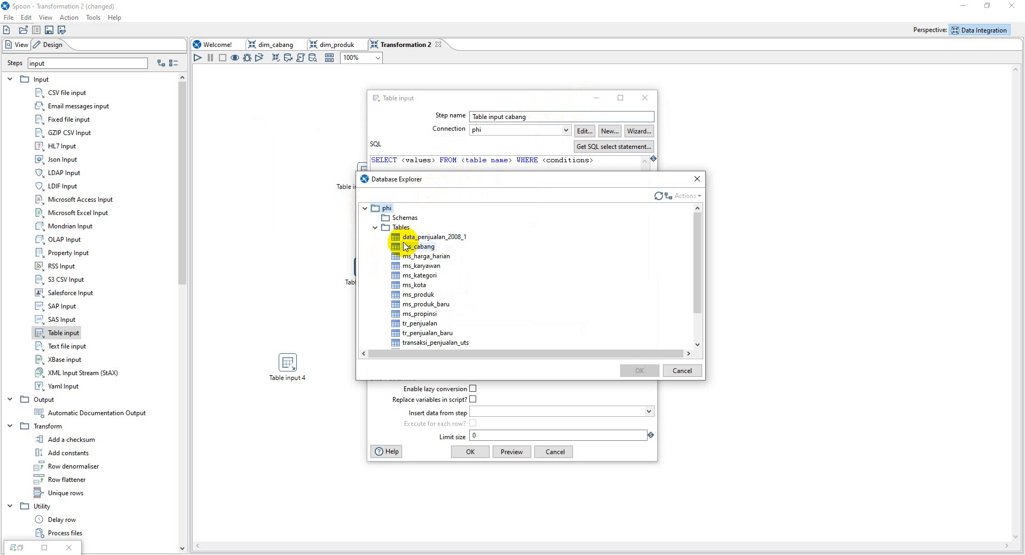
double_click(409, 248)
left_click(491, 318)
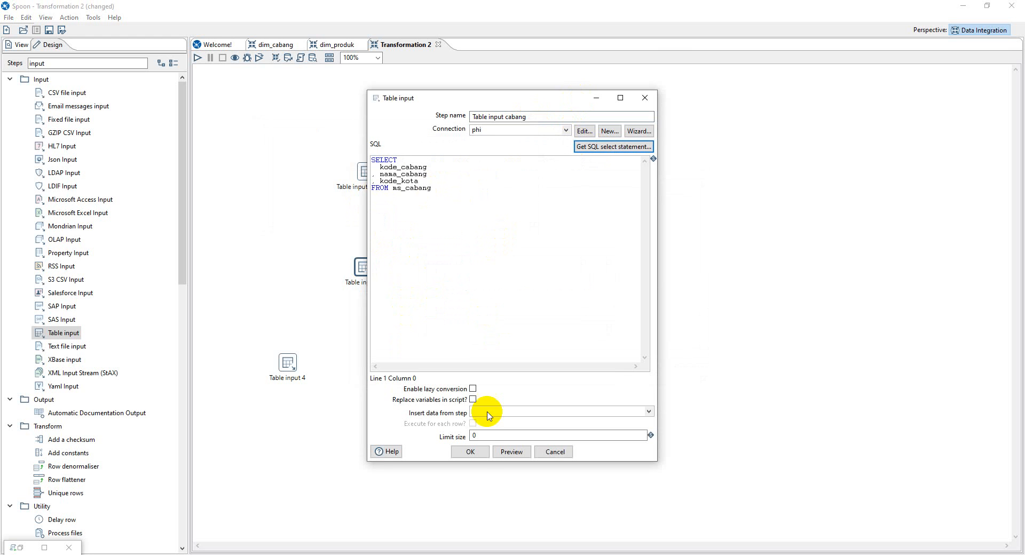
left_click(485, 452)
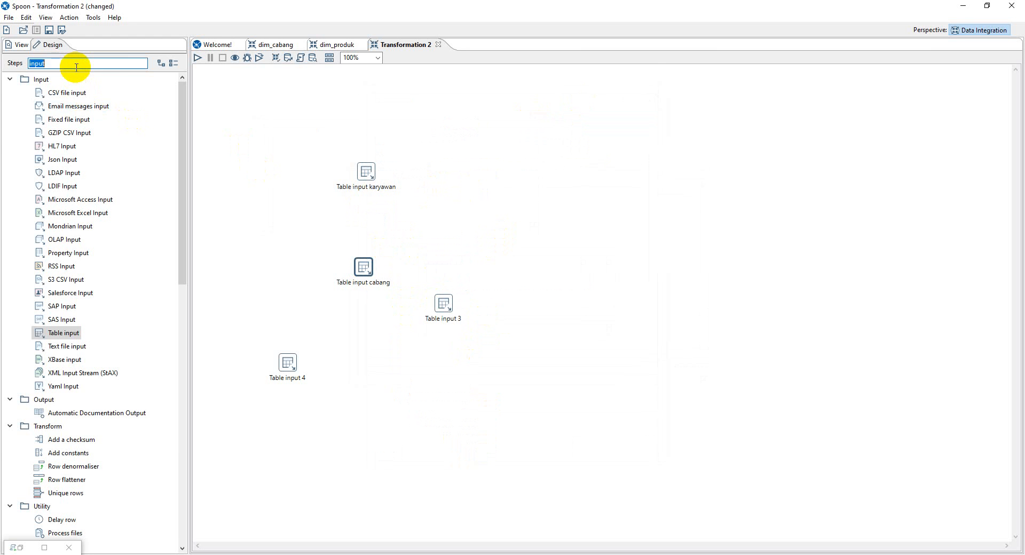
Step: Place two Stream lookup steps on the canvas beside Table input karyawan
type("strea")
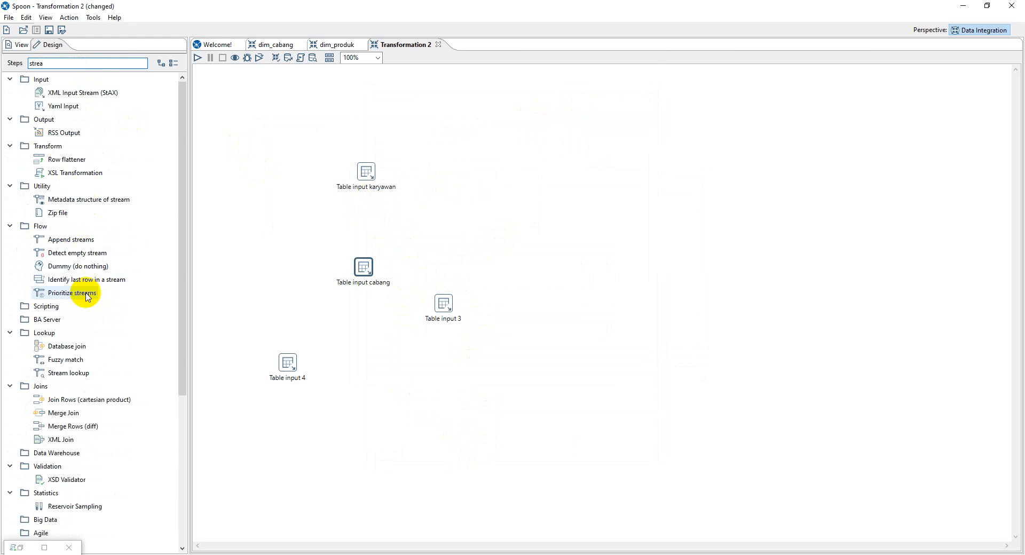
left_click_drag(68, 373, 451, 179)
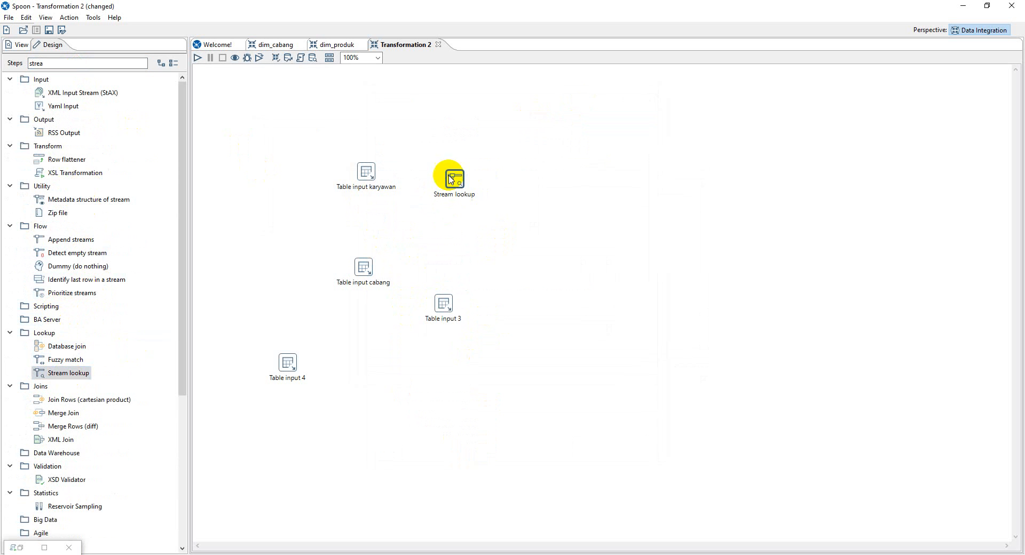
left_click_drag(80, 374, 556, 182)
Step: Rename the first Stream lookup step to "Stream lookup kode_kota"
double_click(457, 178)
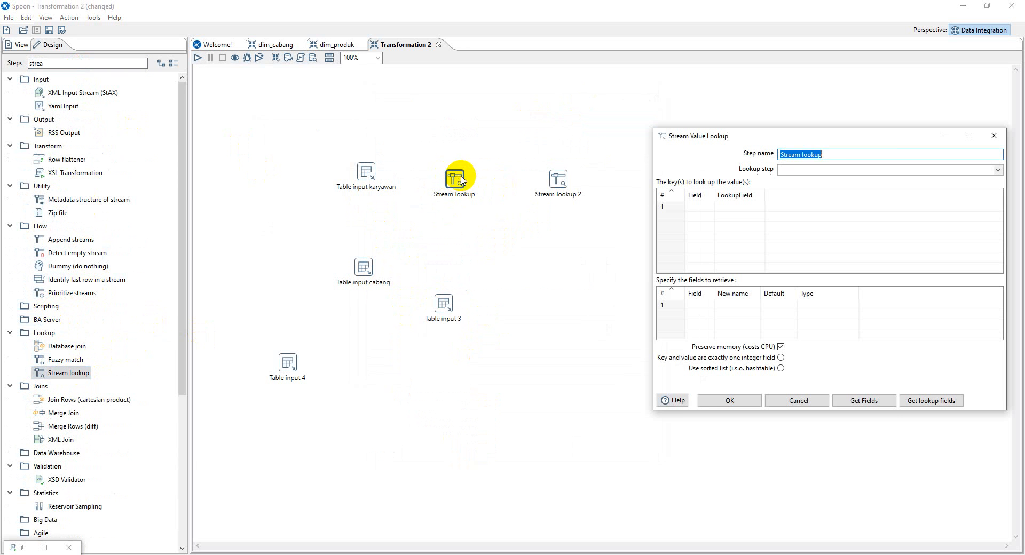
left_click_drag(842, 147, 841, 152)
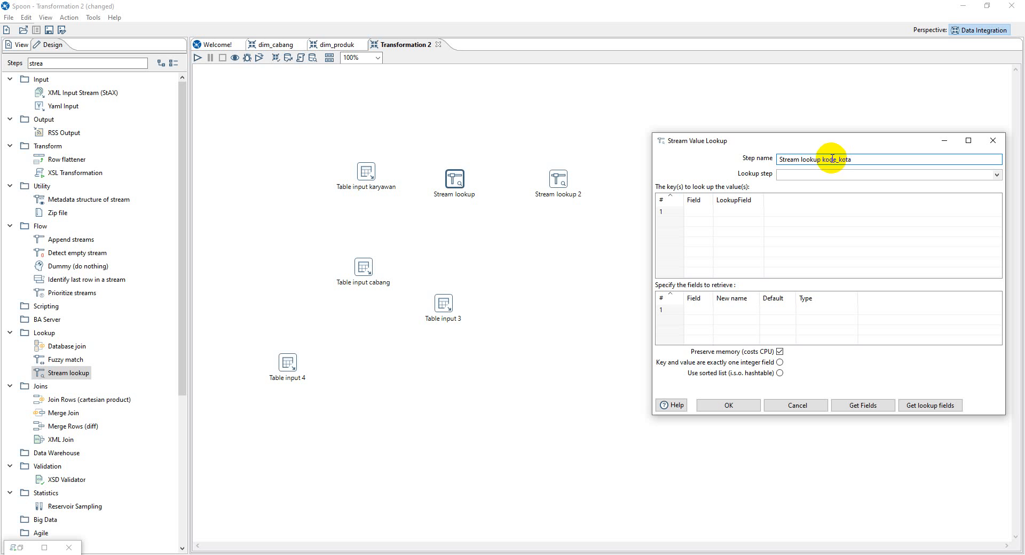
left_click(729, 405)
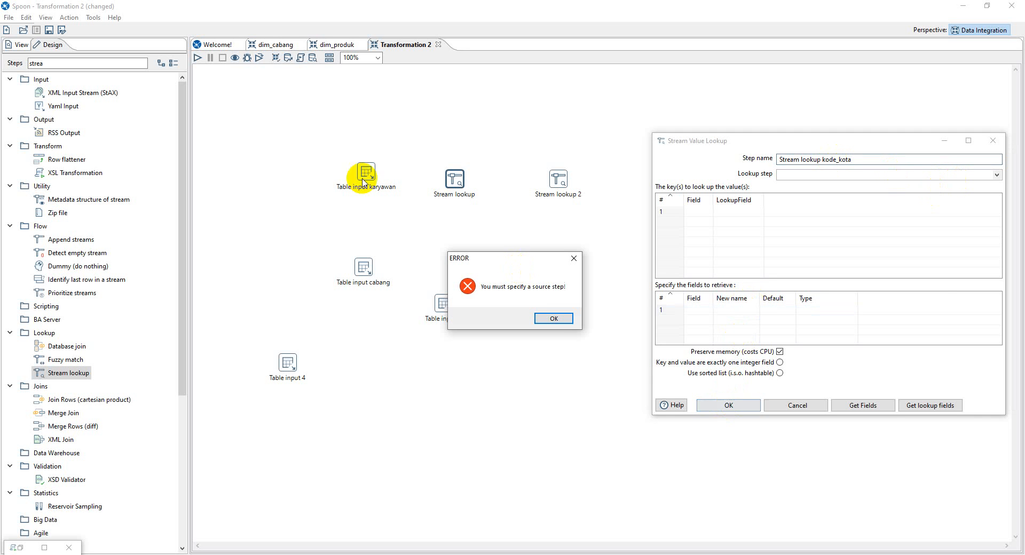
left_click(553, 319)
Step: Connect Table input karyawan and Table input cabang to Stream lookup kode_kota with hops
mouse_move(385, 191)
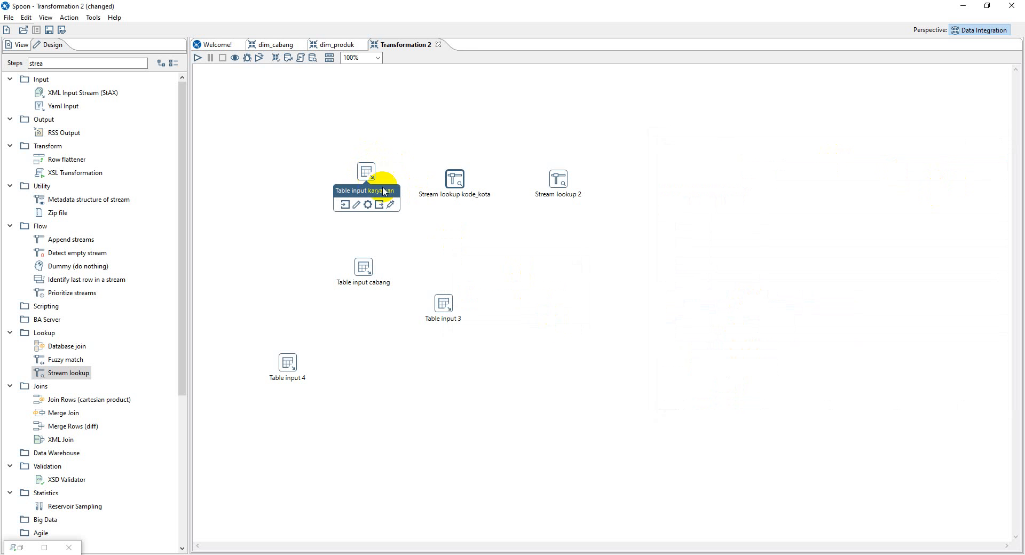
left_click_drag(380, 206, 456, 178)
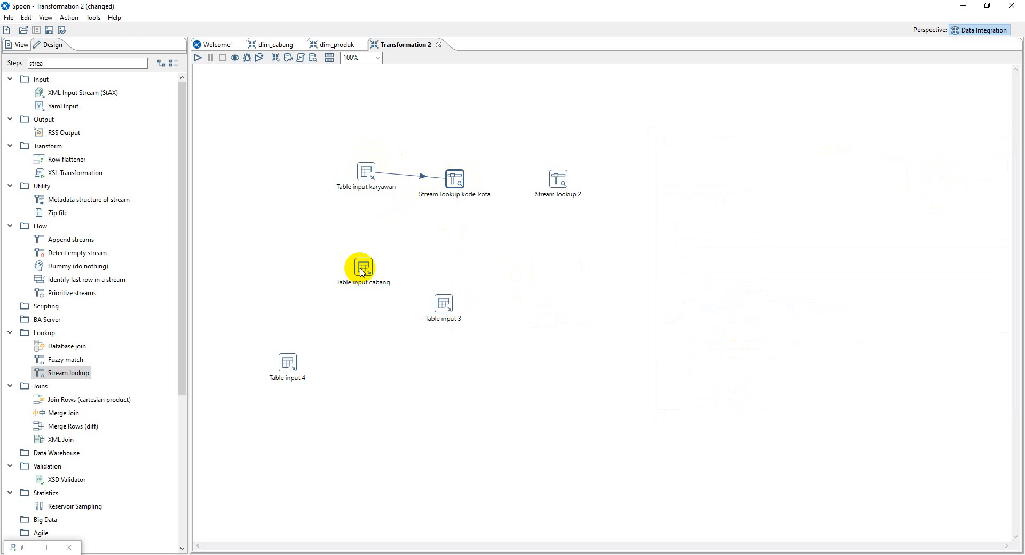
mouse_move(375, 278)
left_click_drag(382, 295, 453, 179)
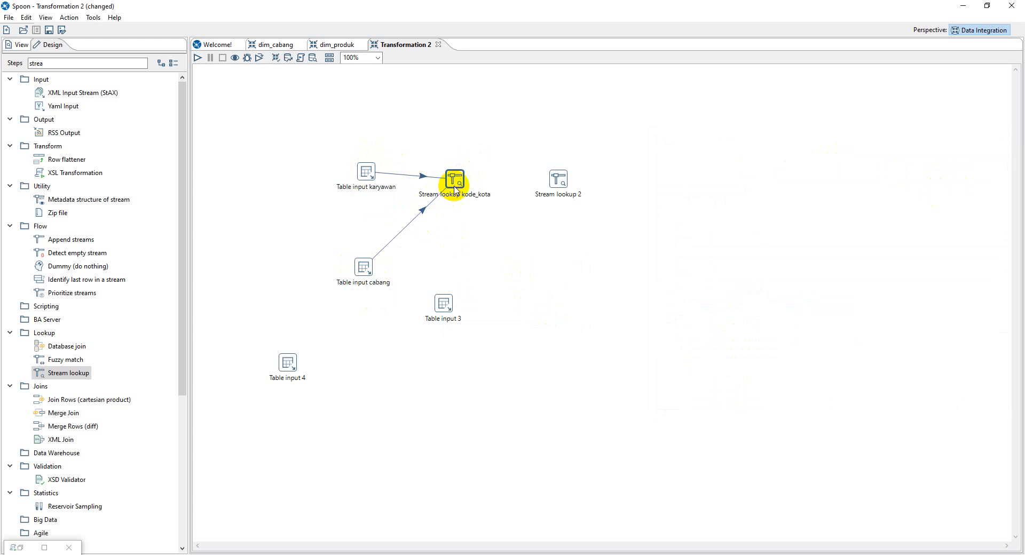
Step: Set Table input cabang as the lookup step of Stream lookup kode_kota
double_click(455, 179)
left_click(996, 175)
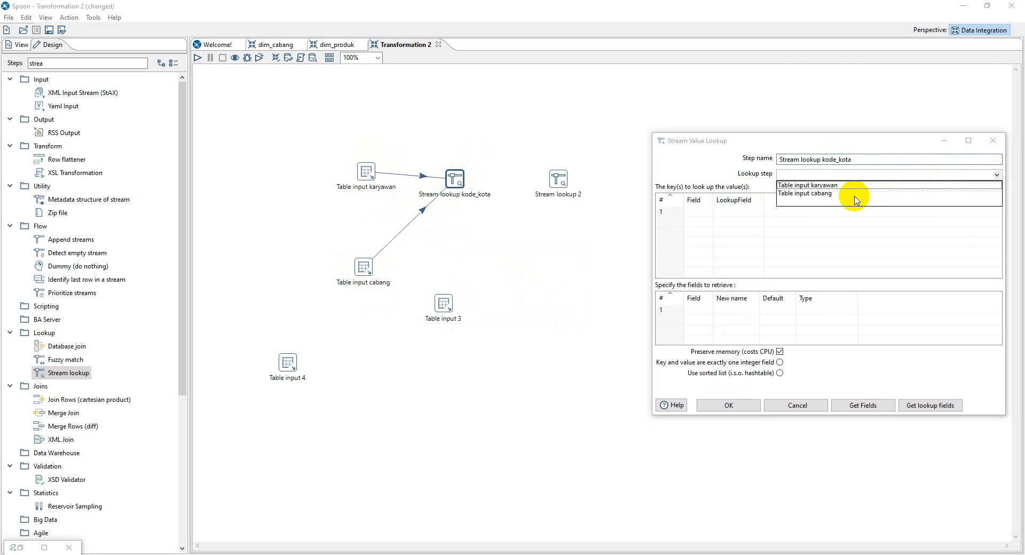
left_click(847, 196)
left_click(714, 211)
left_click(709, 211)
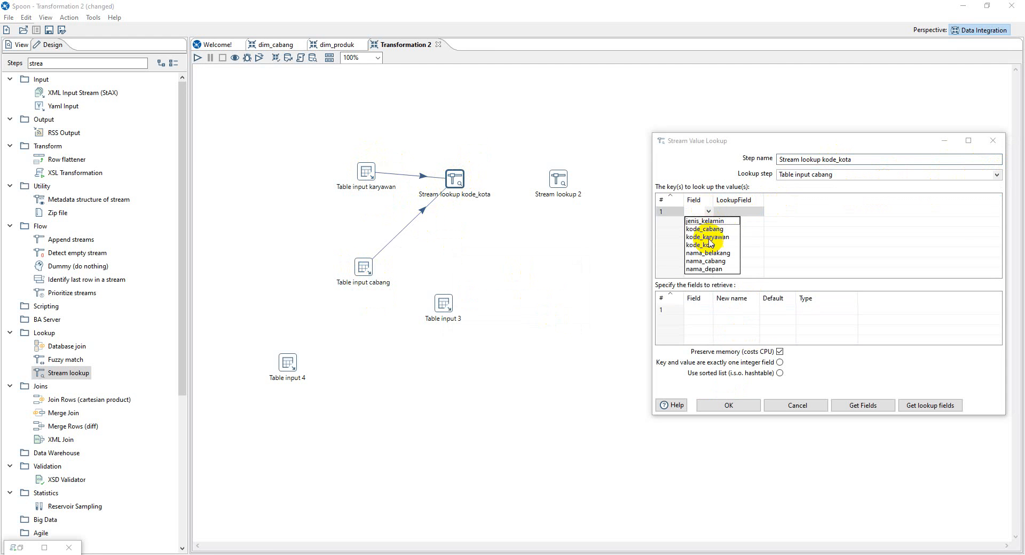
left_click(726, 227)
left_click(758, 212)
left_click(761, 212)
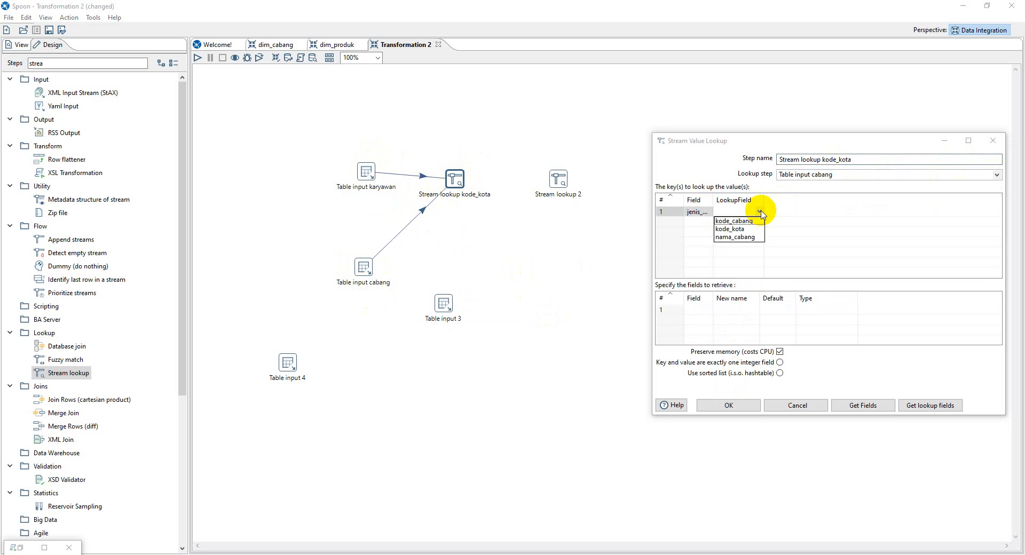
left_click(746, 235)
Step: Set both the field and the lookup field of the first key to kode_cabang, and widen the key table's Field column
left_click(759, 211)
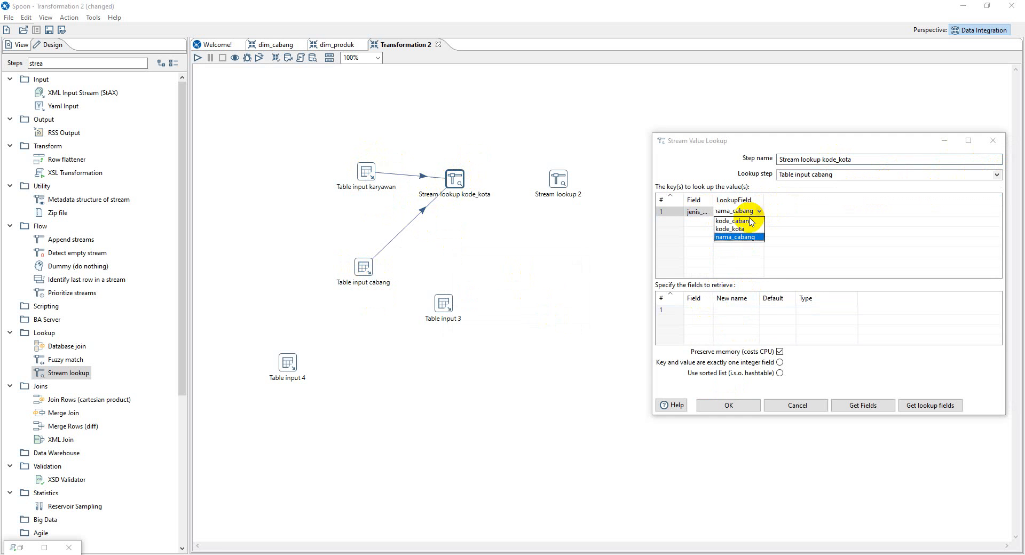
left_click(734, 221)
left_click(698, 211)
left_click(708, 212)
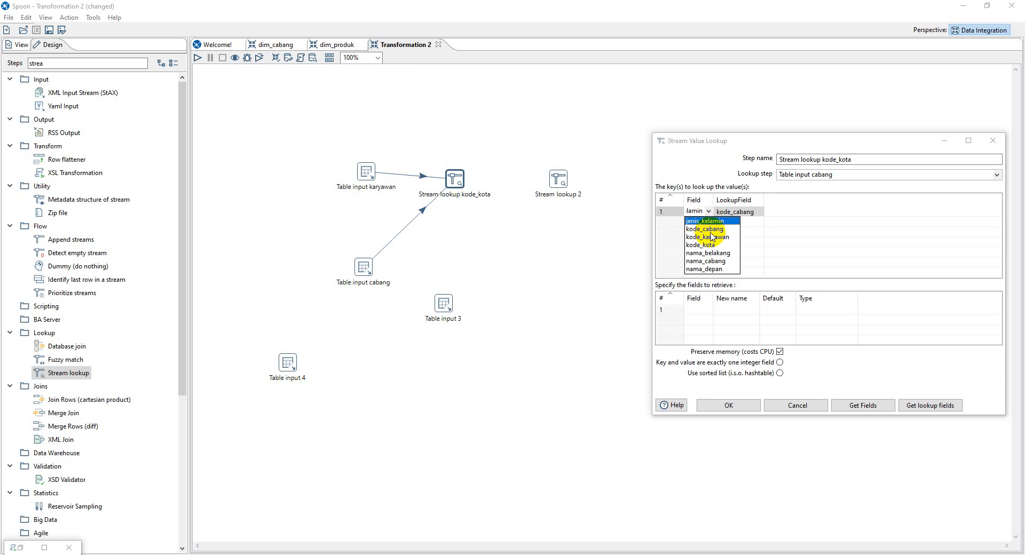
left_click(711, 230)
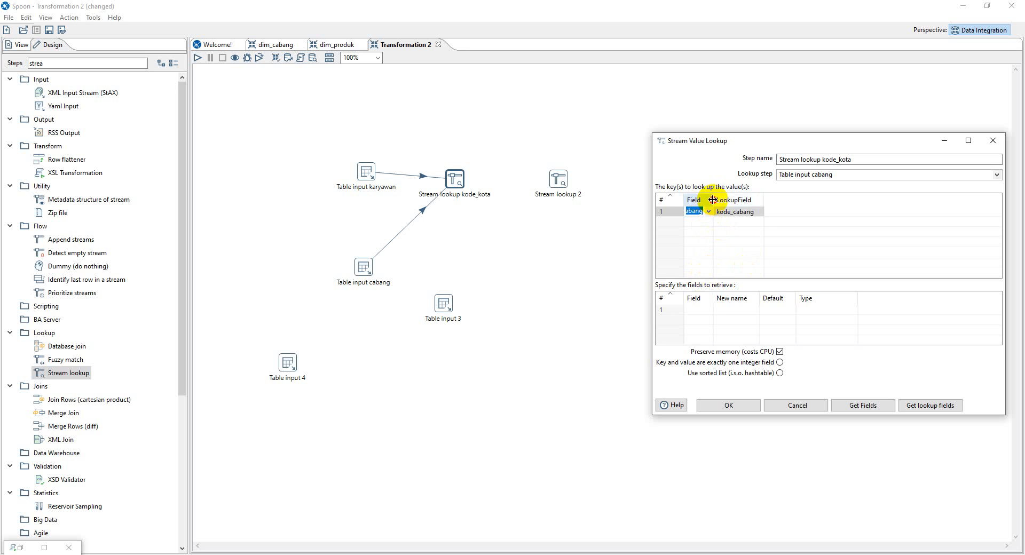
left_click_drag(713, 200, 728, 200)
Step: Retrieve the kode_kota field as a String in Stream lookup kode_kota and accept the lookup settings
left_click(697, 310)
left_click(708, 310)
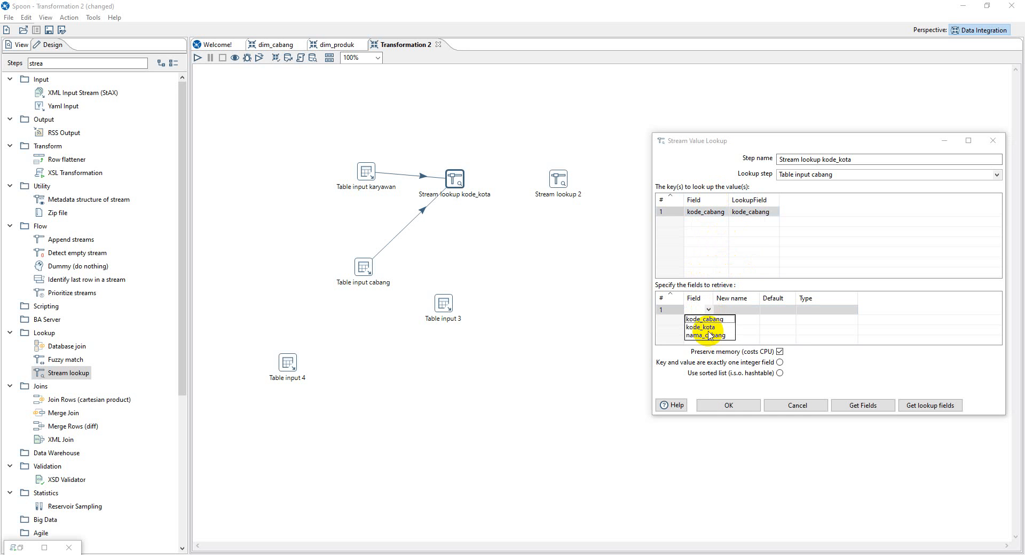
left_click(711, 327)
left_click(850, 310)
left_click(853, 309)
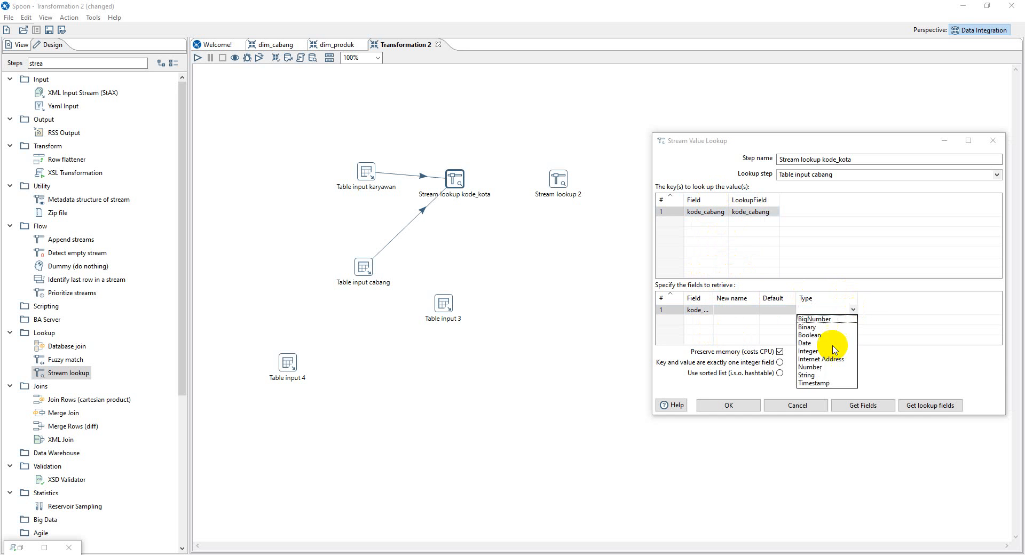
left_click(817, 375)
left_click(744, 404)
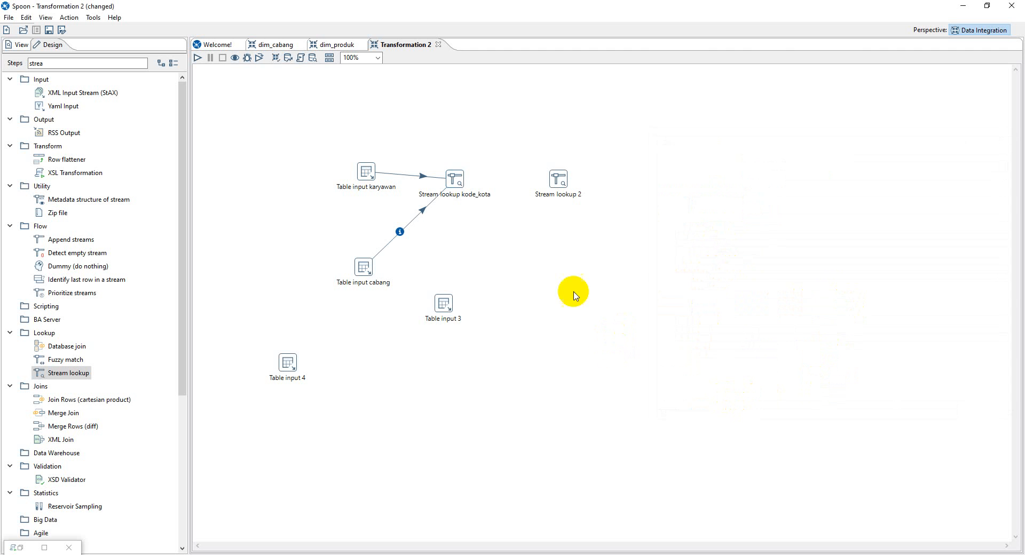
Step: Place Table input 3 beside Table input cabang, rename it "Table input kota" and set its connection to phi
left_click_drag(444, 305, 458, 267)
double_click(456, 265)
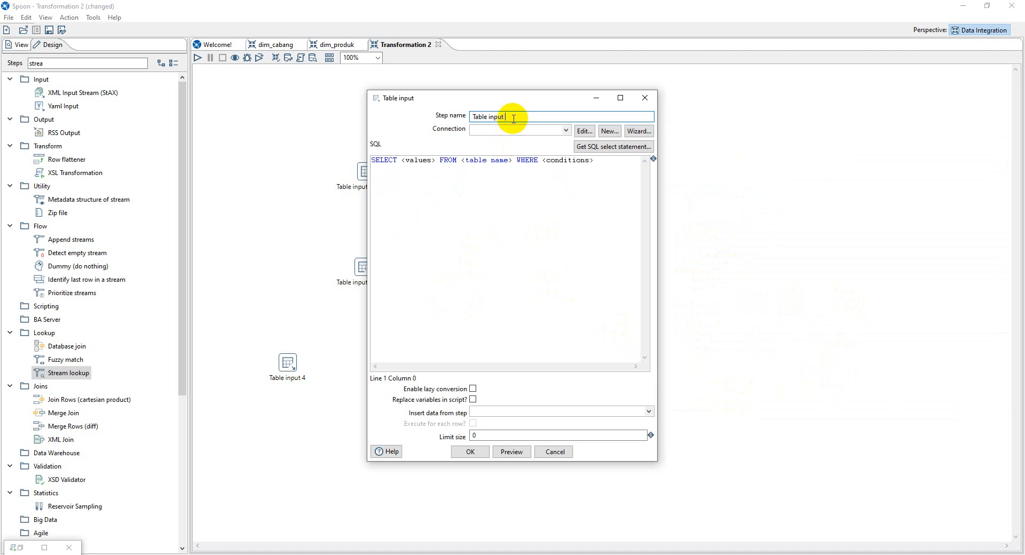
left_click(565, 130)
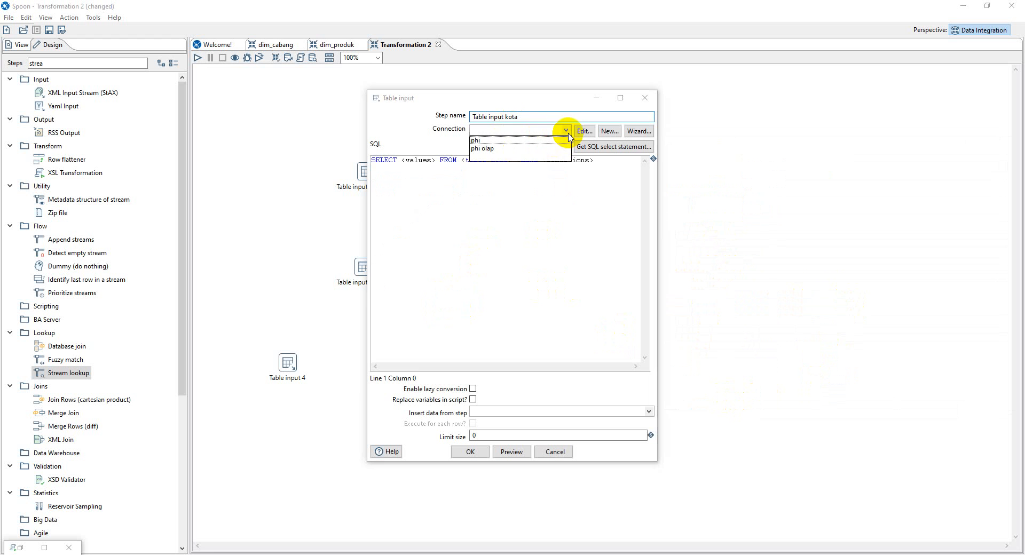
left_click(499, 139)
Step: Load the SELECT statement for the ms_kota table into Table input kota and accept the step
left_click(586, 147)
left_click(365, 208)
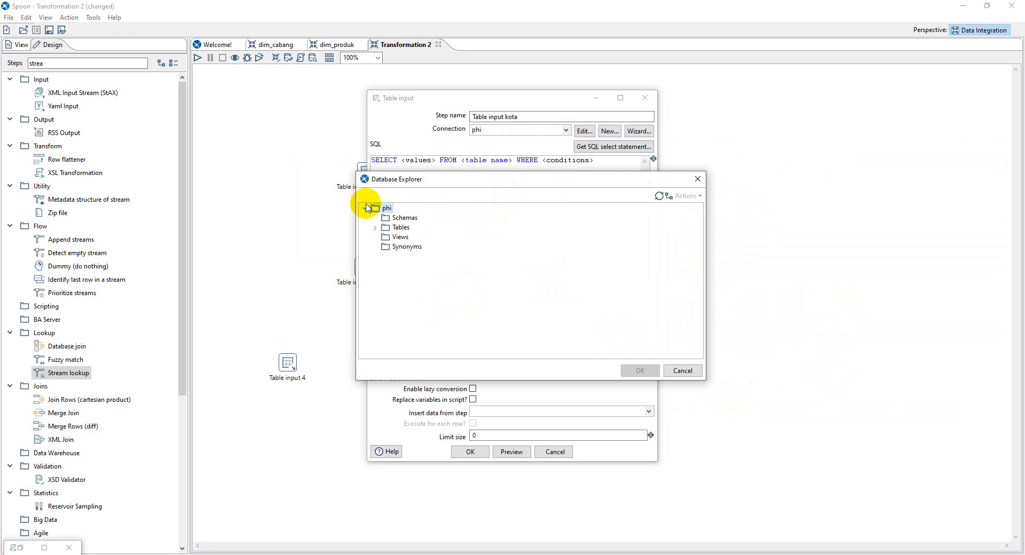
left_click(371, 228)
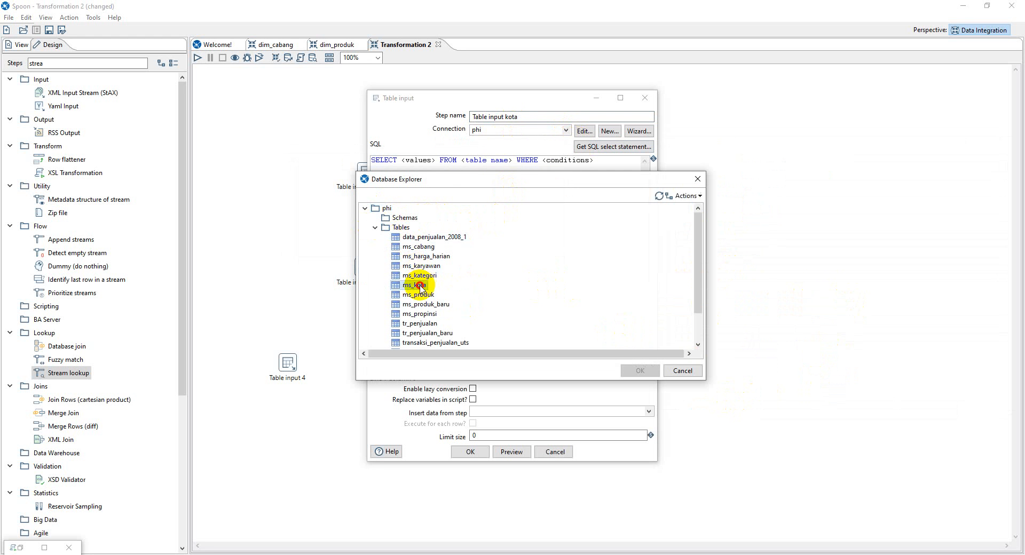
double_click(420, 286)
left_click(494, 319)
left_click(471, 452)
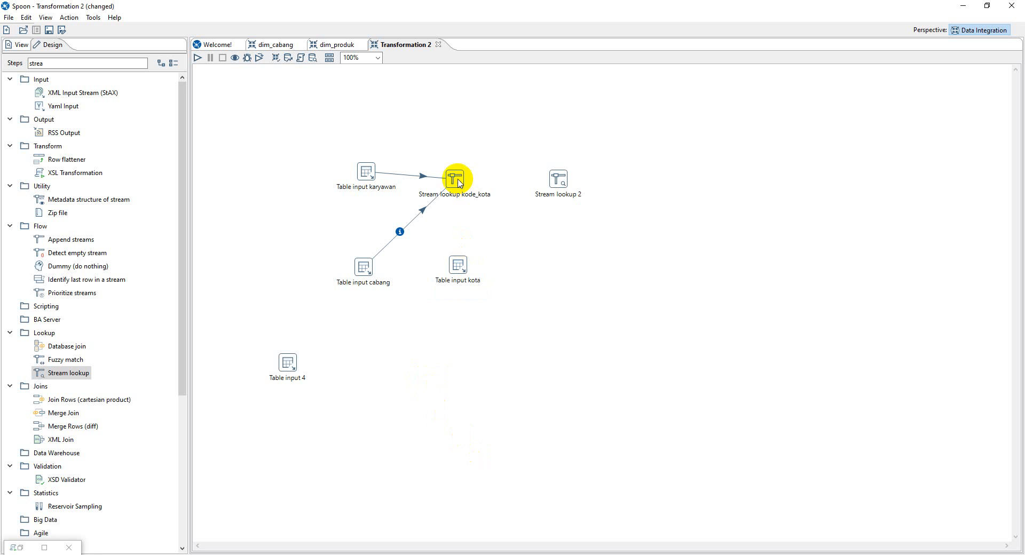
Step: Connect Stream lookup kode_kota and Table input kota to Stream lookup 2 with hops
mouse_move(458, 180)
left_click_drag(475, 213, 557, 177)
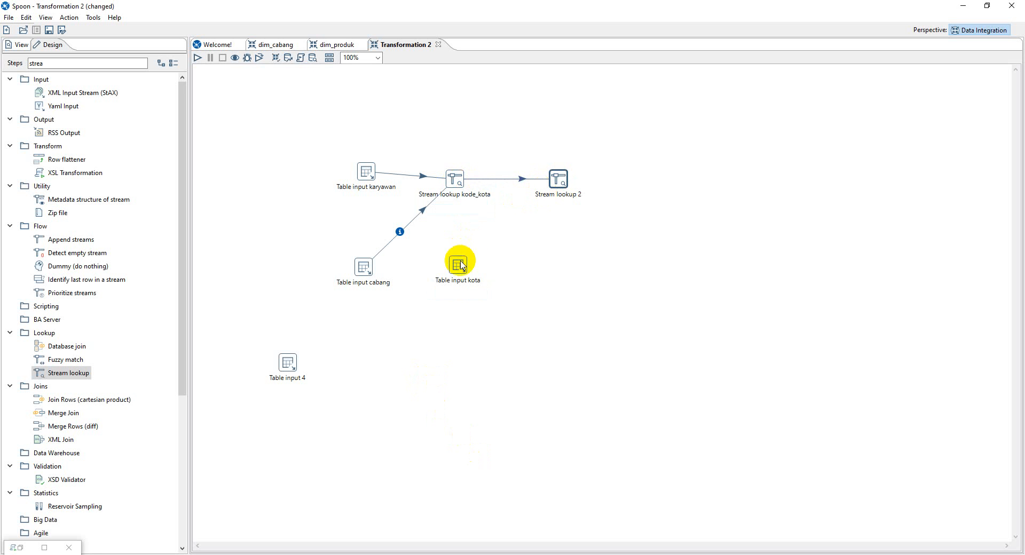
mouse_move(462, 266)
left_click_drag(472, 298, 557, 178)
Step: Rename Stream lookup 2 to "Stream lookup nama_kota" and set Table input kota as its lookup step
double_click(557, 179)
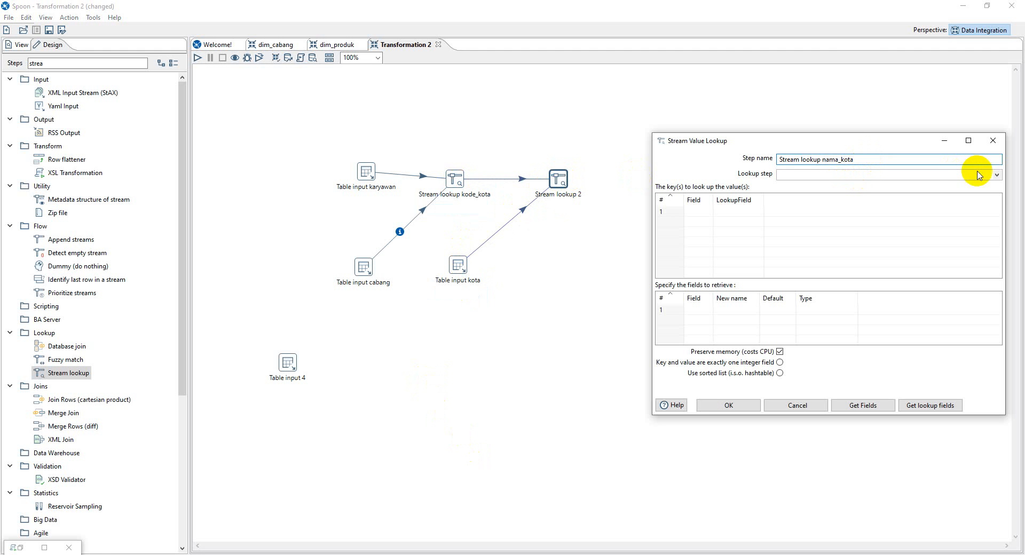
left_click(994, 173)
left_click(818, 193)
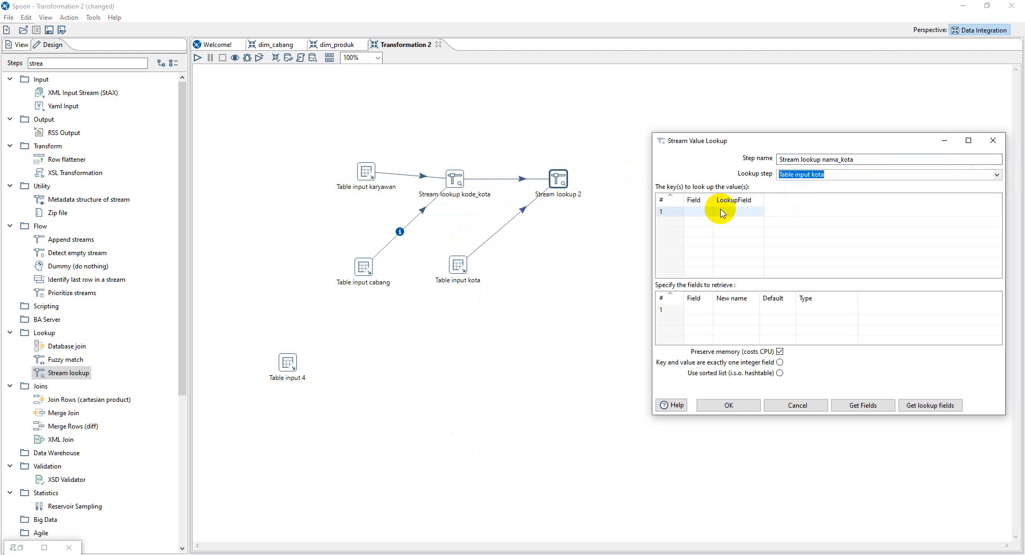
Step: Set both the field and the lookup field of the first key to kode_kota in Stream lookup nama_kota
left_click(711, 212)
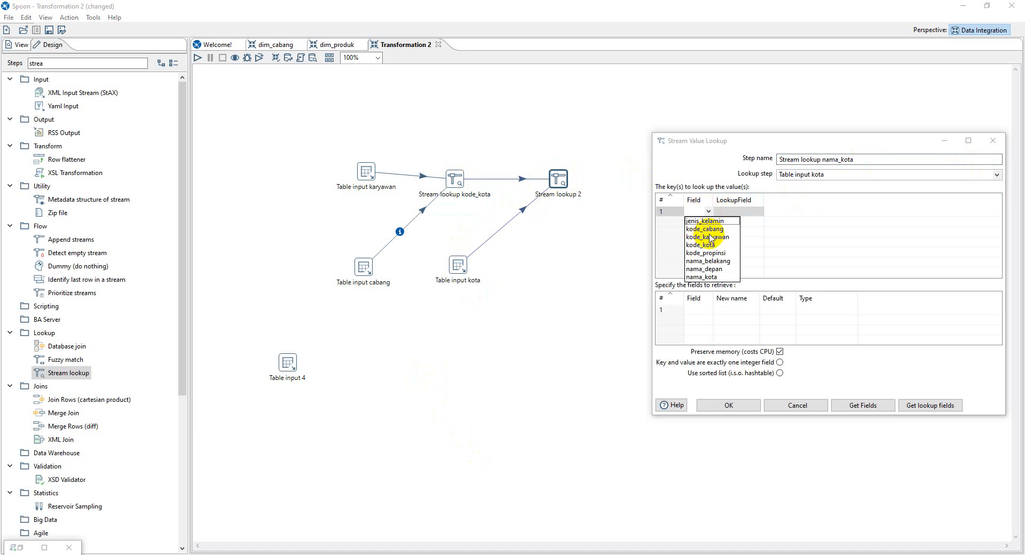
left_click(702, 245)
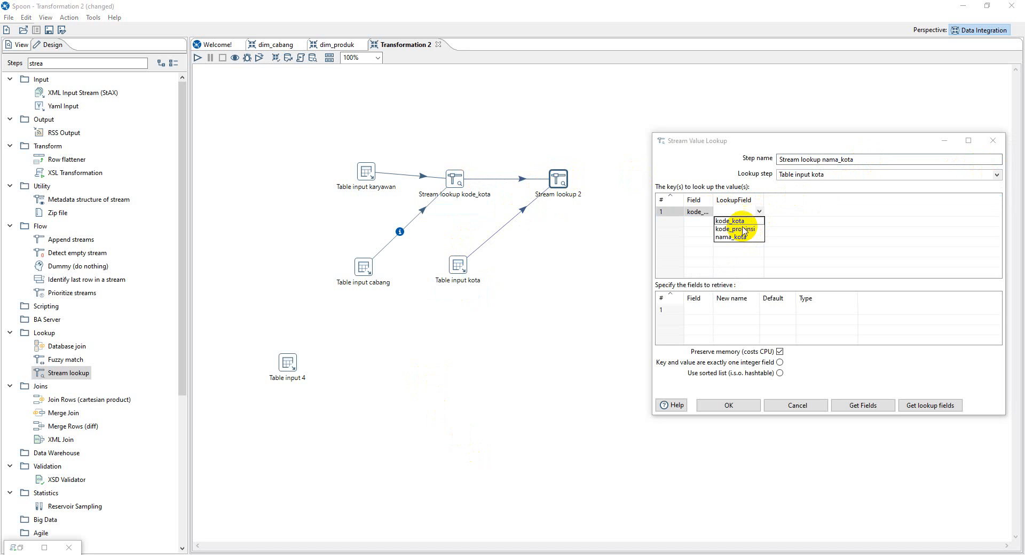
left_click(737, 221)
Step: Retrieve the nama_kota field as a String, widen the key table's Field column and accept Stream lookup nama_kota
left_click(697, 310)
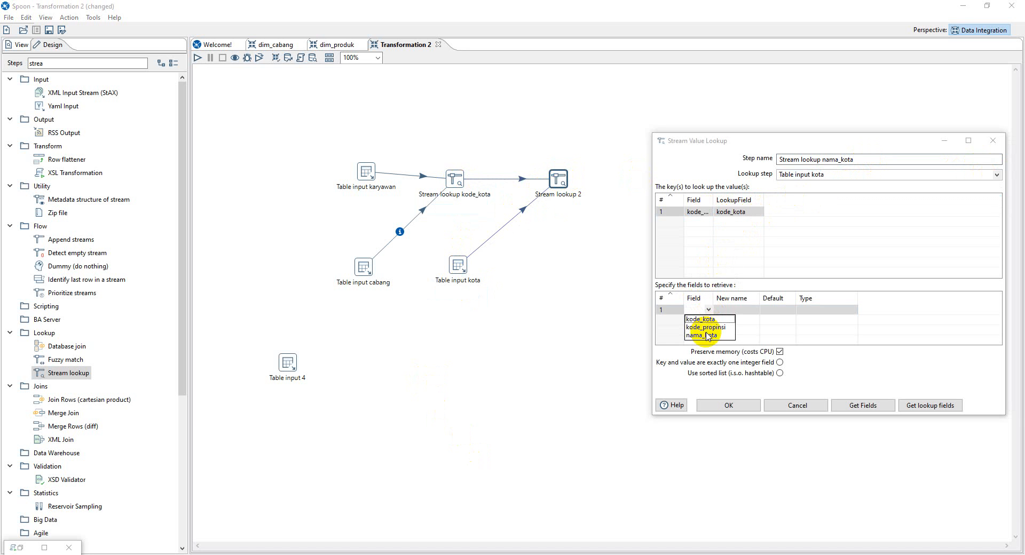
left_click(708, 336)
left_click(848, 311)
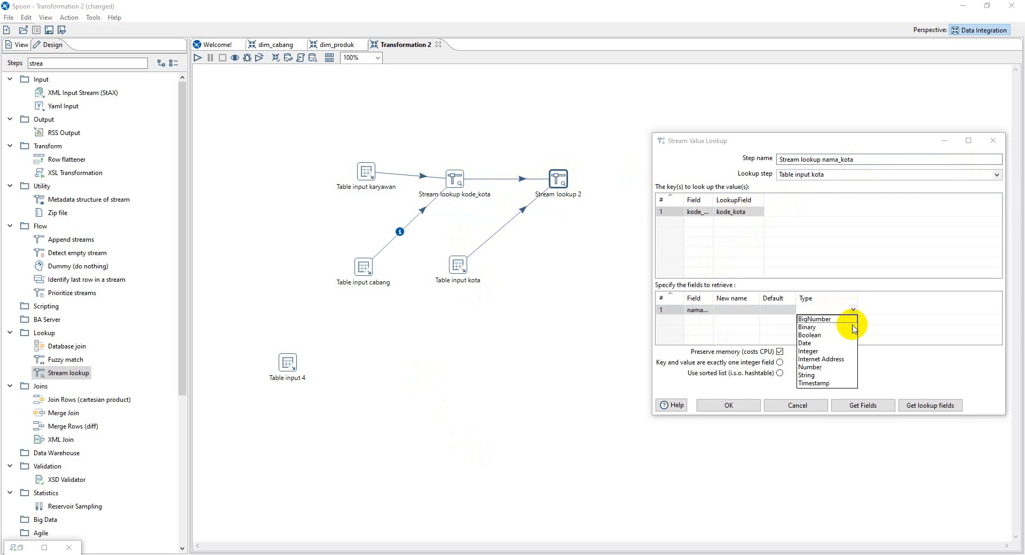
left_click(811, 375)
double_click(713, 200)
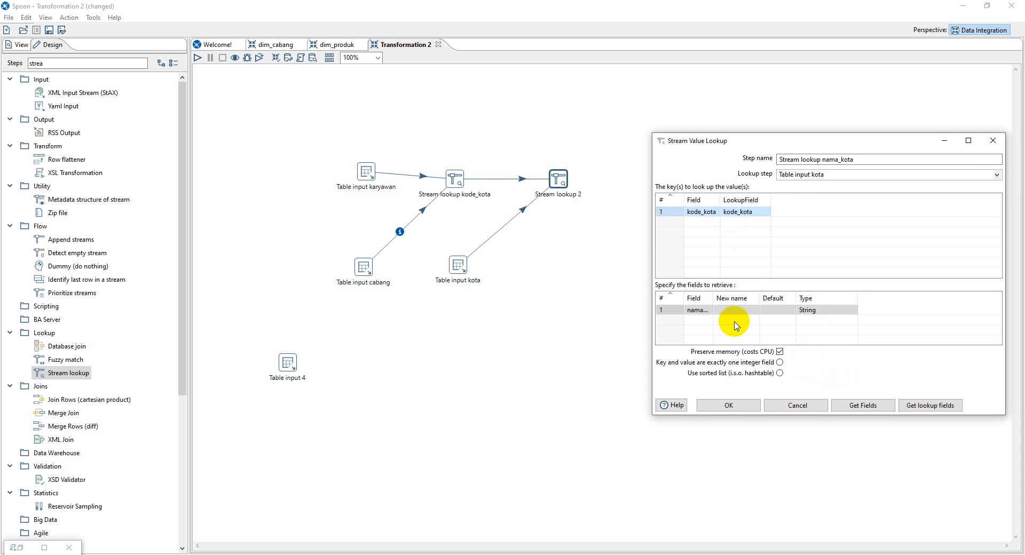
left_click(730, 406)
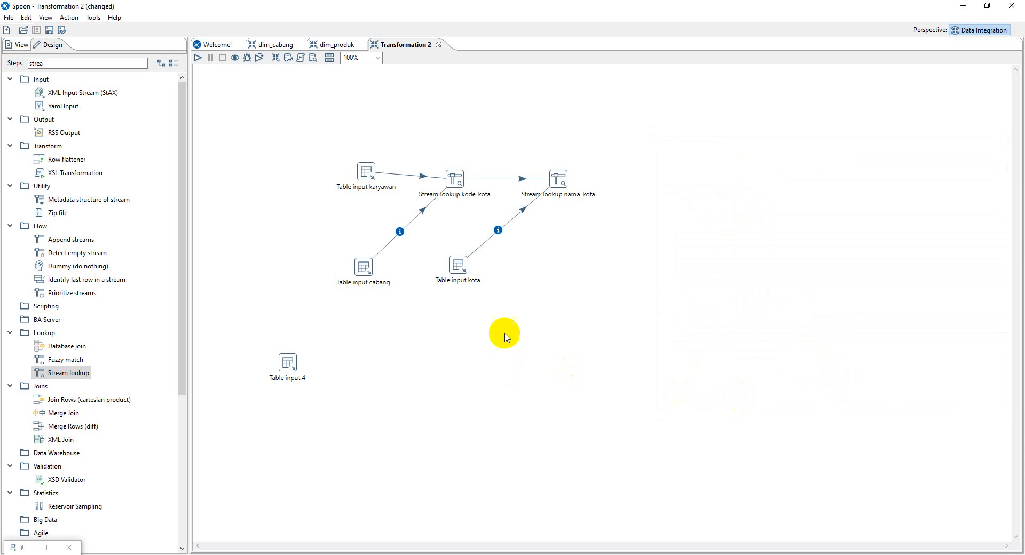
Step: Give the retrieved nama_kota field the new name nama_area_cabang in Stream lookup nama_kota
double_click(559, 178)
left_click(749, 310)
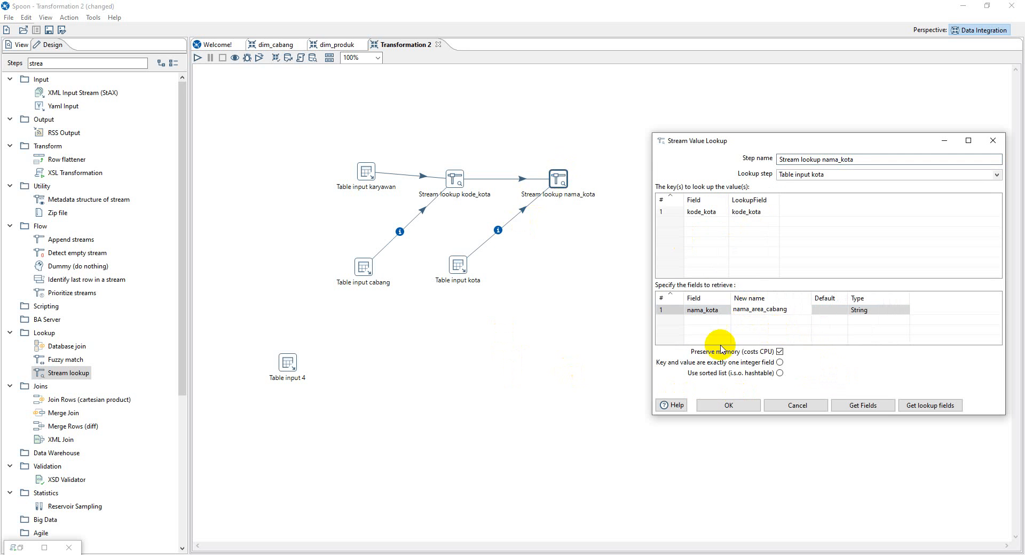
left_click(727, 406)
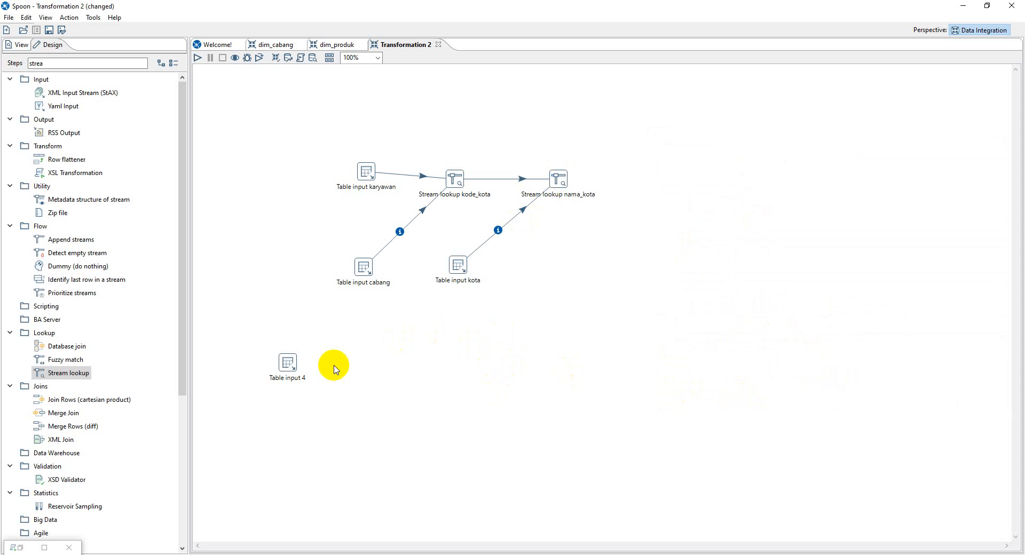
Step: Move Table input 4 beside Table input kota and check the Dim_karyawan attributes in the Word schema diagram
left_click_drag(283, 367, 549, 266)
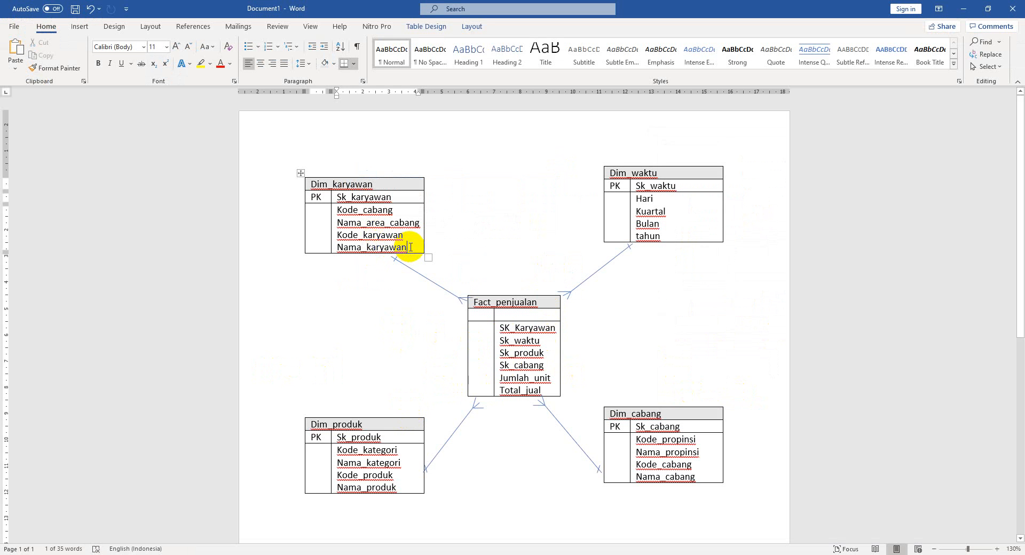
key("alt+Tab")
left_click(446, 246)
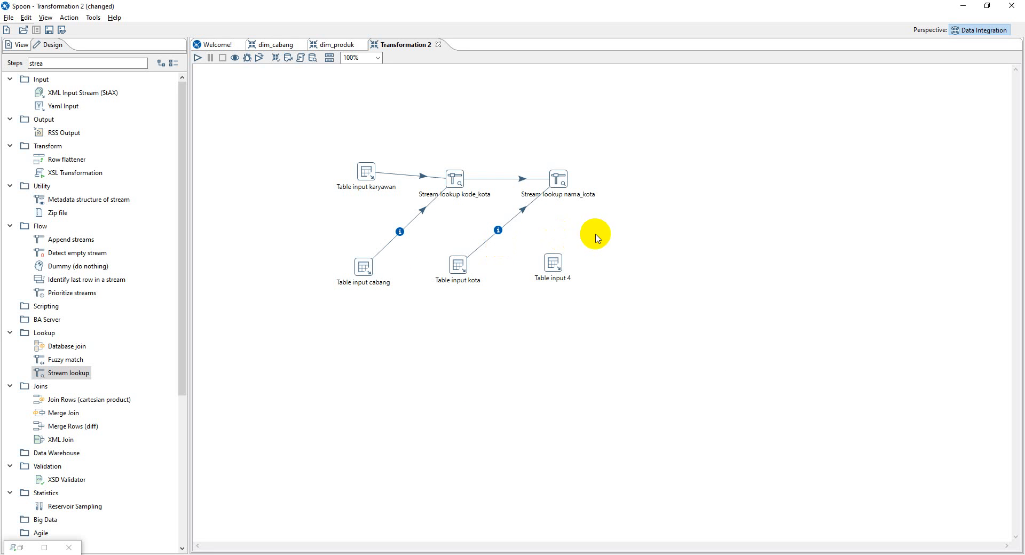
Step: Delete the unused Table input 4 step from the transformation
left_click(553, 262)
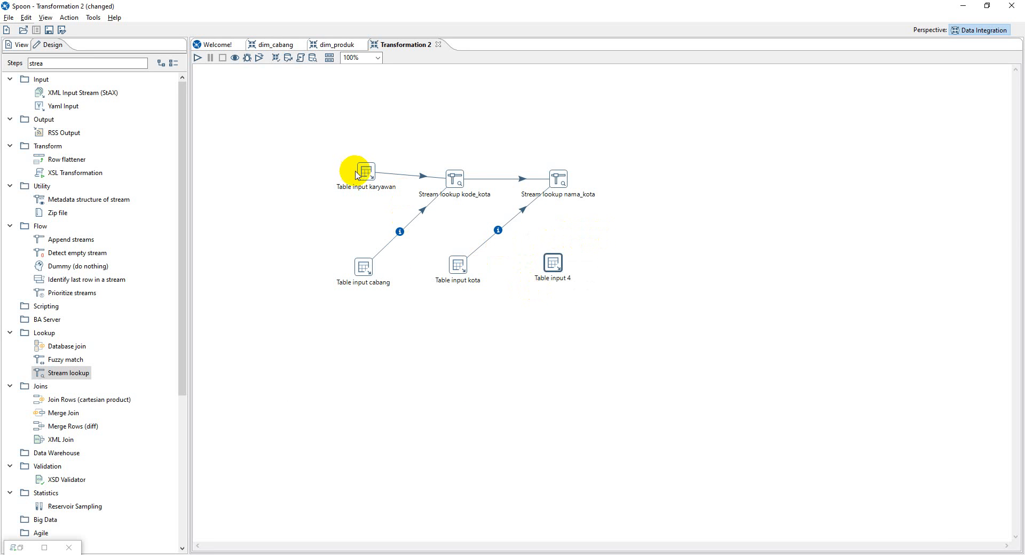
key("Delete")
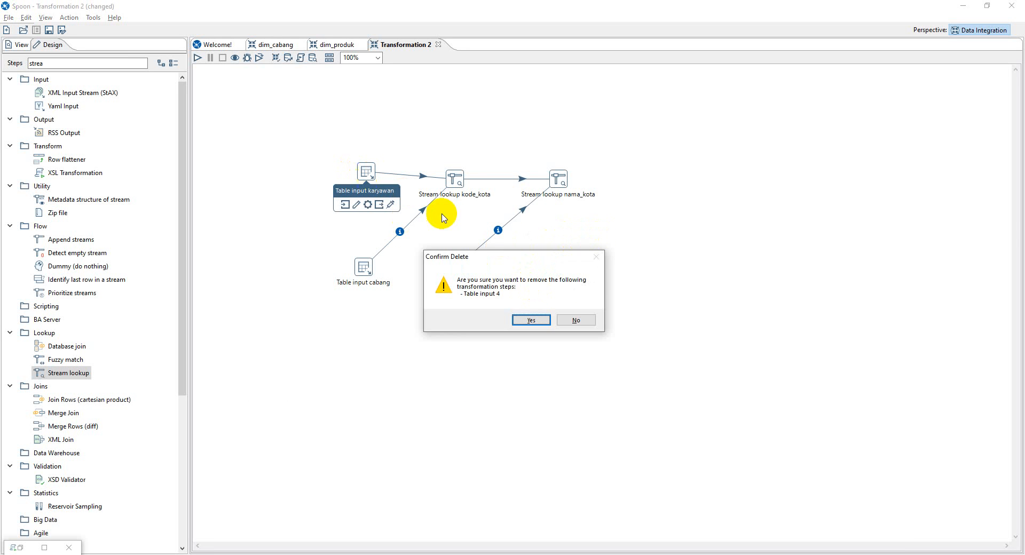
left_click(526, 320)
Step: Add a Modified Java Script Value step below Stream lookup nama_kota and connect the lookup to it with a hop
left_click_drag(69, 63, 1, 53)
type("javac")
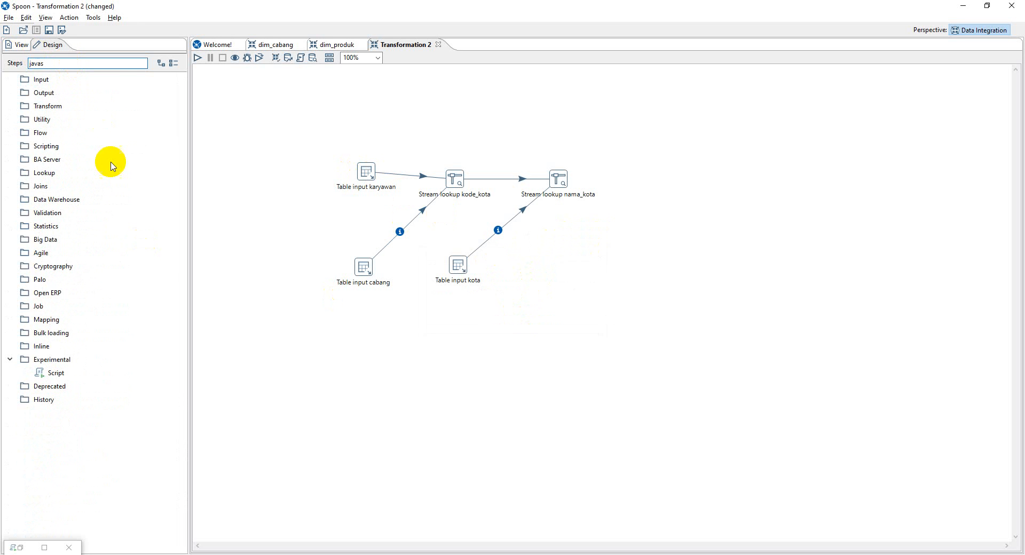
key("BackSpace")
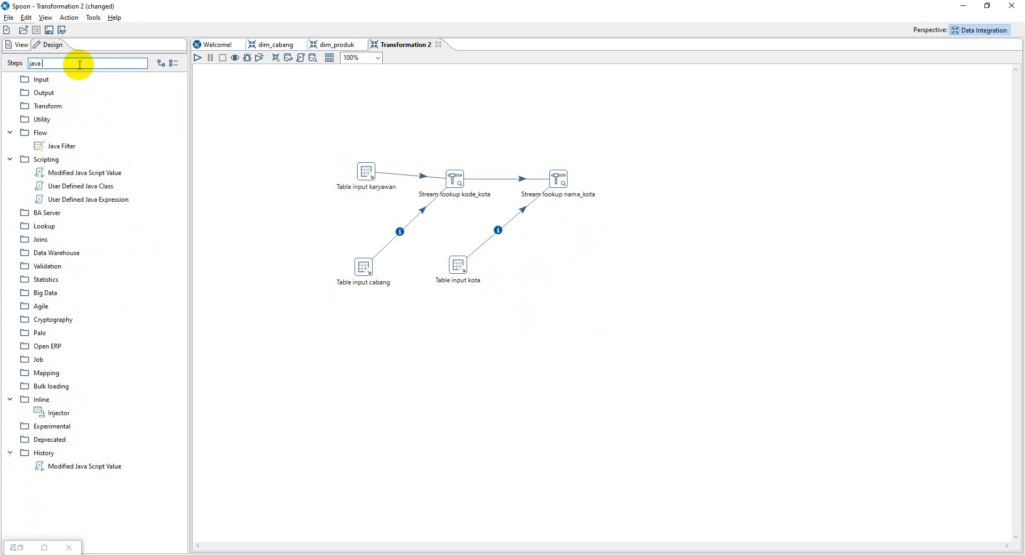
left_click_drag(93, 173, 562, 266)
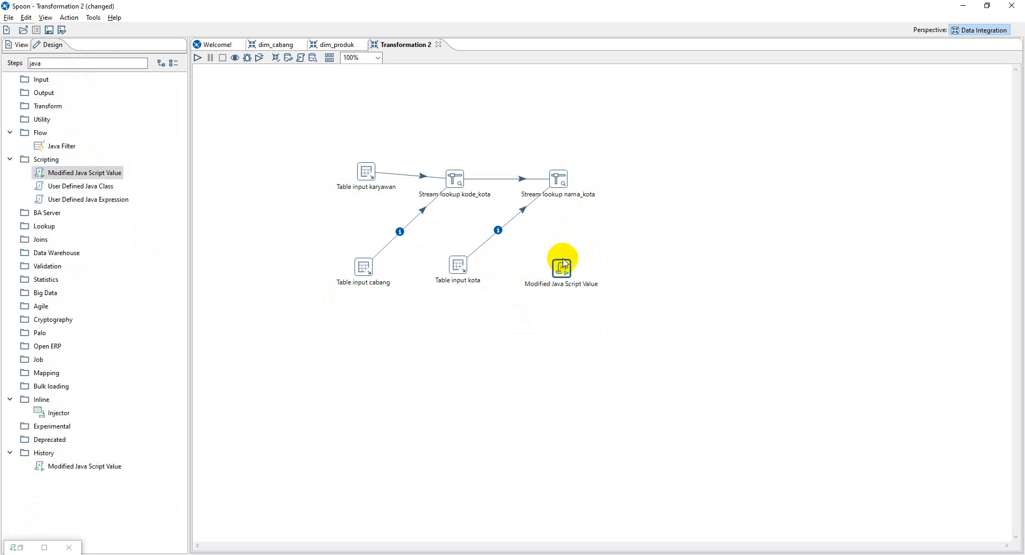
mouse_move(560, 178)
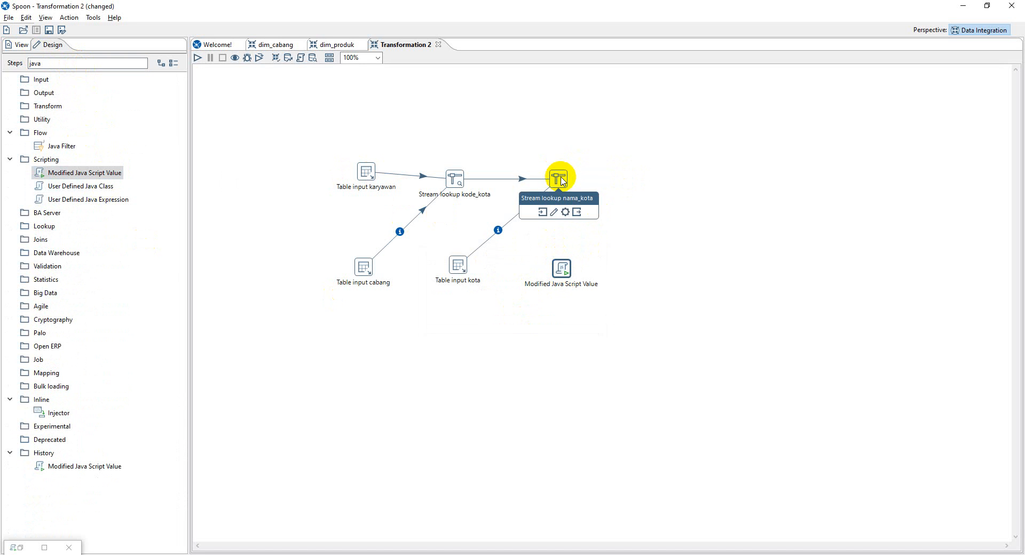
left_click_drag(576, 213, 567, 271)
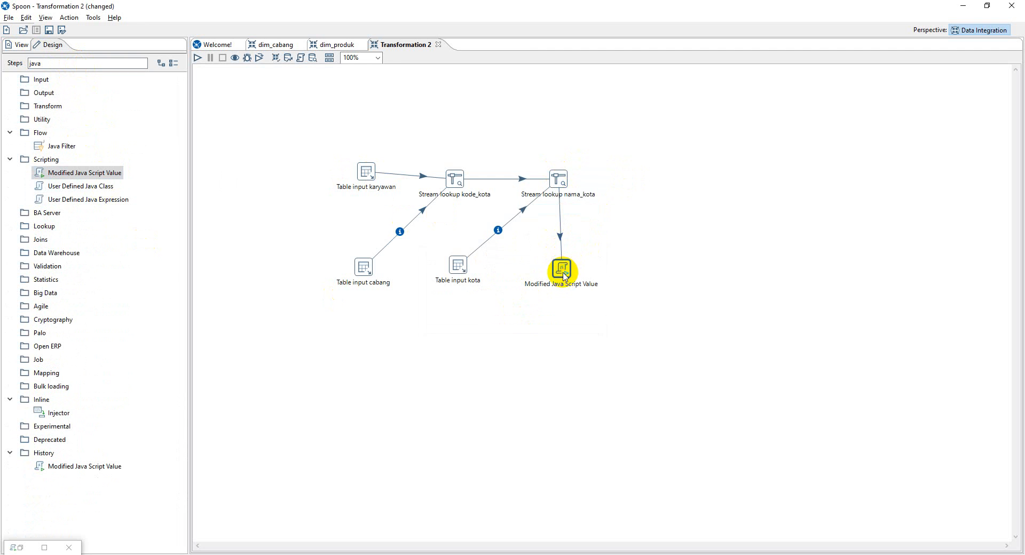
Step: Script var nama_karyawan = nama_depan + " " + nama_belakang in Modified Java Script Value and output nama_karyawan as a String field
double_click(564, 275)
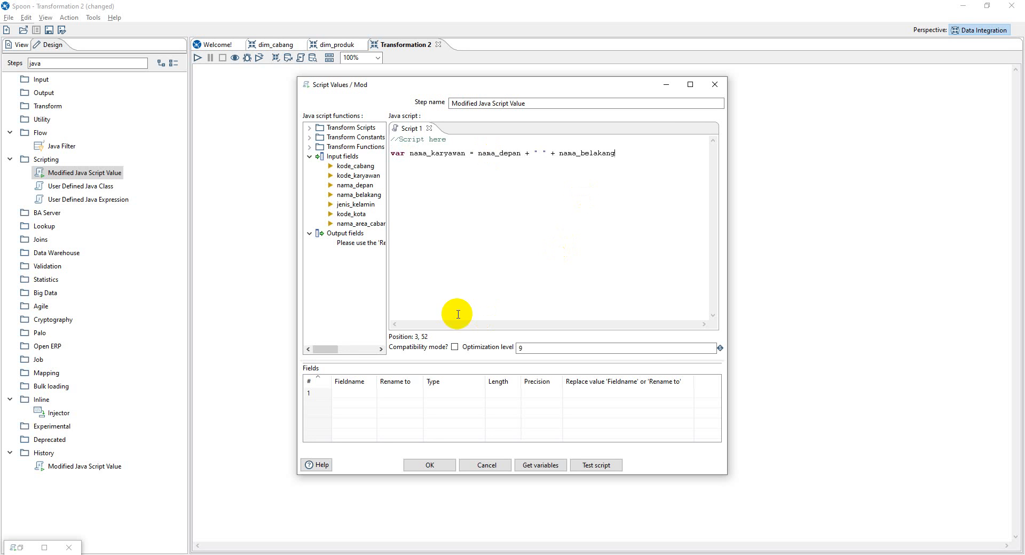
left_click(363, 393)
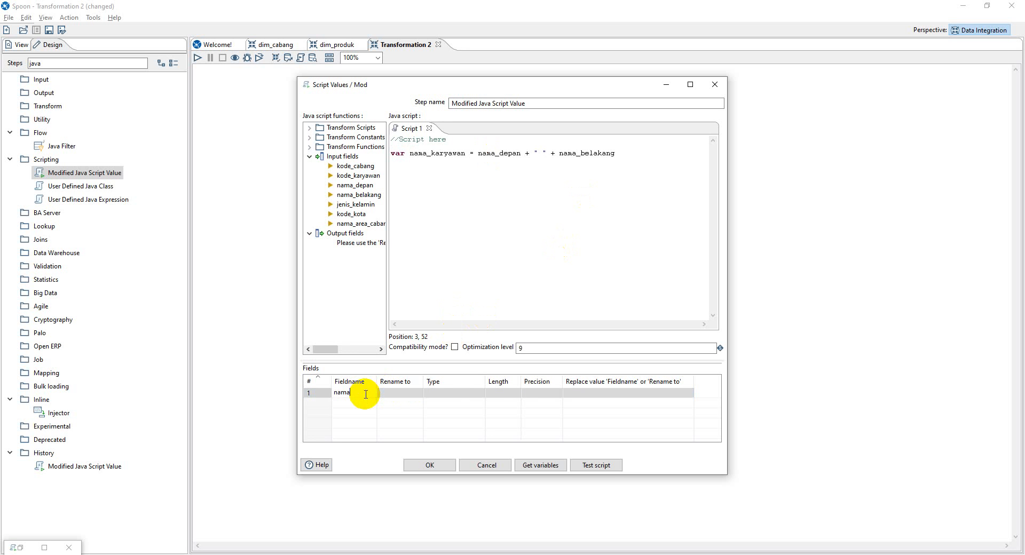
type("nama_karyawan")
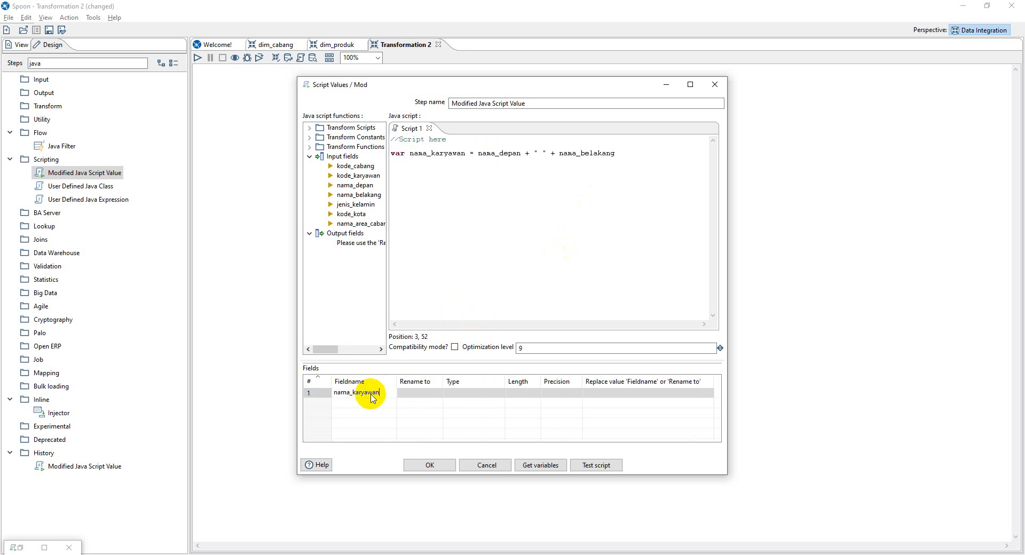
left_click(499, 393)
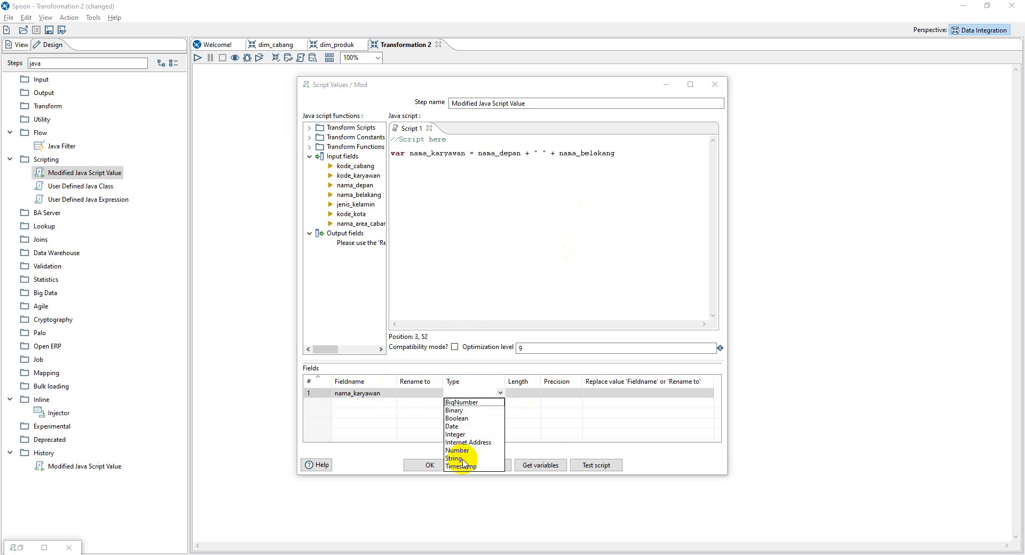
left_click(462, 459)
left_click(447, 466)
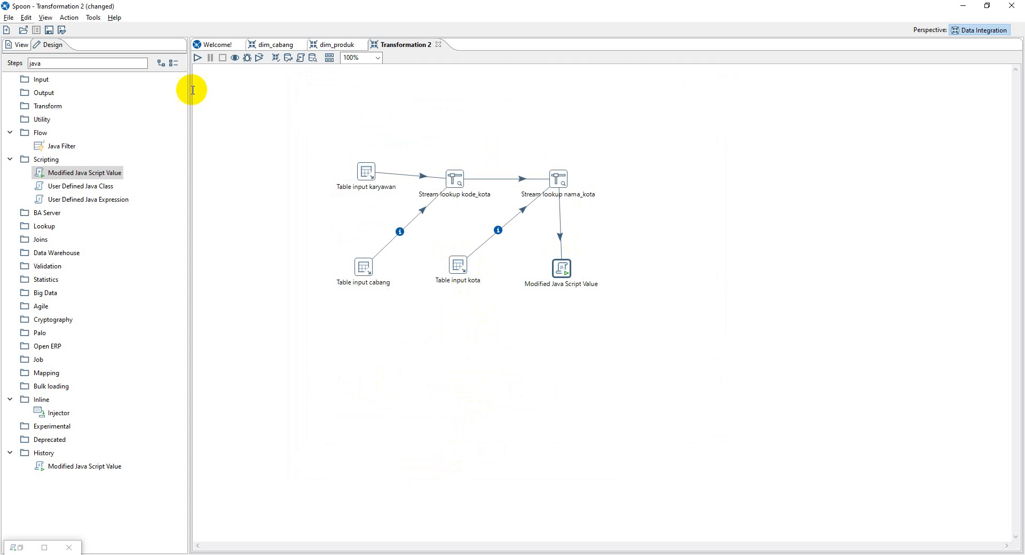
Step: Find the Add sequence step and place it to the right of Stream lookup nama_kota
double_click(82, 64)
type("add")
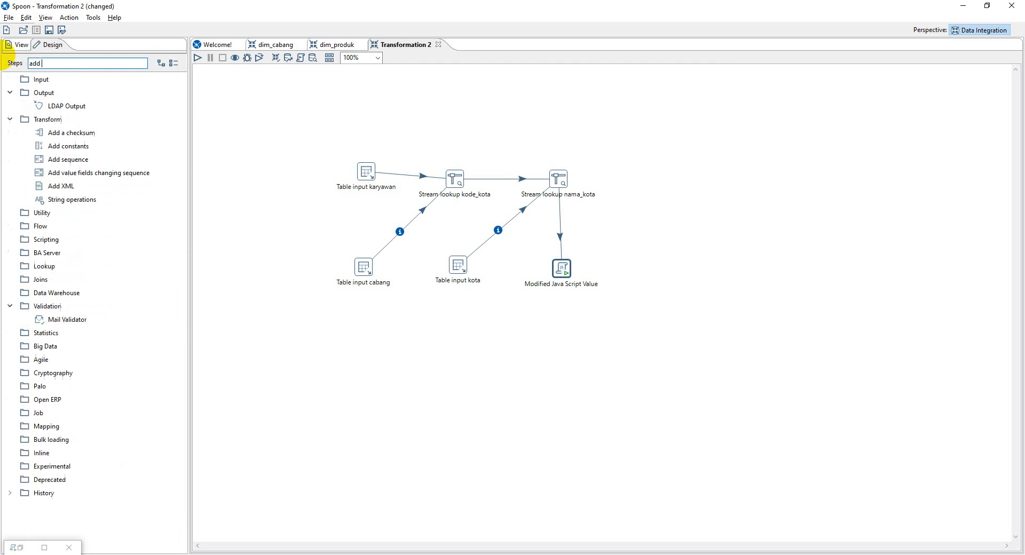
type(" s")
left_click_drag(68, 119, 660, 187)
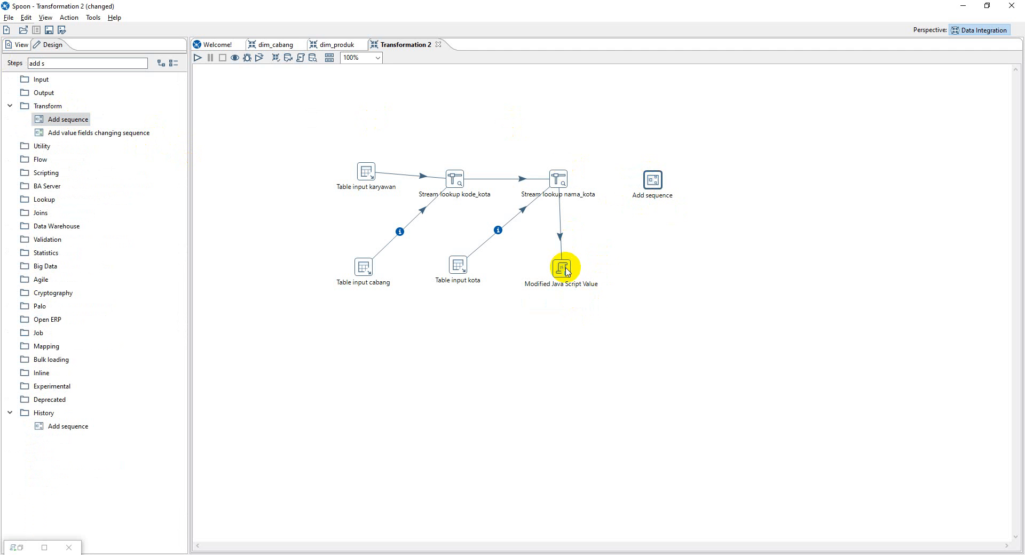
Step: Connect Modified Java Script Value to the Add sequence step with a hop
mouse_move(569, 276)
left_click_drag(581, 305, 653, 179)
left_click(660, 185)
Step: Name the sequence step Add sequence sk_karyawan and set its name of value to sk_karyawan
double_click(653, 179)
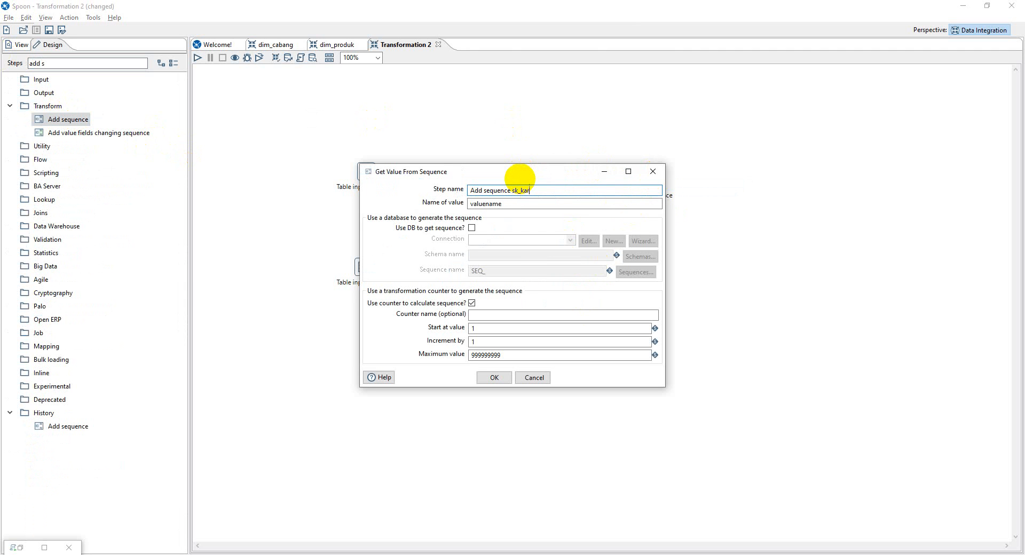
key("ctrl+c")
double_click(507, 204)
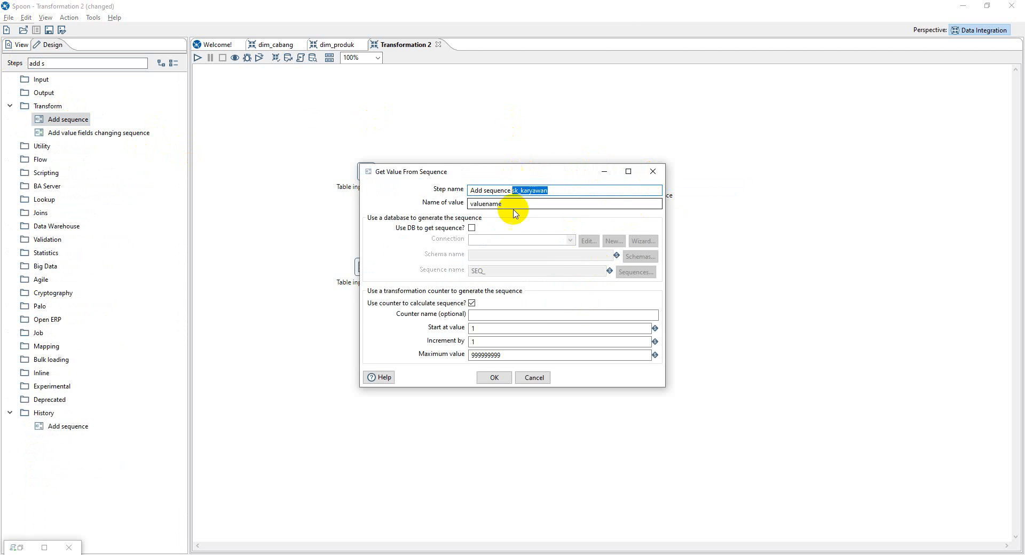
key("ctrl+v")
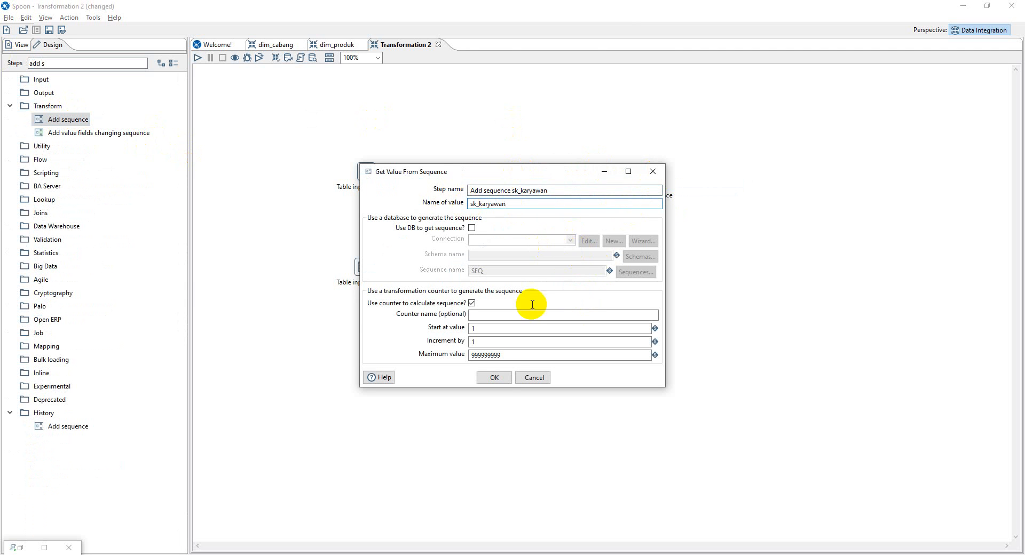
left_click(495, 378)
Step: Place a Select values step to the right of Add sequence sk_karyawan and connect the sequence step to it with a hop
left_click_drag(56, 64, 2, 59)
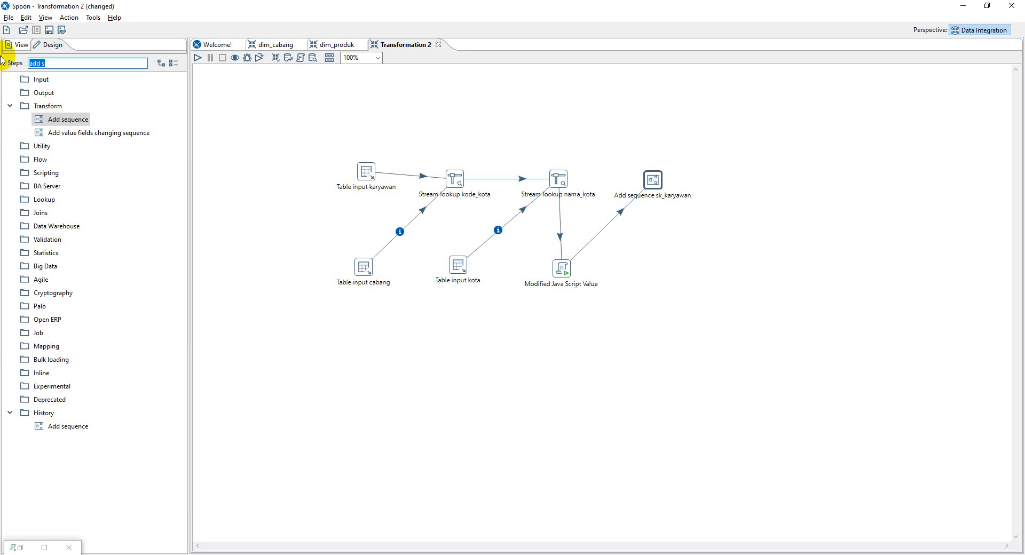
type("sele")
left_click_drag(59, 119, 729, 175)
mouse_move(659, 175)
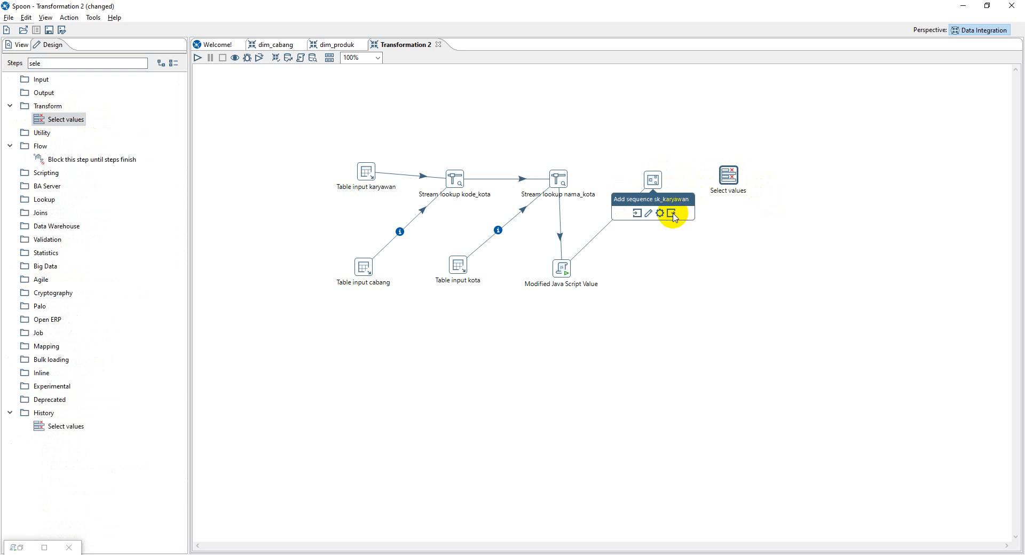
Step: Load all incoming fields into the Select values step and move sk_karyawan to the first row
double_click(728, 174)
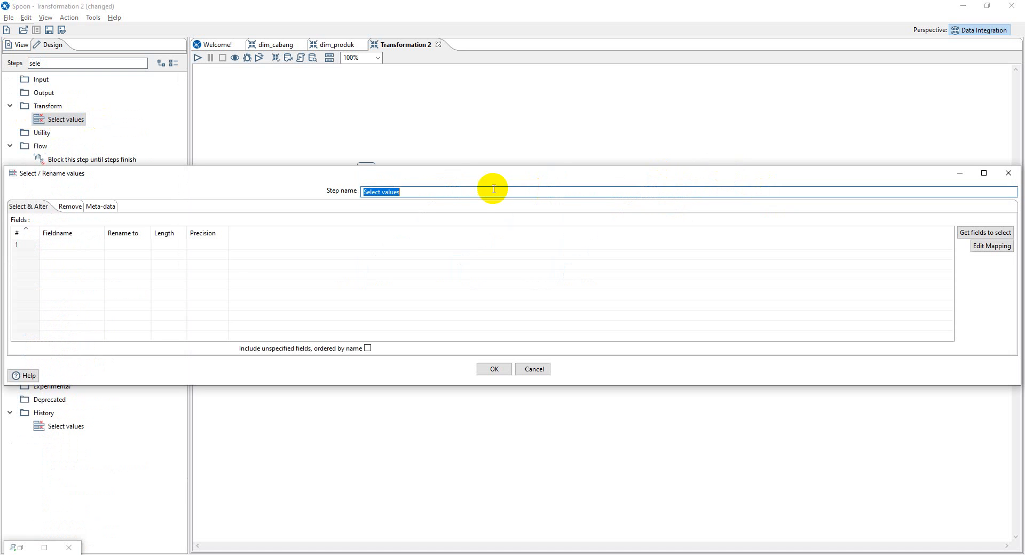
left_click(1006, 234)
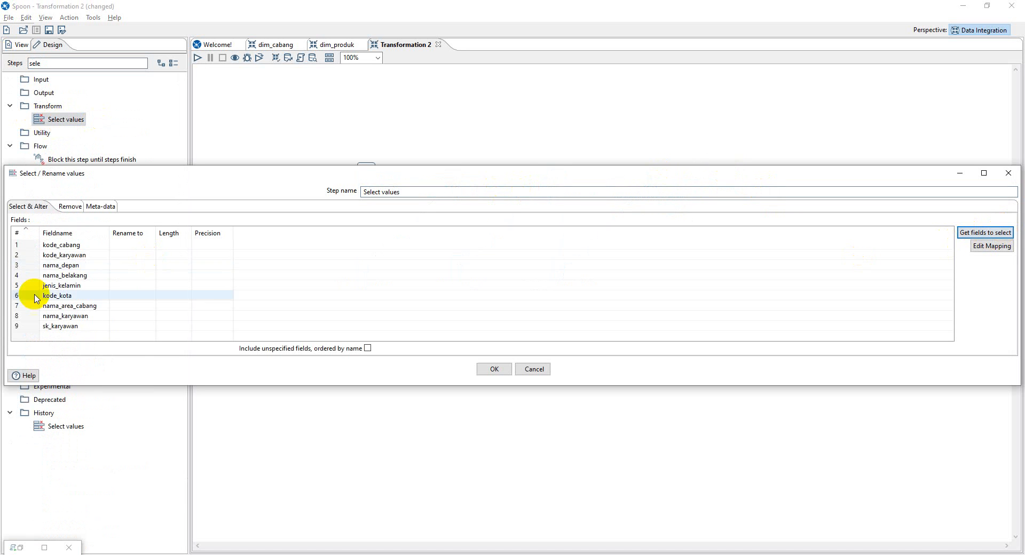
left_click(27, 327)
key("ctrl+Up")
key("ctrl+Up")
key("ctrl+Up")
key("ctrl+Up")
key("ctrl+Up")
key("ctrl+Up")
key("ctrl+Up")
key("ctrl+Up")
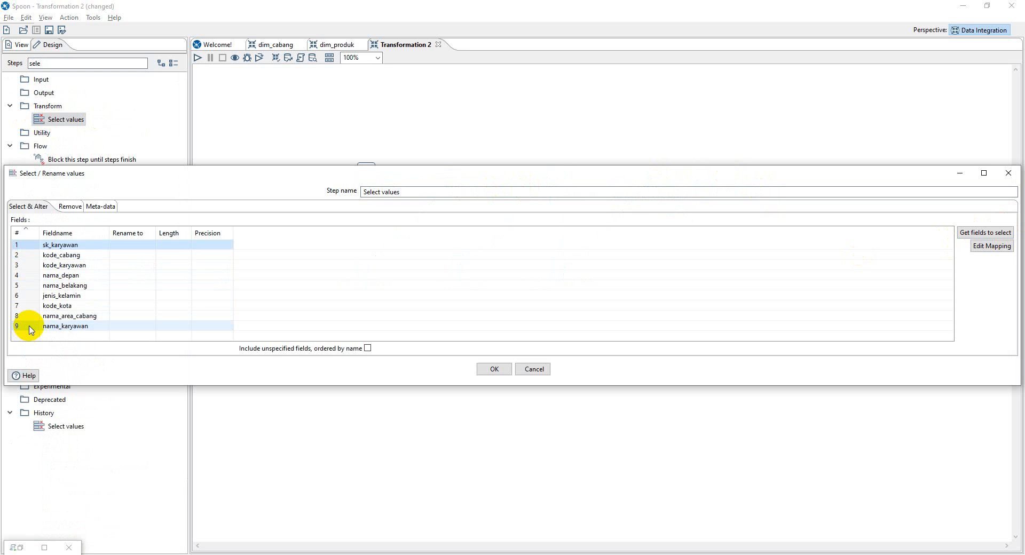
Step: Move the nama_area_cabang field up to row 3, directly below kode_cabang
key("Down")
key("Down")
key("Down")
key("Down")
key("Down")
key("Down")
key("Down")
key("Down")
key("Down")
key("Down")
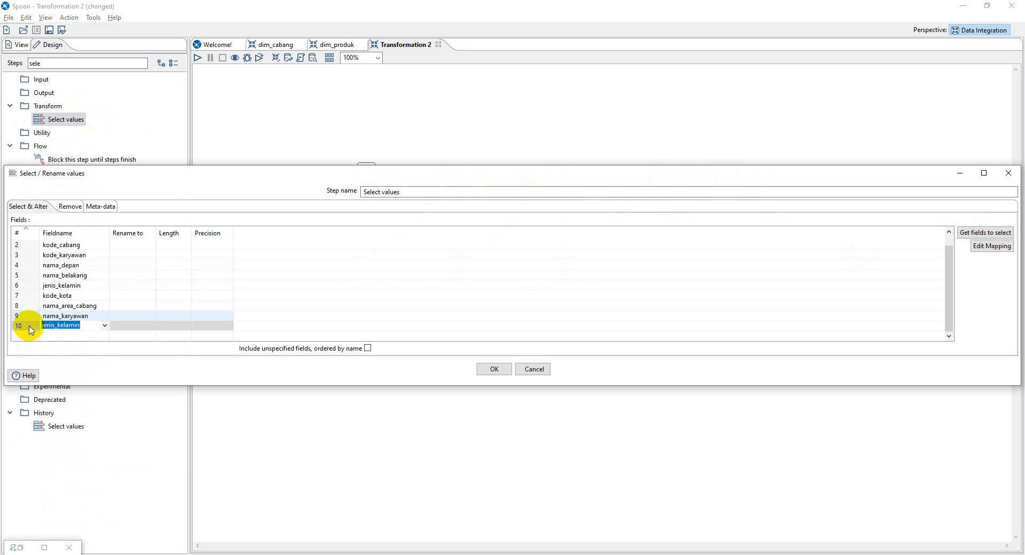
key("Escape")
key("shift+Up")
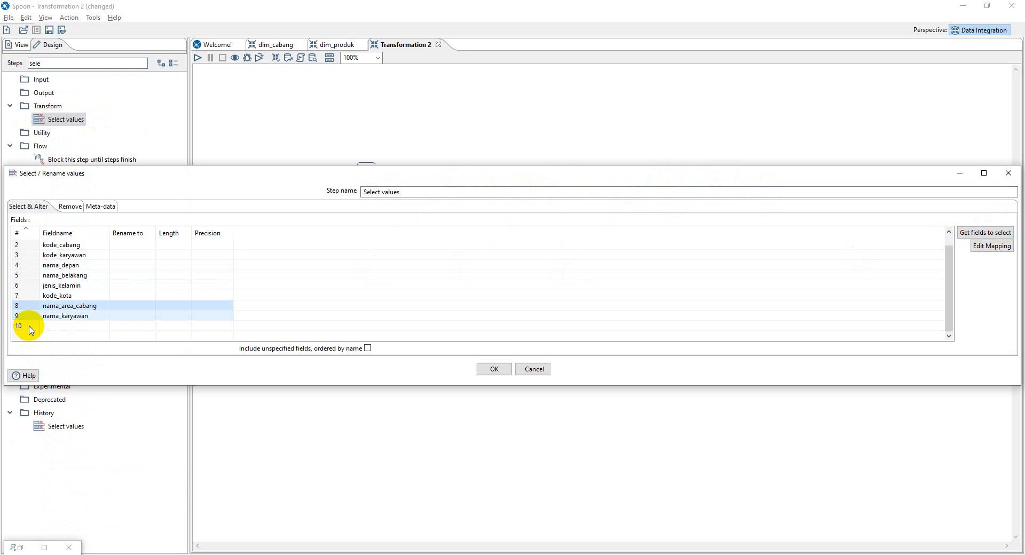
key("ctrl+Up")
key("ctrl+Up")
key("ctrl+Up")
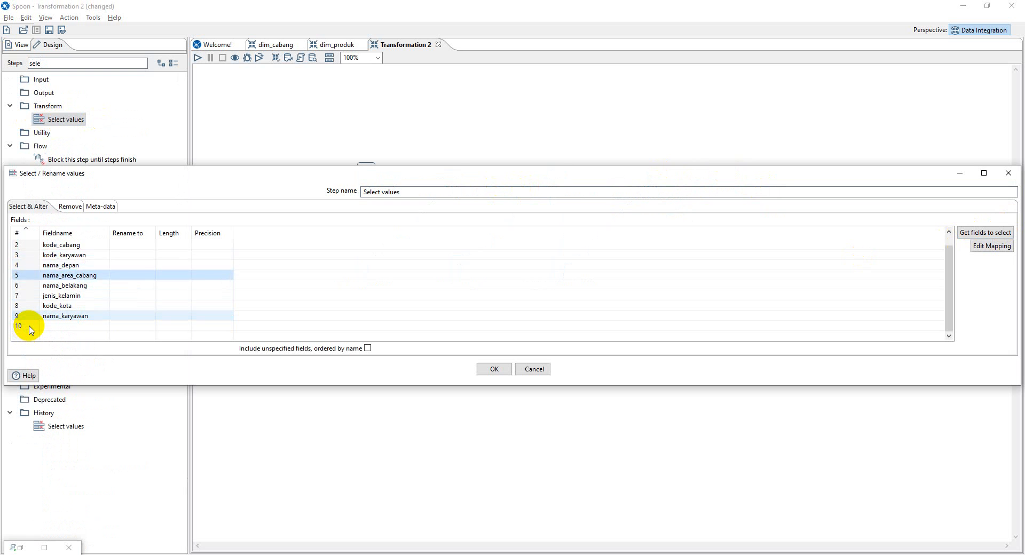
key("ctrl+Up")
key("ctrl+Up")
Step: Move the nama_karyawan field up to row 5, directly below kode_karyawan
key("Down")
key("Down")
key("Down")
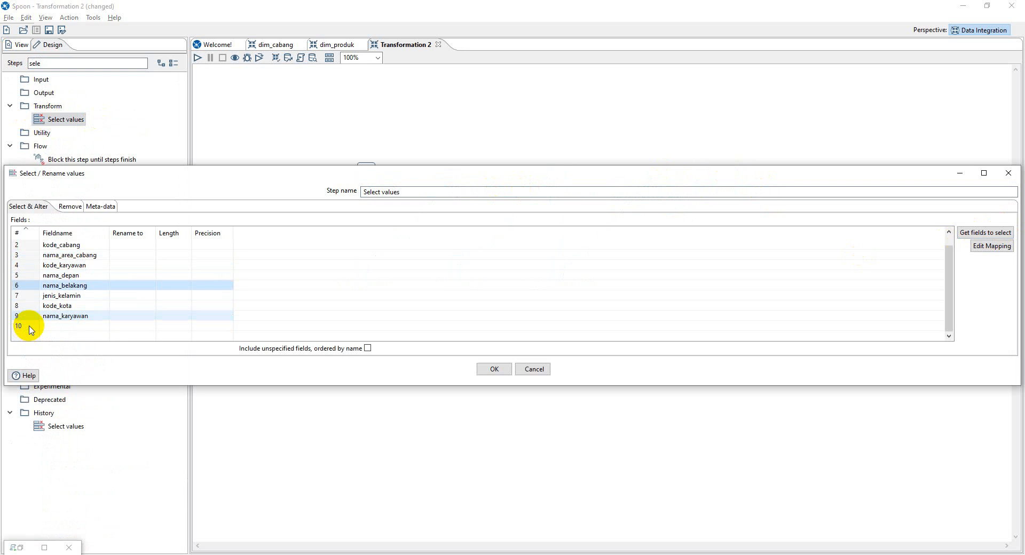
key("Down")
key("Down")
key("Down")
key("ctrl+Up")
key("ctrl+Up")
key("ctrl+Up")
key("ctrl+Up")
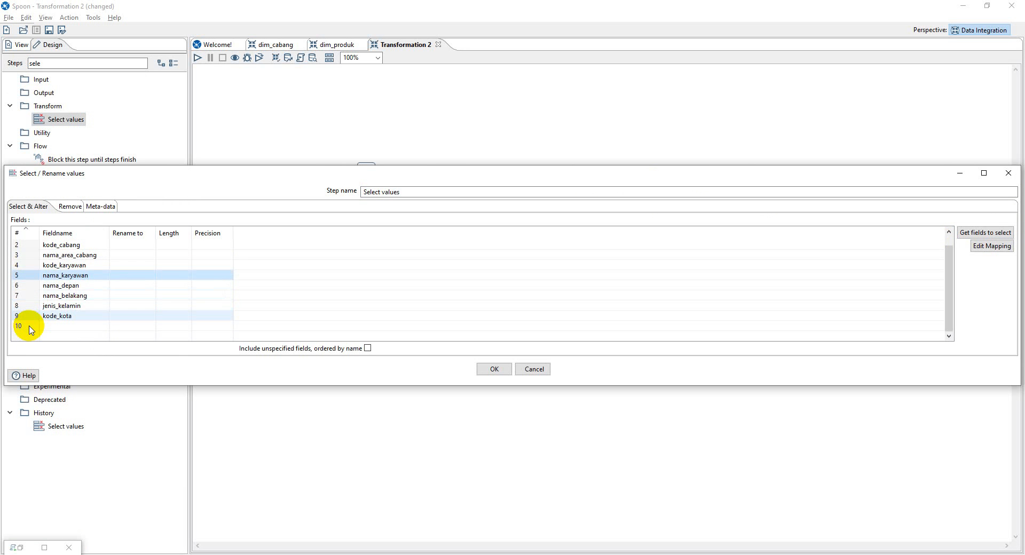
Step: Remove nama_depan, nama_belakang, jenis_kelamin and kode_kota from the selected fields and accept the Select values settings
key("Down")
key("shift+Down")
key("shift+Down")
key("shift+Down")
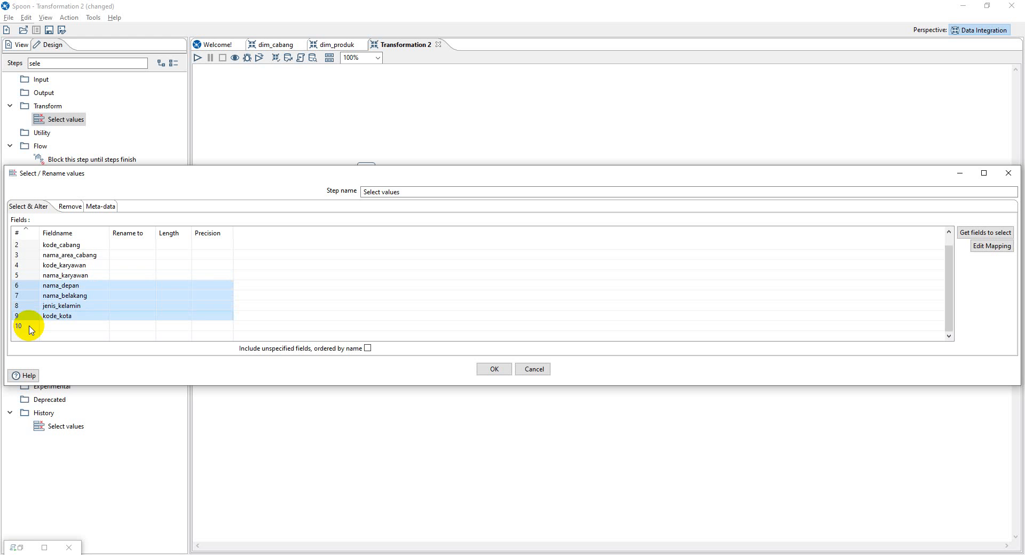
key("Delete")
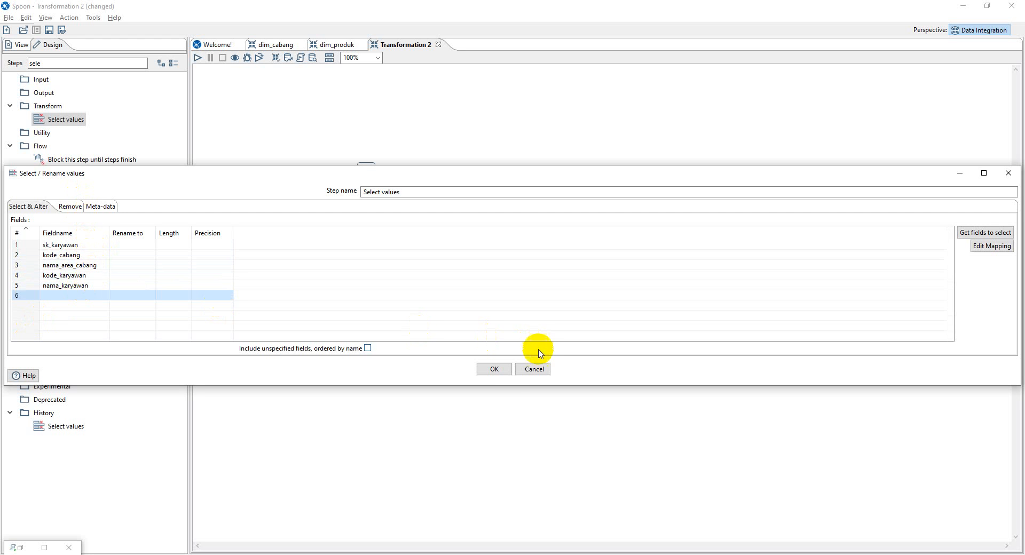
left_click(496, 370)
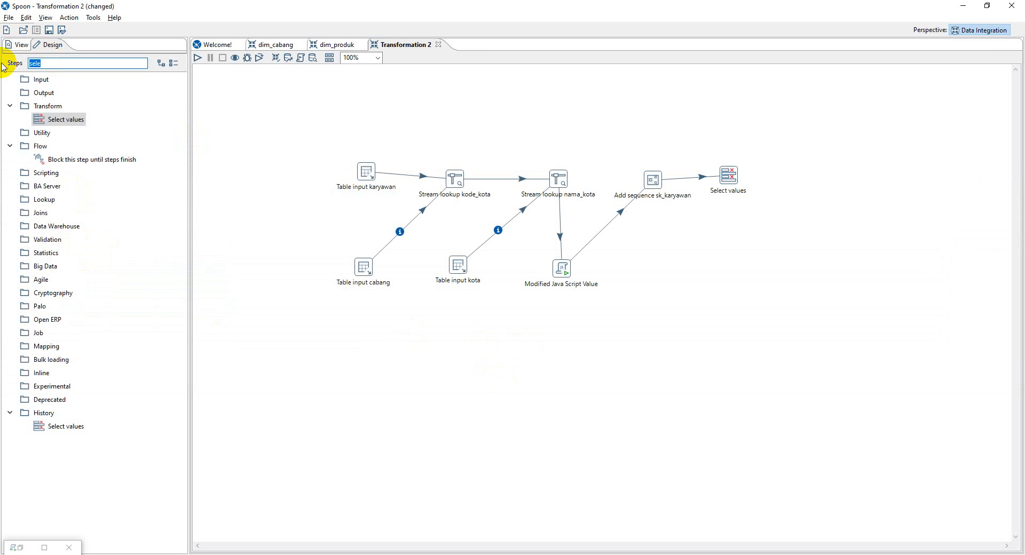
Step: Place a Table output step to the right of Select values and connect it as the main output of Select values
type("output")
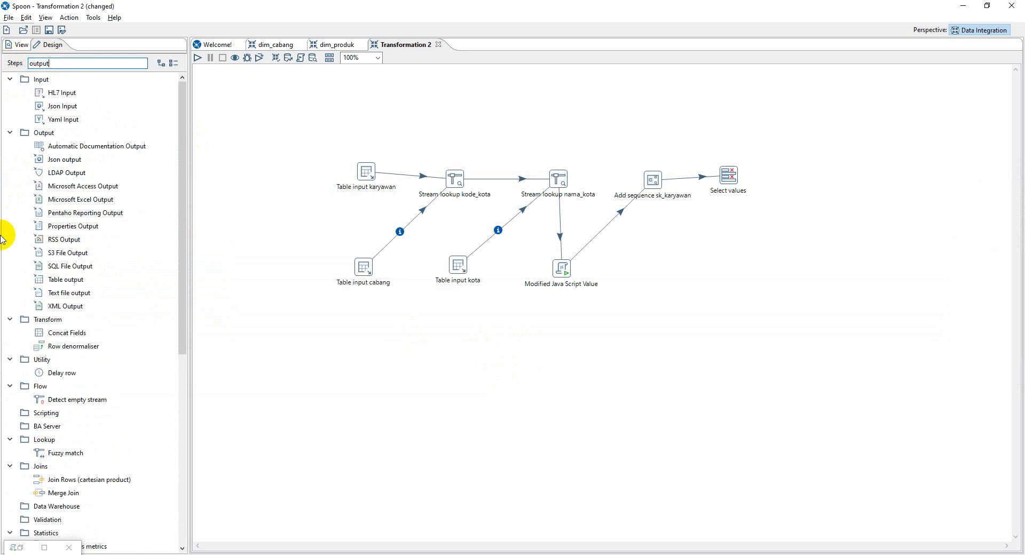
left_click_drag(80, 279, 804, 174)
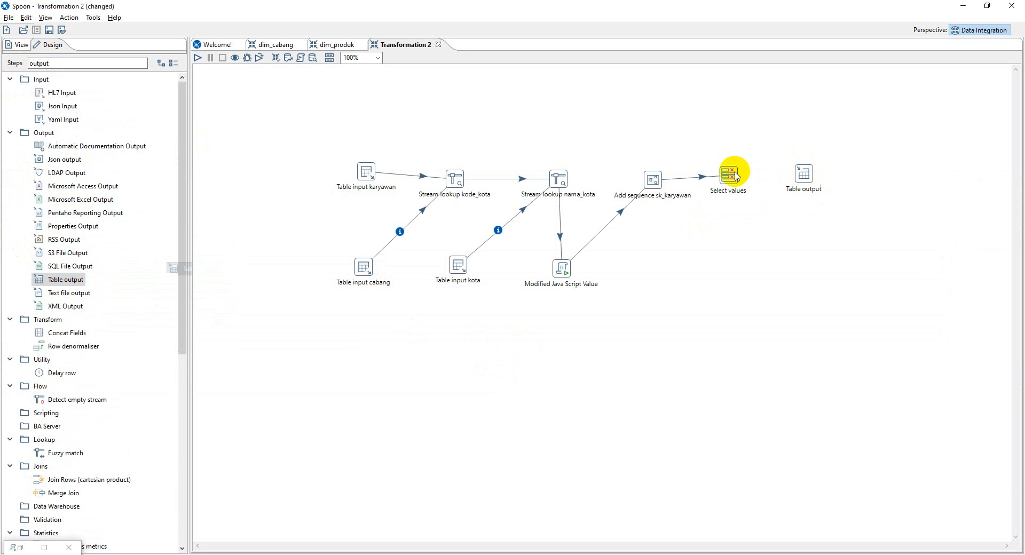
mouse_move(736, 176)
left_click_drag(745, 212, 806, 177)
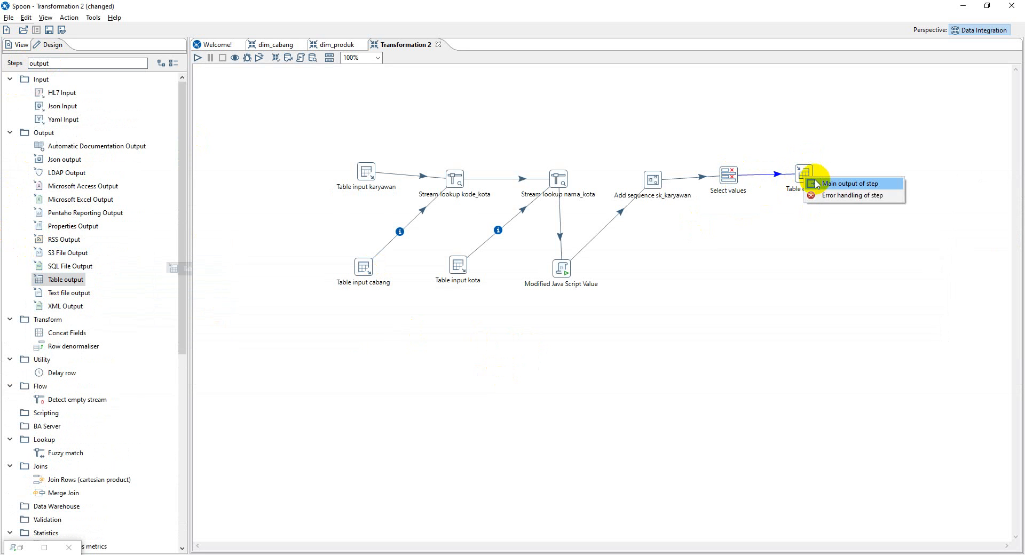
left_click(820, 185)
Step: Name the step Table output dim_karyawan, choose the phi olap connection and set the target table to dim_karyawan
double_click(804, 174)
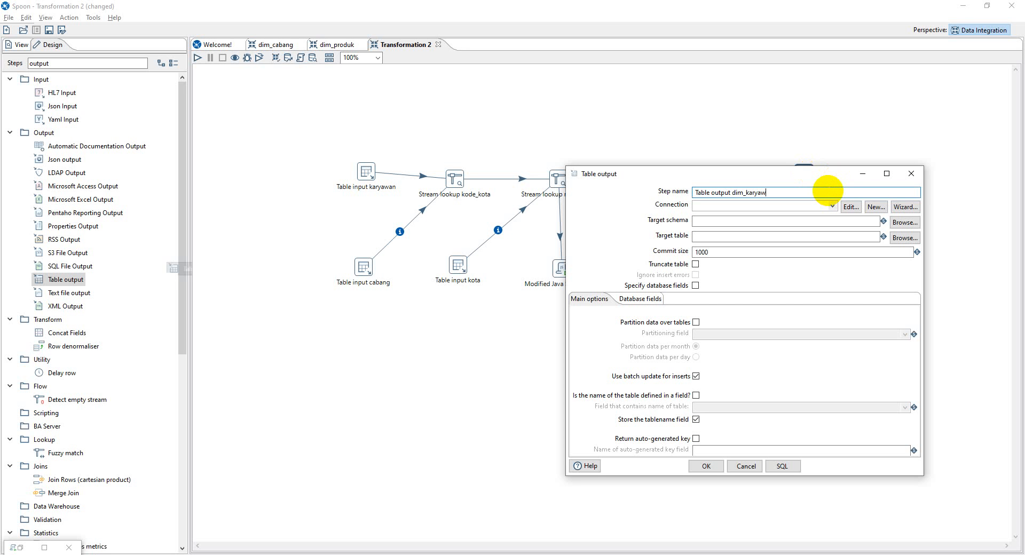
left_click(832, 206)
left_click(717, 227)
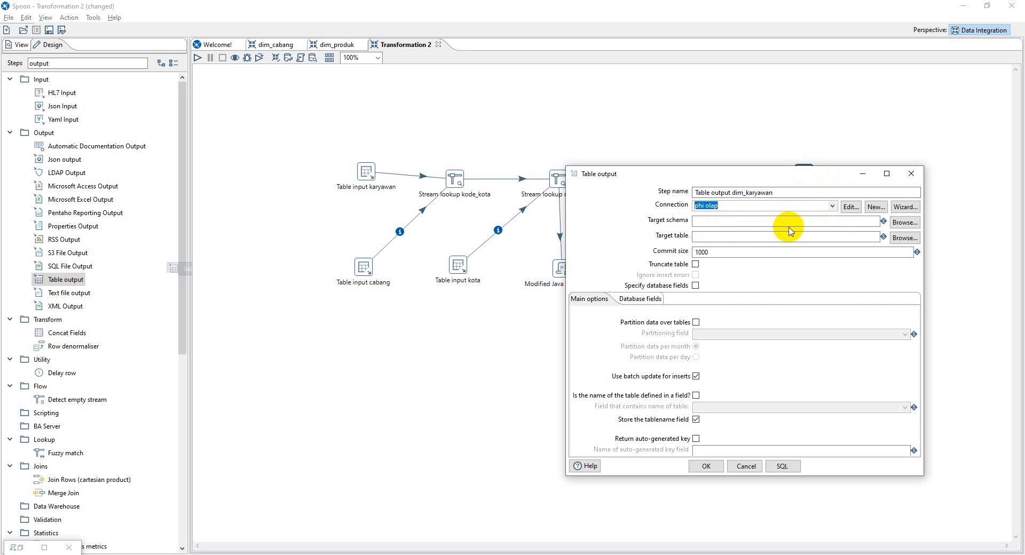
left_click(784, 236)
type("dim_karyawan")
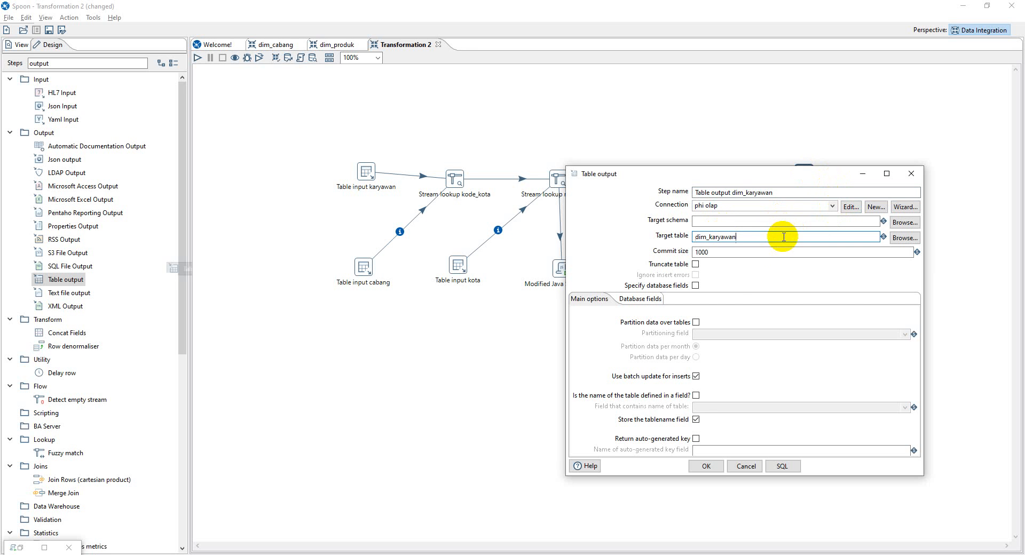
Step: Generate and execute the SQL that creates the dim_karyawan table, and accept the Table output settings
left_click(783, 466)
left_click(460, 310)
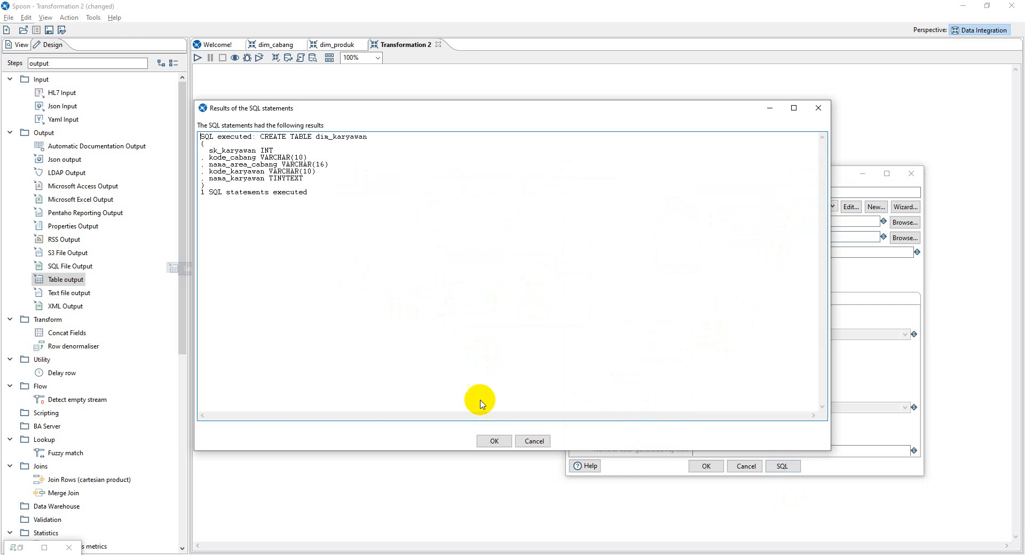
left_click(494, 441)
left_click(526, 311)
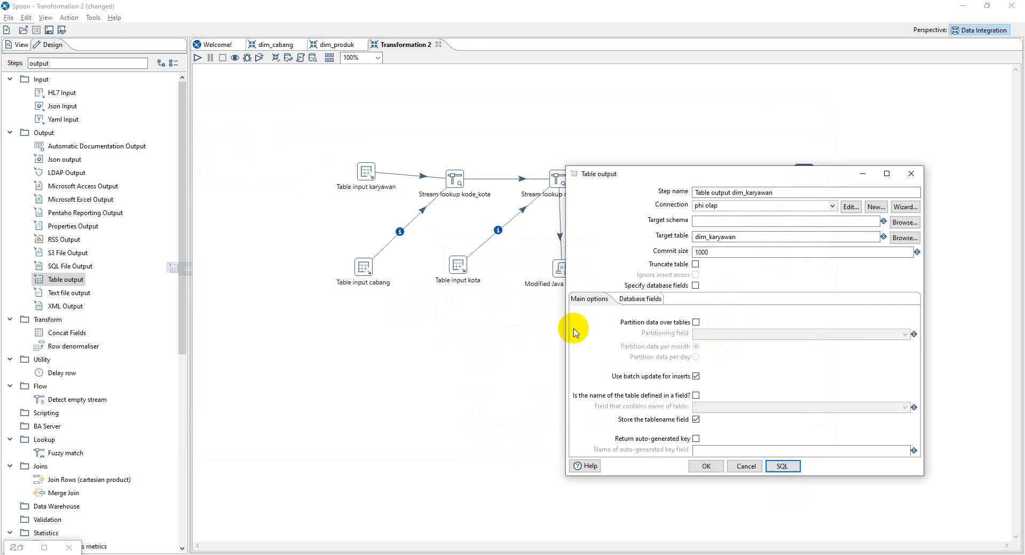
left_click(708, 466)
Step: Run the transformation locally, saving it as dim_karyawan in the uas folder, and preview the output data
left_click(198, 58)
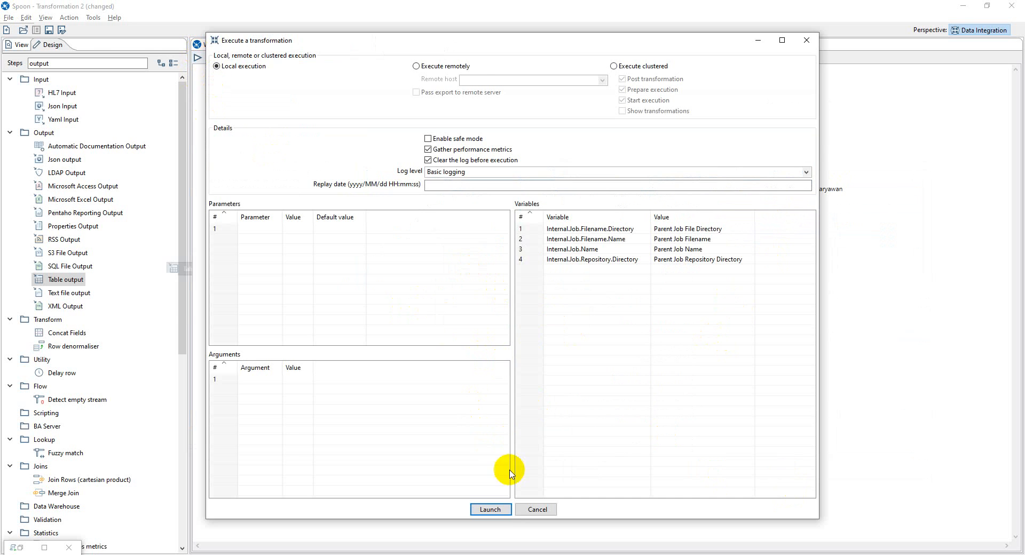
left_click(505, 511)
type("dim")
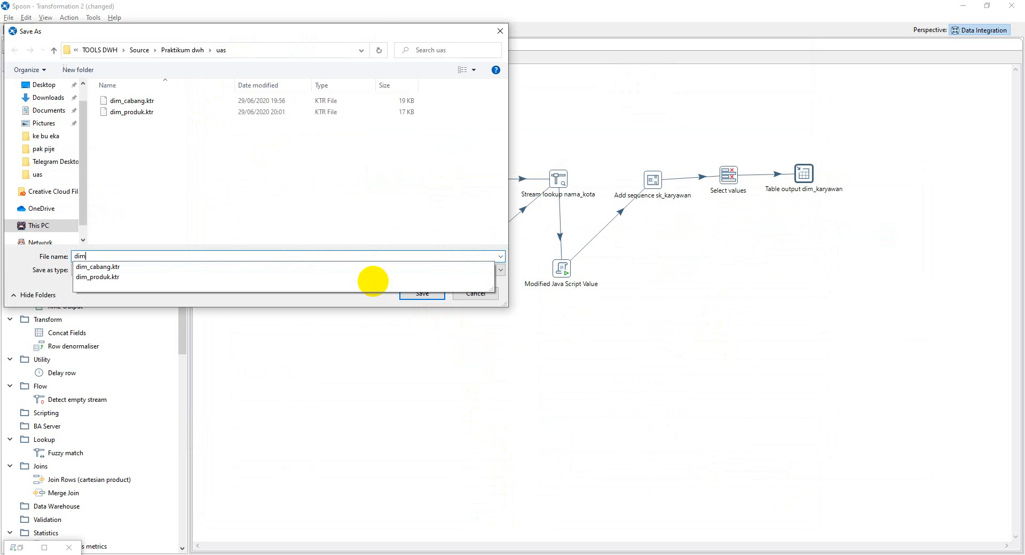
type("_karyawan")
key("Return")
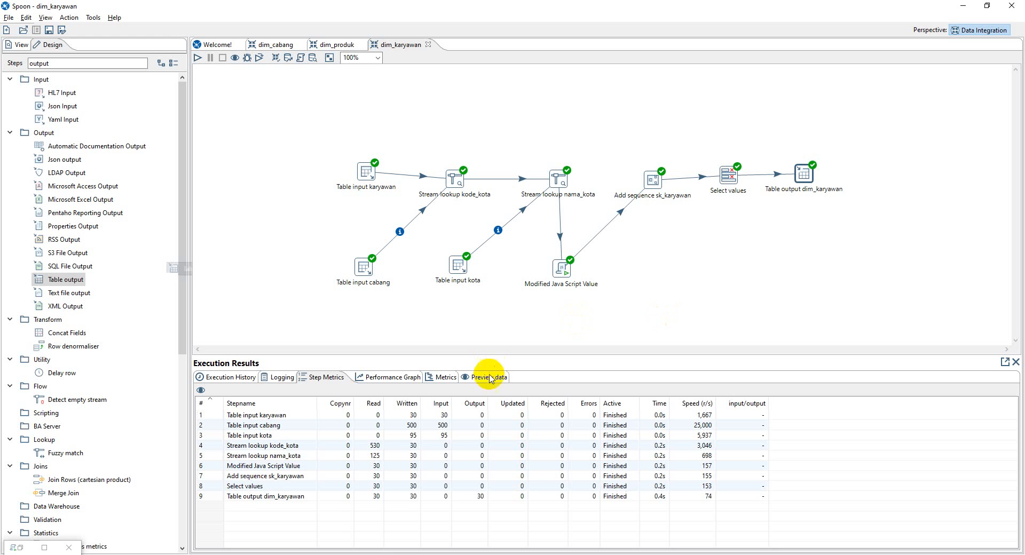
left_click(482, 378)
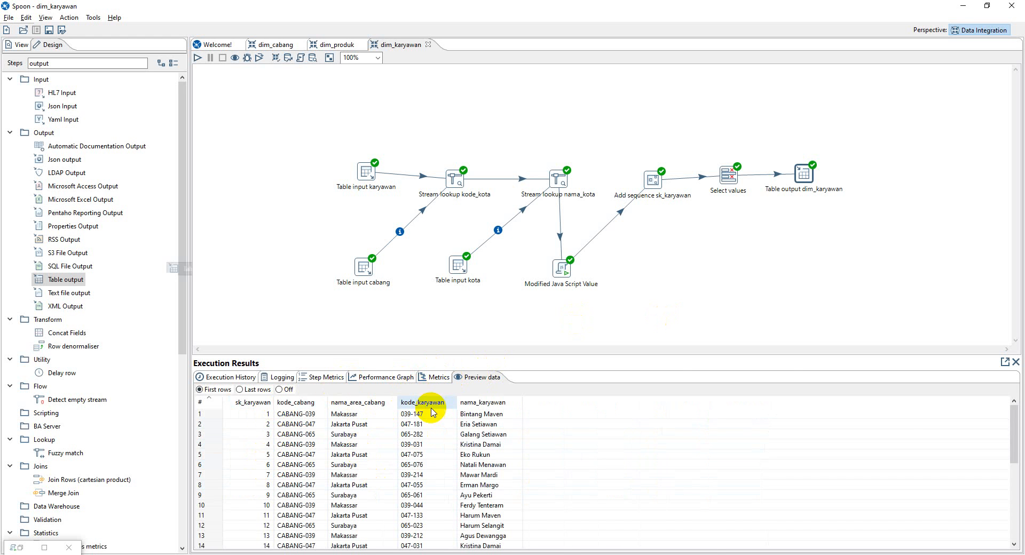
Step: Switch to SQLyog and view the dim_karyawan table data in phi_olap_2020, widening the nama_karyawan column to fit
key("alt+Tab")
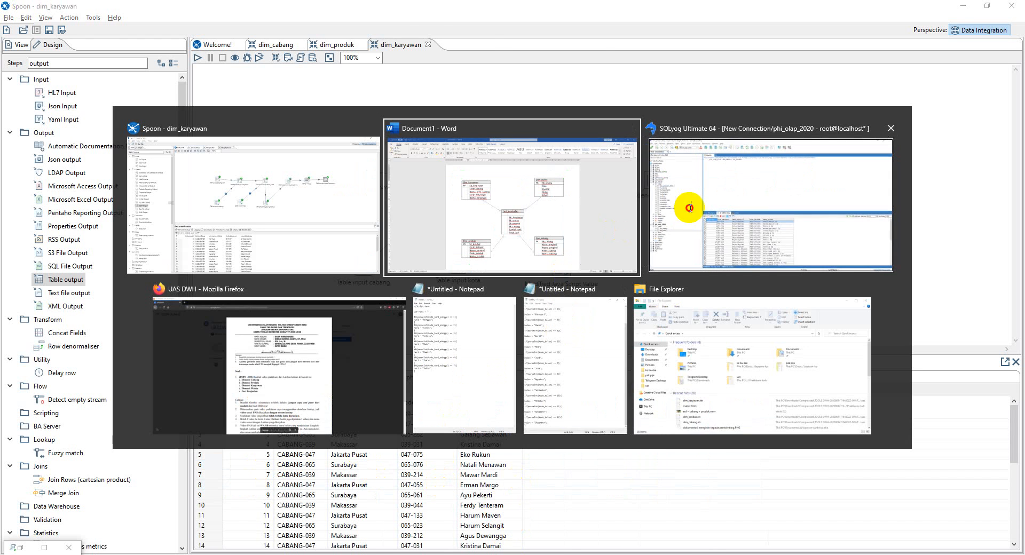
left_click(687, 206)
left_click(7, 359)
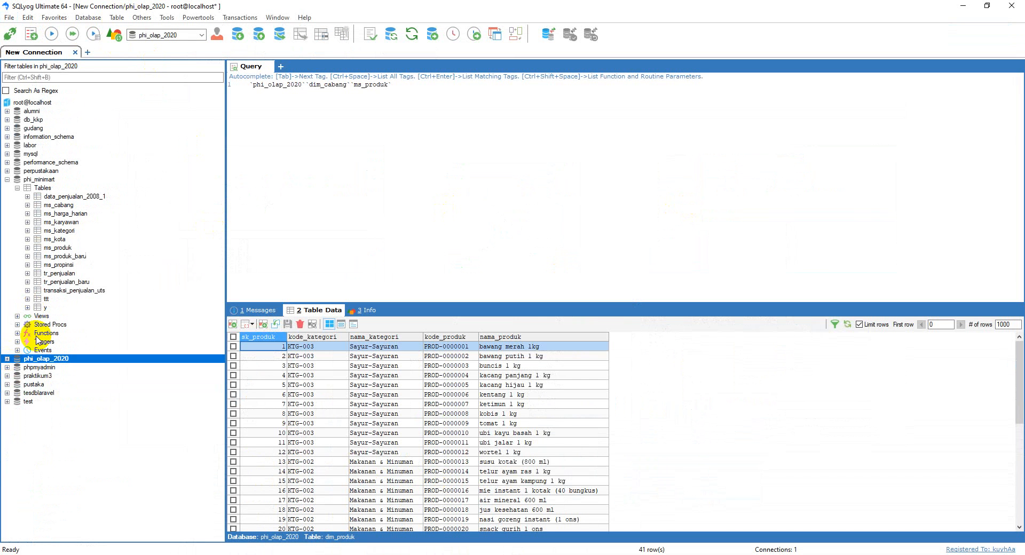
left_click(7, 359)
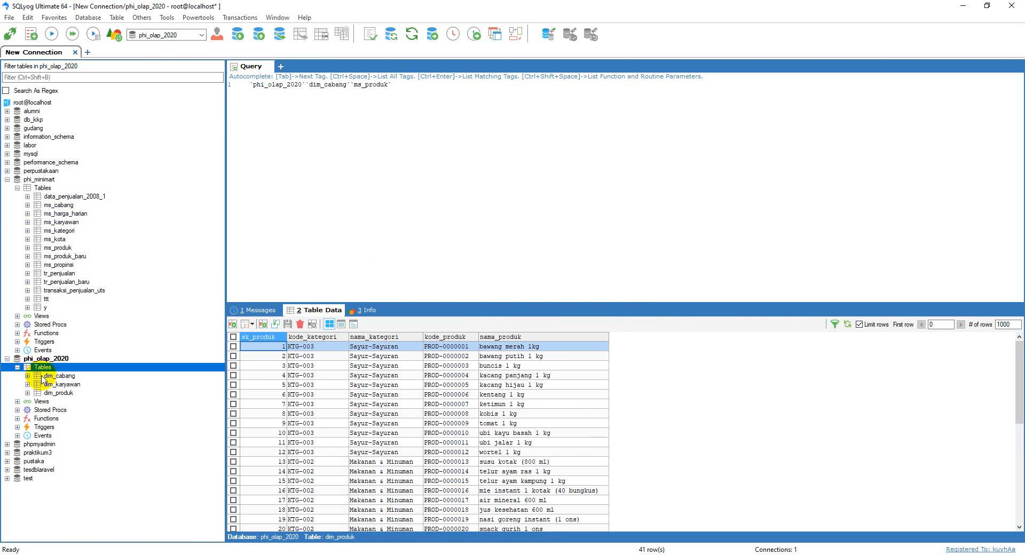
left_click(48, 385)
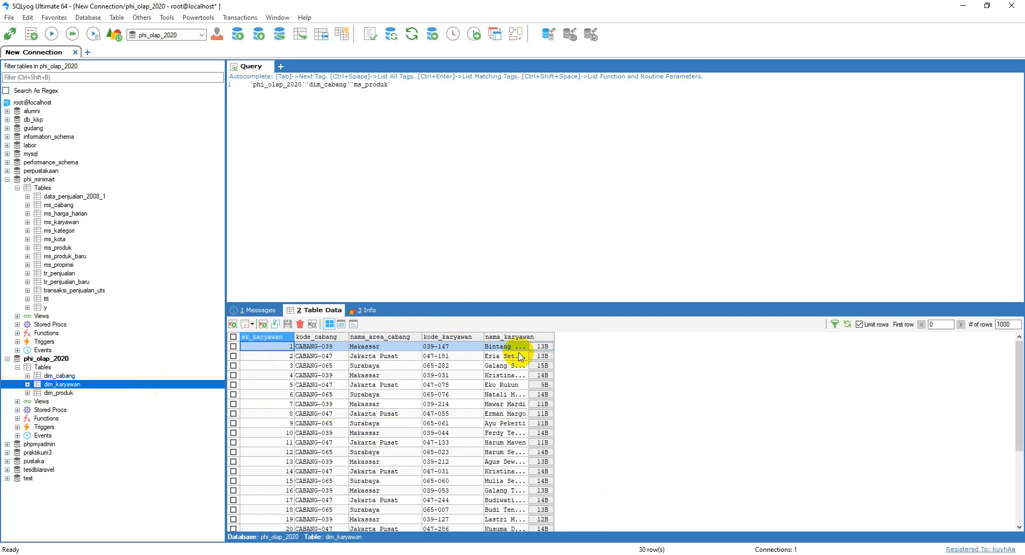
double_click(556, 337)
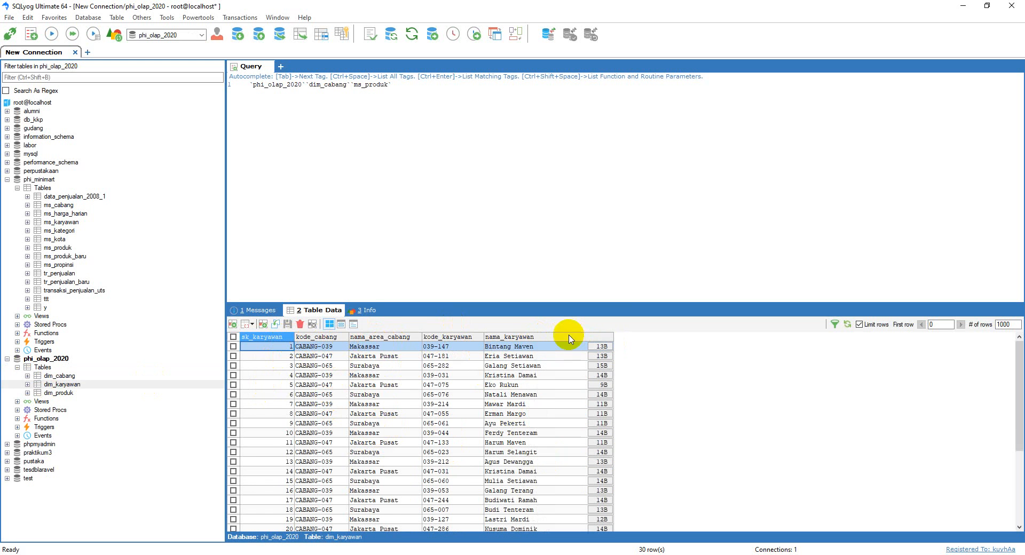
Step: Switch to Firefox to view the UAS DWH assignment document
key("alt+Tab")
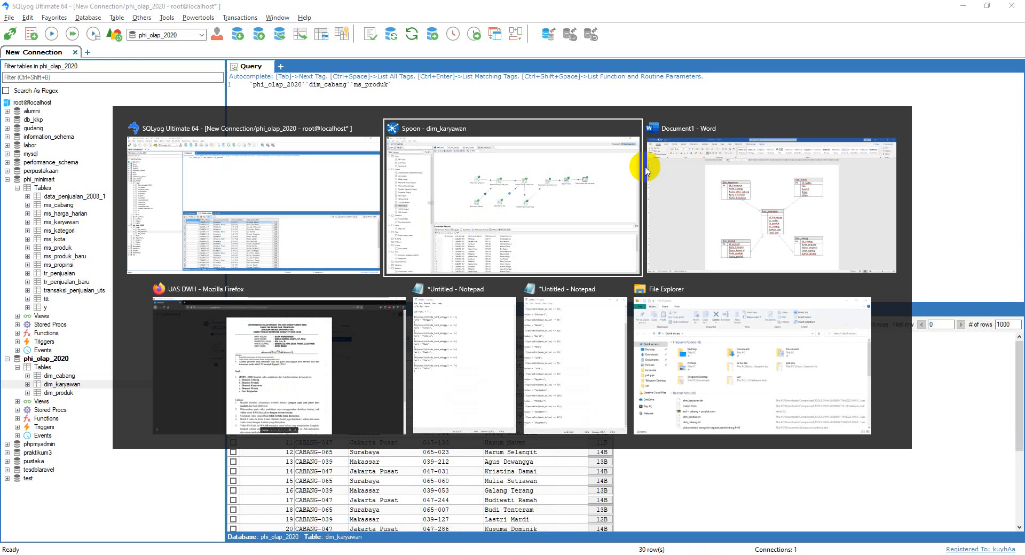
left_click(275, 388)
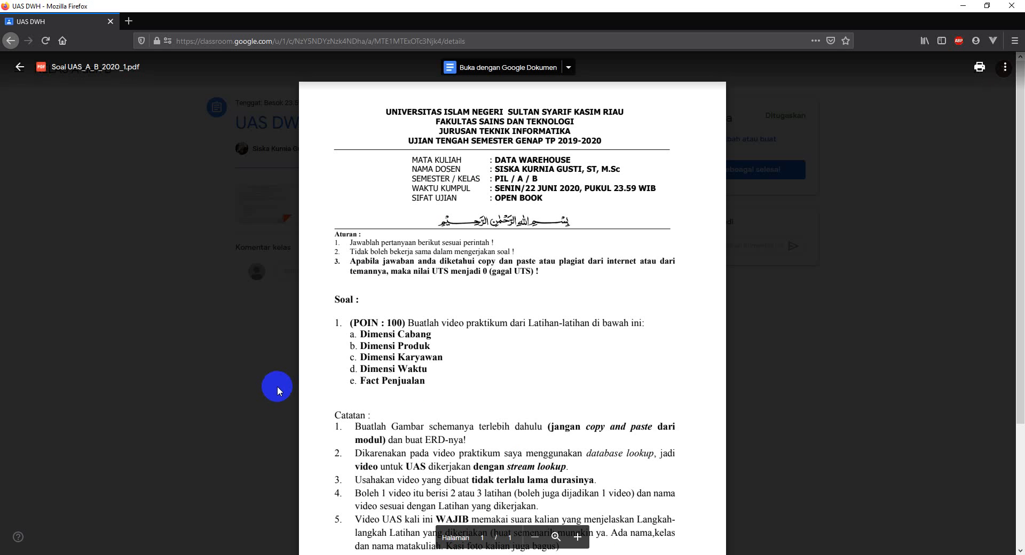
Step: Switch from the assignment document back to Spoon and create a new transformation
left_click_drag(428, 357, 411, 376)
left_click(356, 371)
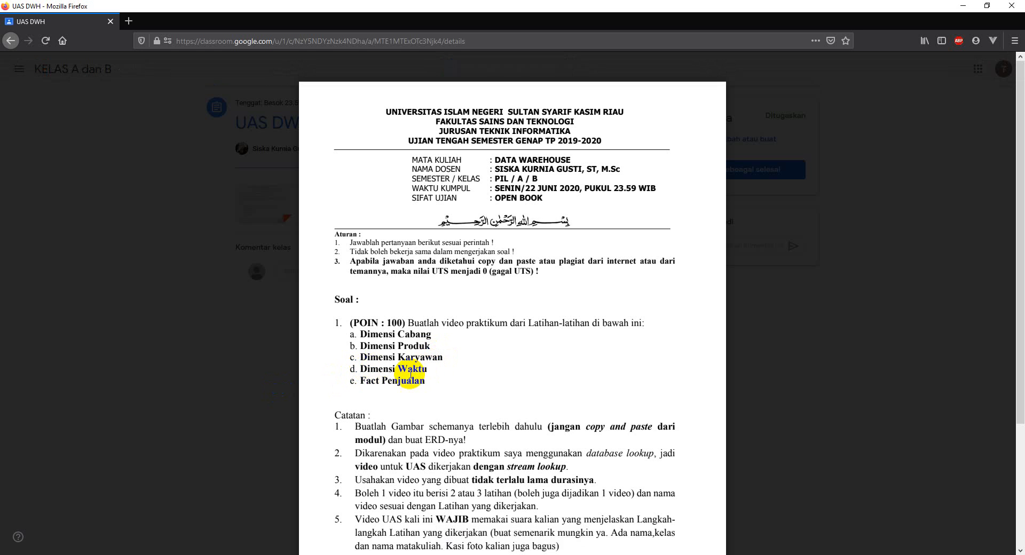
key("super+Tab")
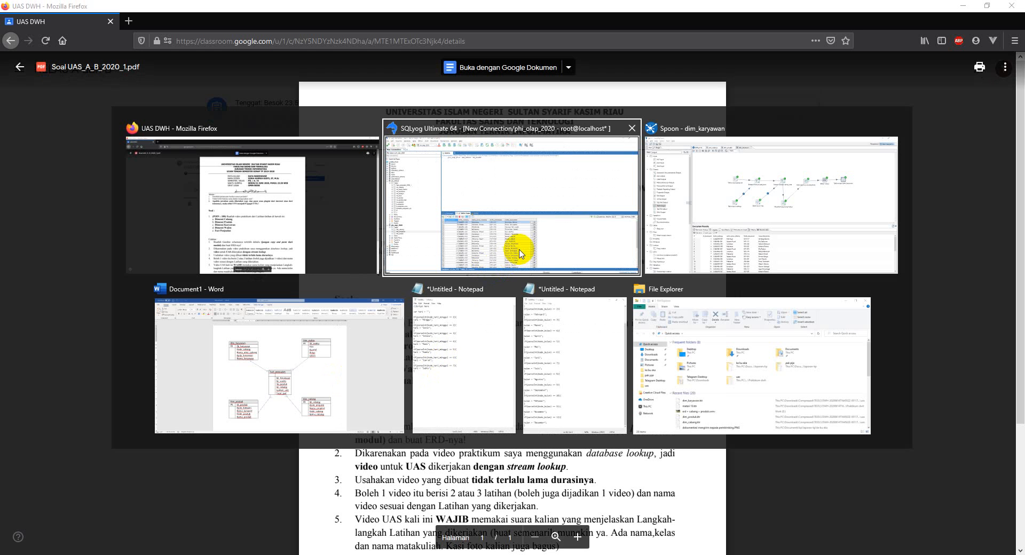
left_click(713, 201)
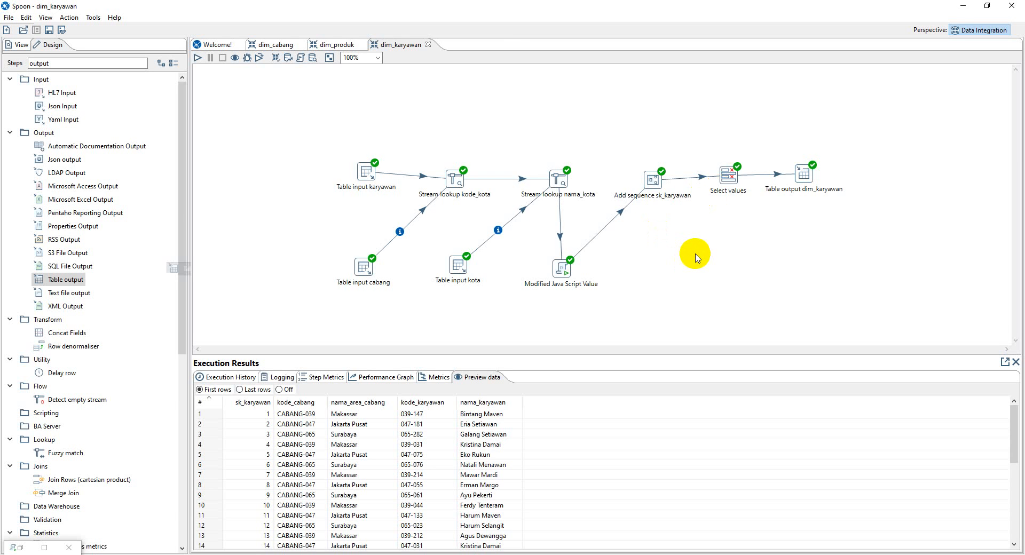
key("ctrl+n")
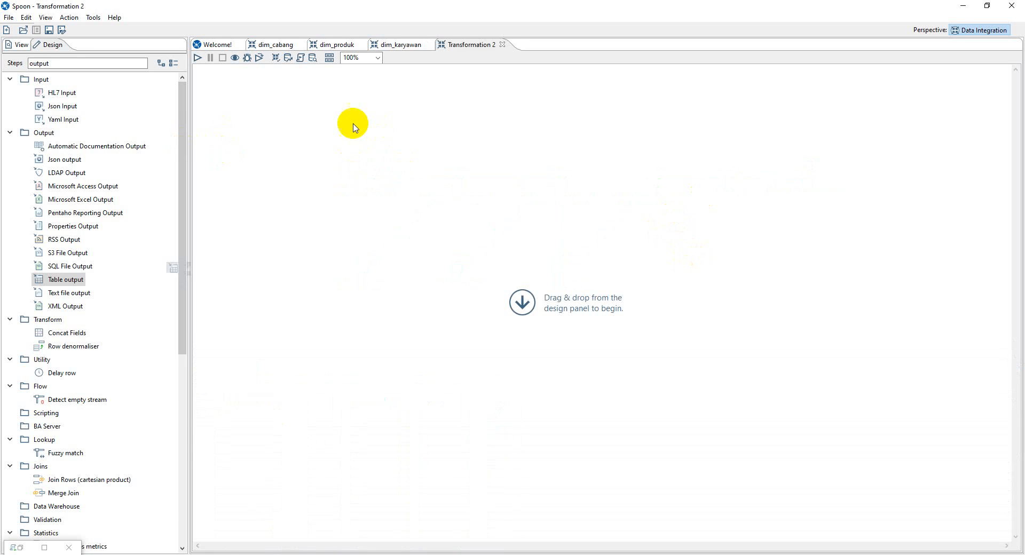
Step: Search the design steps for "gener" and place a Generate Rows step on the empty canvas
left_click_drag(70, 66, 2, 63)
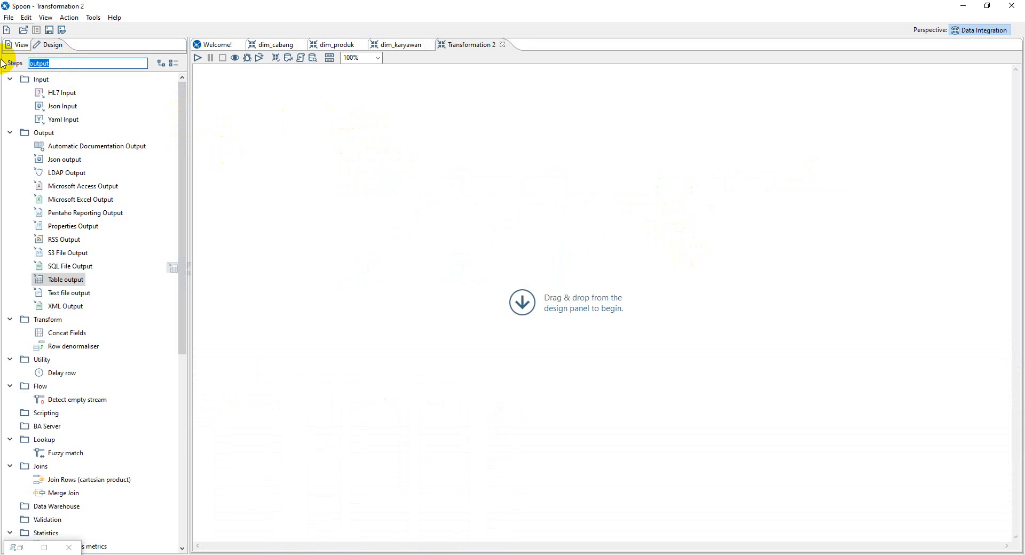
key("BackSpace")
type("gen")
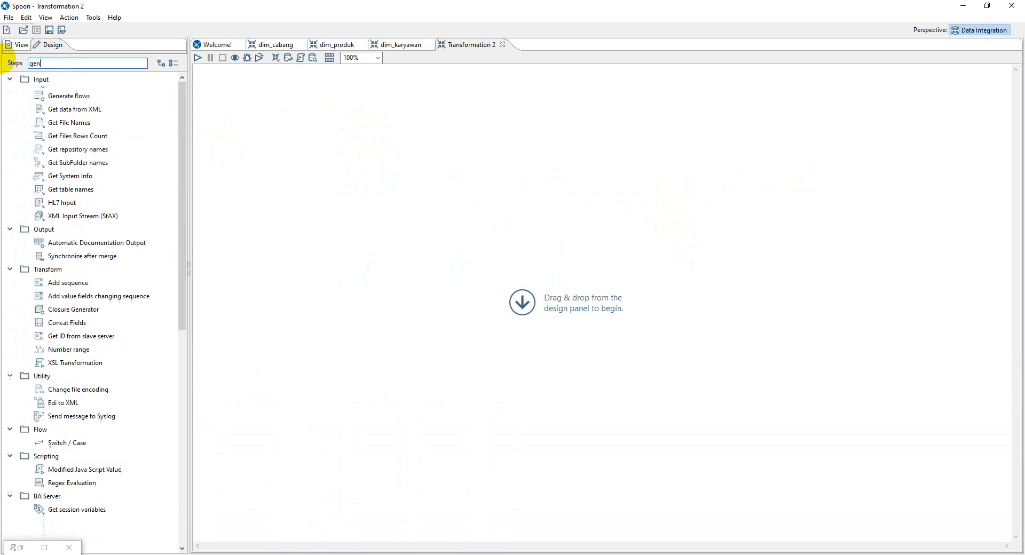
type("er")
left_click_drag(69, 119, 298, 156)
Step: Set the row generator's limit to 3650 and rename the step Generate Rows tanggal_awal
double_click(297, 156)
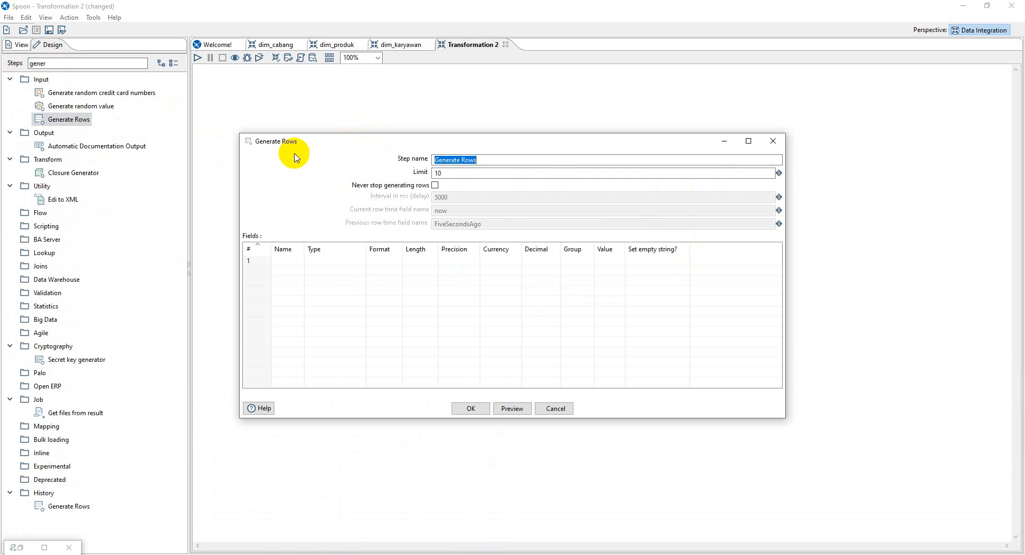
left_click(465, 174)
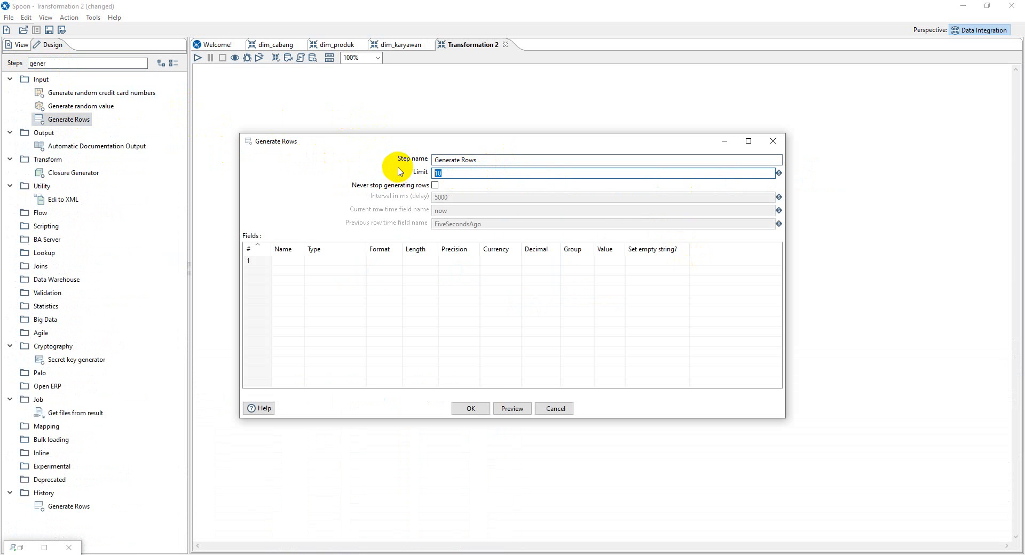
left_click(497, 162)
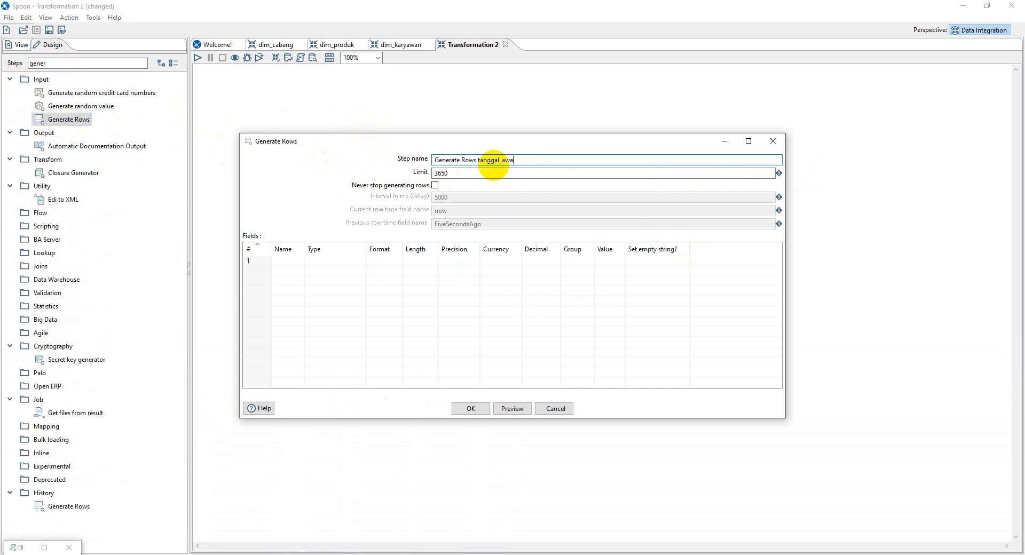
Step: Define the generated field tanggal_awal as a Date in dd-MM-yyyy format with a 1 January start value, and accept the settings
double_click(479, 159)
key("ctrl+c")
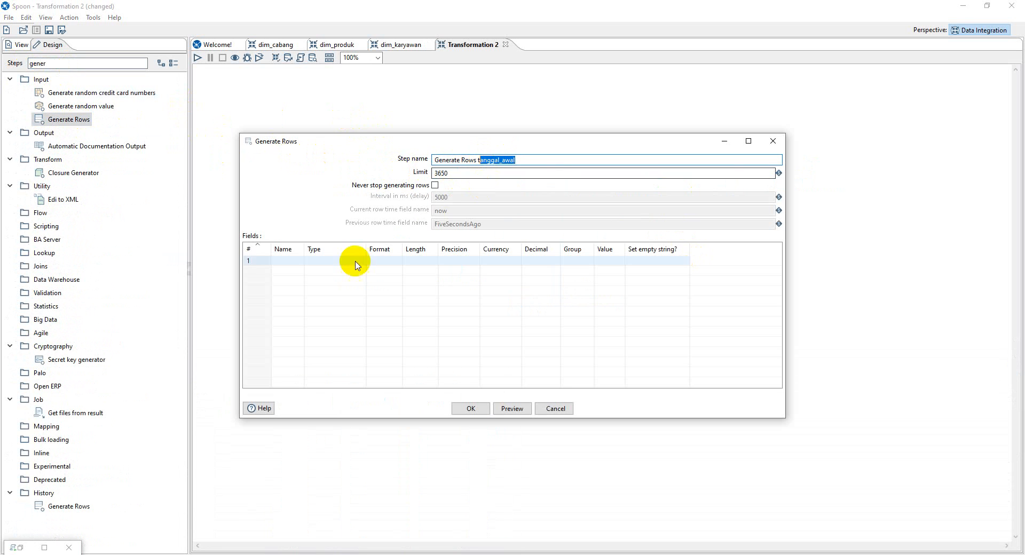
left_click(283, 260)
key("ctrl+v")
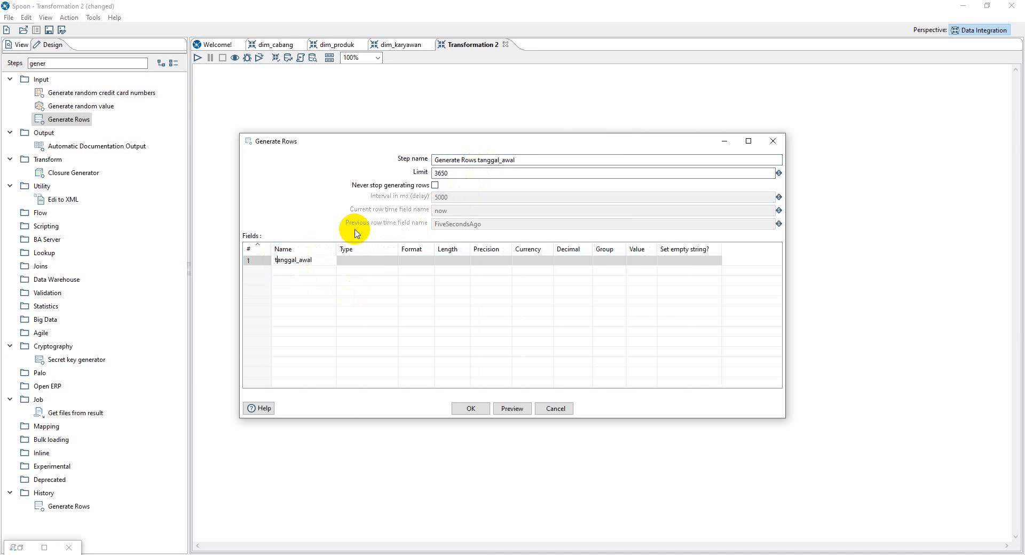
left_click(377, 260)
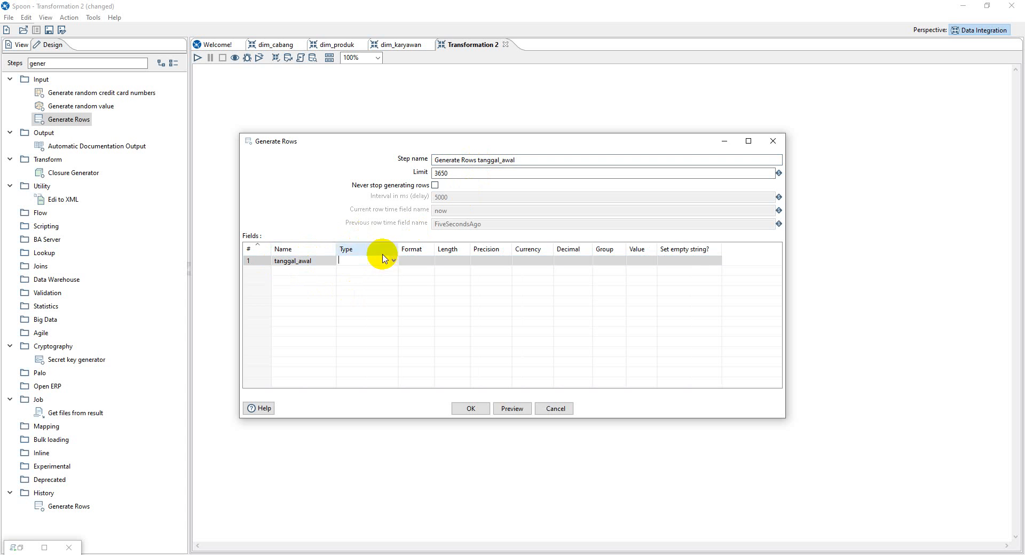
left_click(393, 261)
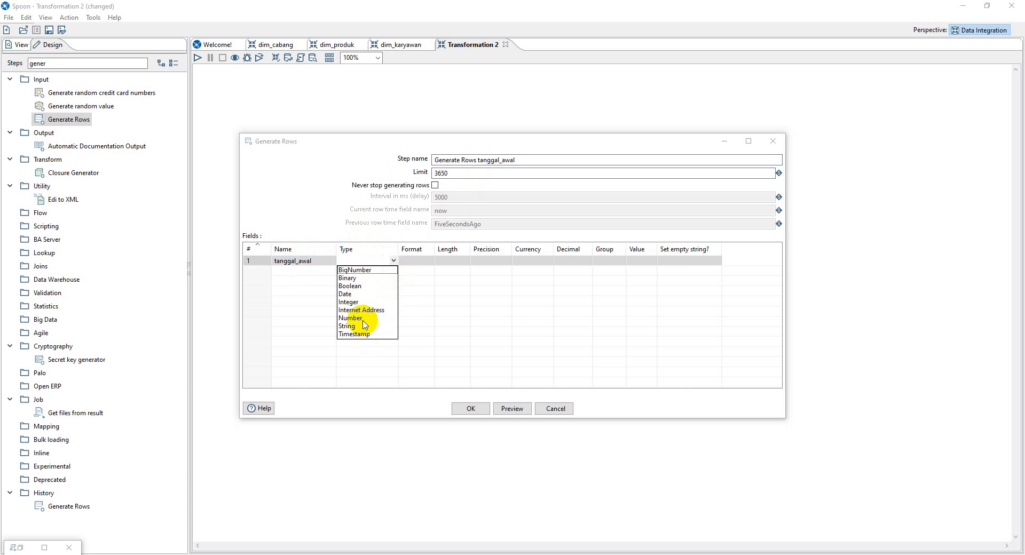
left_click(353, 295)
left_click(431, 261)
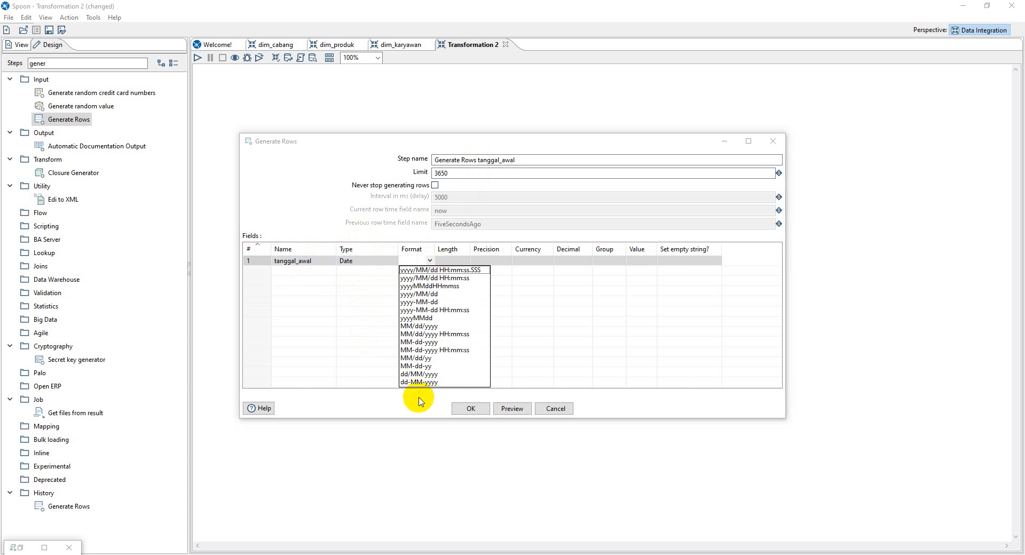
left_click(420, 388)
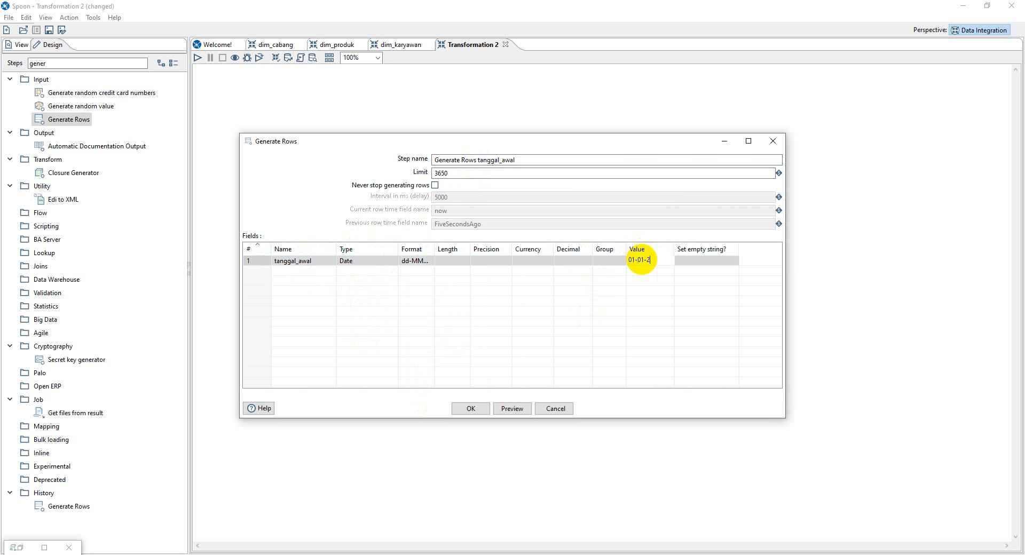
left_click(470, 408)
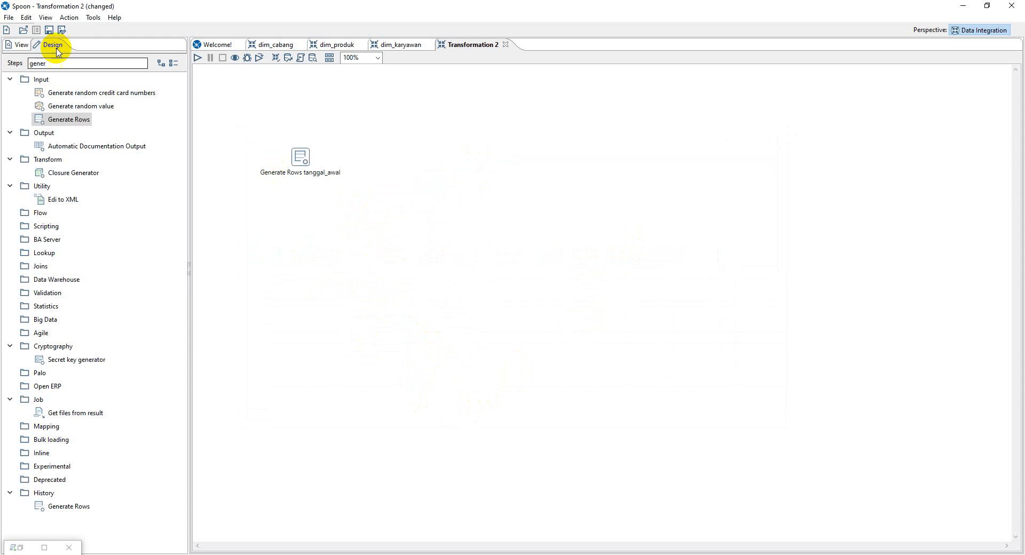
Step: Place an Add sequence step beside Generate Rows tanggal_awal and connect the generator's output to it
double_click(40, 63)
type("add")
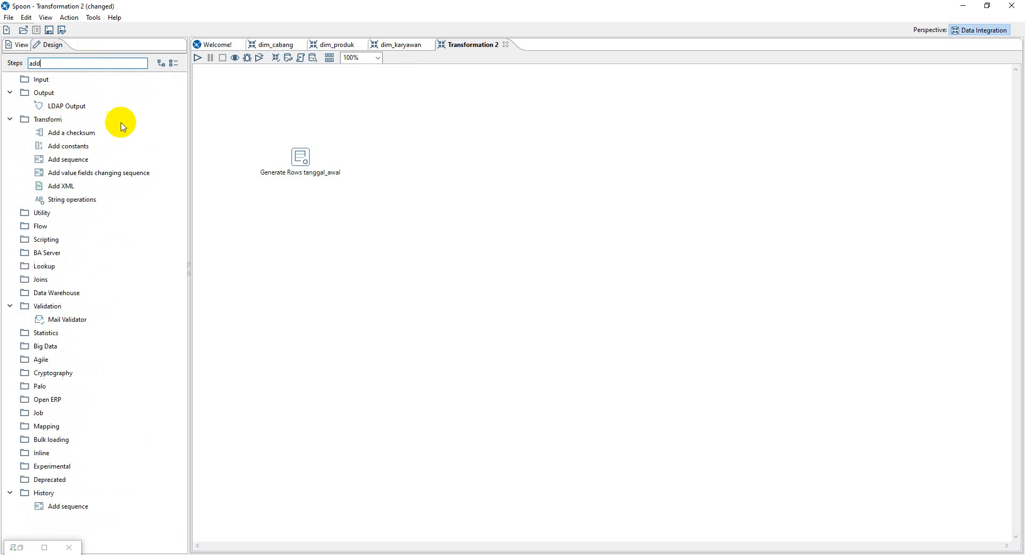
left_click_drag(86, 163, 374, 162)
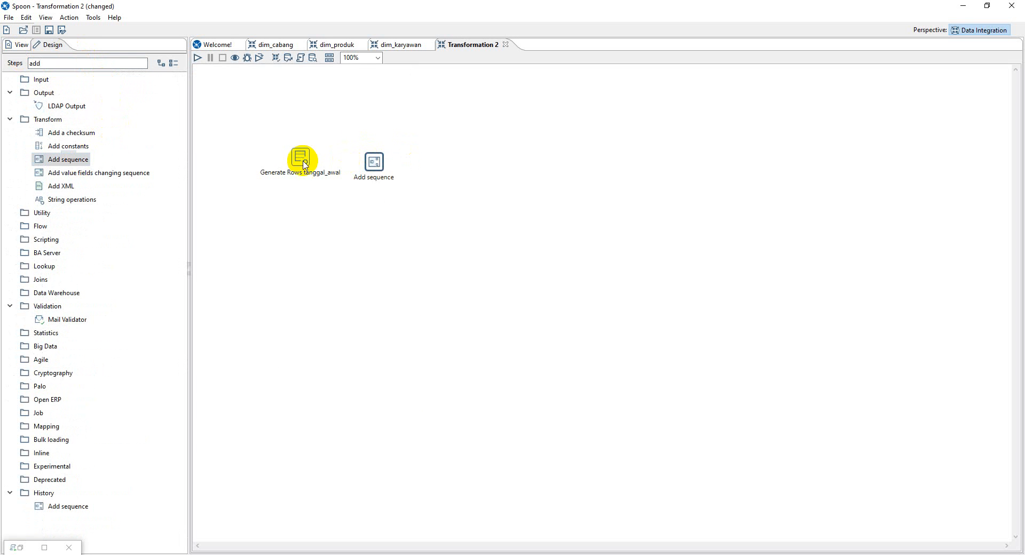
mouse_move(306, 164)
left_click_drag(319, 191, 373, 161)
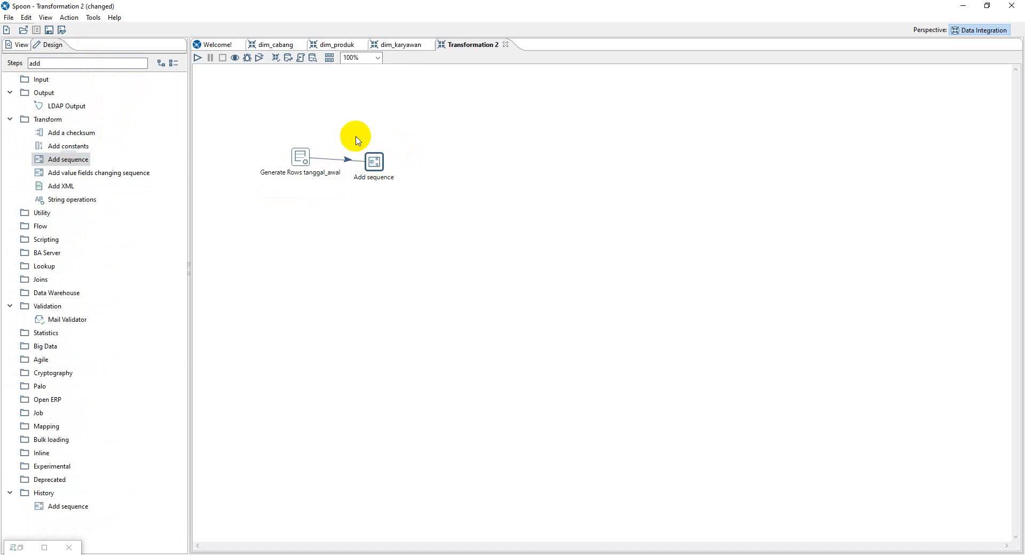
Step: Rename the step Add sequence tanggal_tambah, name its value tanggal_tambah, and start the counter at 0
double_click(376, 162)
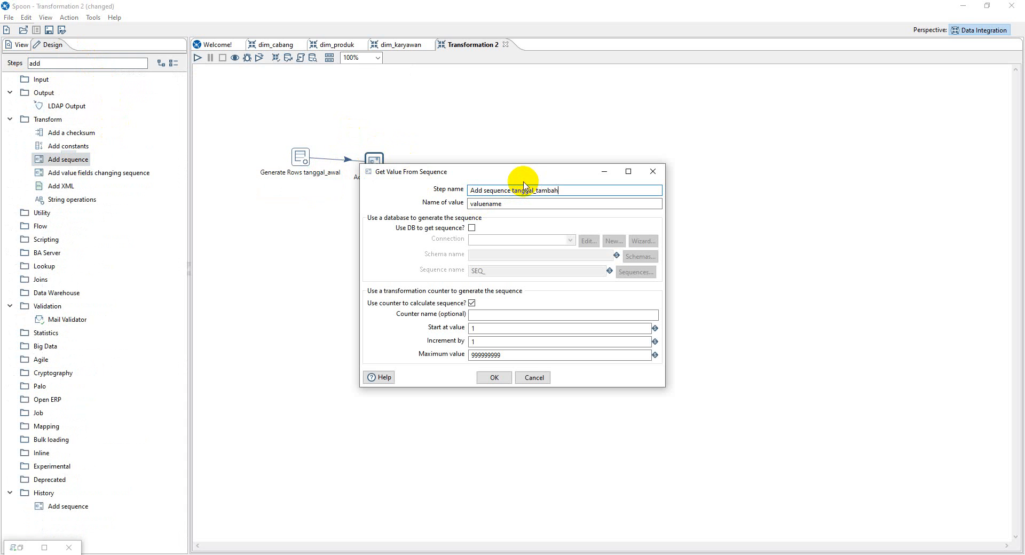
double_click(510, 205)
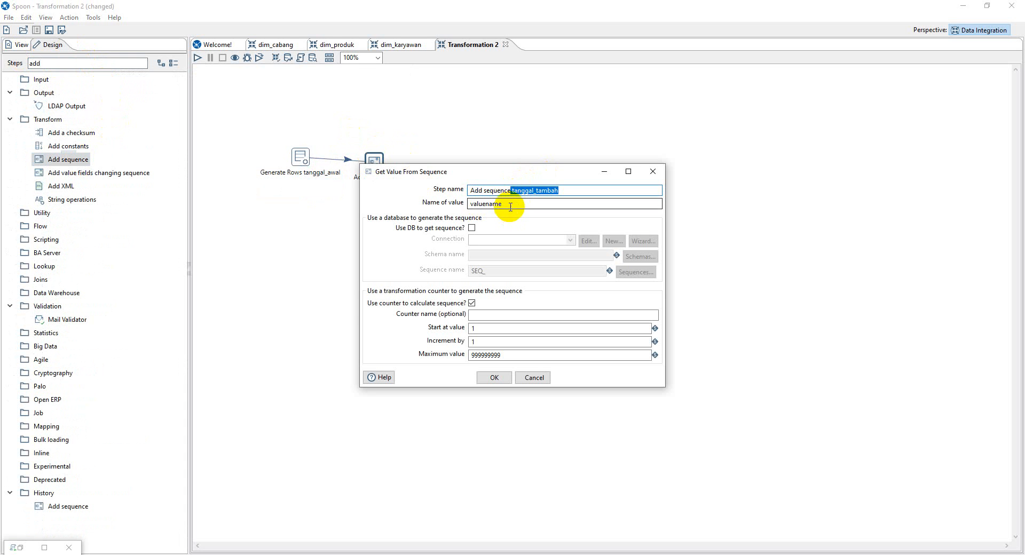
type("tanggal_tambah")
left_click_drag(472, 205, 505, 204)
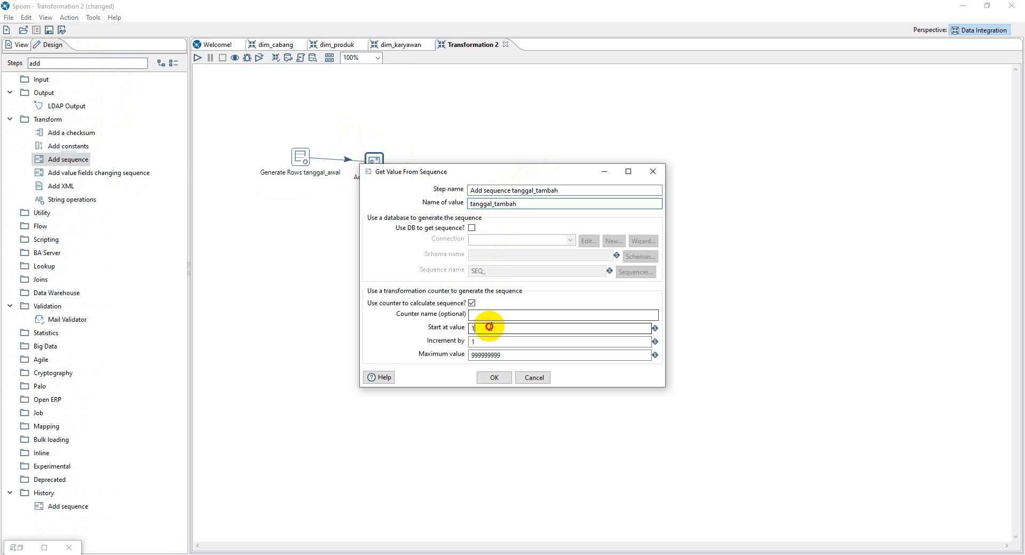
left_click_drag(492, 327, 465, 327)
type("0")
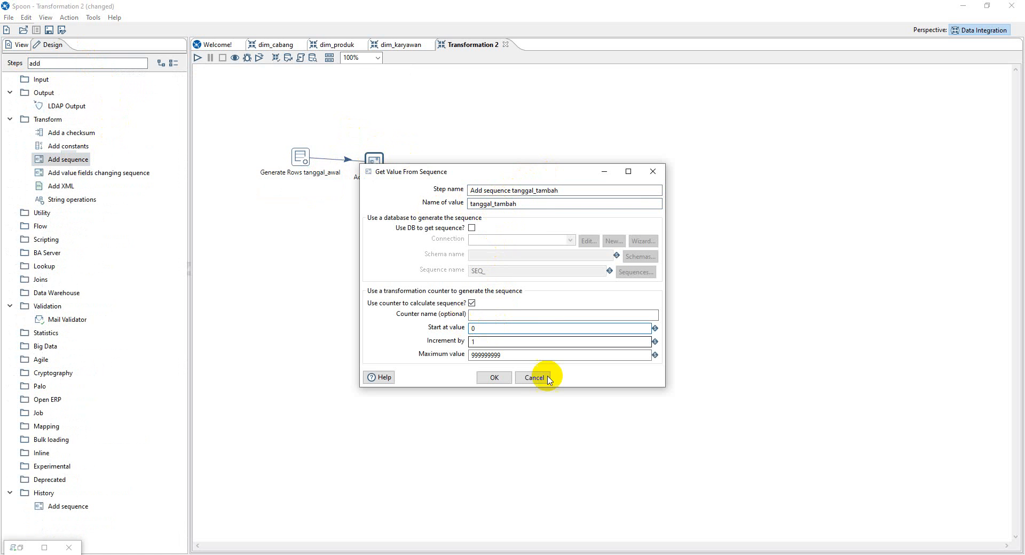
left_click(494, 379)
Step: Place a Calculator step on the canvas and connect Add sequence tanggal_tambah to it
double_click(80, 63)
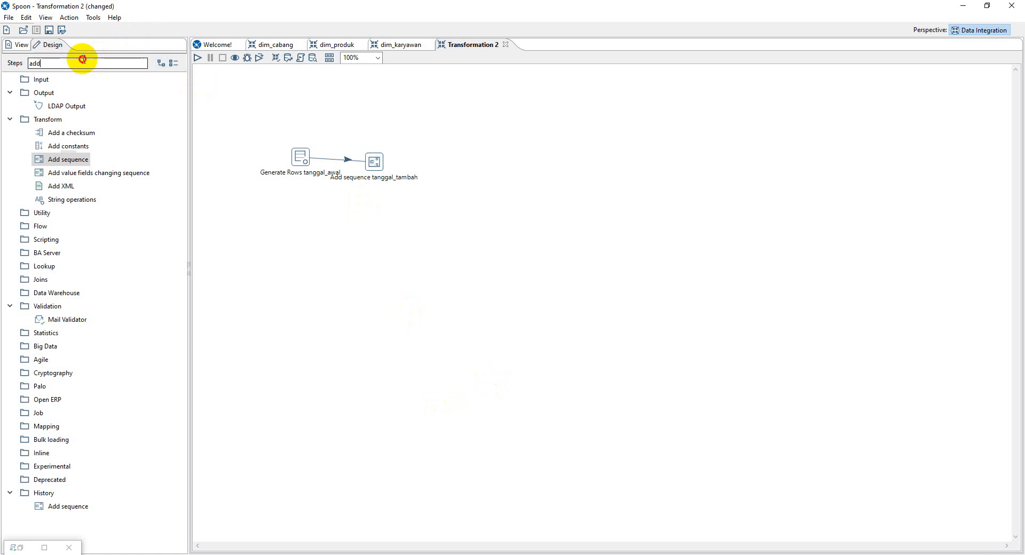
type("cal")
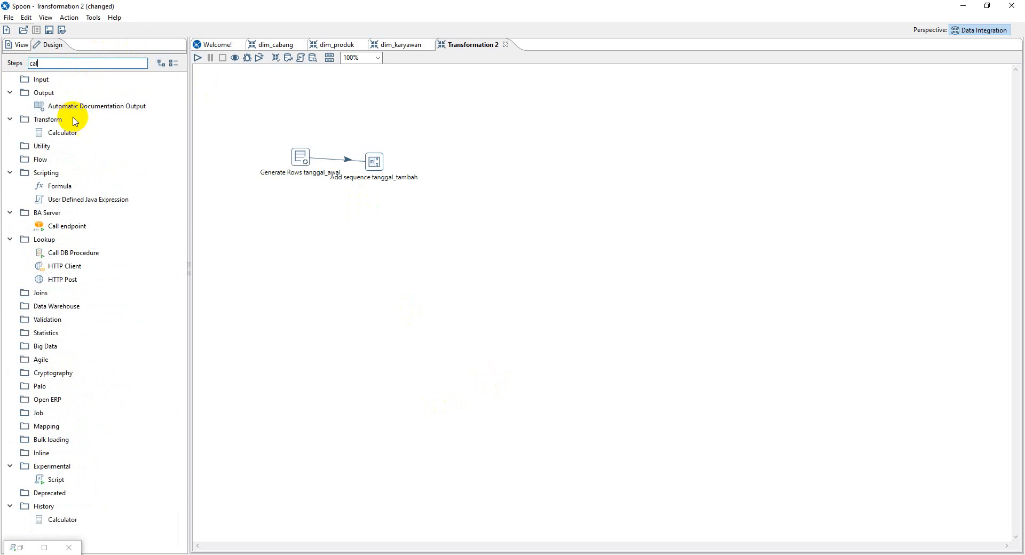
left_click_drag(67, 132, 449, 171)
mouse_move(382, 164)
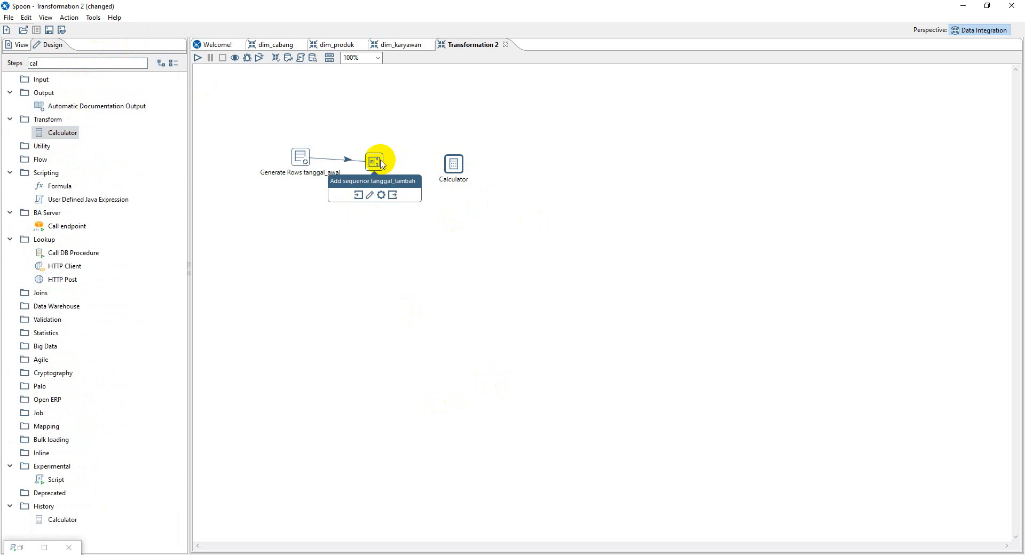
left_click_drag(392, 190, 454, 163)
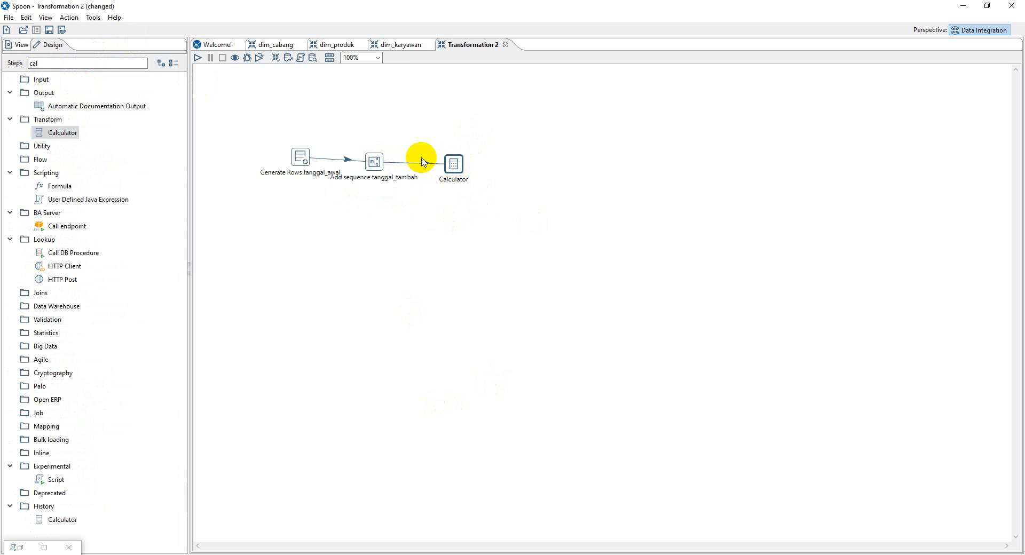
Step: Rename the step Calculator tanggal and add a new field tanggal using the Date A + B Days calculation
double_click(454, 167)
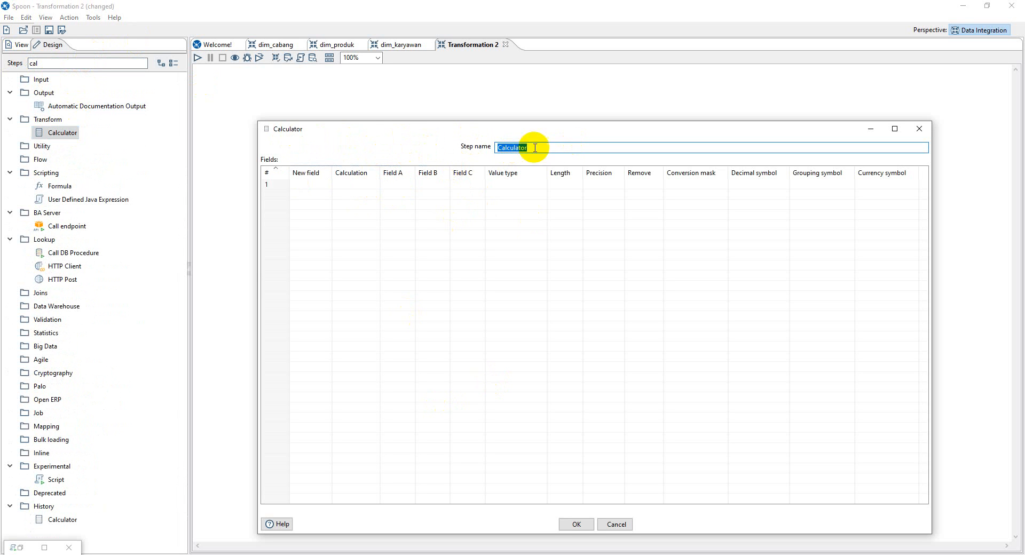
left_click(553, 147)
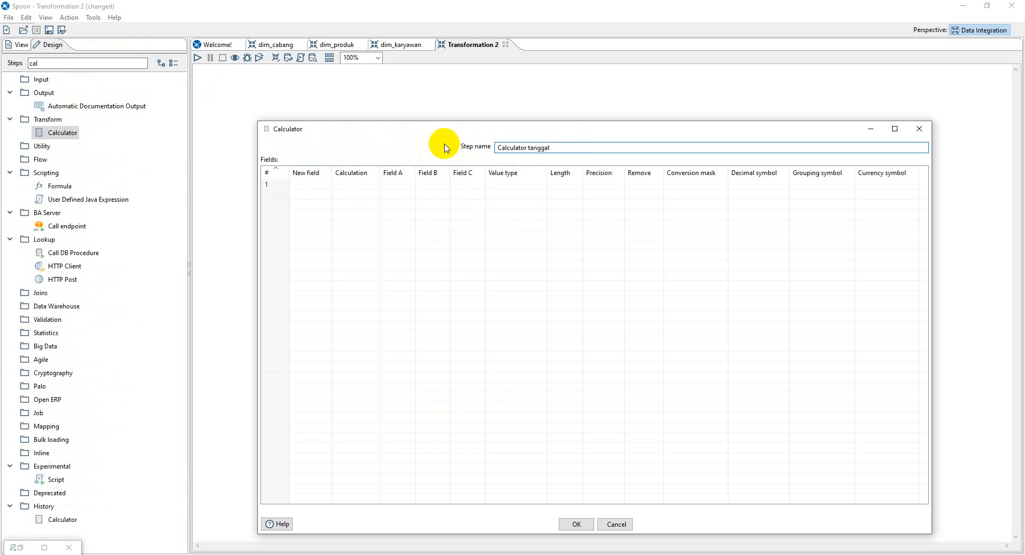
left_click(305, 183)
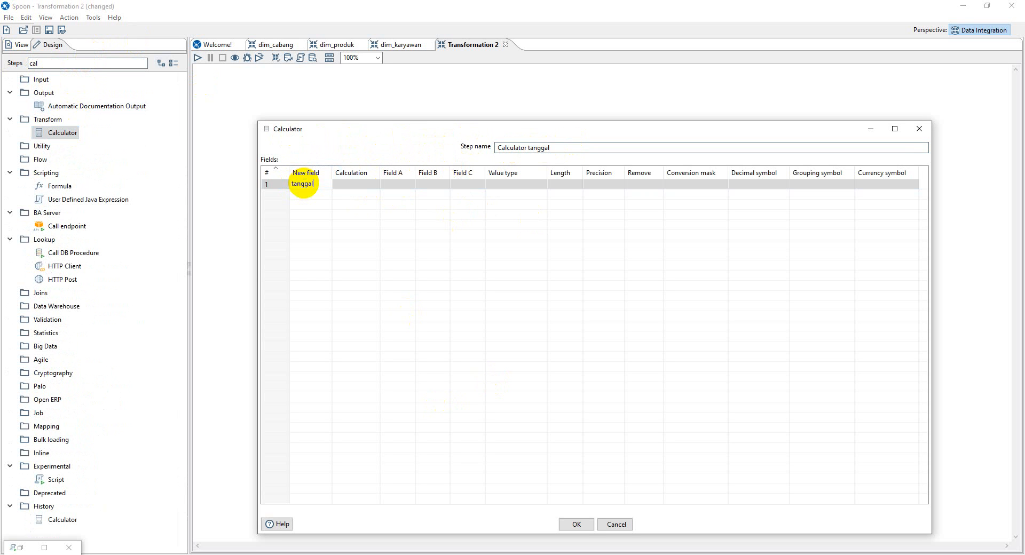
type("tanggal")
left_click(367, 184)
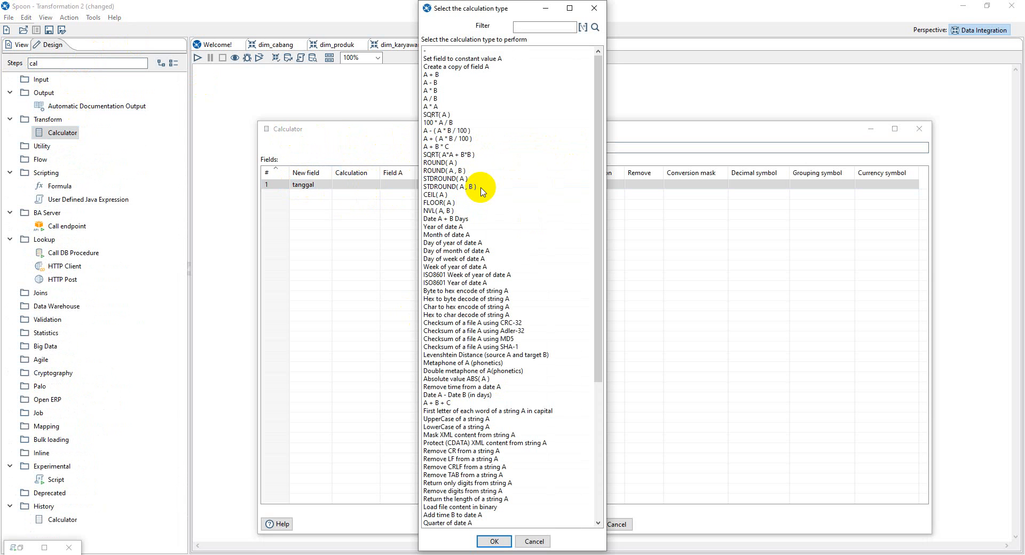
double_click(457, 219)
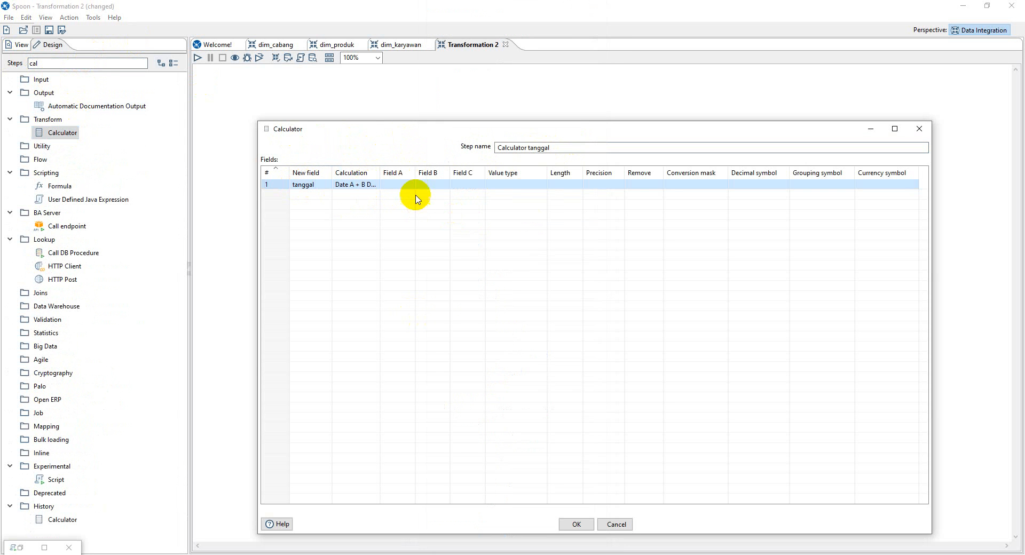
Step: Set Field A to tanggal_awal and Field B to tanggal_tambah for the tanggal calculation
left_click(415, 187)
left_click(412, 185)
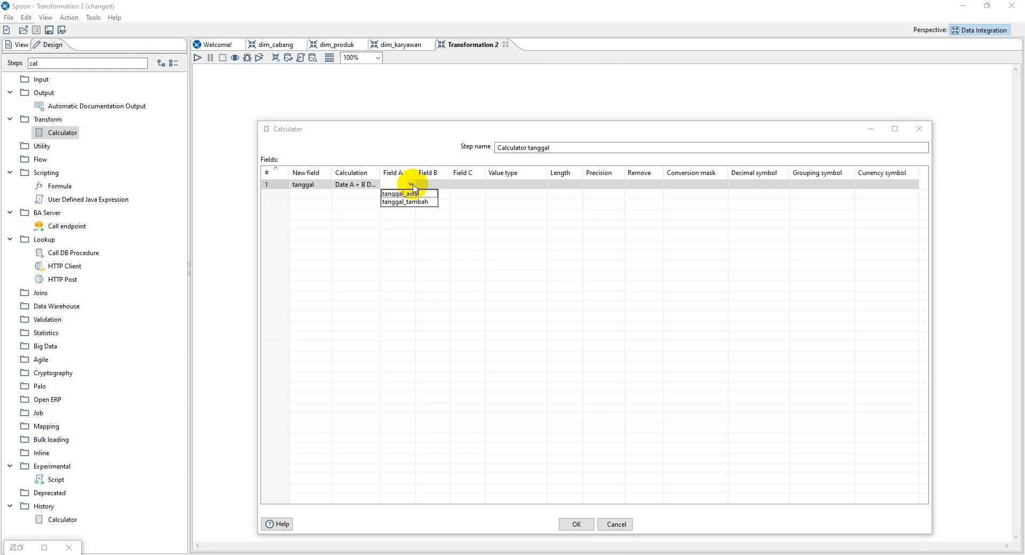
left_click(424, 195)
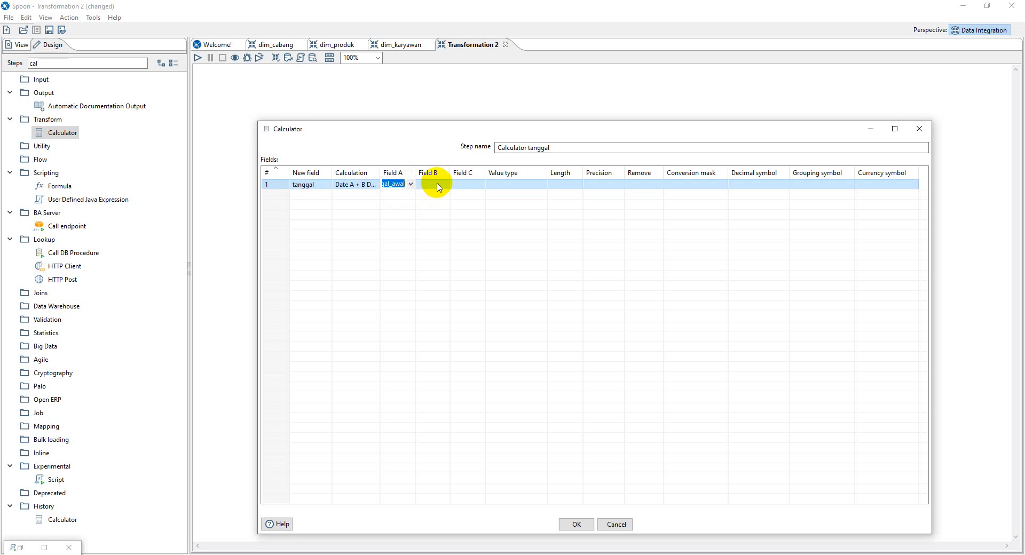
left_click(444, 186)
left_click(444, 202)
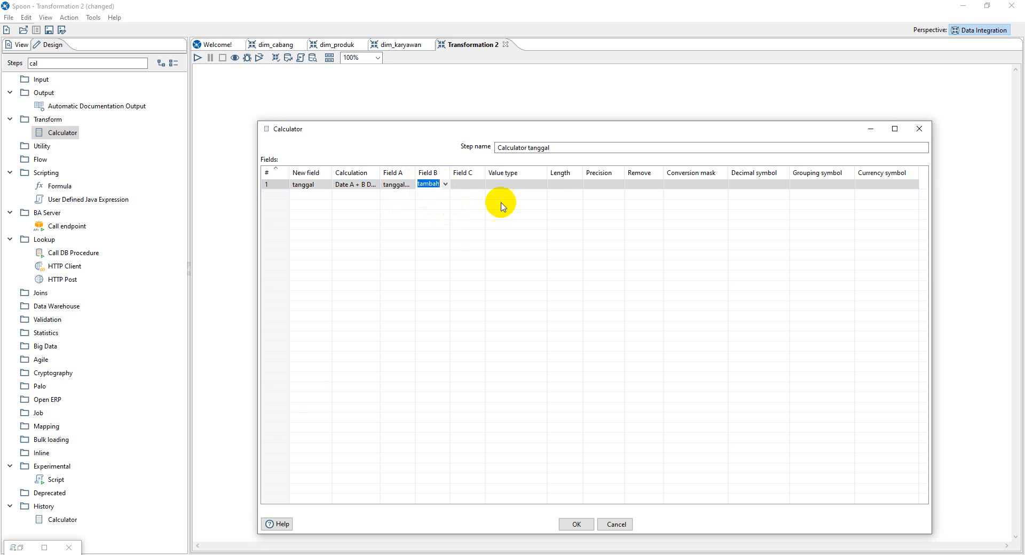
Step: Set the tanggal field's value type to Date and its conversion mask to dd-MM-yyyy
key("Return")
left_click(544, 186)
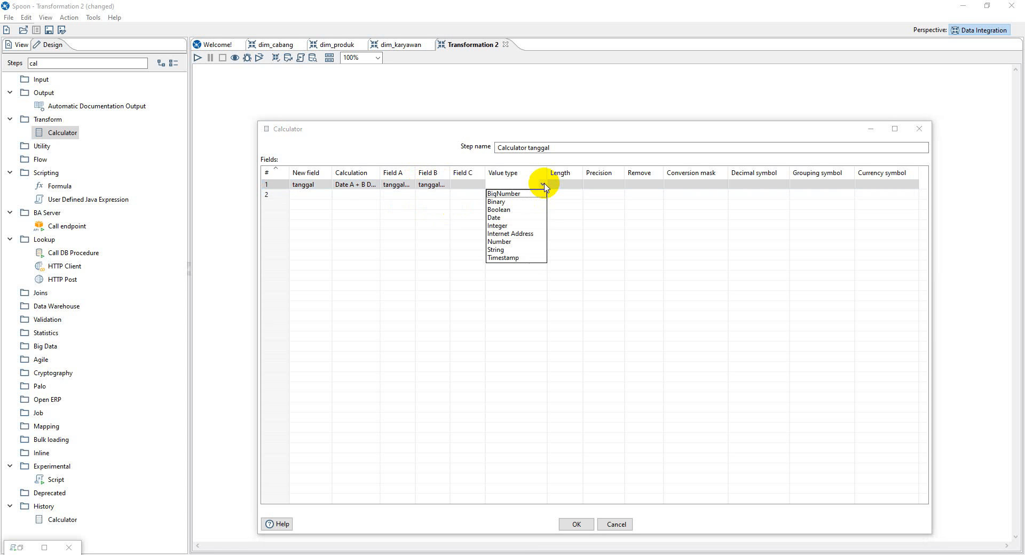
left_click(511, 224)
left_click(719, 185)
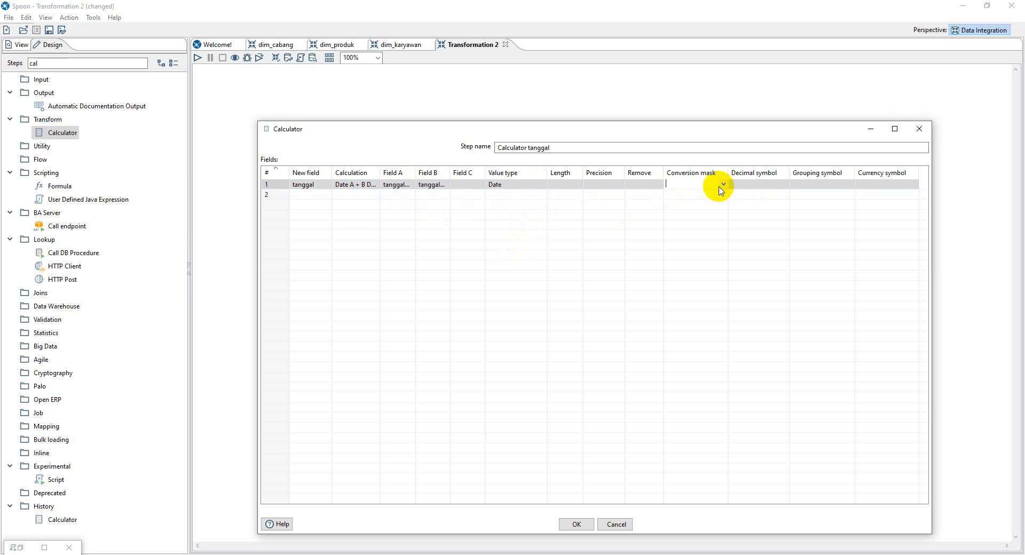
left_click(723, 184)
left_click(689, 306)
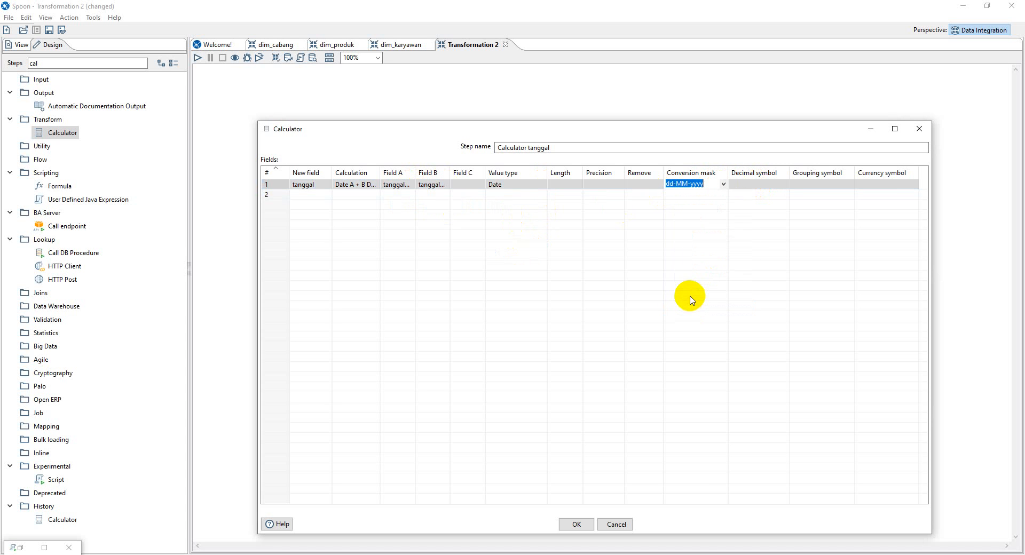
Step: Add the new calculator fields kode_hari_bulan, kode_hari_minggu, kode_bulan, kode_kuartal and tahun below tanggal
left_click(316, 196)
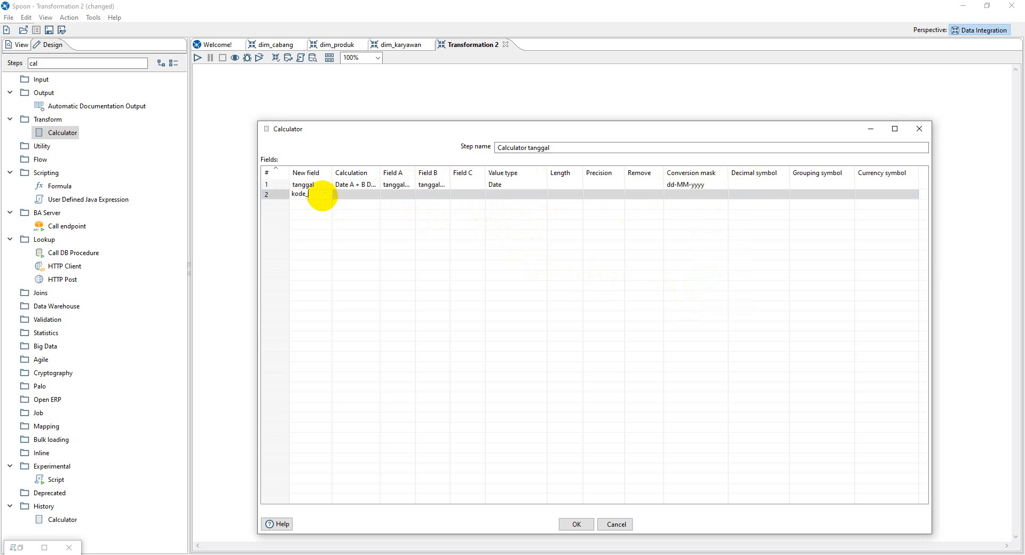
type("kode_hari_bulan")
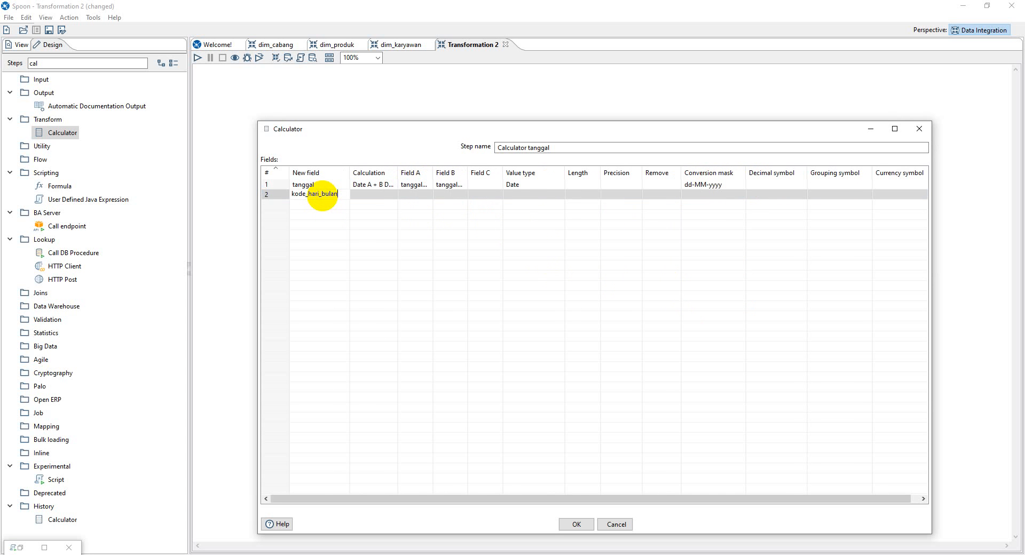
key("Return")
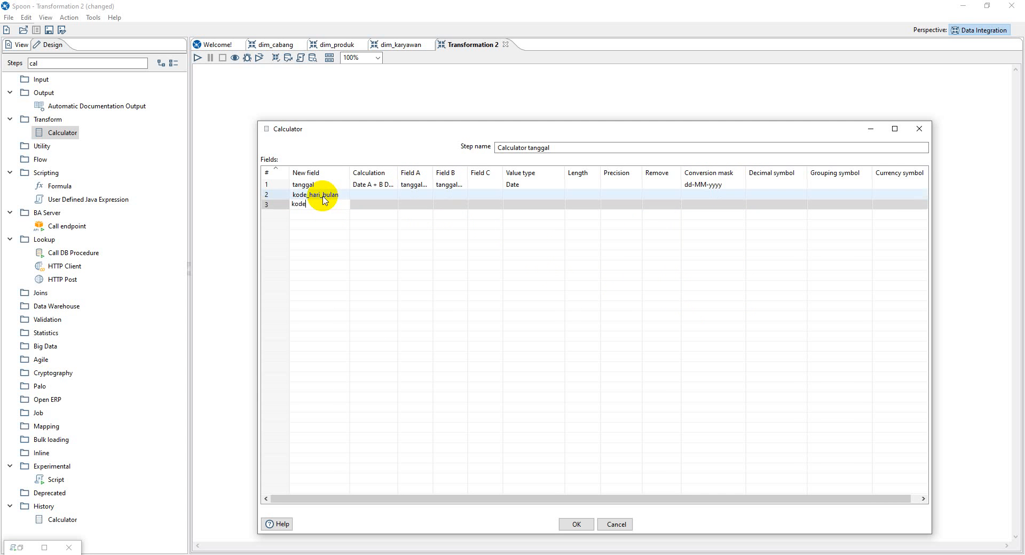
type("kode_hari_minggu")
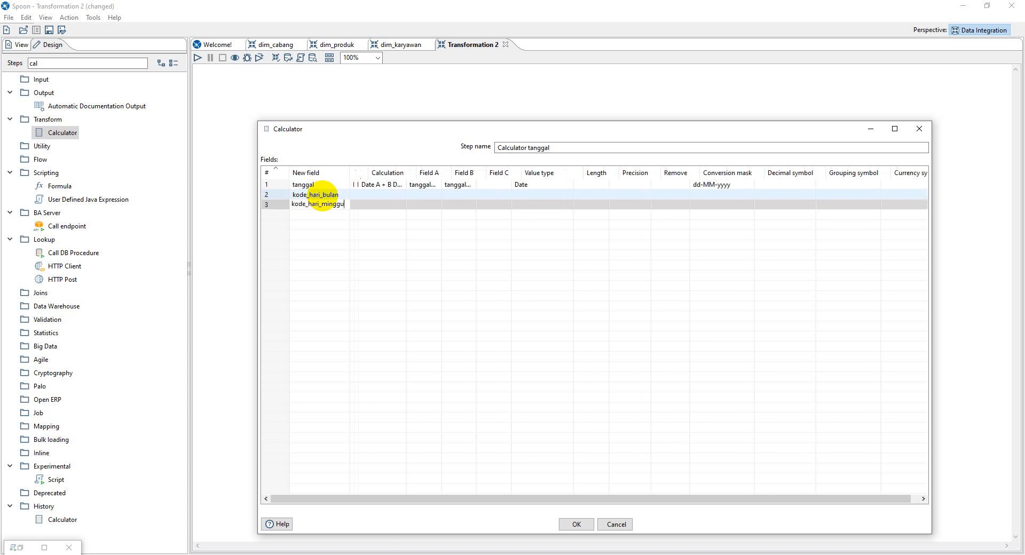
key("Return")
type("kode_bulan")
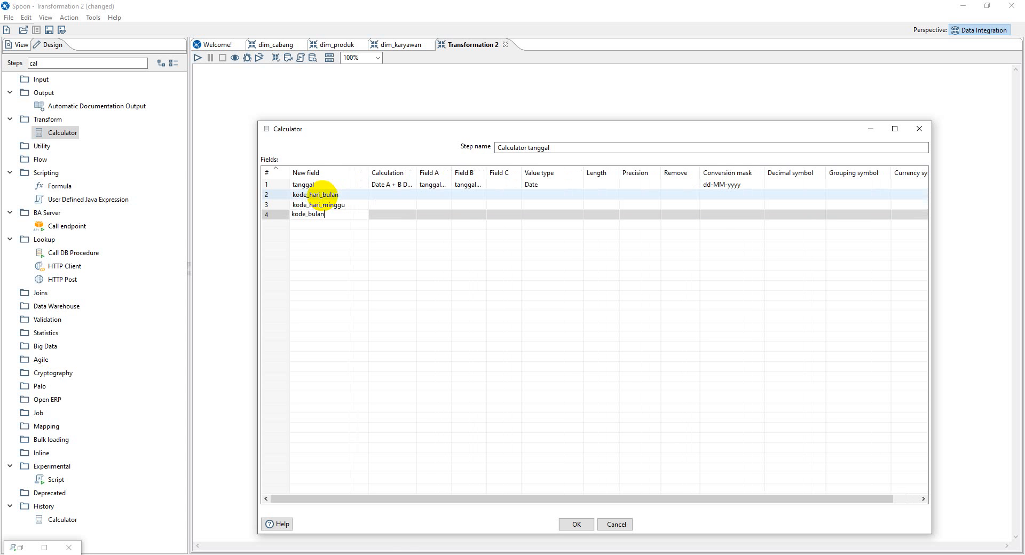
key("Return")
type("kode_kuartal")
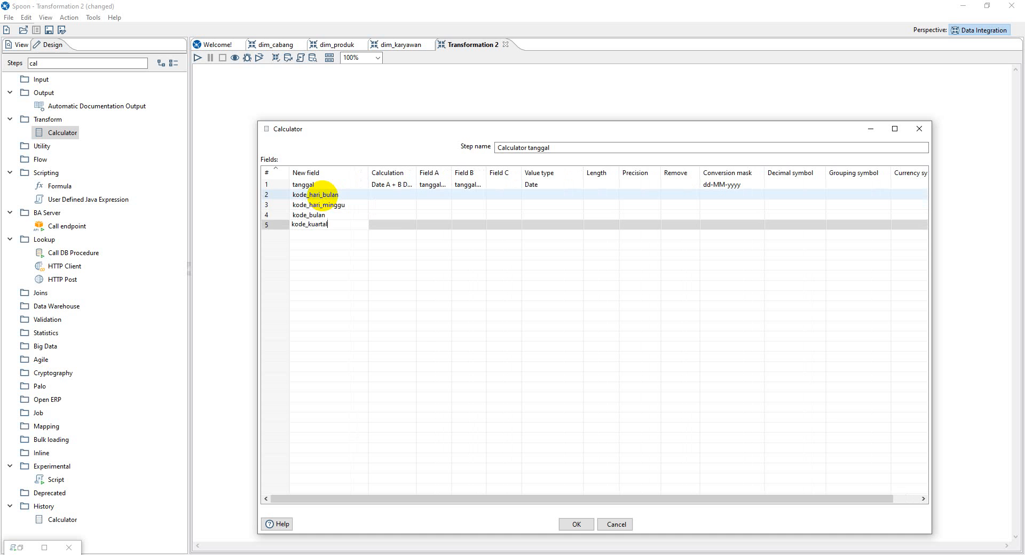
key("Return")
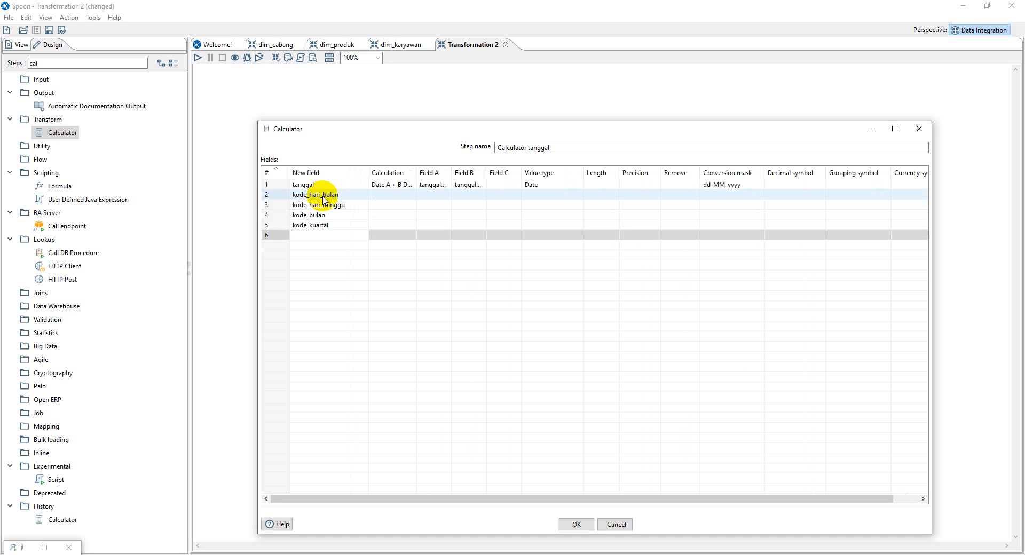
Step: Assign Day of month of date A to kode_hari_bulan, Day of week of date A to kode_hari_minggu, and Month of date A to kode_bulan
left_click(404, 198)
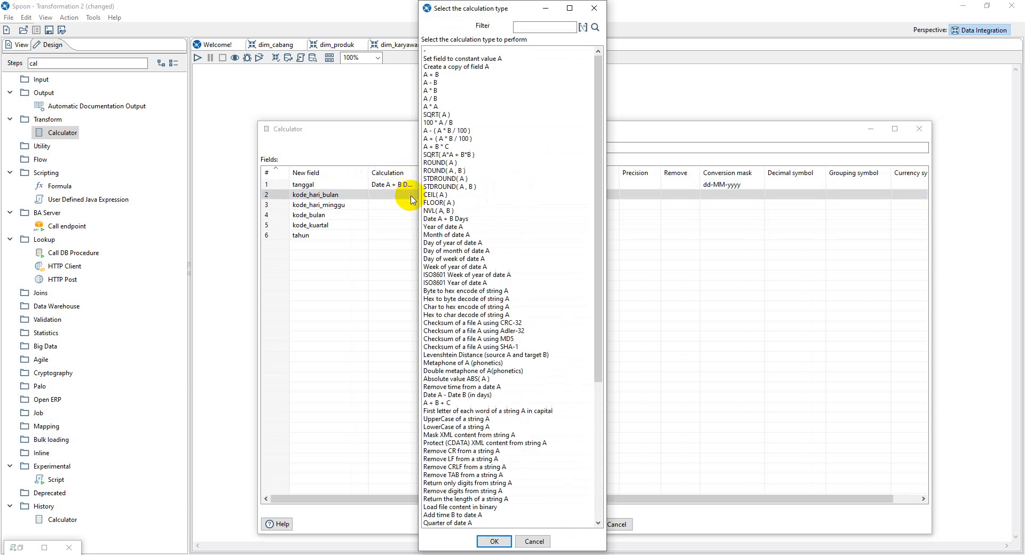
double_click(470, 251)
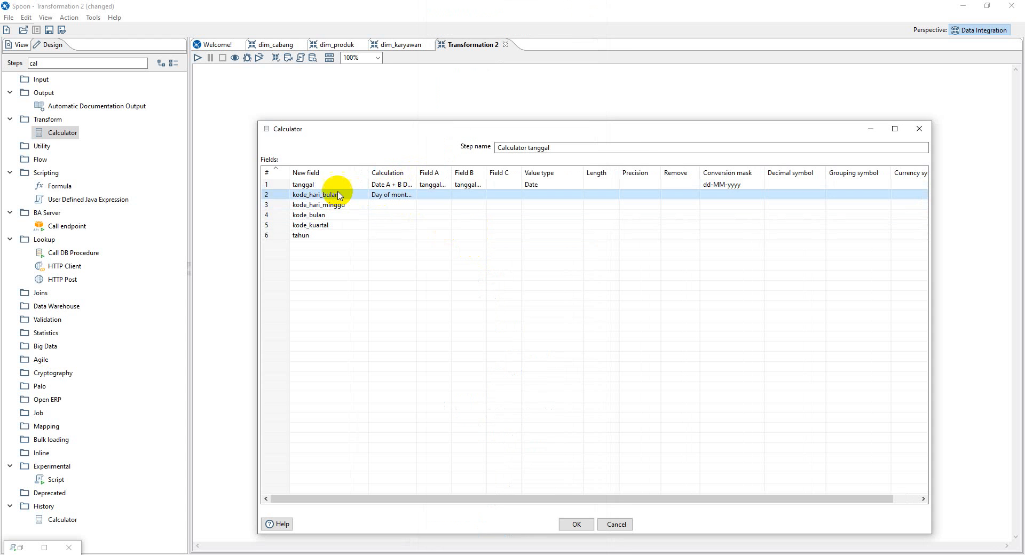
left_click(410, 207)
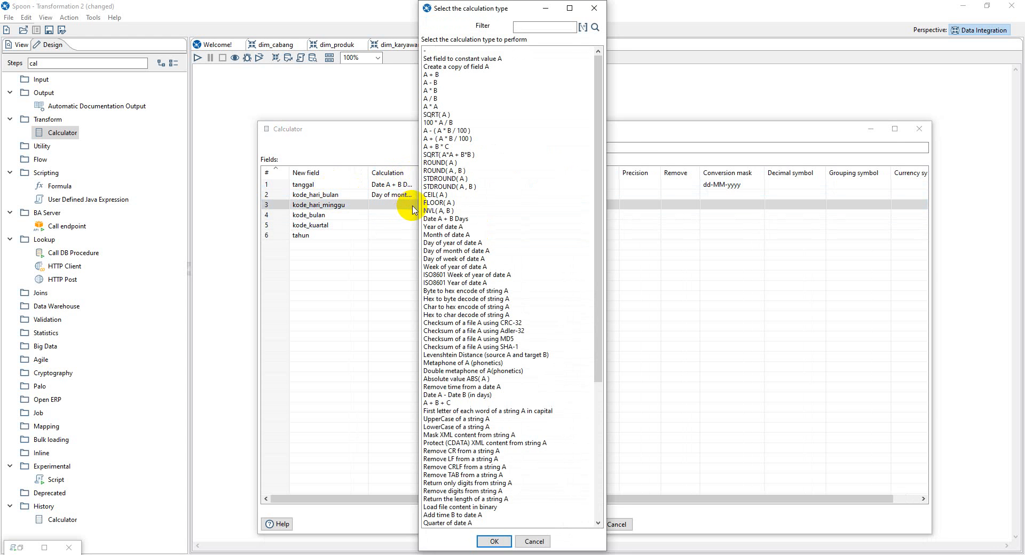
double_click(454, 259)
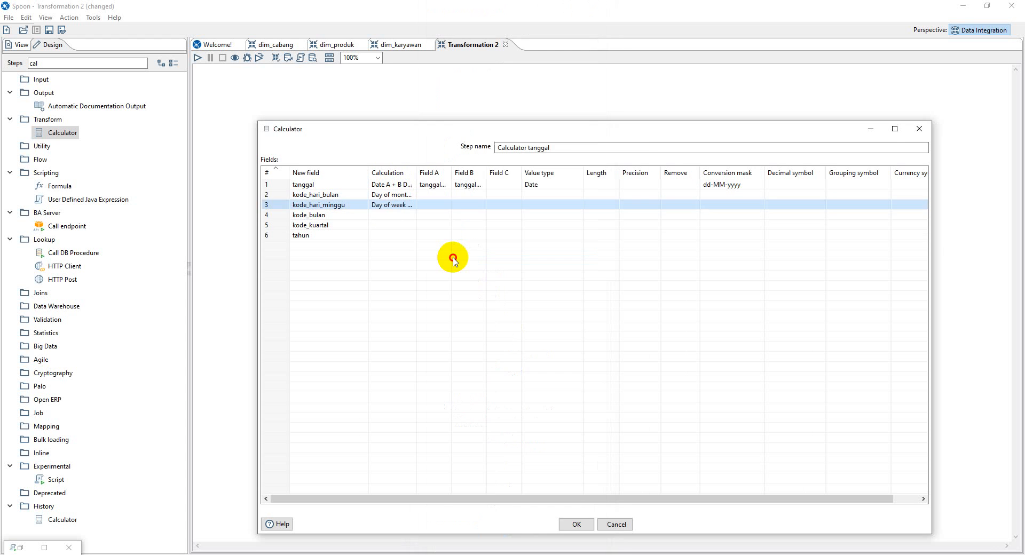
left_click(410, 216)
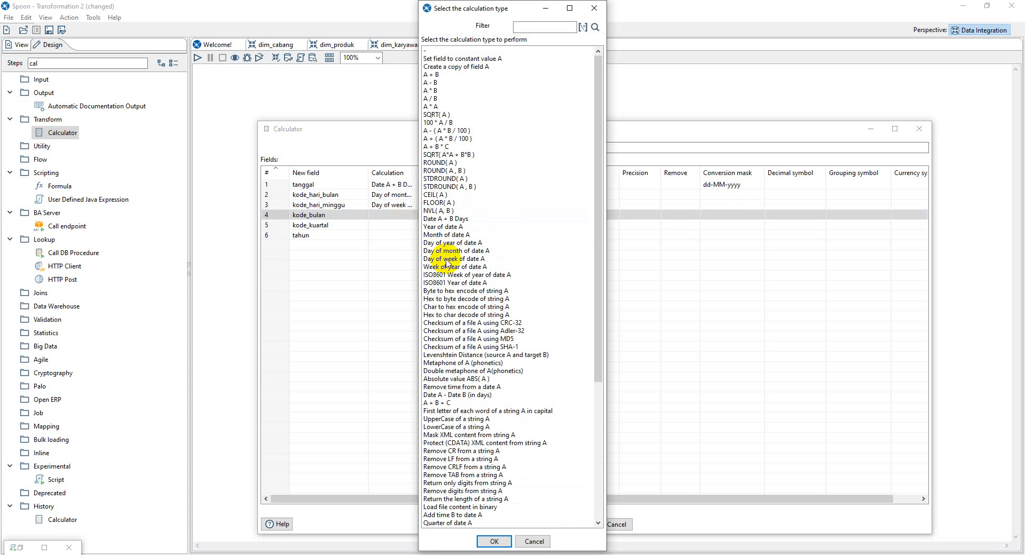
double_click(451, 236)
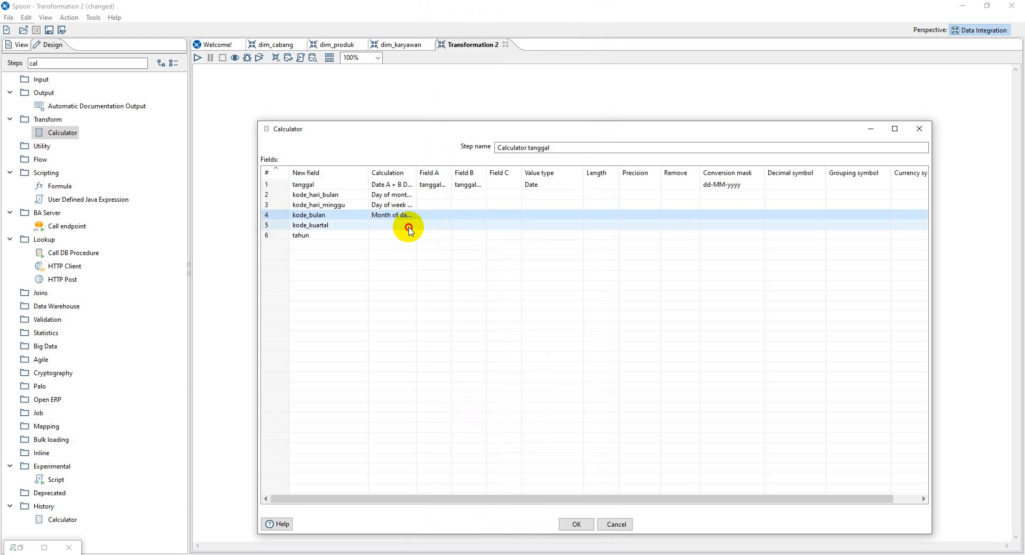
Step: Assign the Quarter of date A calculation to kode_kuartal and Year of date A to tahun
left_click(409, 228)
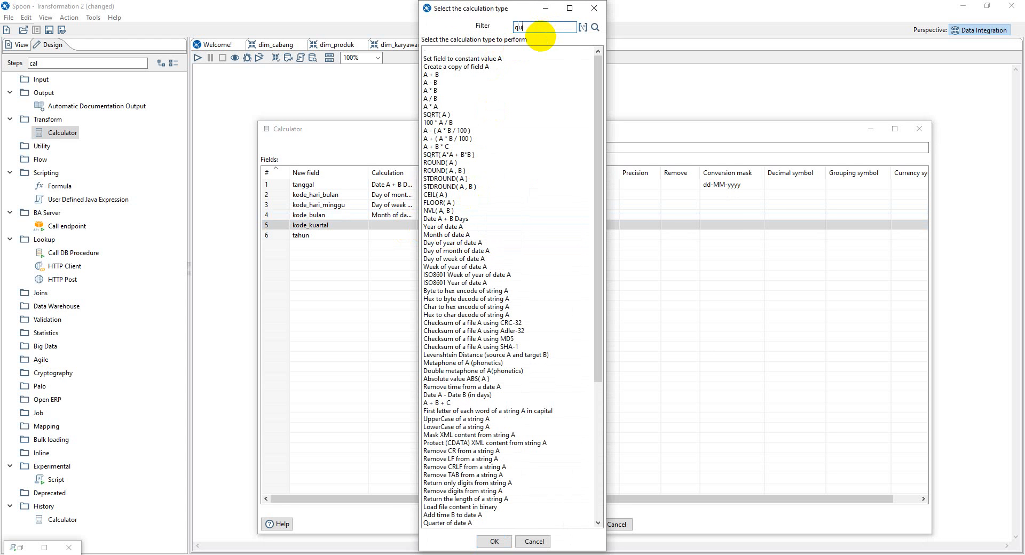
double_click(457, 53)
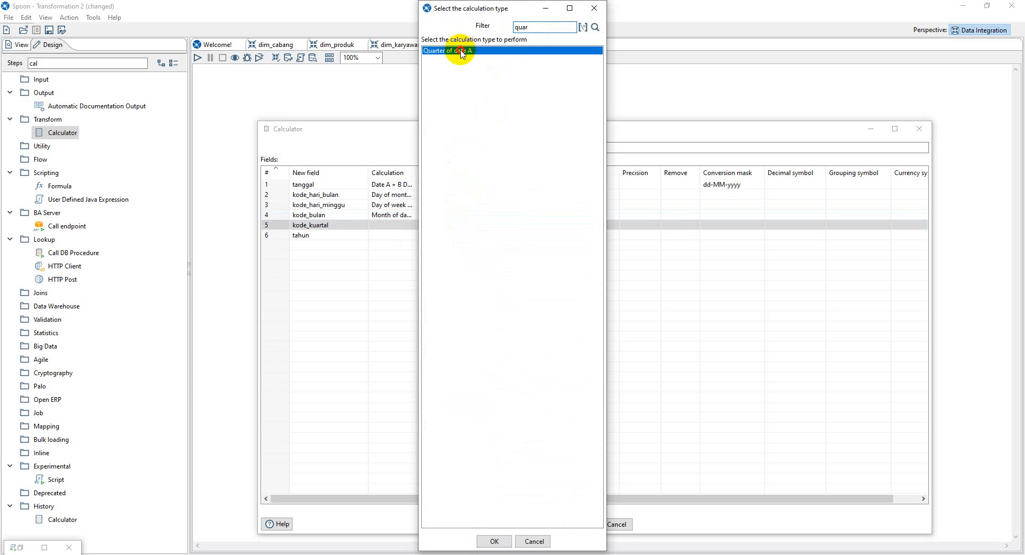
left_click(403, 235)
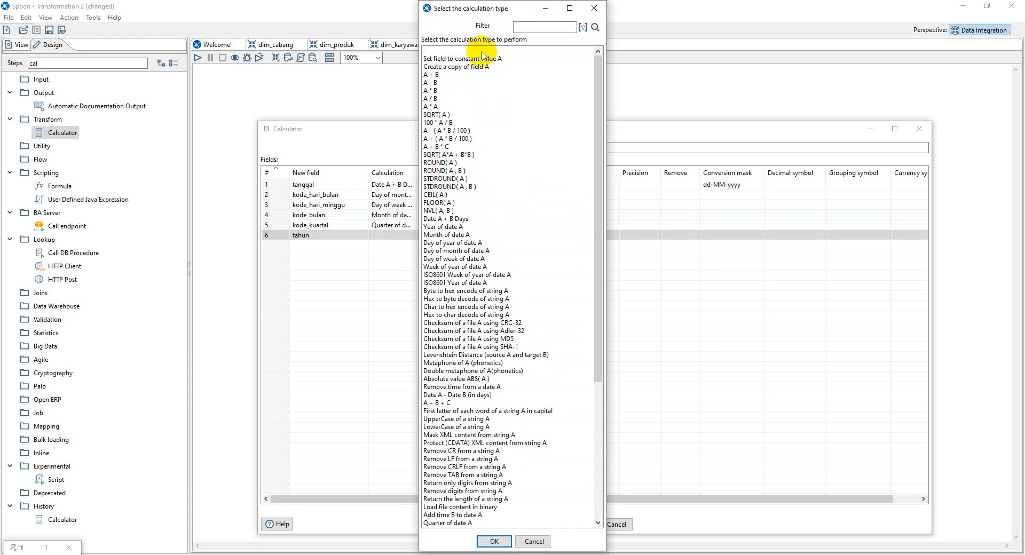
double_click(444, 226)
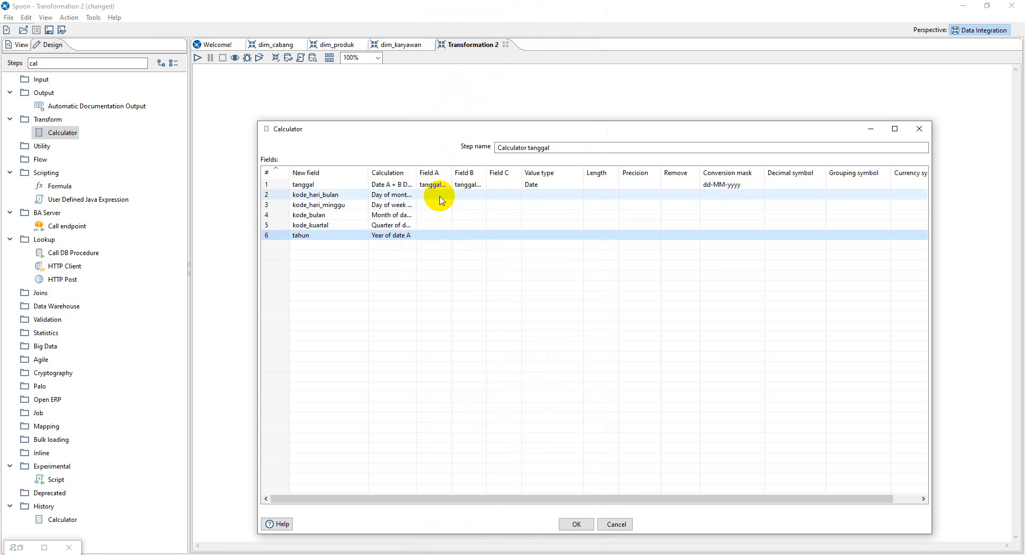
Step: Set Field A to tanggal for all five calculator fields from kode_hari_bulan to tahun and widen the Field A column
left_click(442, 196)
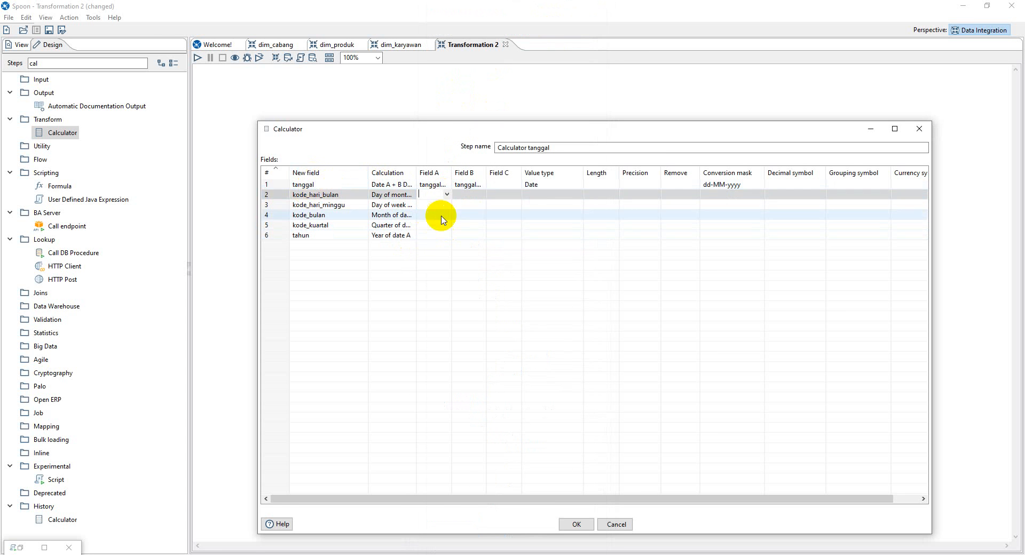
type("ta")
left_click(446, 196)
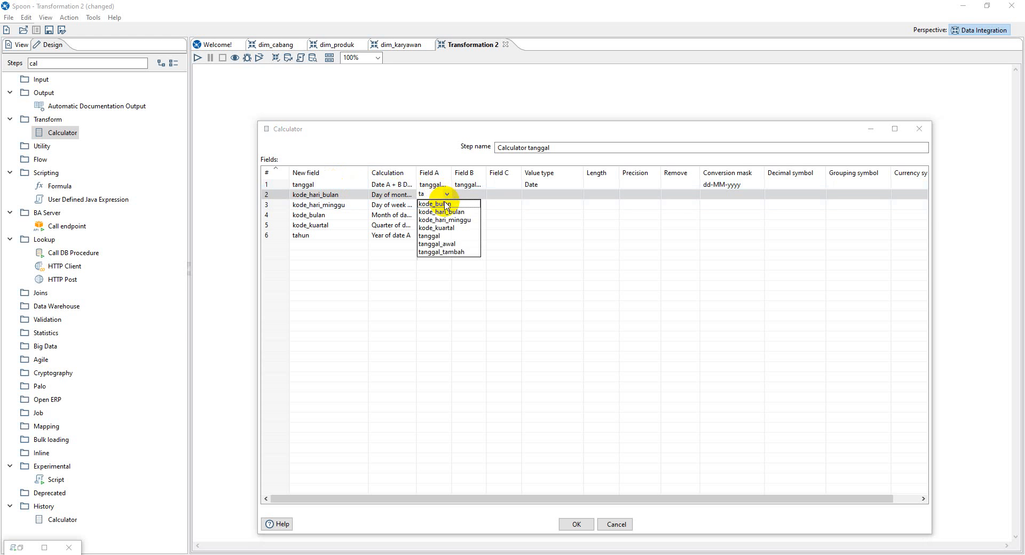
left_click(440, 235)
left_click(434, 205)
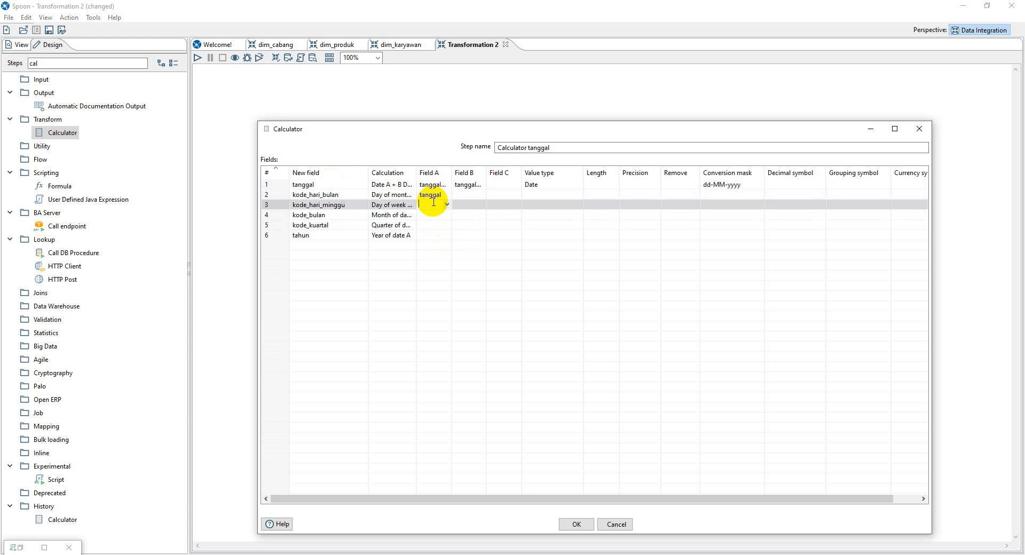
left_click(433, 215)
left_click(434, 226)
left_click(434, 236)
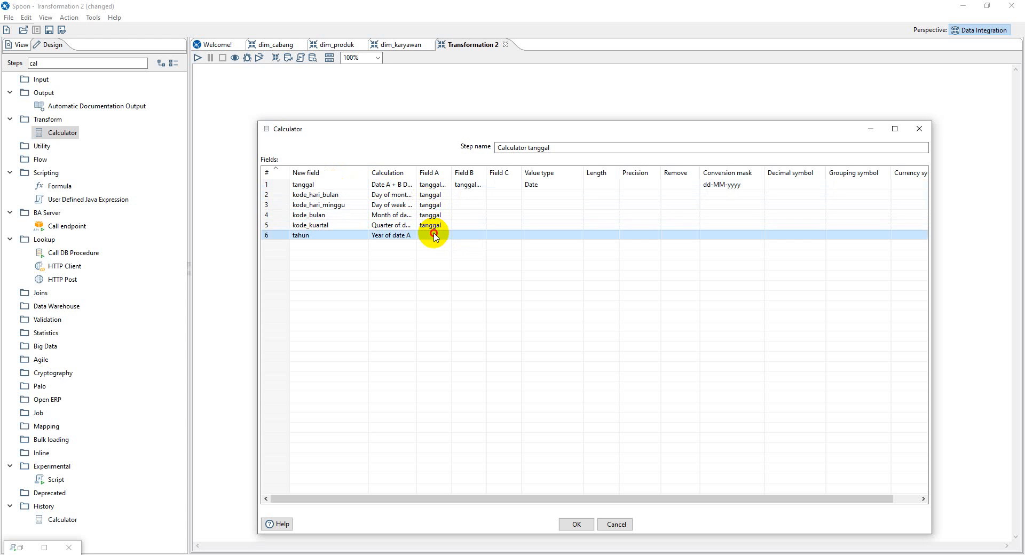
left_click_drag(452, 172, 461, 173)
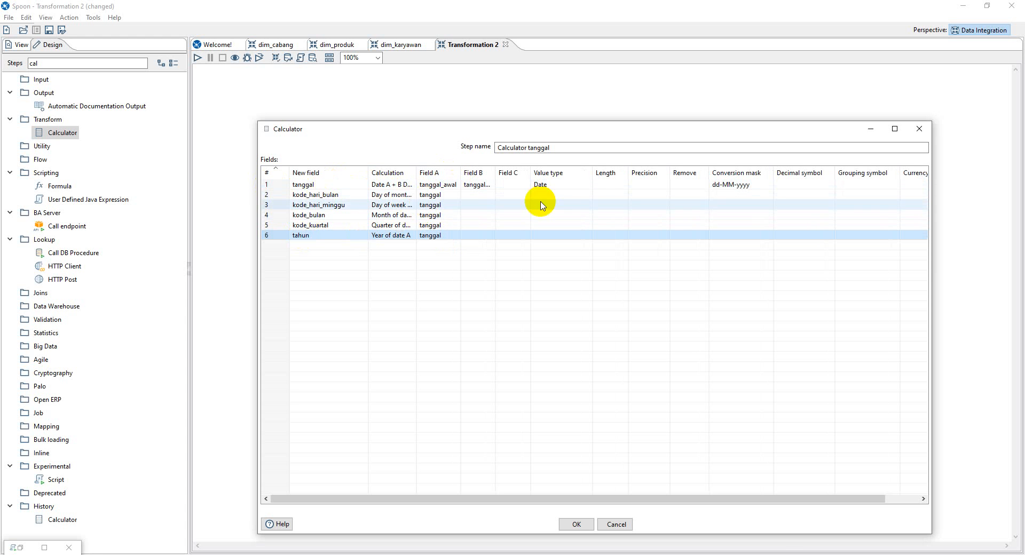
Step: Set the value type of the five fields from kode_hari_bulan to tahun to Integer and accept the calculator settings
left_click(590, 194)
left_click(588, 195)
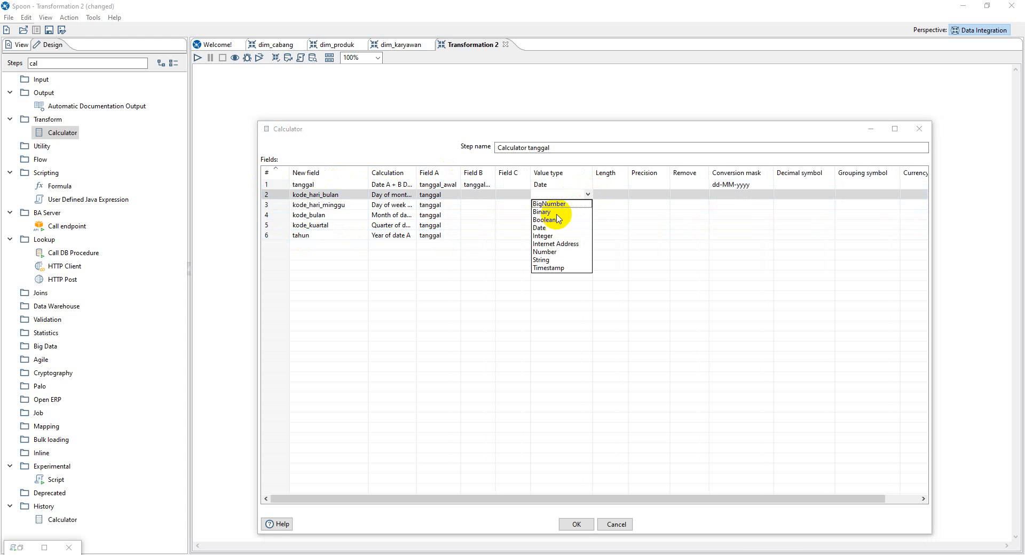
left_click(544, 236)
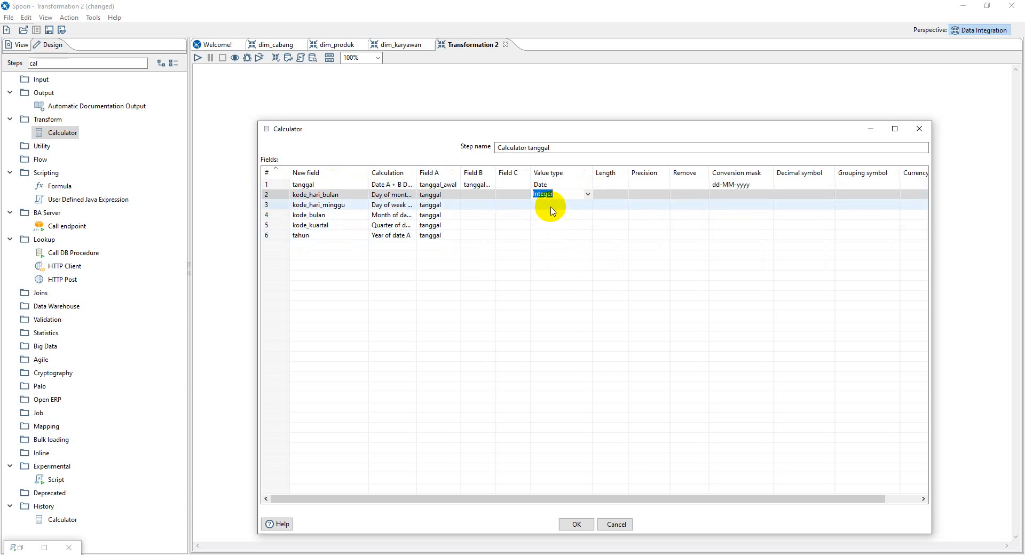
left_click(553, 206)
left_click(552, 215)
left_click(553, 225)
left_click(553, 235)
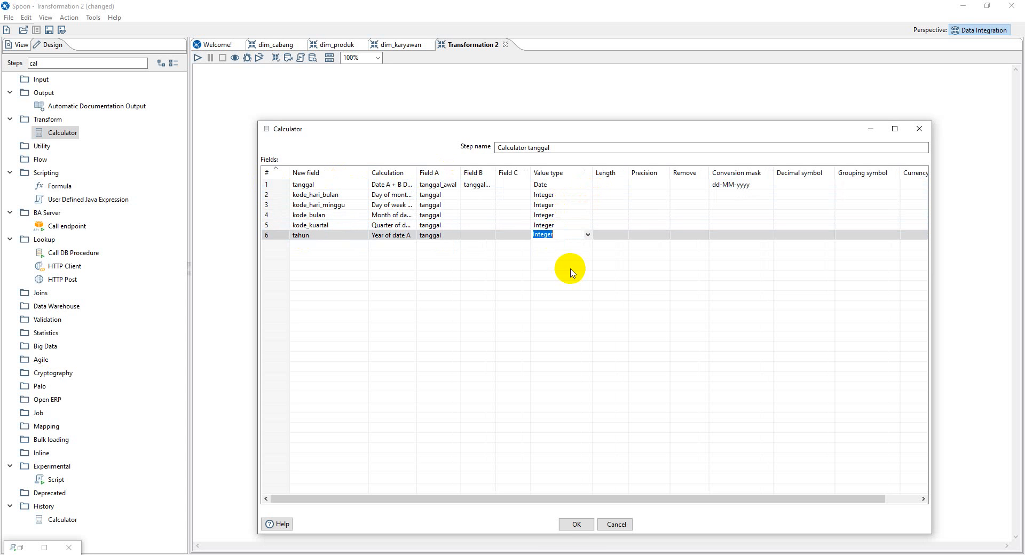
left_click(572, 526)
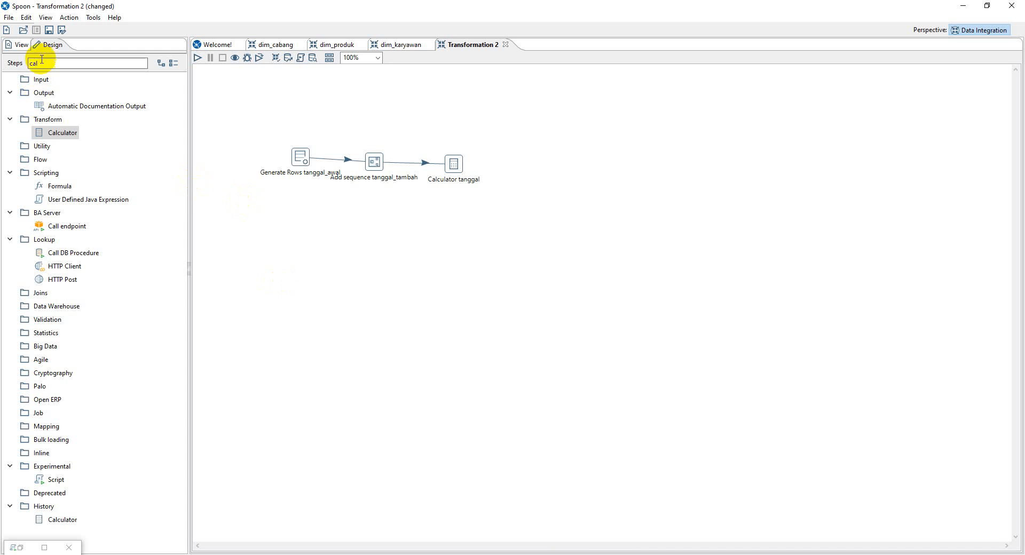
Step: Place a Modified Java Script Value step on the canvas, connect Calculator tanggal to it, and open its settings
type("ja")
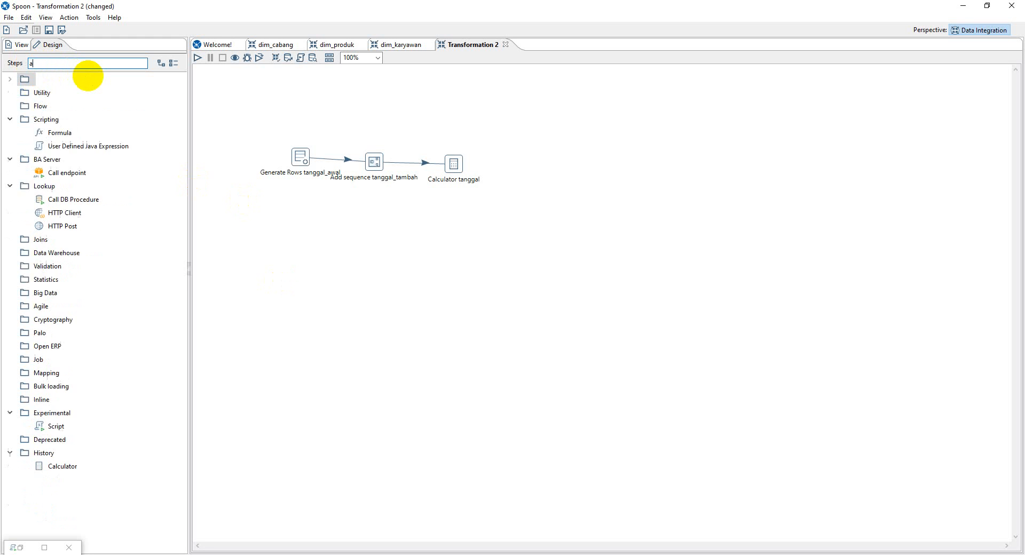
type("vas")
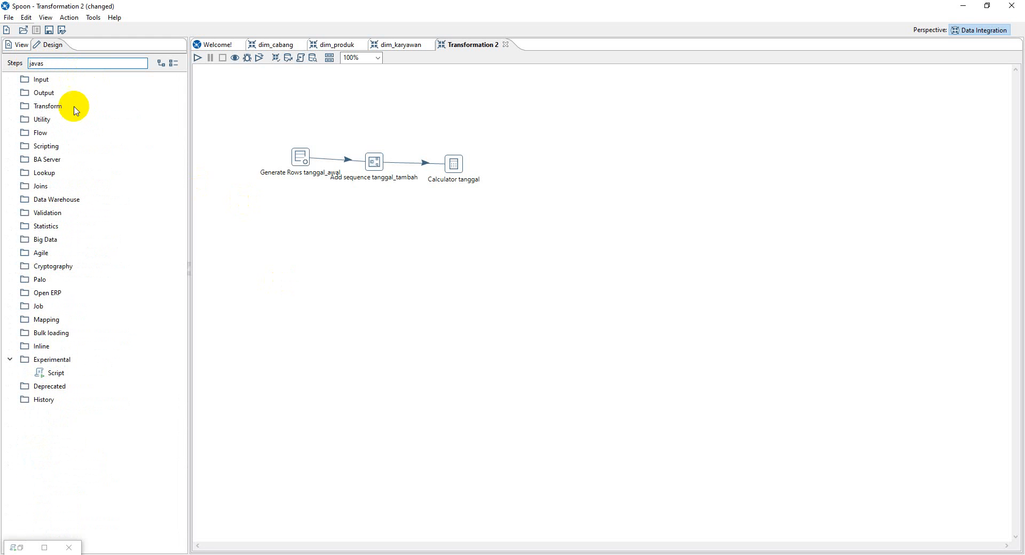
key("BackSpace")
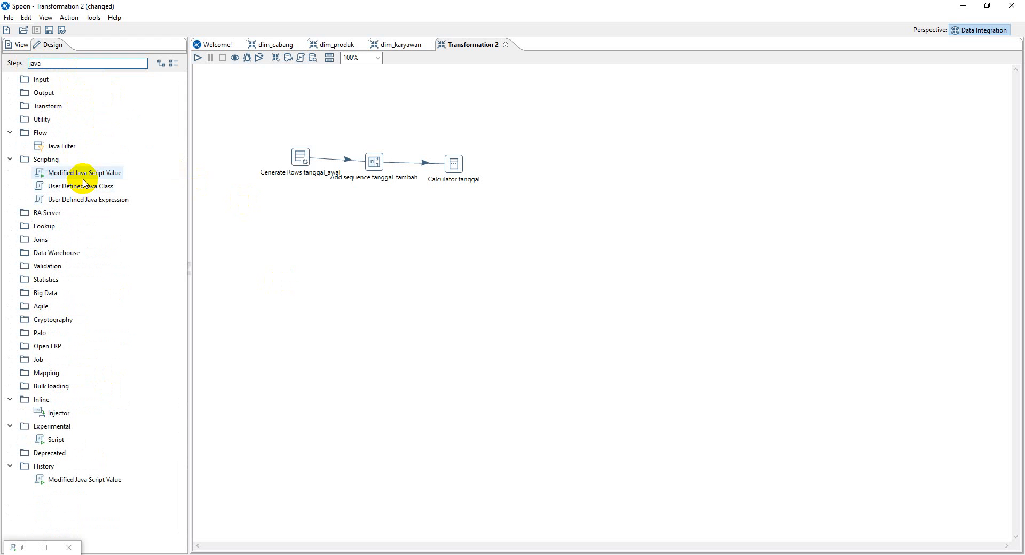
left_click_drag(85, 173, 527, 171)
mouse_move(463, 175)
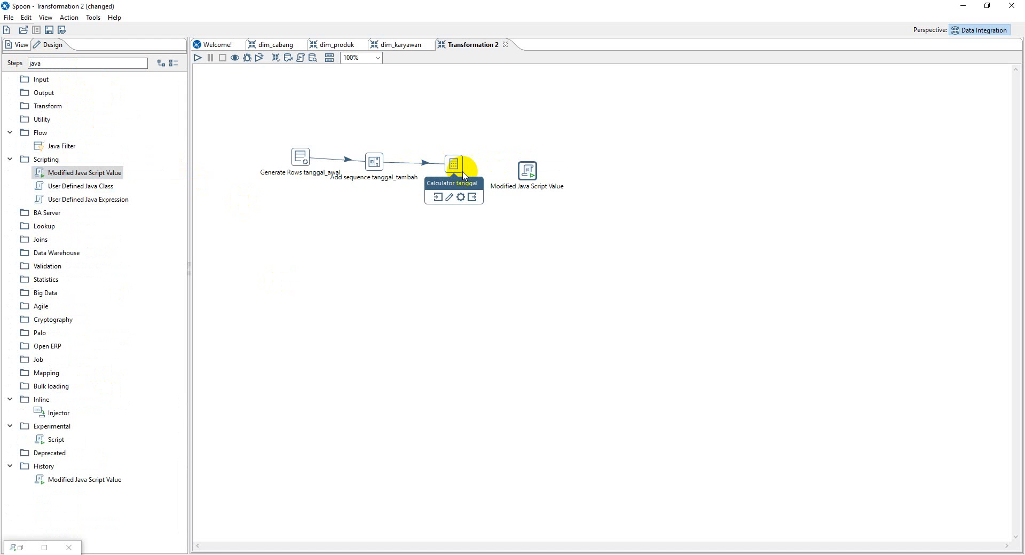
left_click_drag(474, 201, 530, 170)
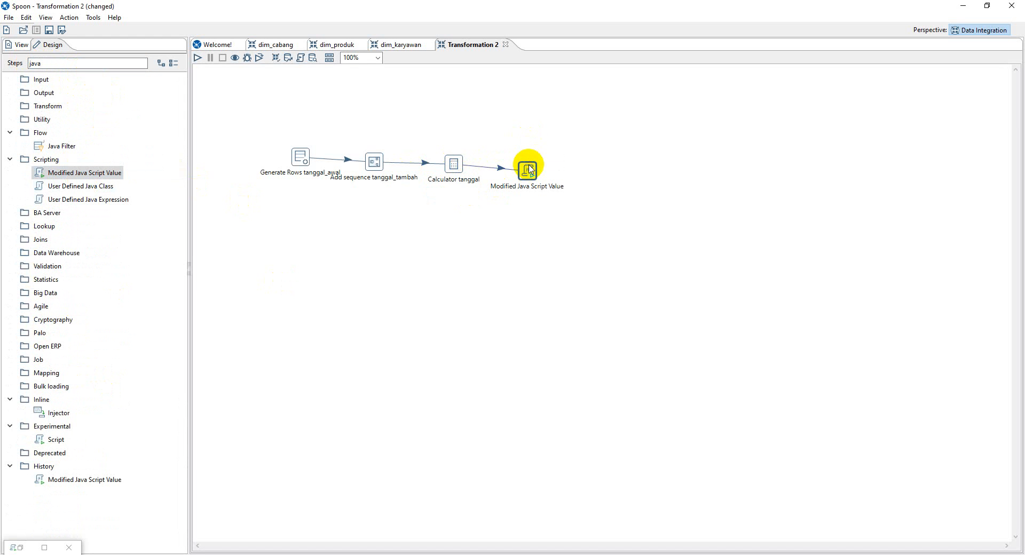
double_click(531, 170)
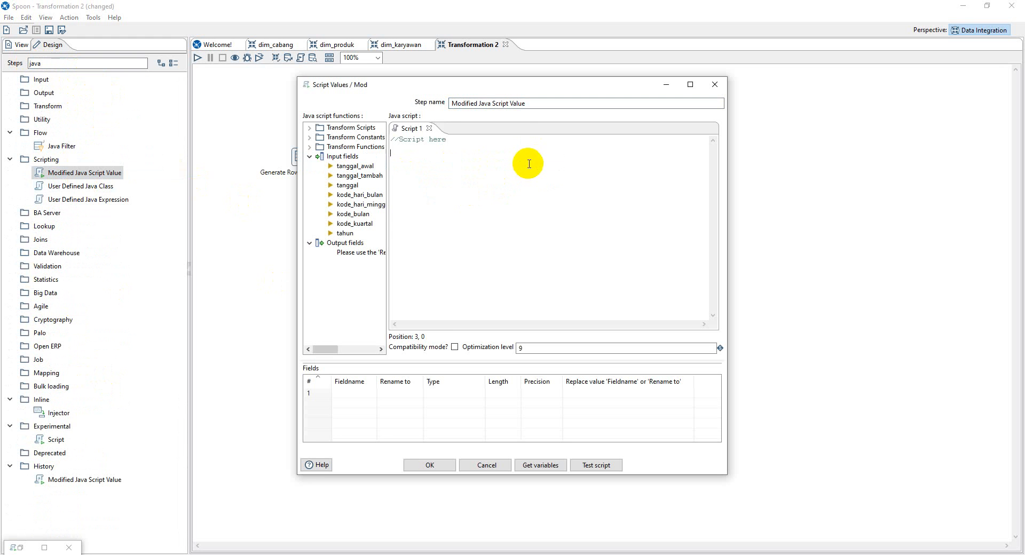
Step: Replace the script contents with the weekday script from Notepad that maps kode_hari_minggu 1–7 to hari names from Minggu to Sabtu
key("alt+Tab")
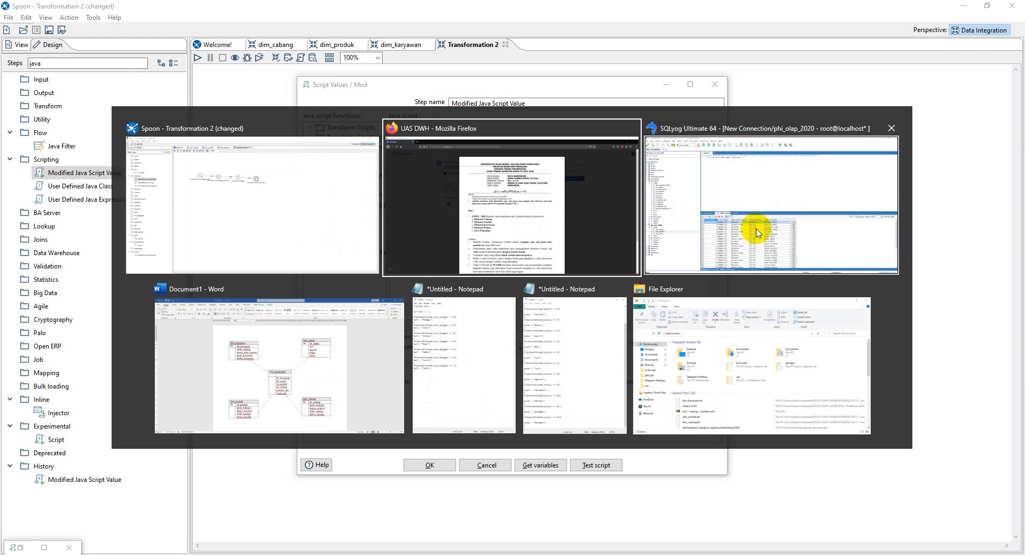
left_click(468, 354)
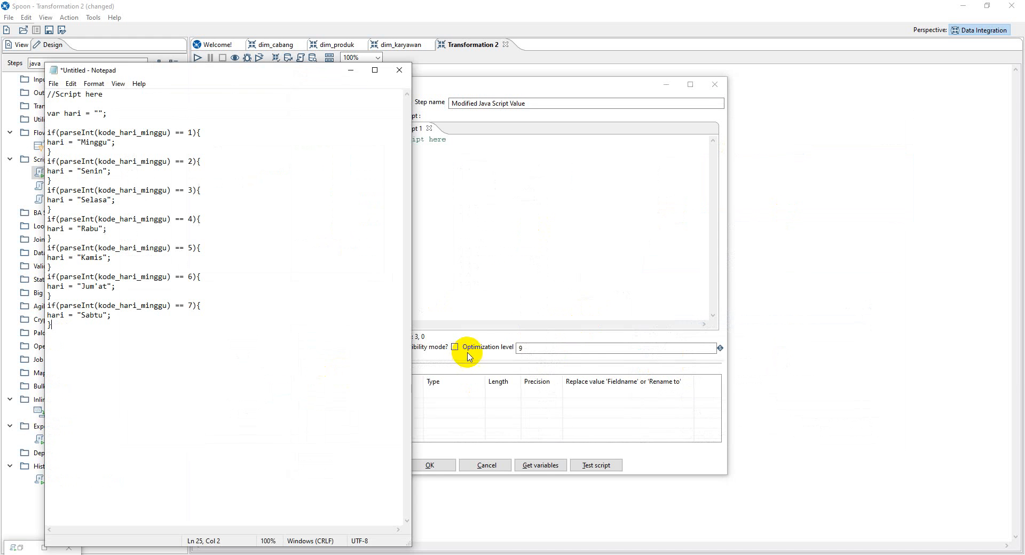
left_click_drag(189, 361, 27, 75)
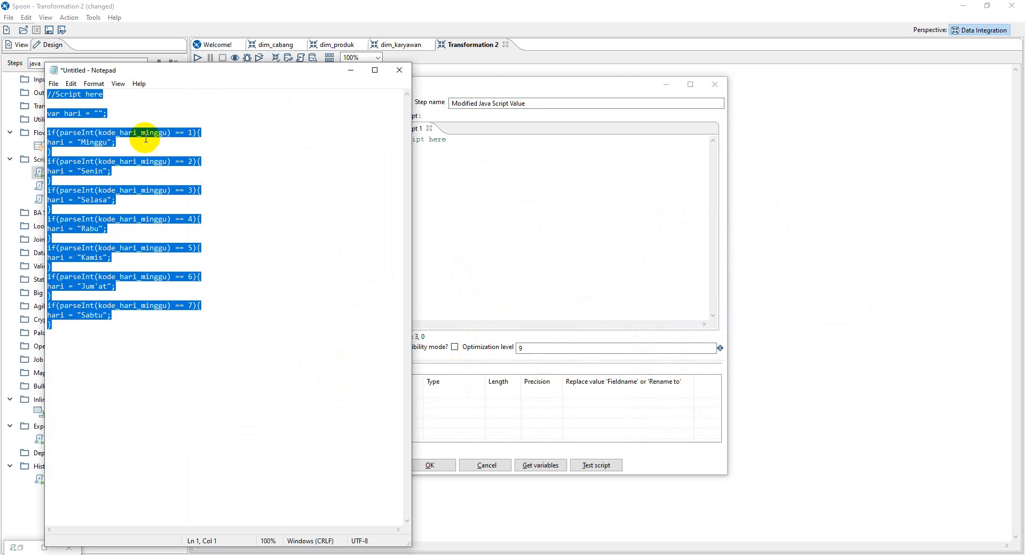
key("ctrl+c")
left_click_drag(497, 208, 400, 133)
key("ctrl+v")
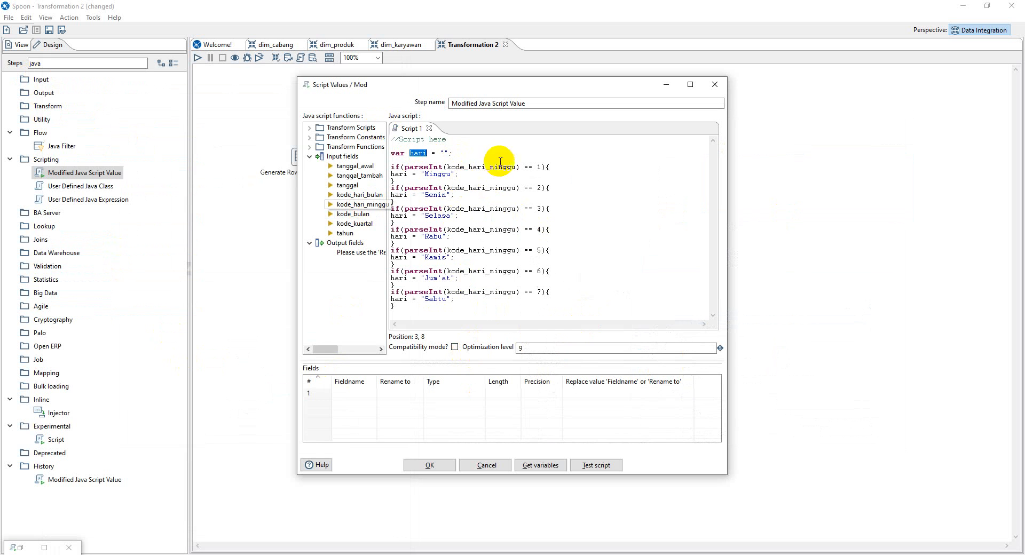
left_click_drag(463, 166, 487, 168)
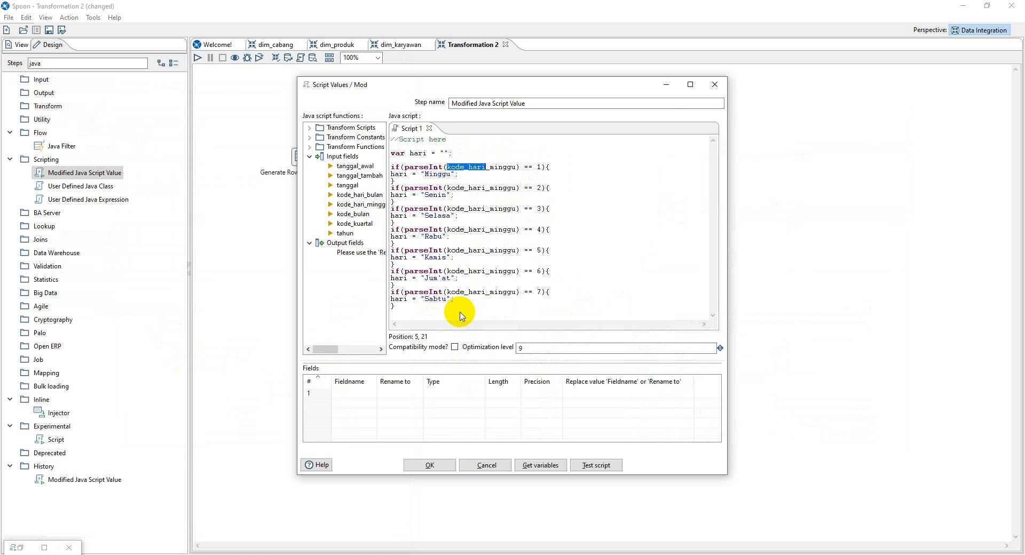
Step: Add hari as an output field of type String and accept the script settings
left_click(359, 394)
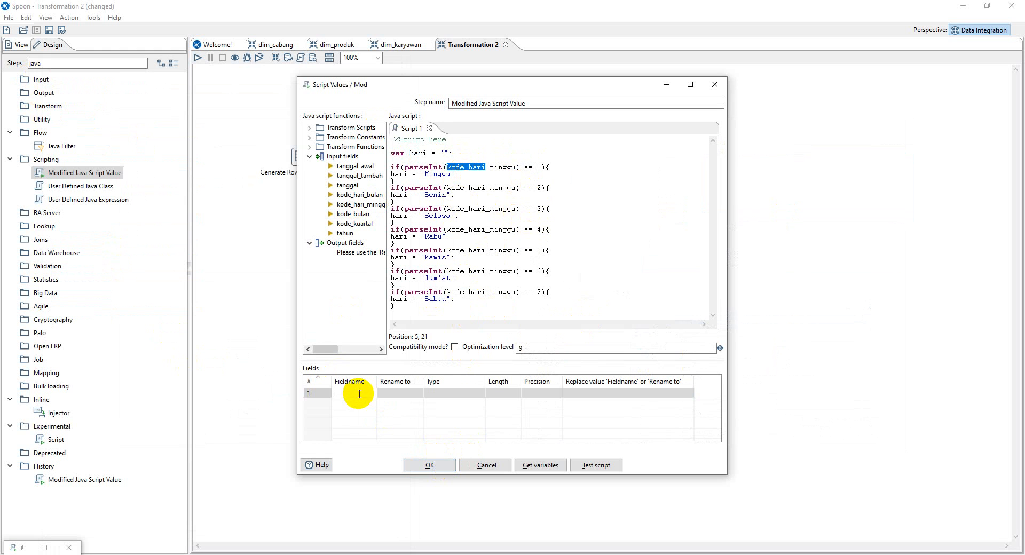
key("Tab")
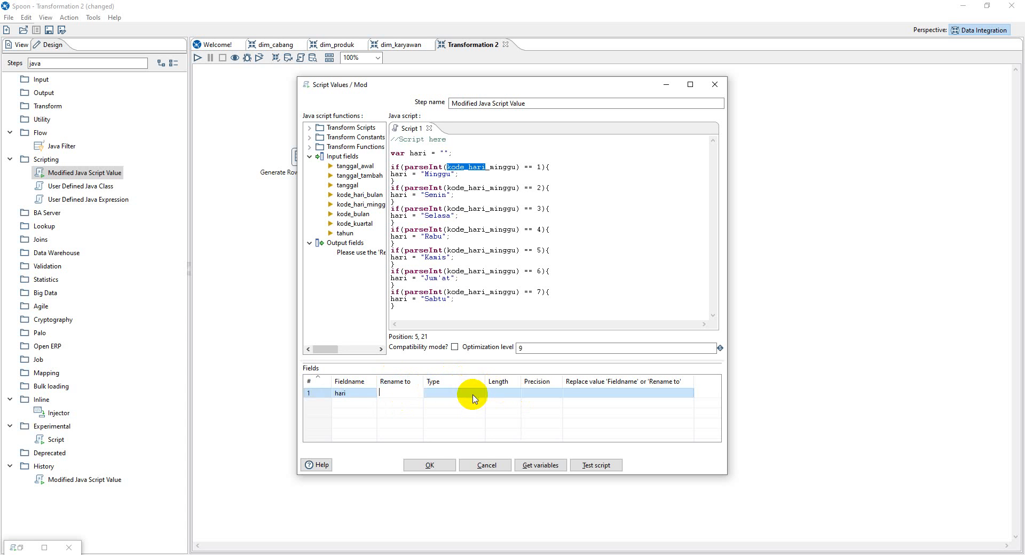
left_click(473, 396)
left_click(480, 394)
left_click(453, 458)
left_click(430, 465)
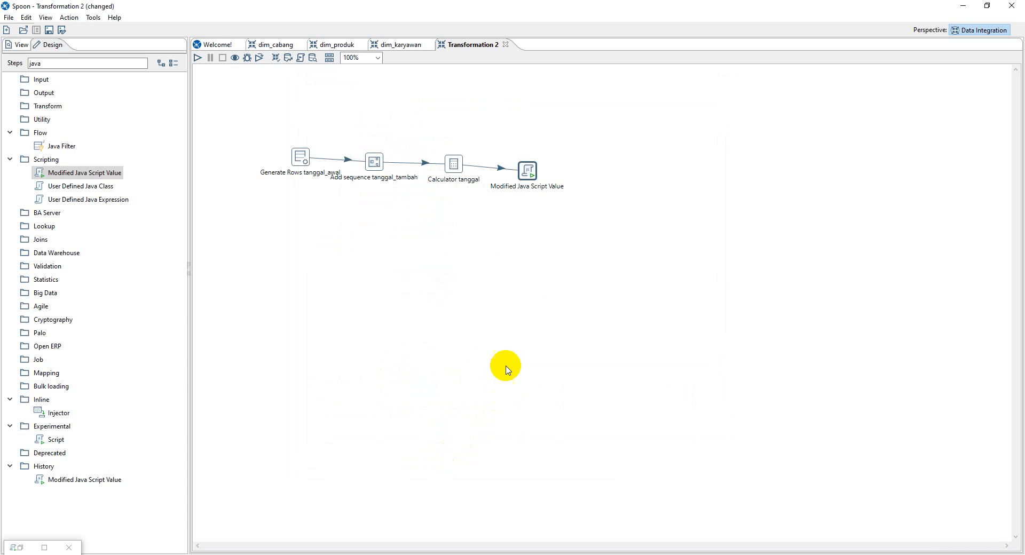
Step: Place a second Modified Java Script Value step on the canvas, connect the first one to it, and open its settings
left_click_drag(84, 172, 606, 167)
mouse_move(528, 174)
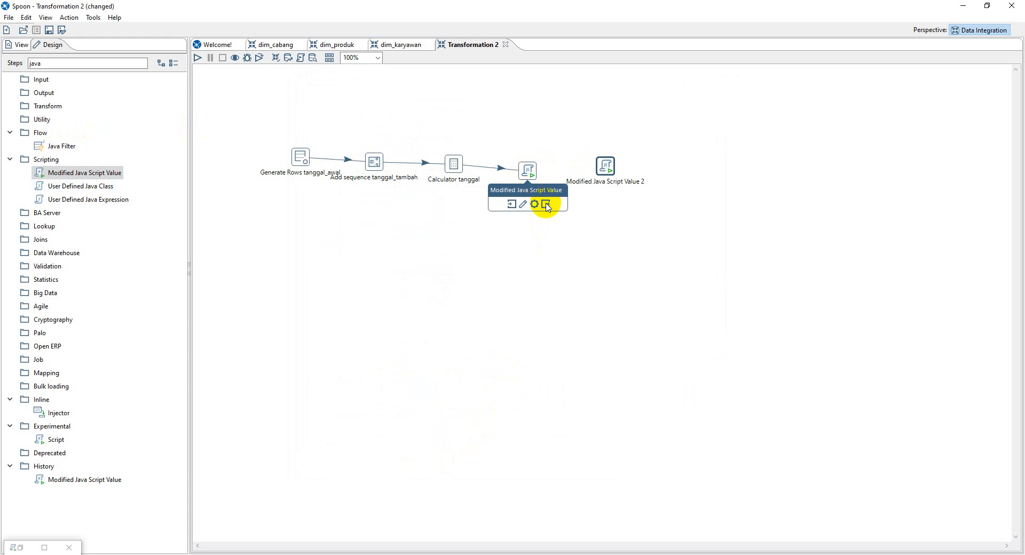
left_click_drag(547, 207, 607, 167)
left_click(620, 171)
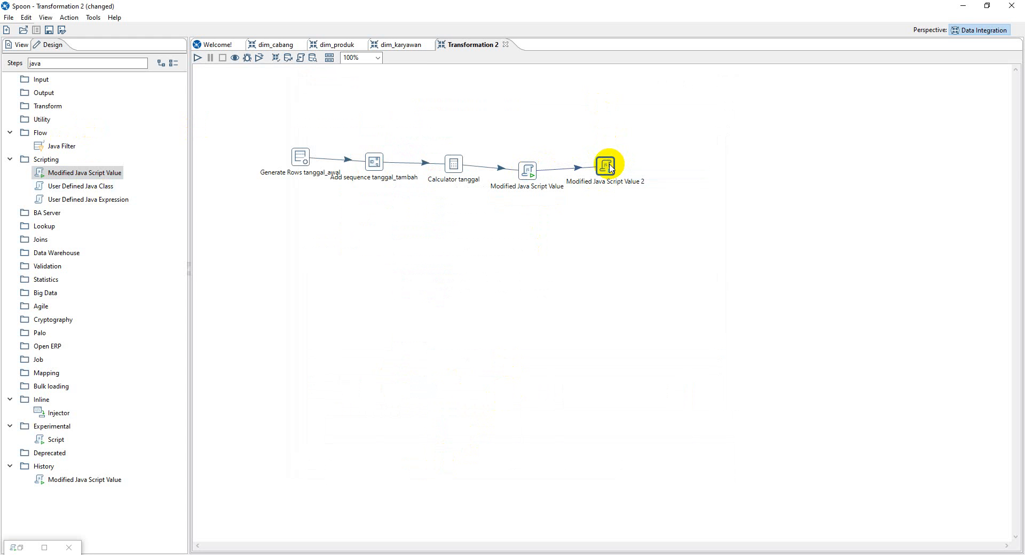
double_click(607, 166)
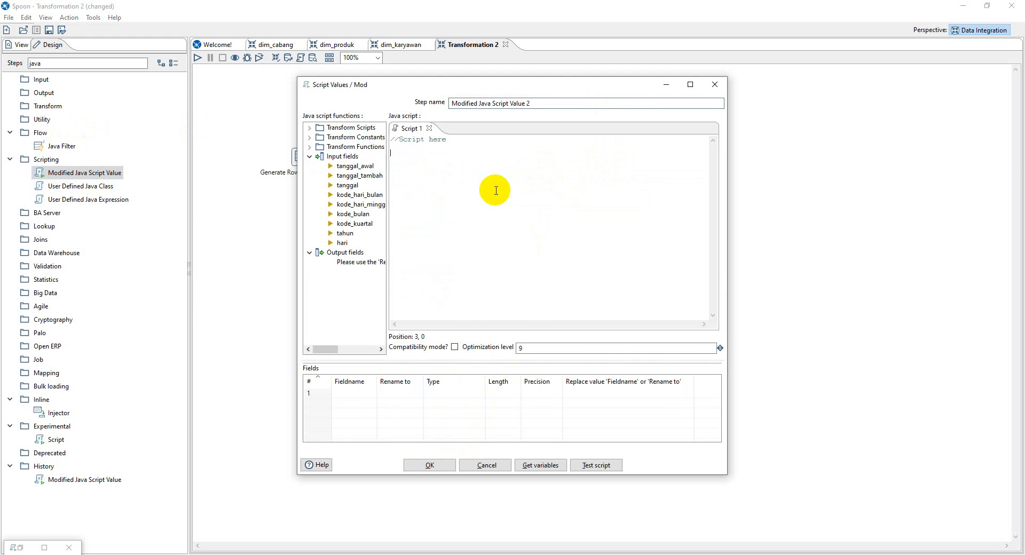
Step: Replace the second script with the month script from Notepad that maps kode_bulan 1–12 to bulan names, and review the code
key("alt+Tab")
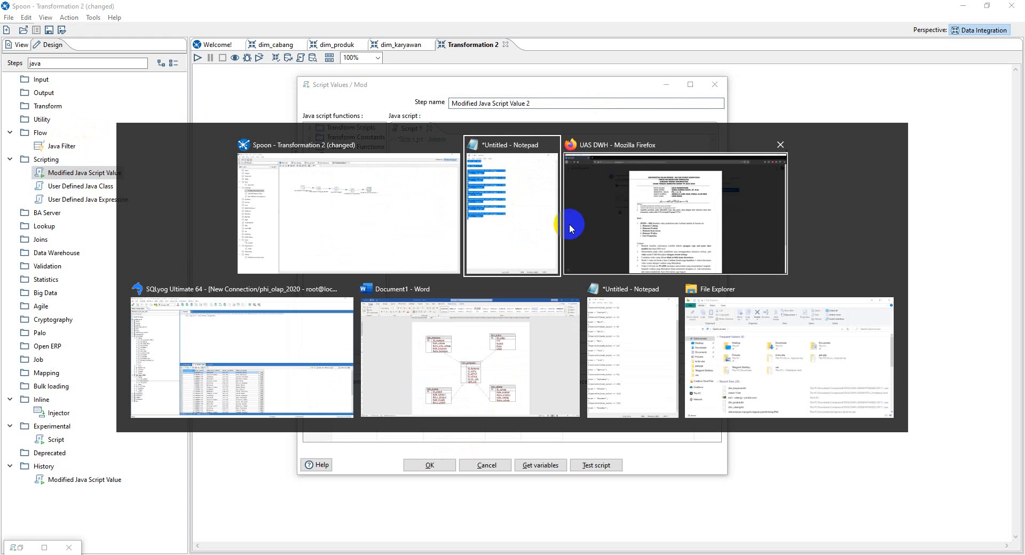
left_click(641, 347)
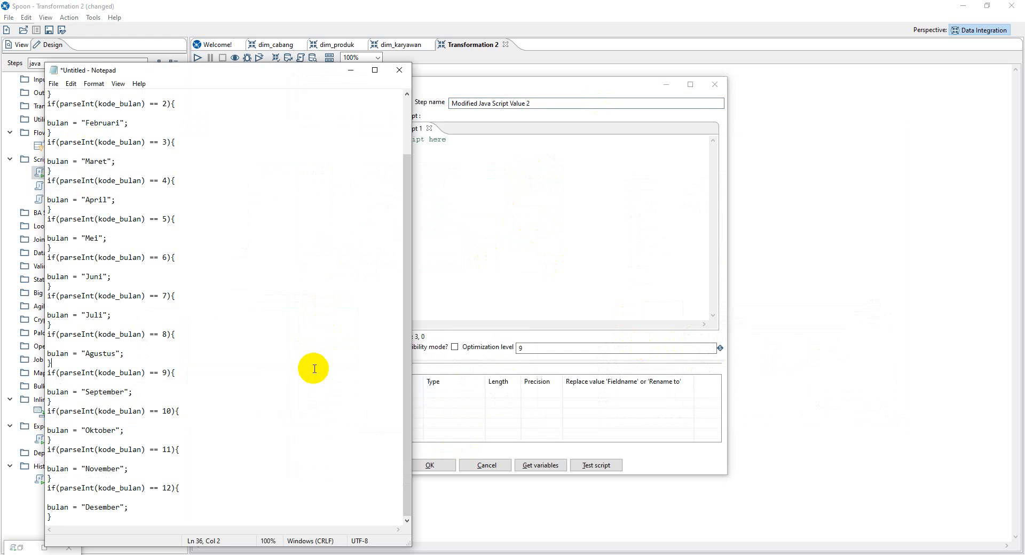
left_click_drag(71, 517, 38, 4)
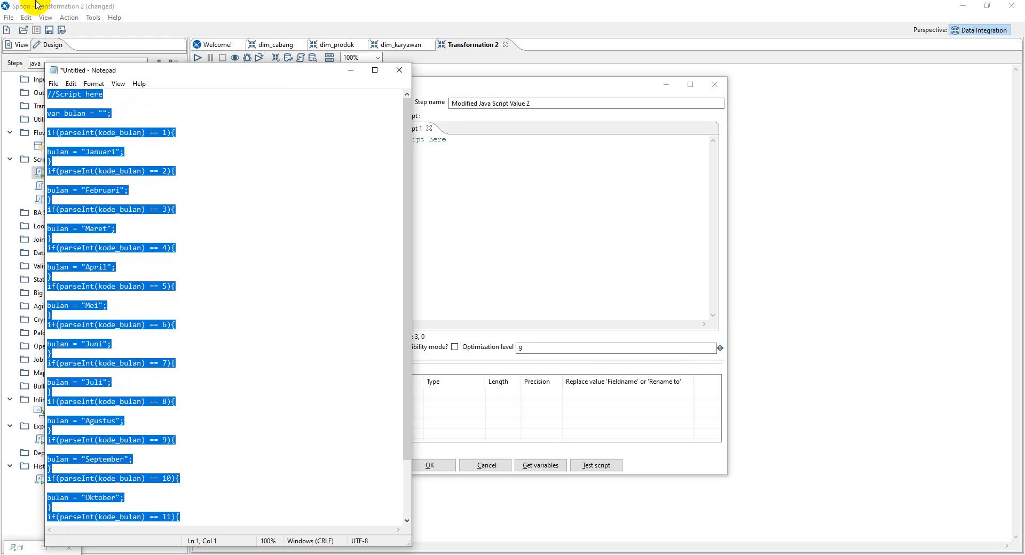
left_click(544, 219)
key("ctrl+a")
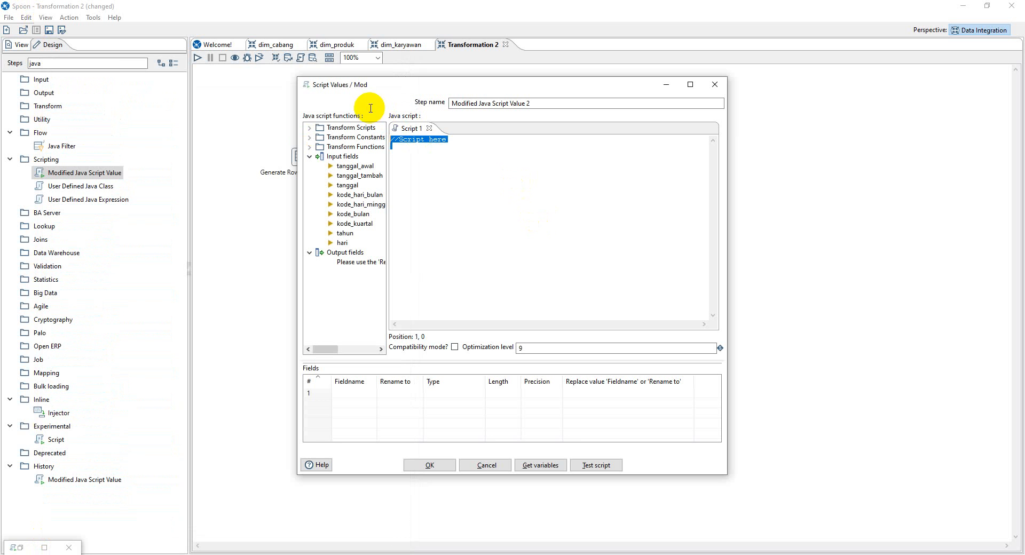
key("ctrl+v")
scroll(456, 208, "up", 9)
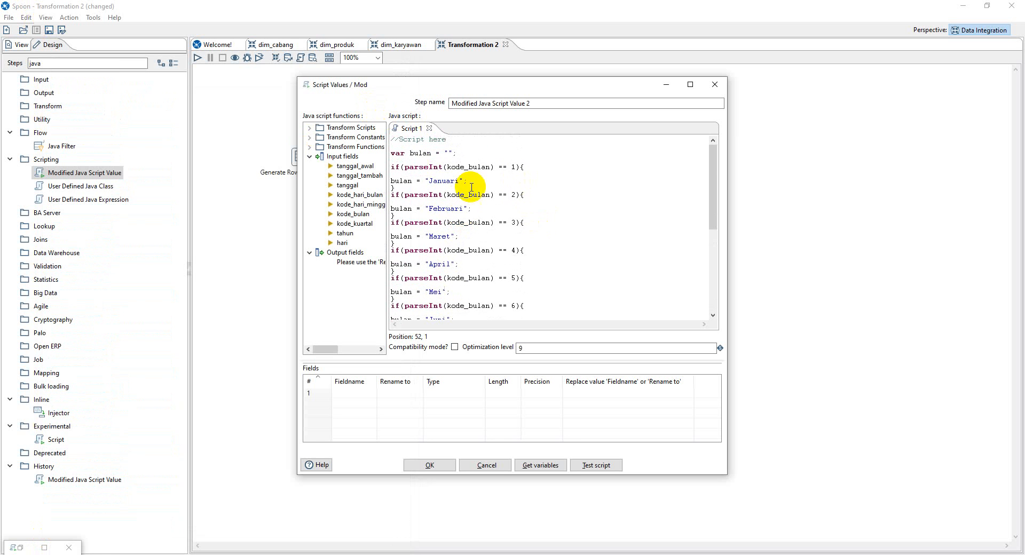
double_click(424, 154)
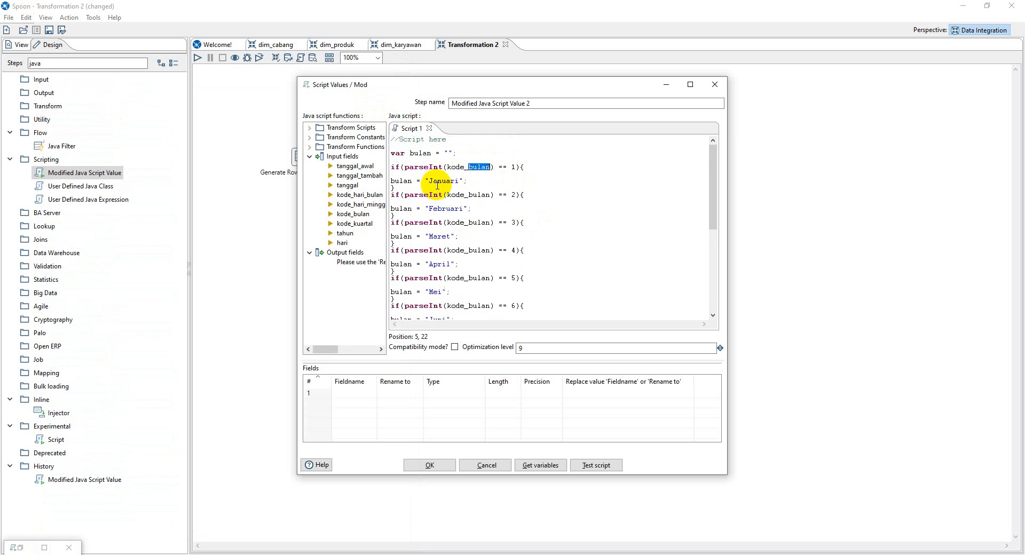
scroll(462, 251, "down", 5)
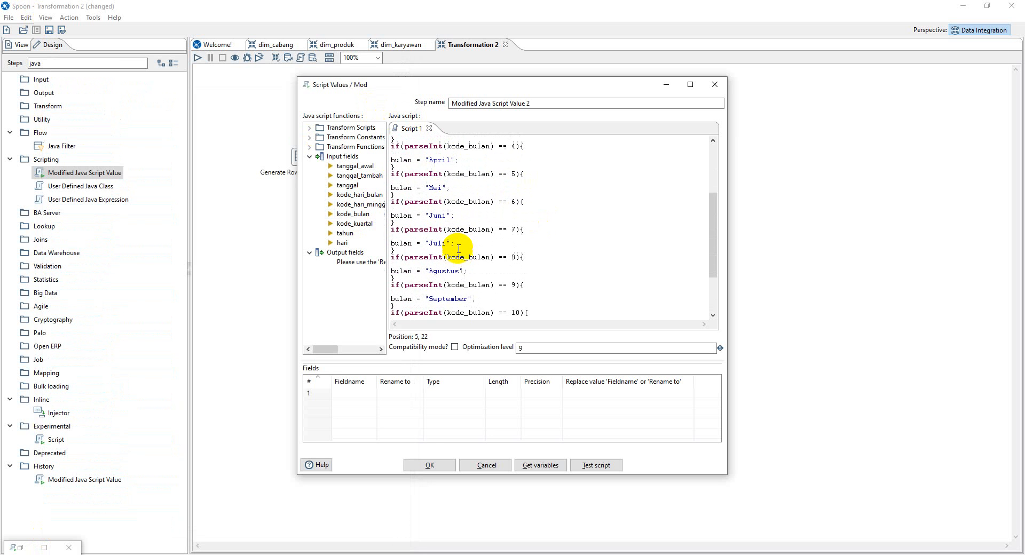
scroll(458, 248, "down", 4)
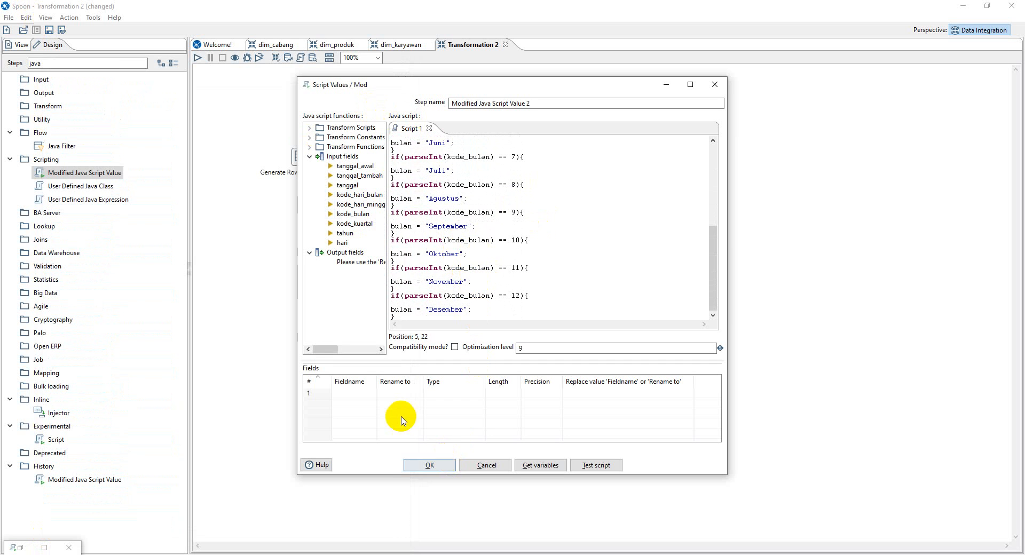
Step: Add bulan as an output field of type String and accept the second script's settings
left_click(361, 394)
left_click(361, 393)
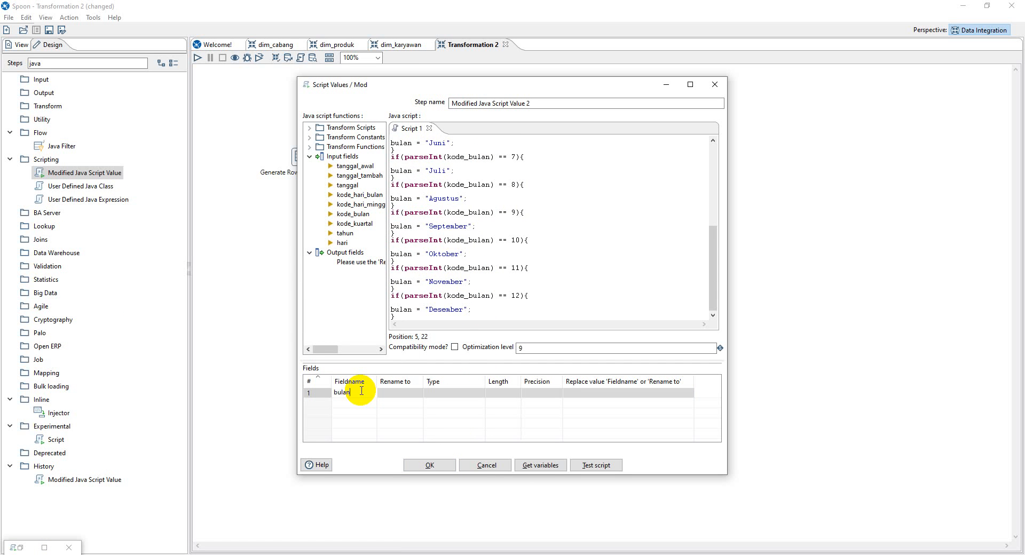
key("Tab")
key("Tab")
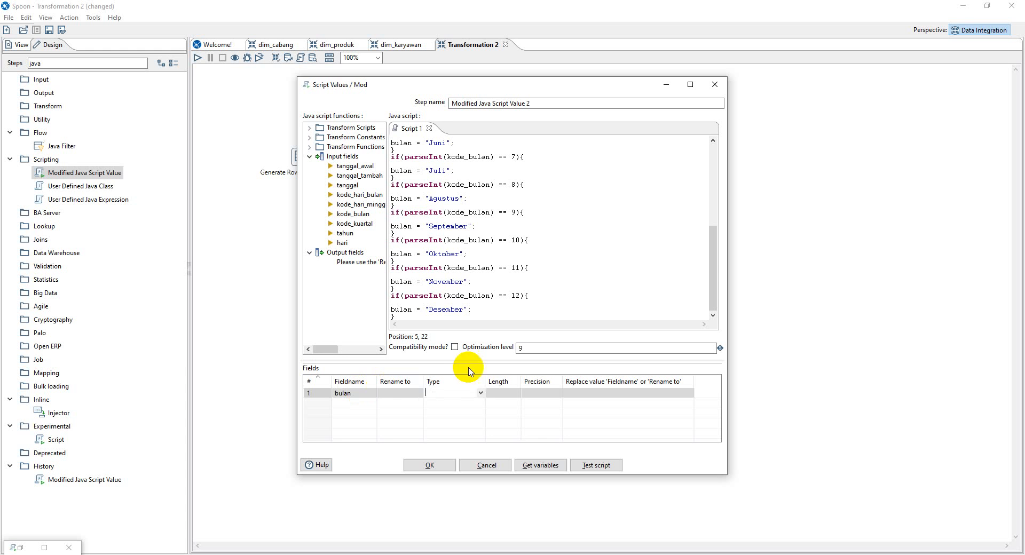
left_click(481, 393)
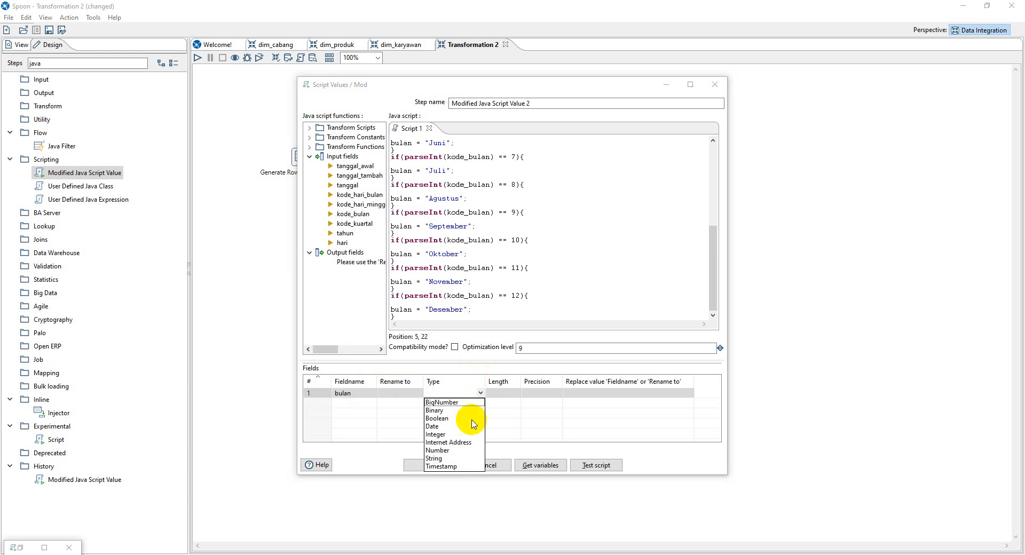
left_click(450, 459)
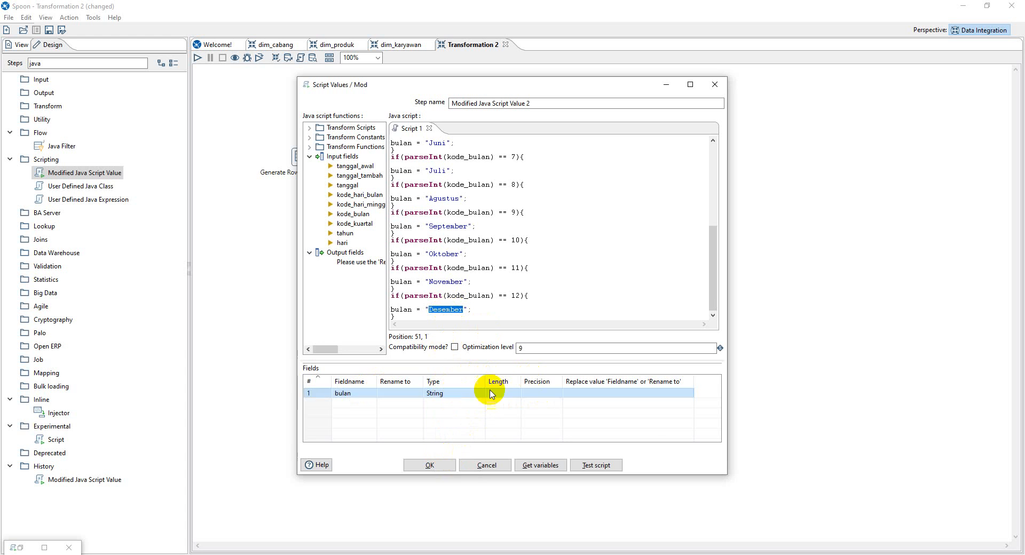
left_click(448, 463)
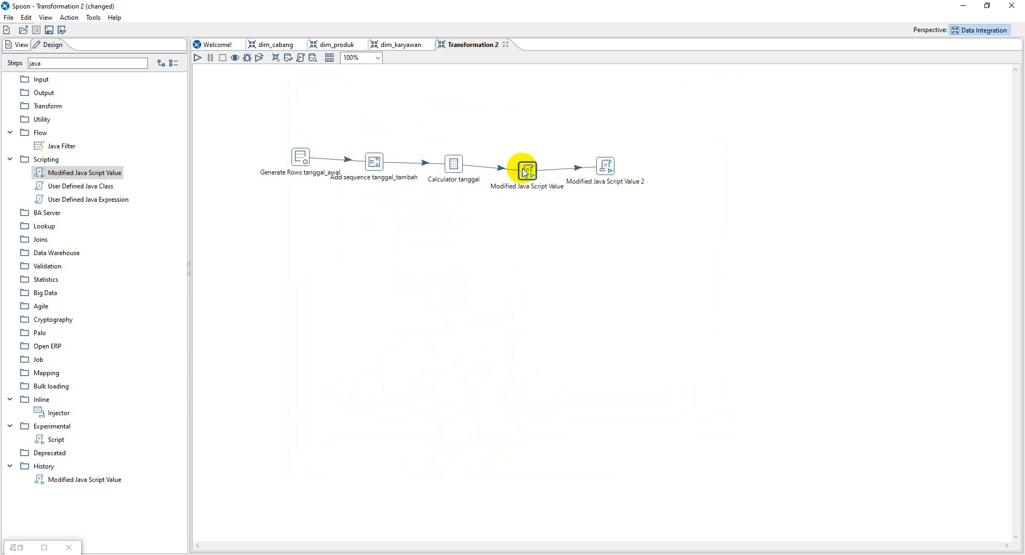
Step: Check the settings of the first Modified Java Script Value step and close them without keeping changes
double_click(526, 170)
left_click(718, 85)
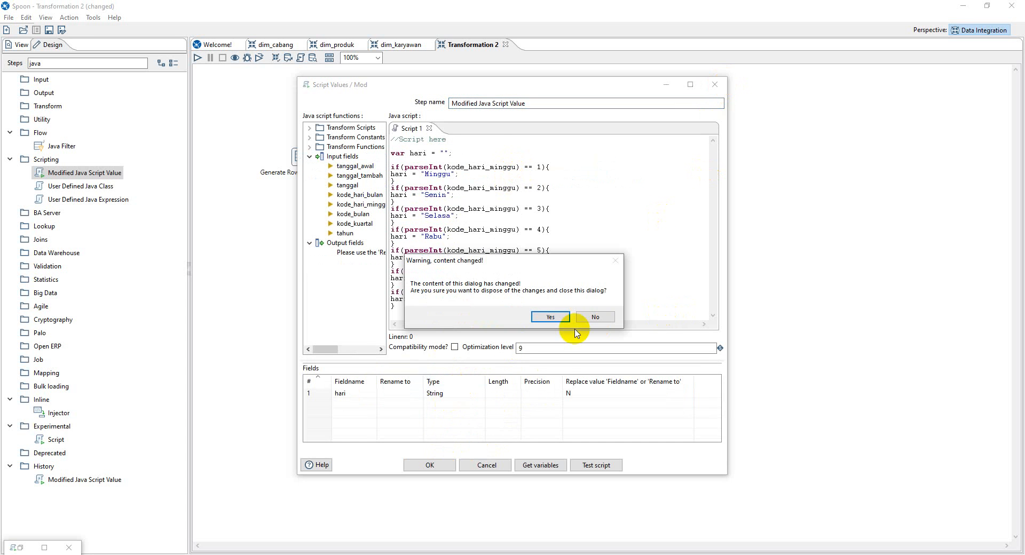
left_click(558, 320)
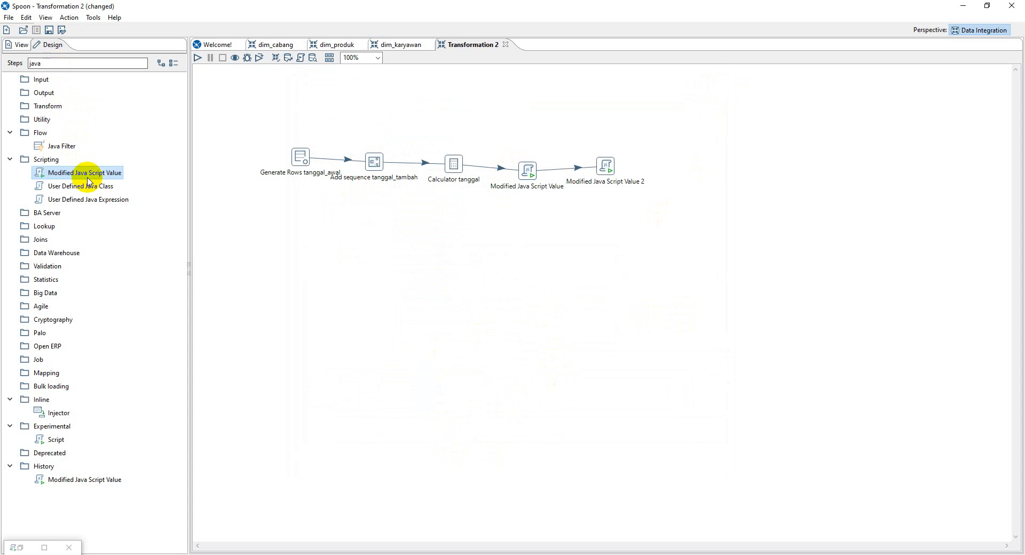
Step: Place a third Modified Java Script Value step, connect the second one's main output to it, and open its settings
left_click_drag(80, 173, 676, 164)
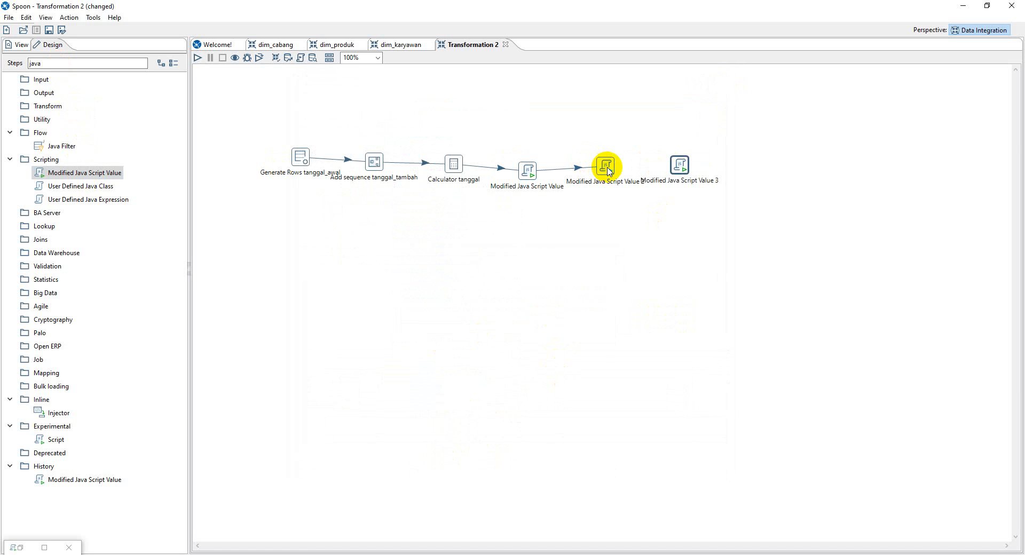
mouse_move(608, 170)
left_click_drag(619, 199, 680, 166)
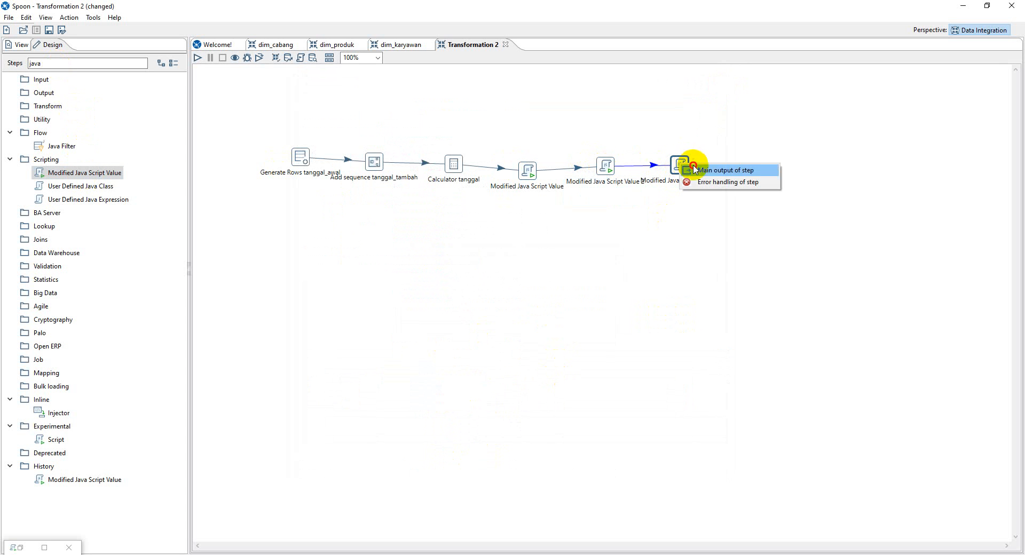
left_click(696, 170)
double_click(680, 165)
Step: Write the script var kuartal = "Kuartal "+ kode_kuartal;, add kuartal as an output field, choose its type, and accept the settings
left_click(454, 154)
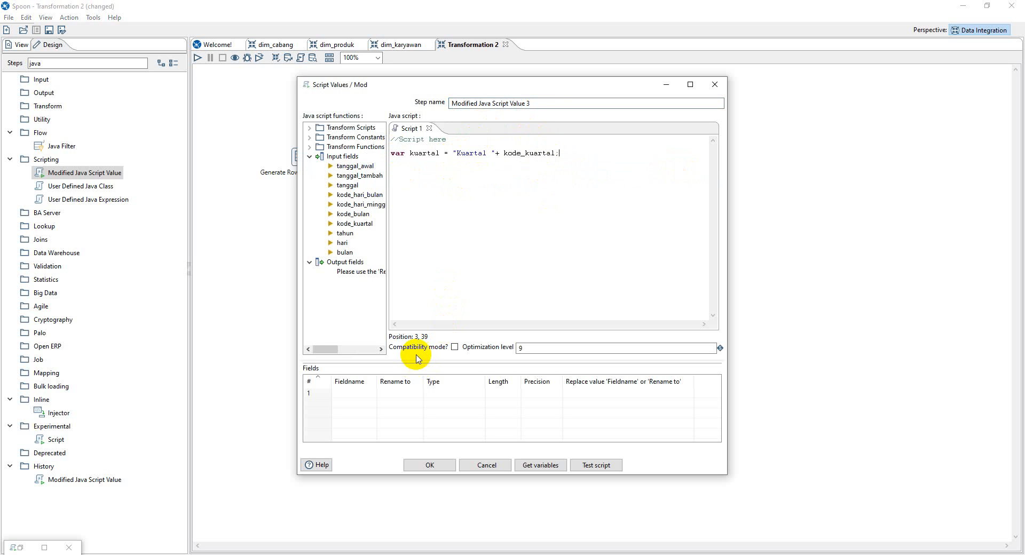
left_click(366, 393)
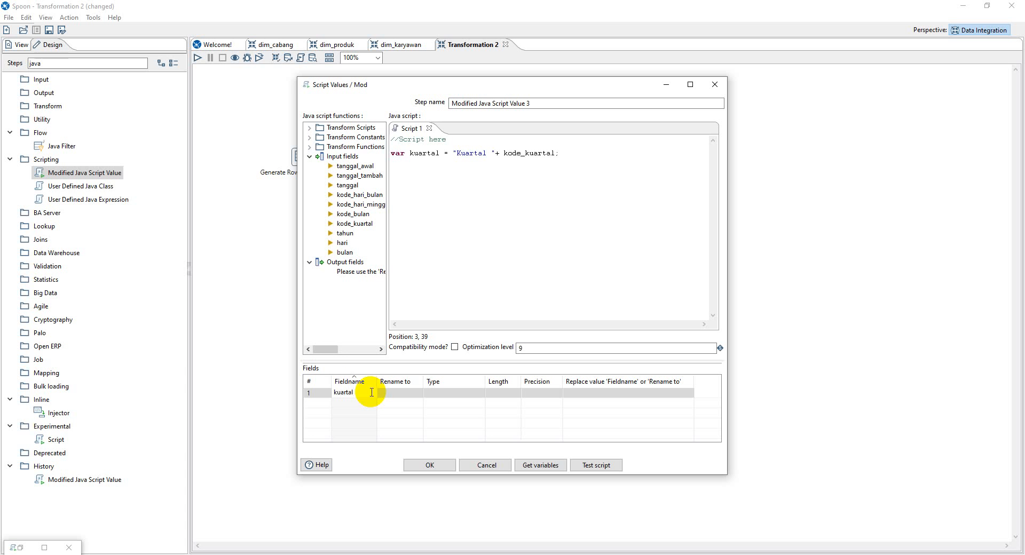
left_click(460, 395)
left_click(481, 395)
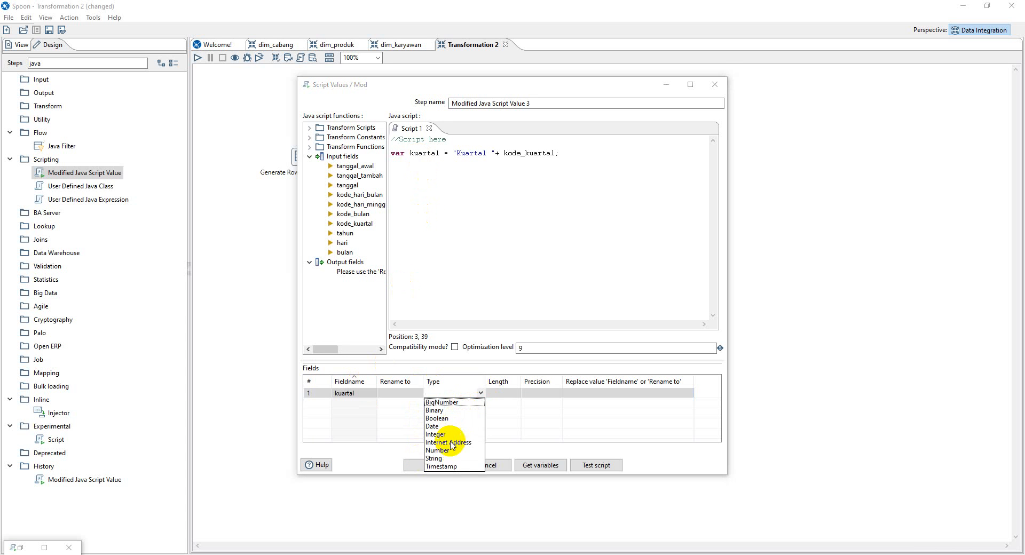
left_click(442, 470)
left_click(435, 467)
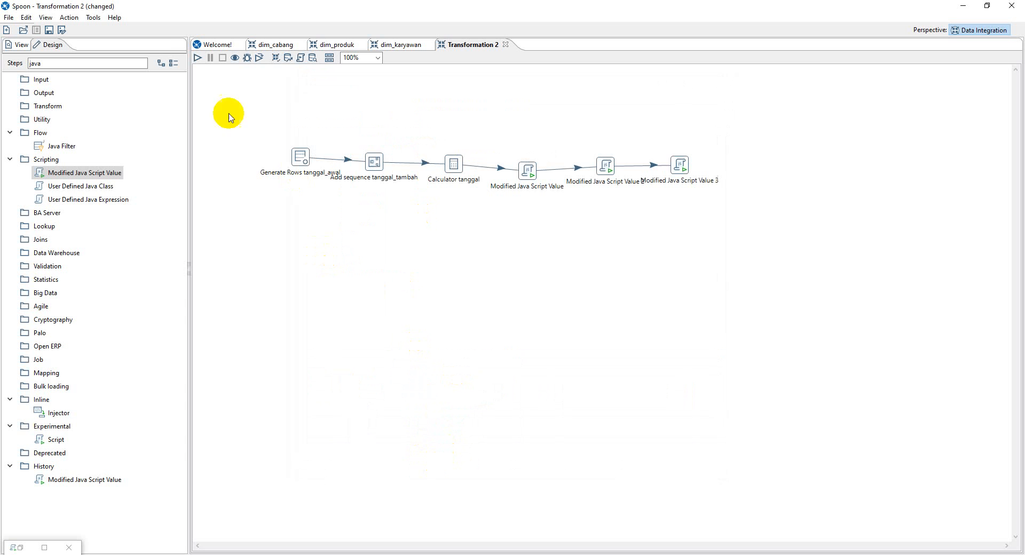
Step: Launch the time dimension transformation with local execution and save it as dim_waktu in the uas folder
left_click(199, 58)
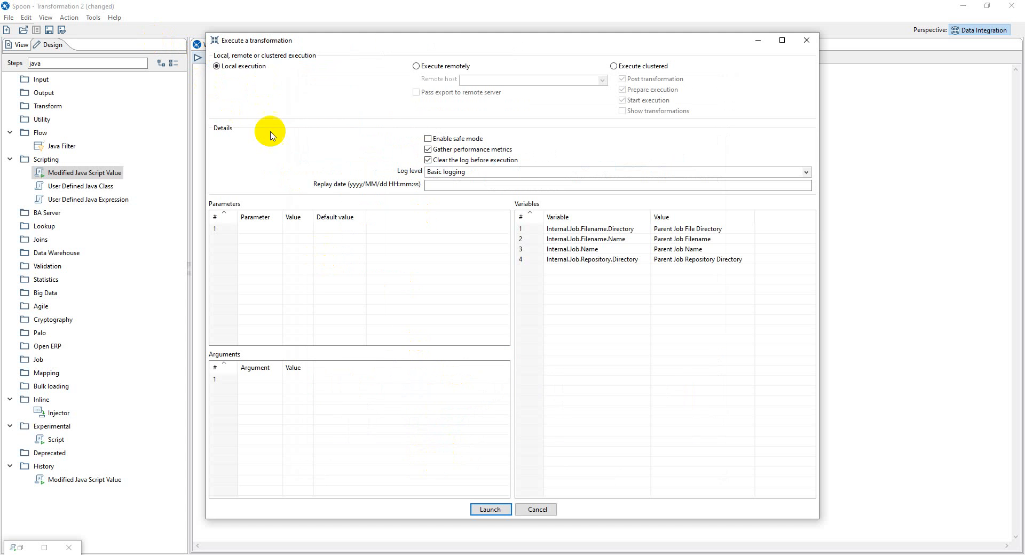
left_click(496, 511)
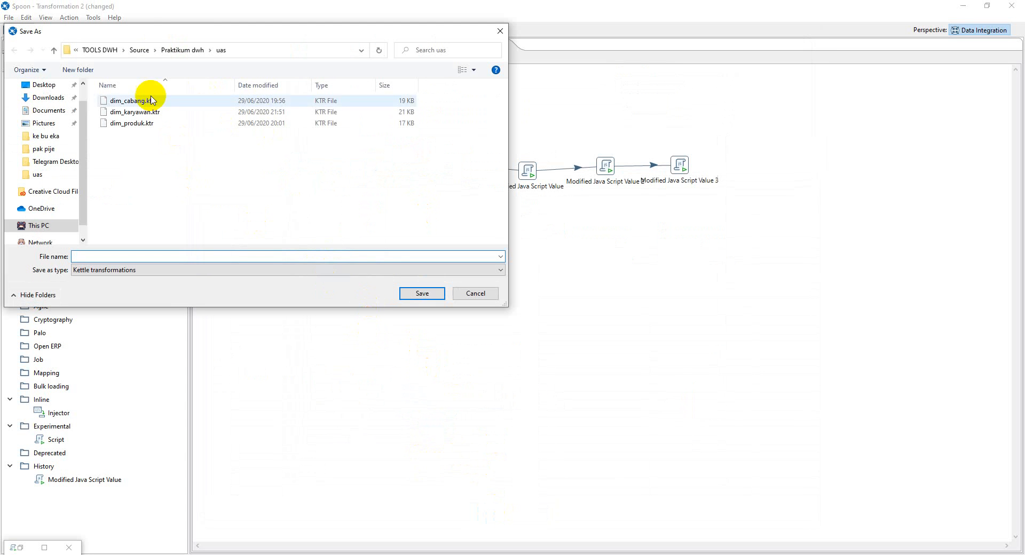
left_click(155, 115)
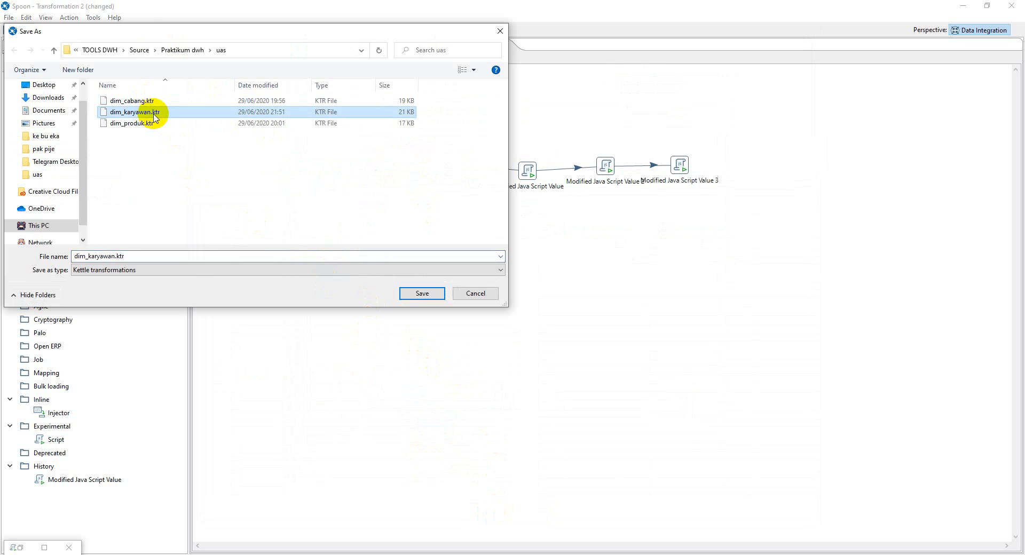
double_click(114, 257)
left_click(117, 256)
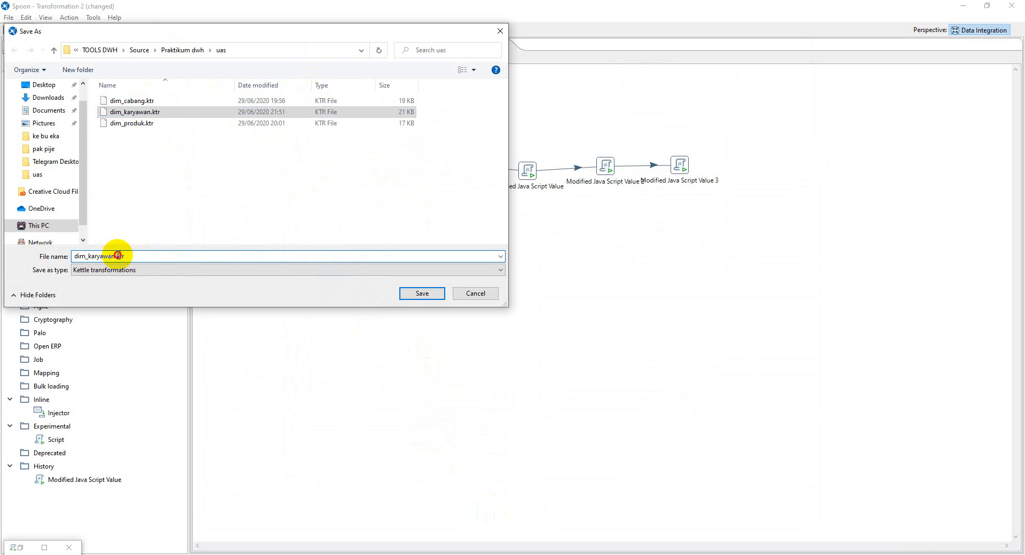
left_click_drag(129, 257, 18, 256)
type("dim_")
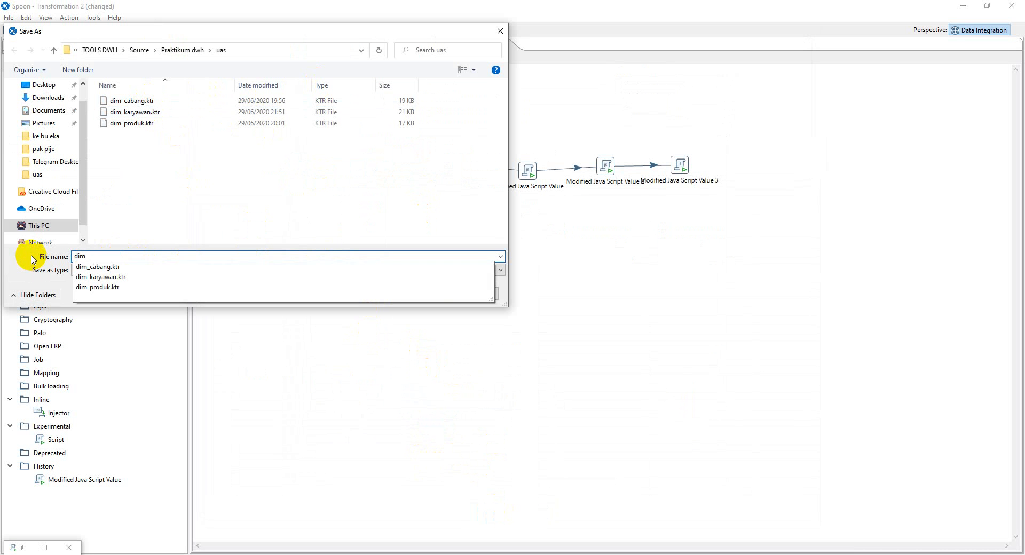
type("waktu")
key("Return")
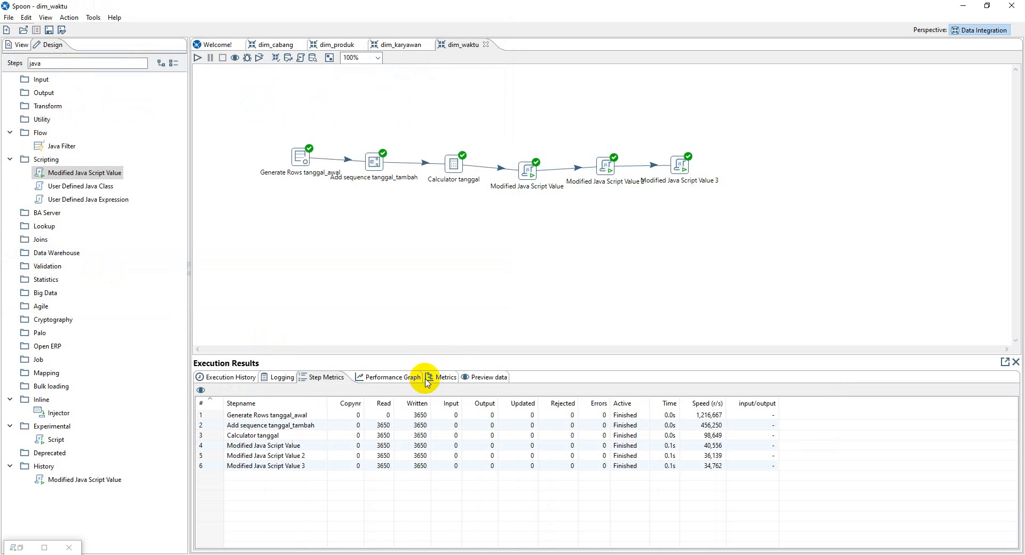
Step: Preview the generated date rows and check the Dim_waktu attributes in the Word schema diagram, returning to Spoon
left_click(492, 378)
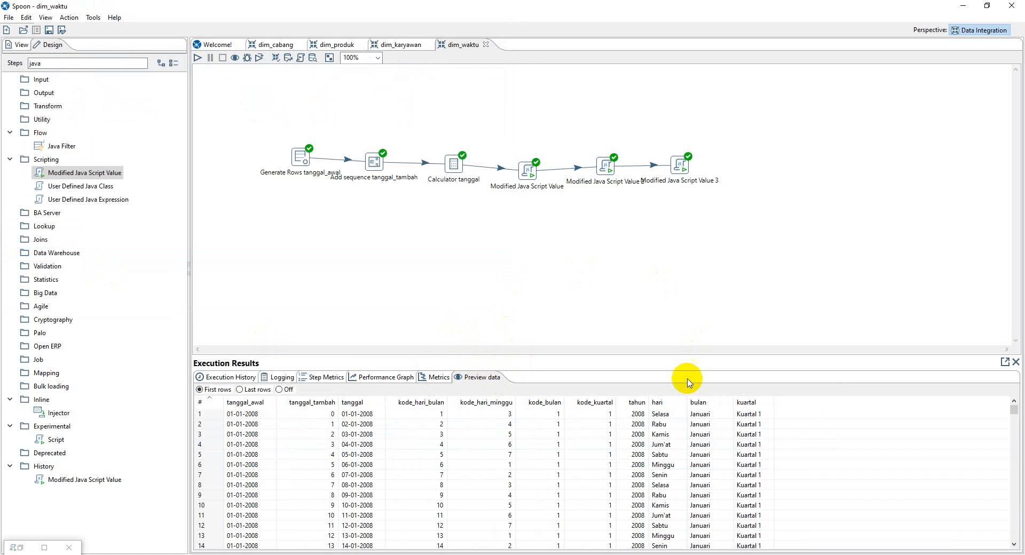
scroll(715, 438, "down", 20)
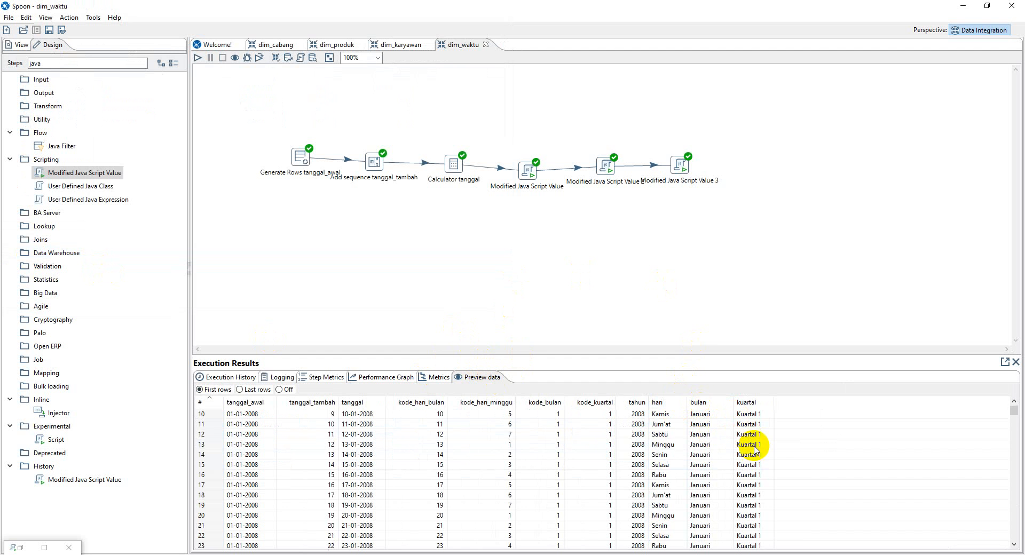
scroll(769, 466, "down", 7)
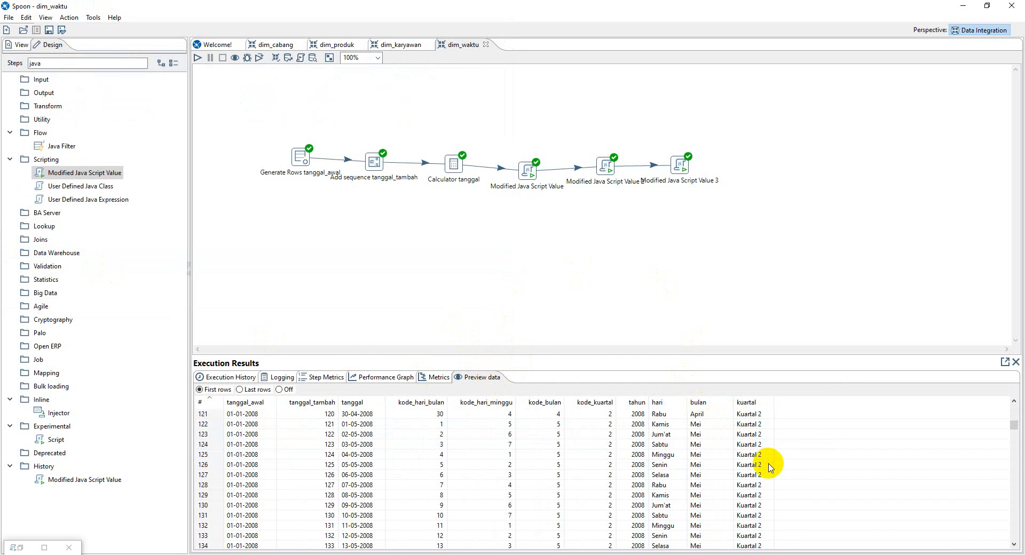
mouse_move(275, 554)
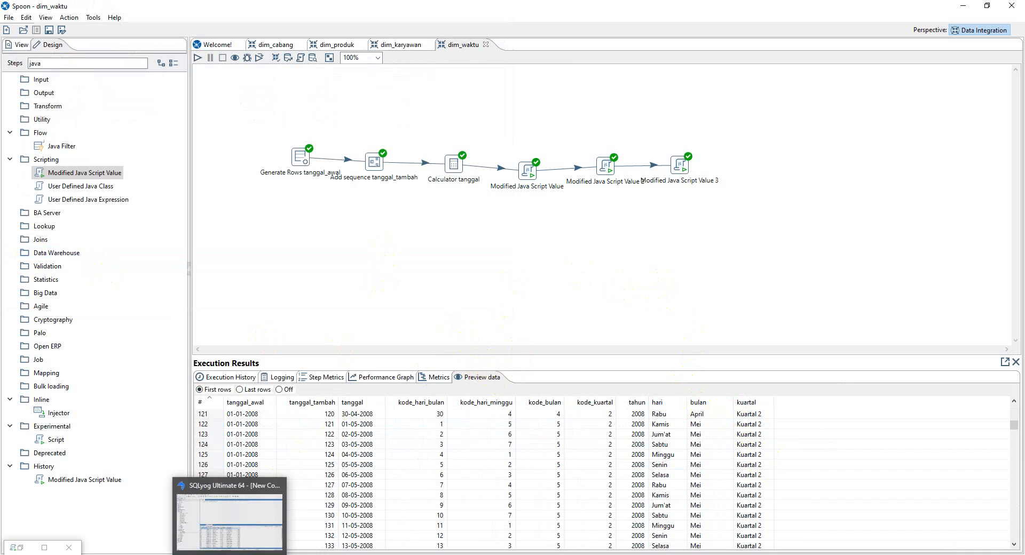
left_click(214, 553)
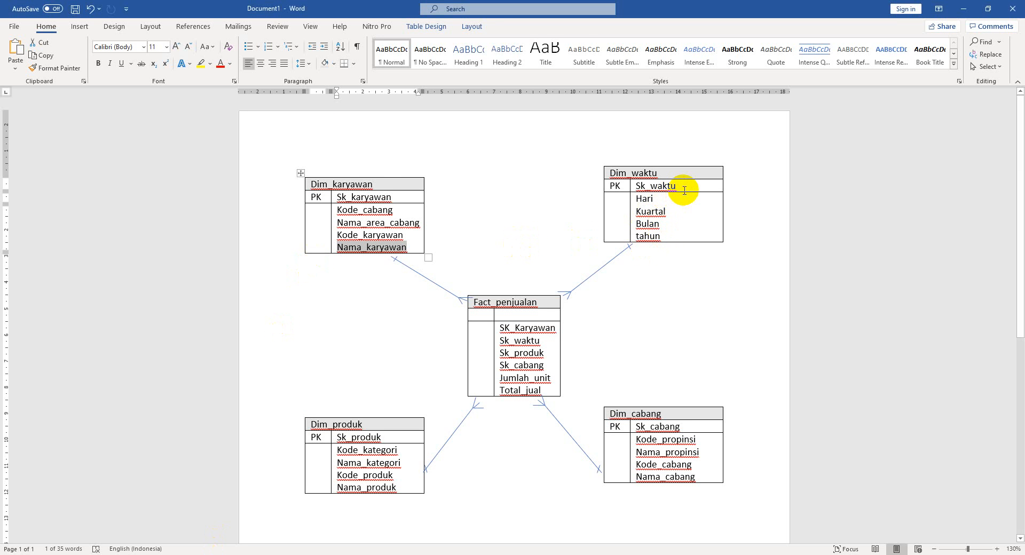
key("alt+Tab")
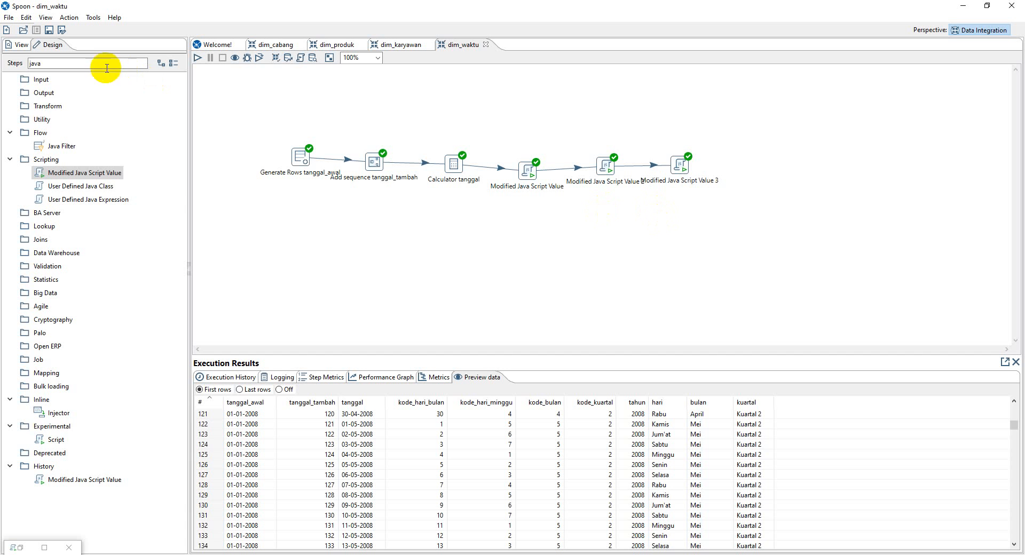
Step: Place a fourth Modified Java Script Value step and connect the third one's main output to it
left_click_drag(109, 63, 15, 63)
left_click_drag(107, 173, 769, 167)
mouse_move(681, 166)
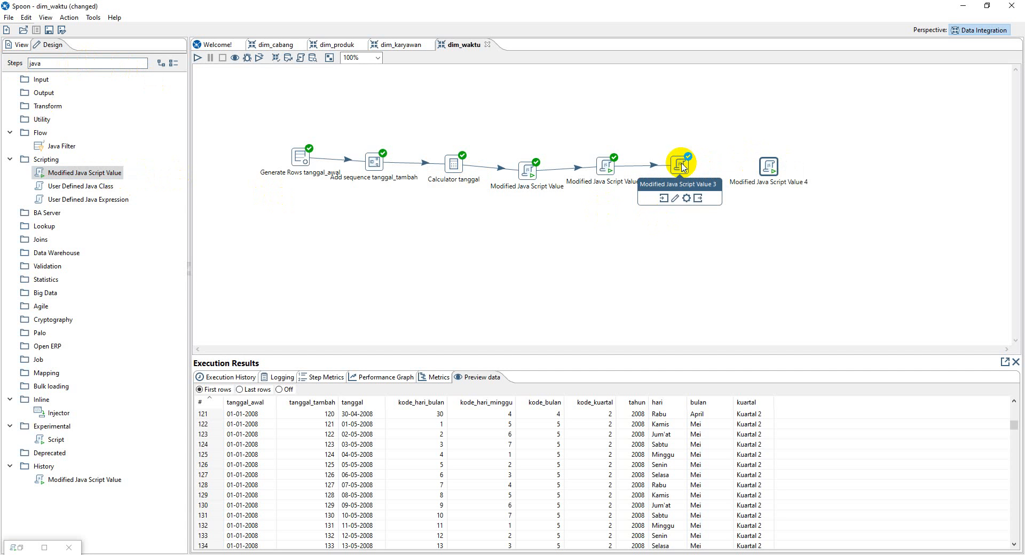
left_click_drag(699, 199, 773, 169)
left_click(809, 167)
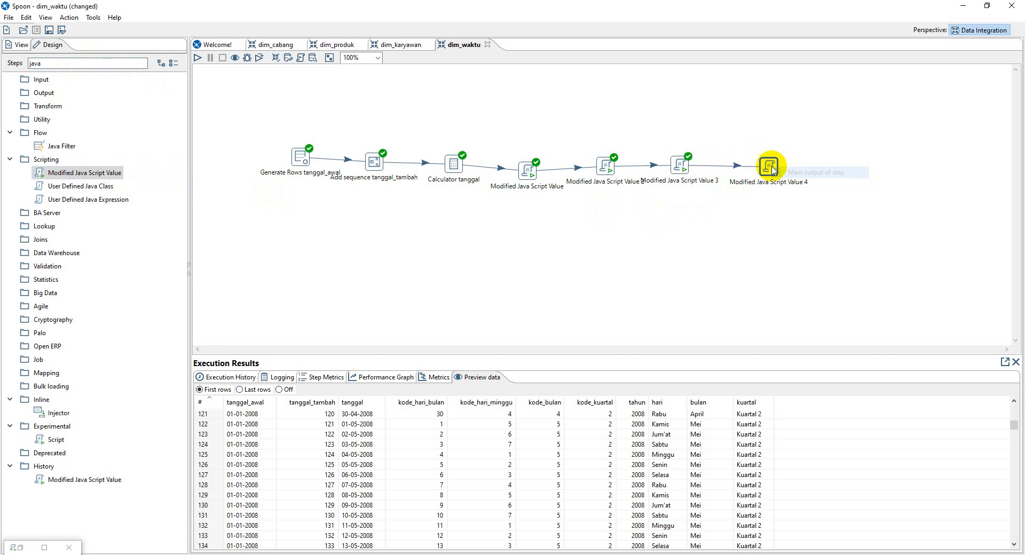
Step: Name the fourth script step Modified Java Script Value sk_waktu and write var x = kode_hari_bulan + (kode_bulan * 100) + (tahun*10000); as its script
double_click(769, 166)
left_click(527, 103)
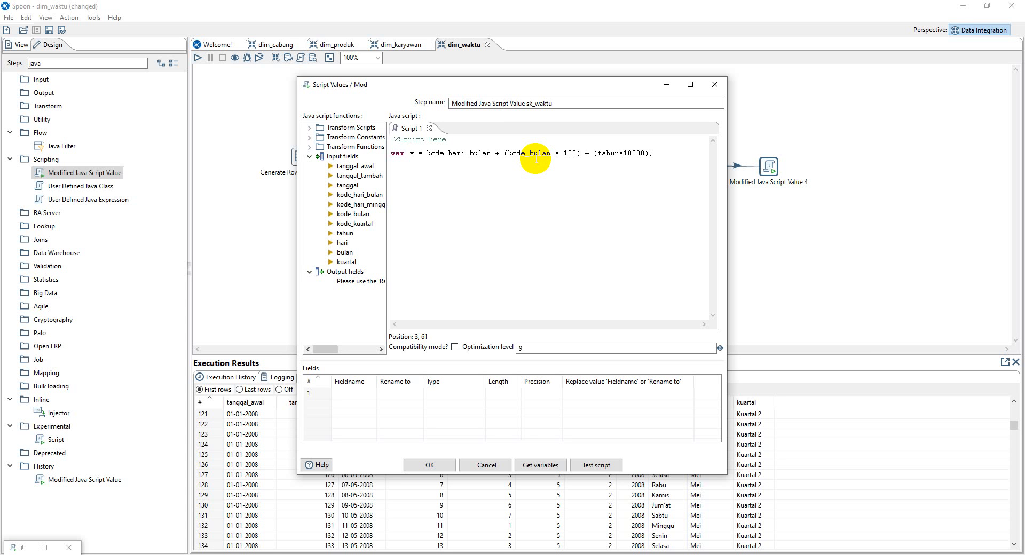
Step: Add x as an output field renamed to sk_waktu with type String, and accept the step's settings
left_click(368, 395)
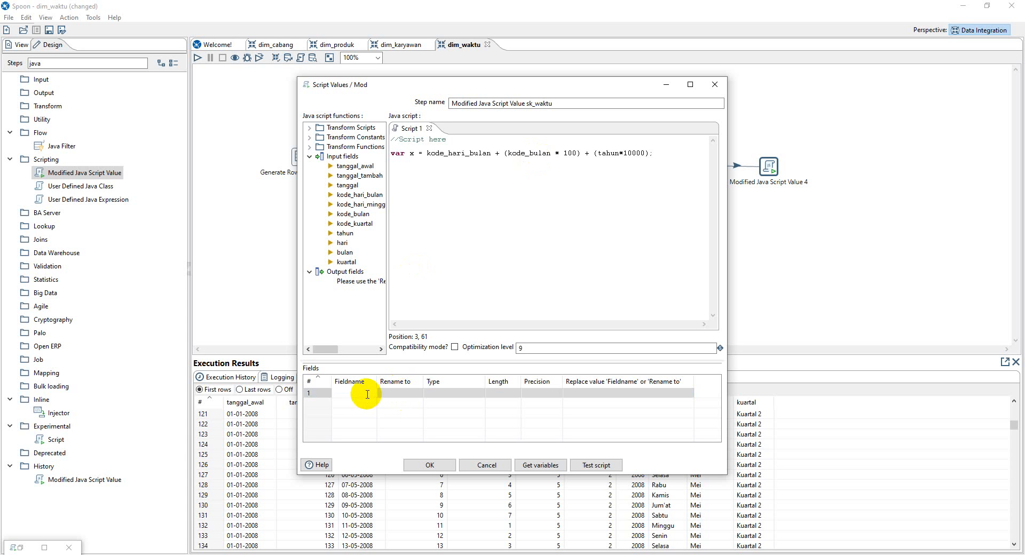
type("x")
left_click(391, 392)
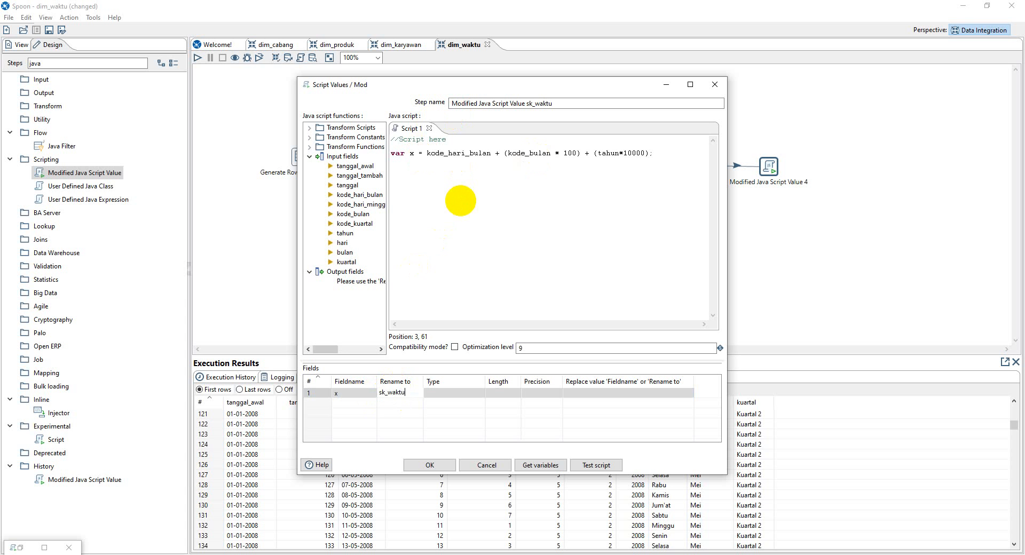
type("sk_waktu")
left_click(481, 392)
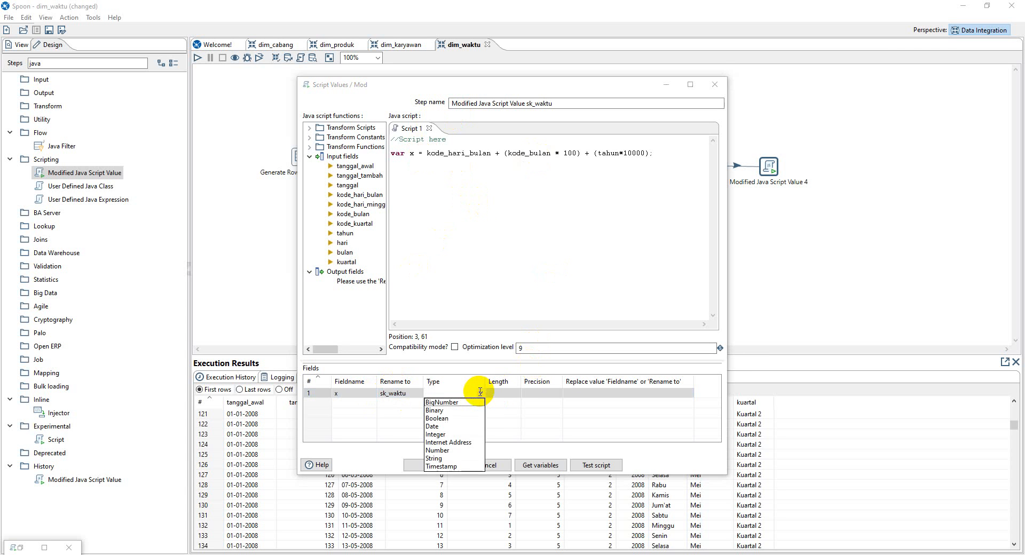
left_click(437, 458)
left_click(425, 465)
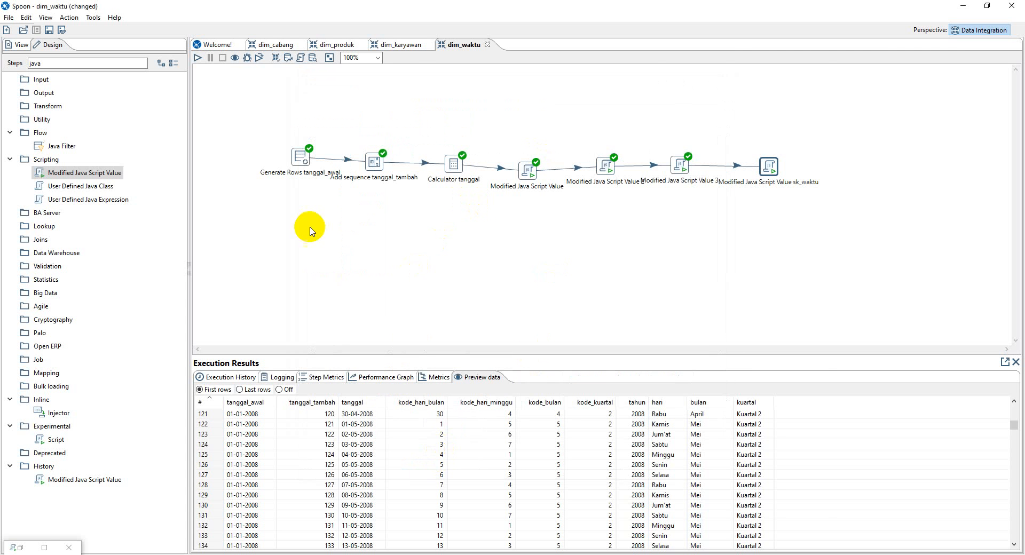
Step: Run the dim_waktu transformation locally and preview its output rows with the sk_waktu field
left_click(197, 56)
left_click(490, 509)
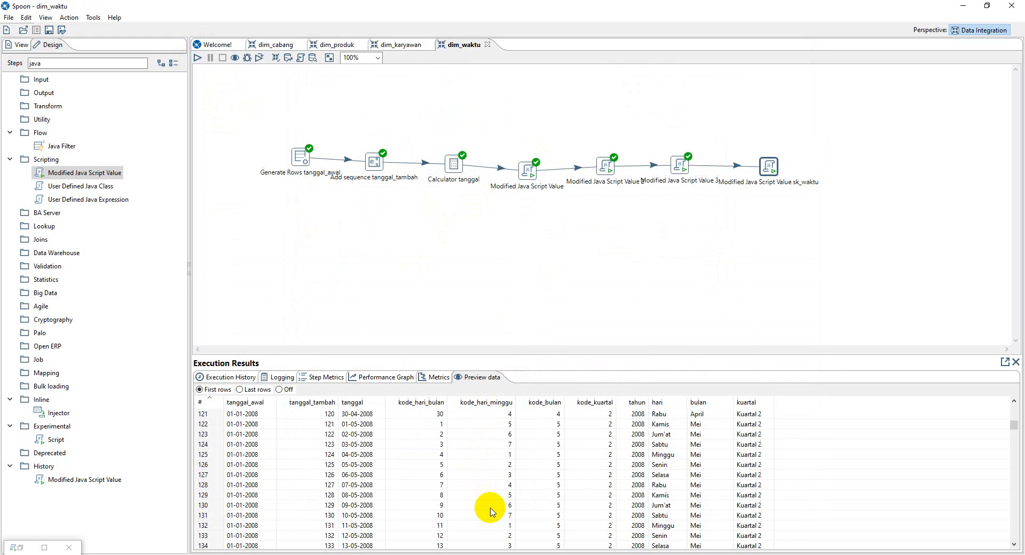
left_click(433, 379)
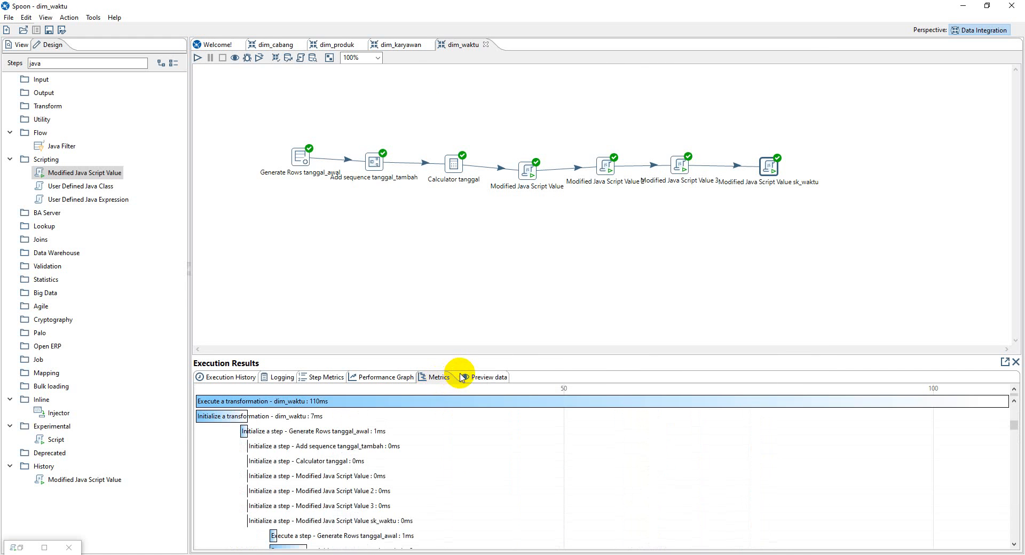
left_click(472, 379)
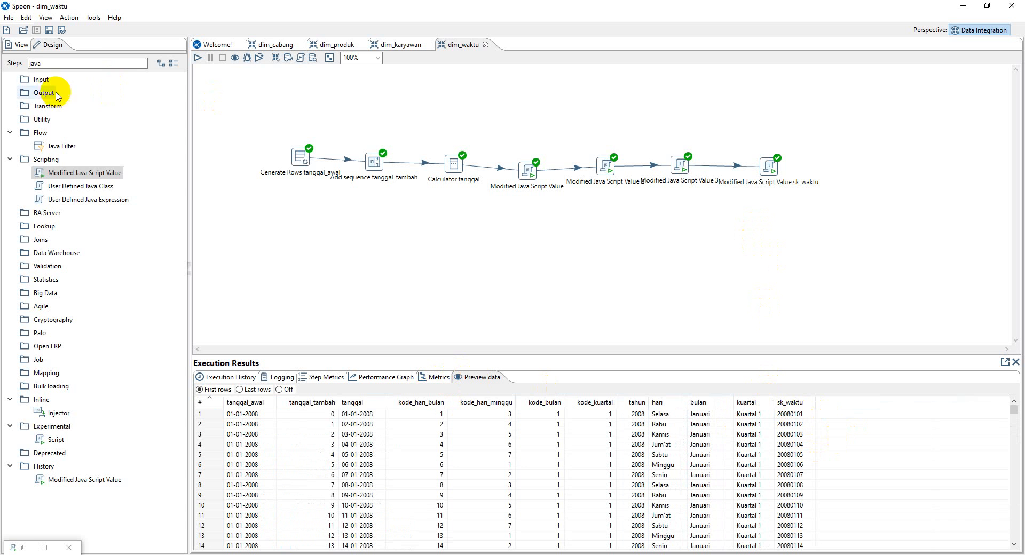
Step: Add a Select values step after the Modified Java Script Value sk_waktu step and connect that step's output to it
double_click(35, 63)
type("se")
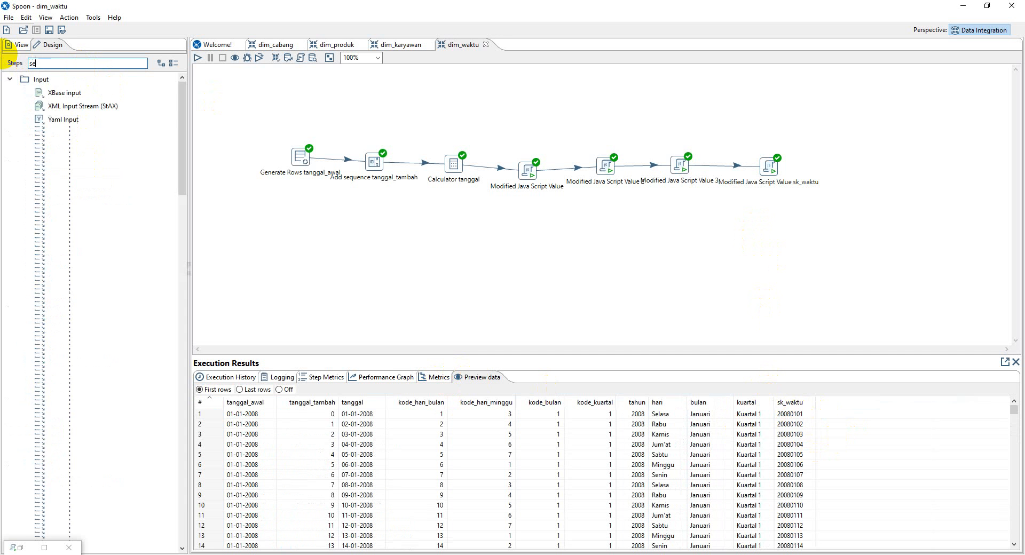
type("lect")
left_click_drag(66, 120, 845, 169)
mouse_move(772, 166)
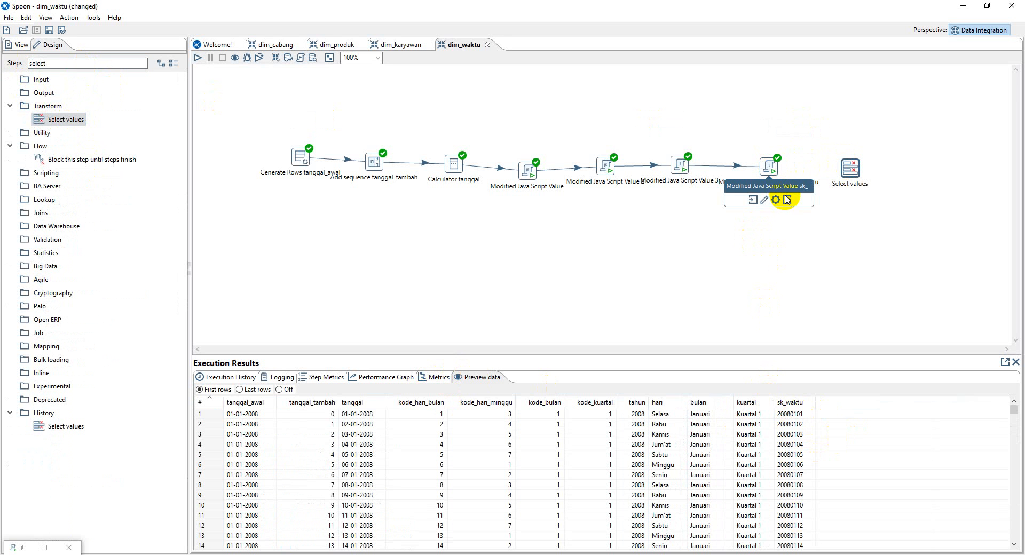
left_click_drag(787, 199, 850, 168)
left_click(856, 172)
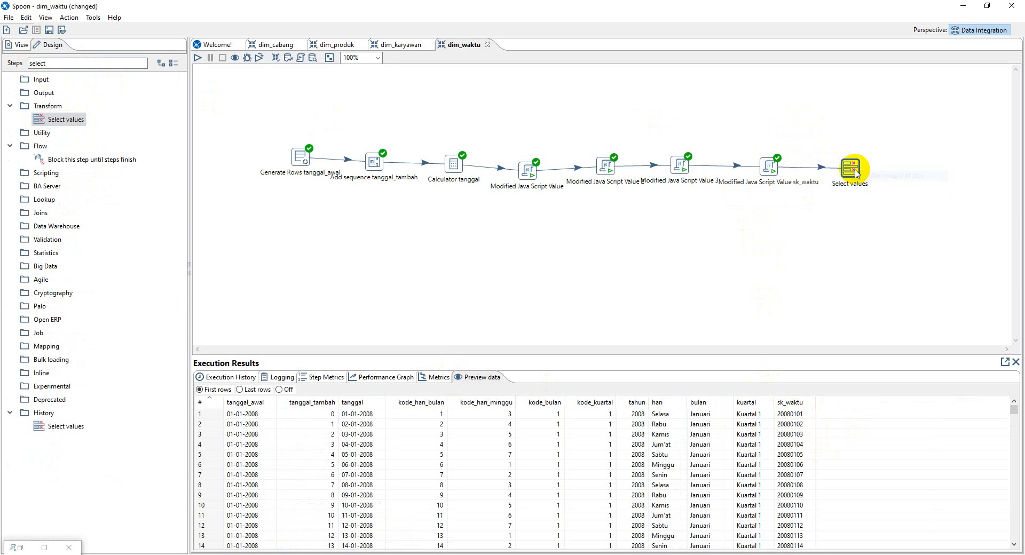
Step: Load all incoming fields into the Select values step and remove tanggal_awal and tanggal_tambah from the list
double_click(856, 172)
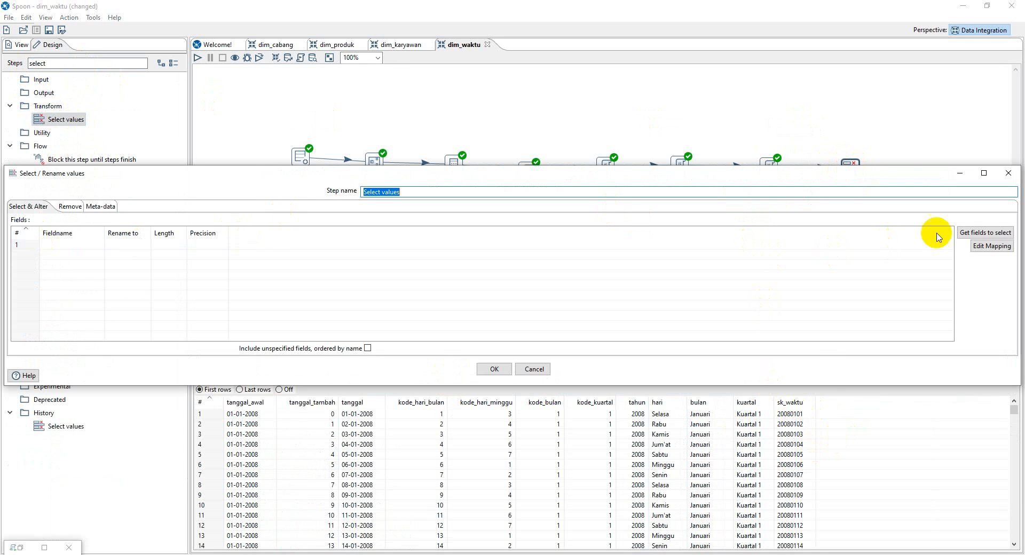
left_click(986, 233)
left_click(23, 247)
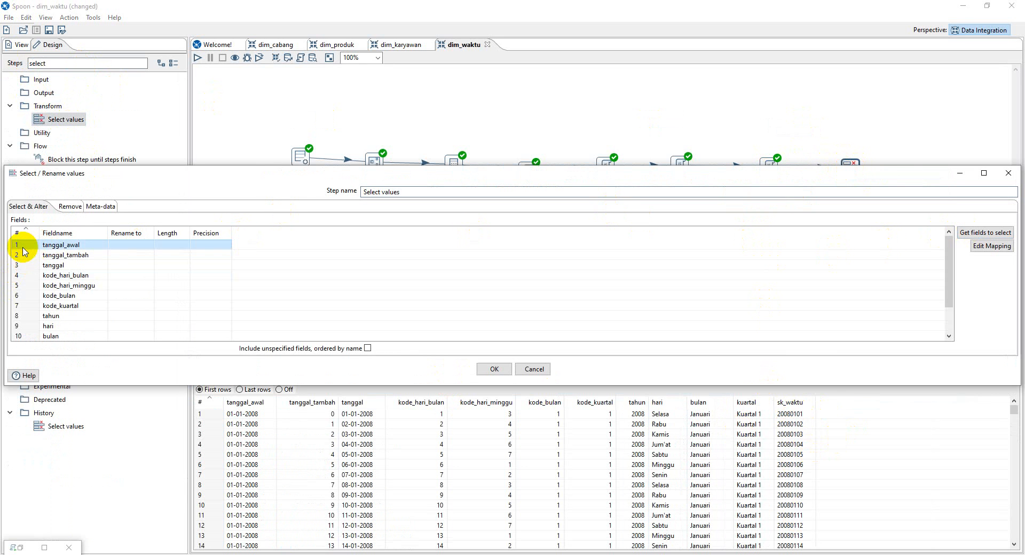
key("Delete")
key("Delete")
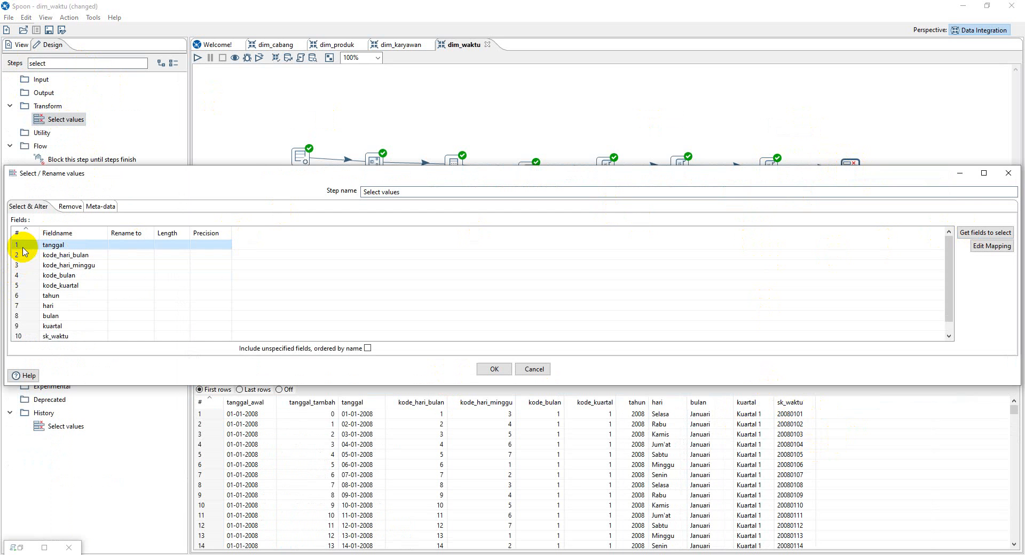
Step: Remove kode_hari_bulan, kode_hari_minggu, kode_bulan and kode_kuartal from the selected fields
key("Down")
key("Up")
key("Down")
key("Down")
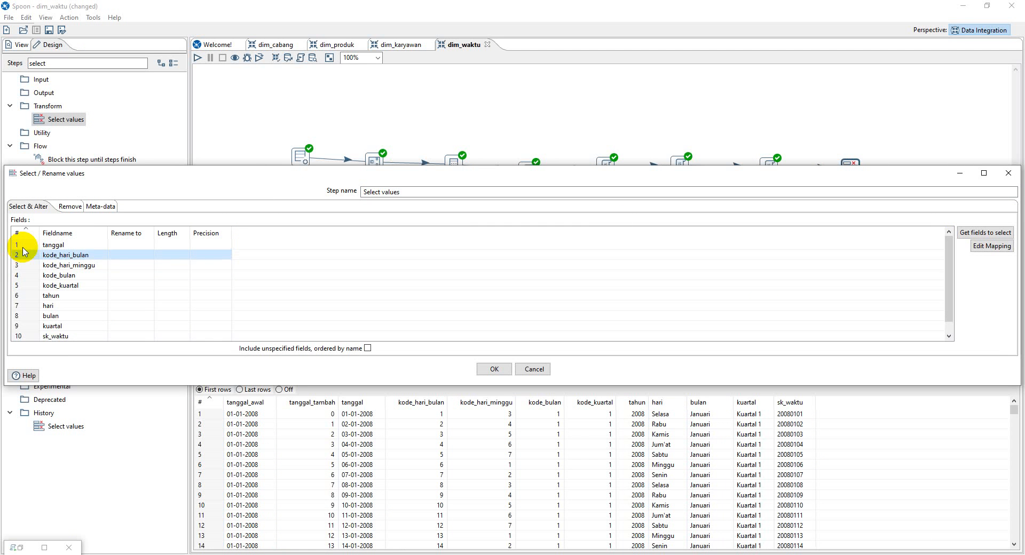
key("Up")
key("Delete")
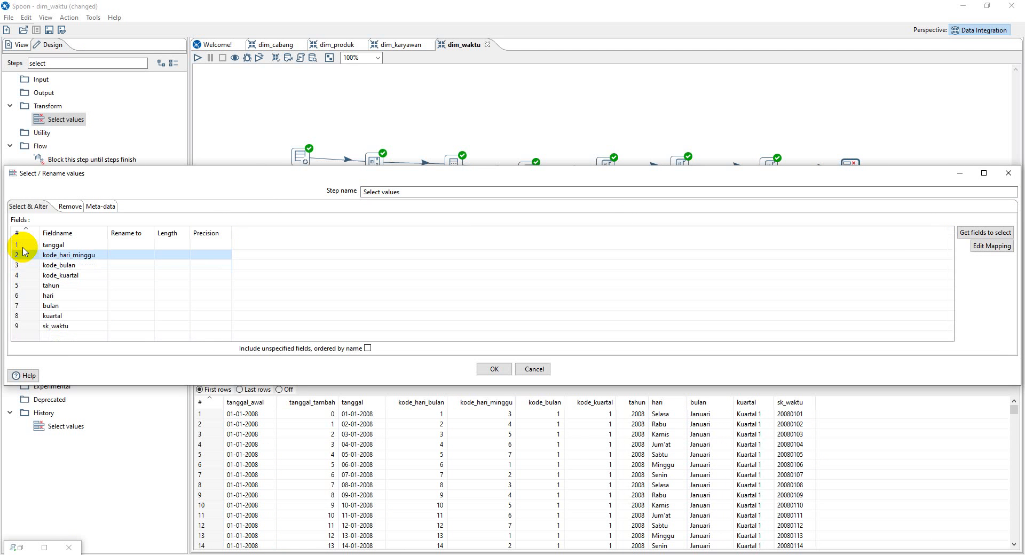
key("Delete")
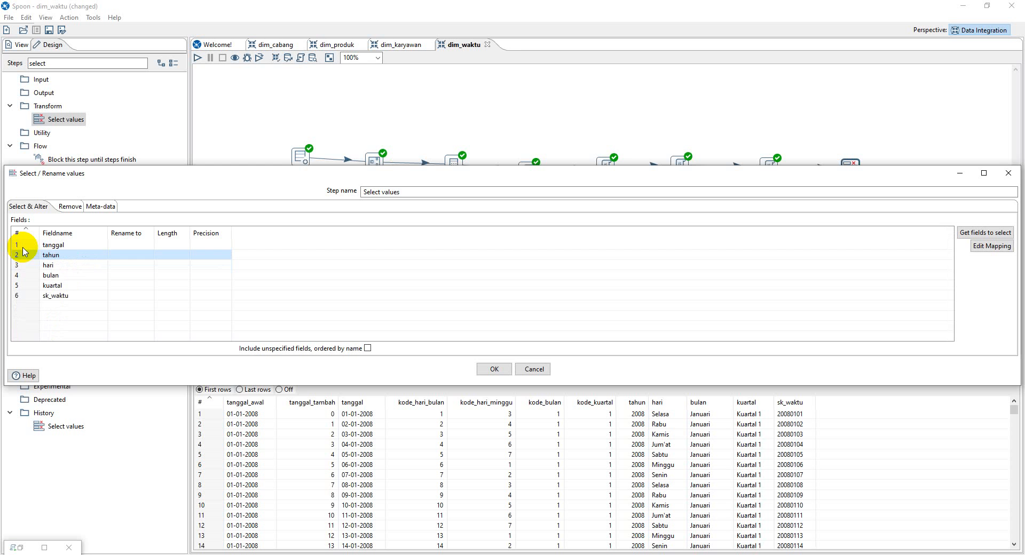
Step: Move the sk_waktu field to the first row of the selected fields
key("Down")
key("Down")
key("Down")
key("Down")
key("Down")
key("Escape")
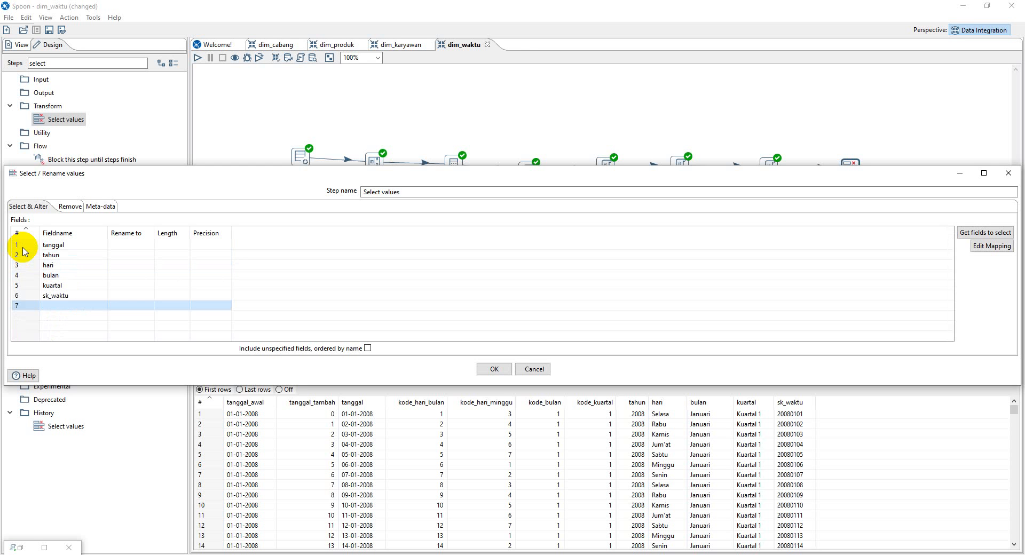
key("Up")
key("ctrl+Up")
key("ctrl+Up")
key("ctrl+Up")
key("ctrl+Up")
key("ctrl+Up")
Step: Move the tanggal field down to the last row of the selected fields
key("Down")
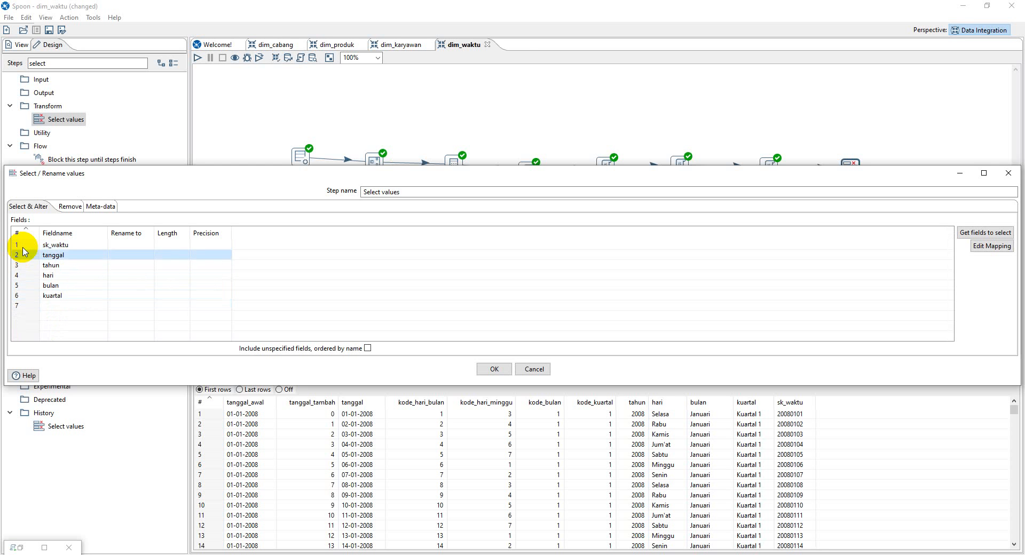
key("Down")
key("Up")
key("ctrl+Down")
key("ctrl+Down")
key("ctrl+Down")
key("ctrl+Down")
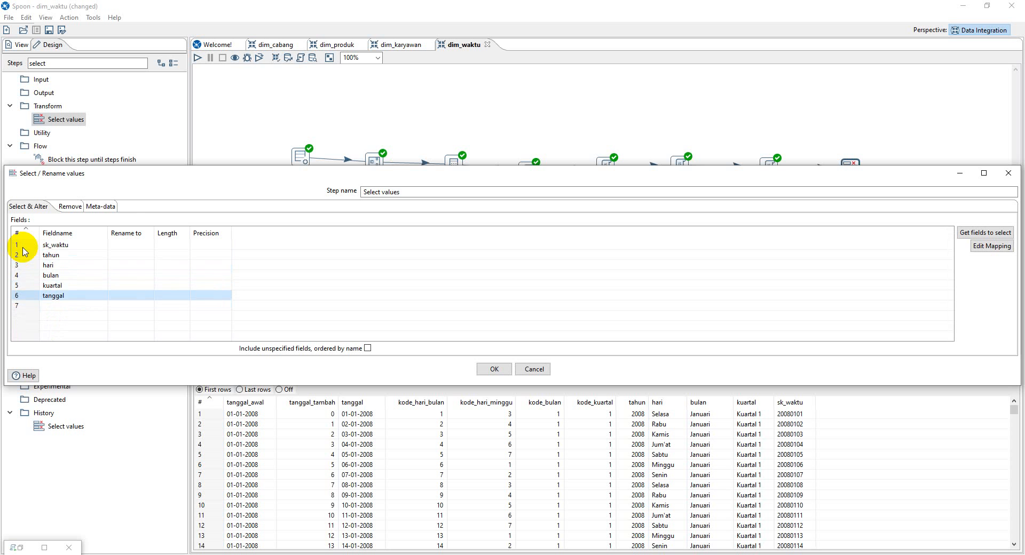
Step: Reorder the selected fields so that hari and bulan come before tahun
key("Up")
key("Up")
key("Up")
key("ctrl+Up")
key("Down")
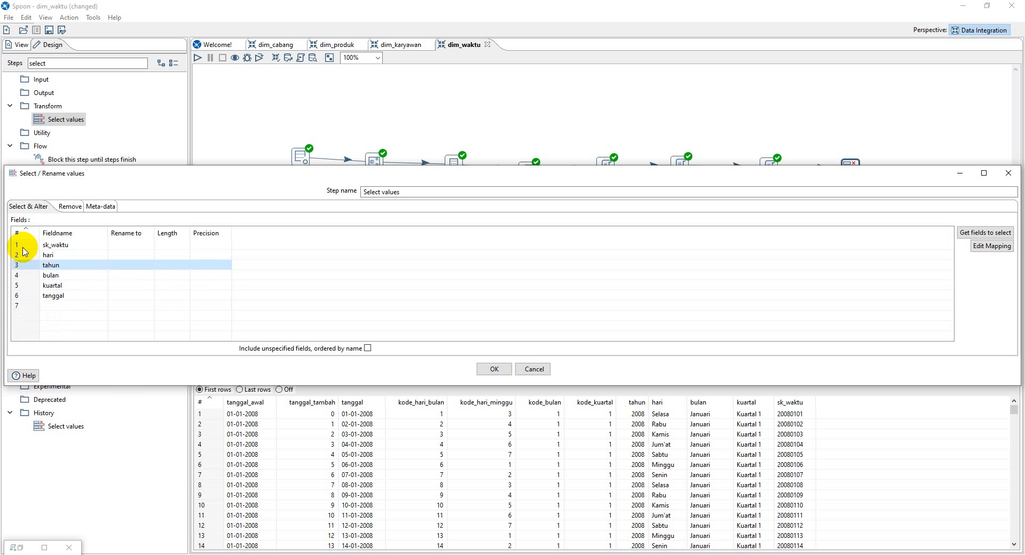
key("Down")
key("ctrl+Up")
Step: Move the kuartal field up between hari and bulan and accept the Select values settings
key("Down")
key("Down")
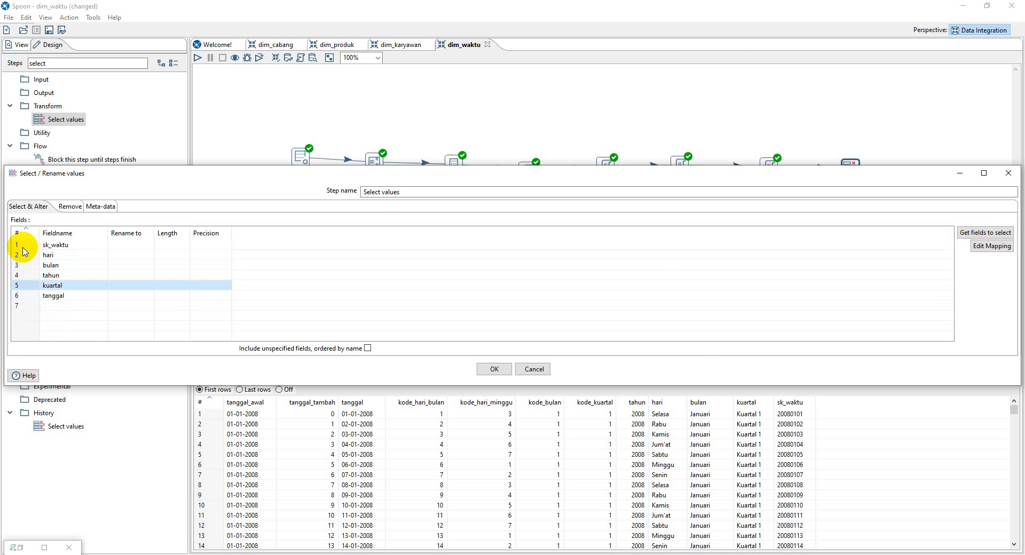
key("ctrl+Up")
key("alt+Tab")
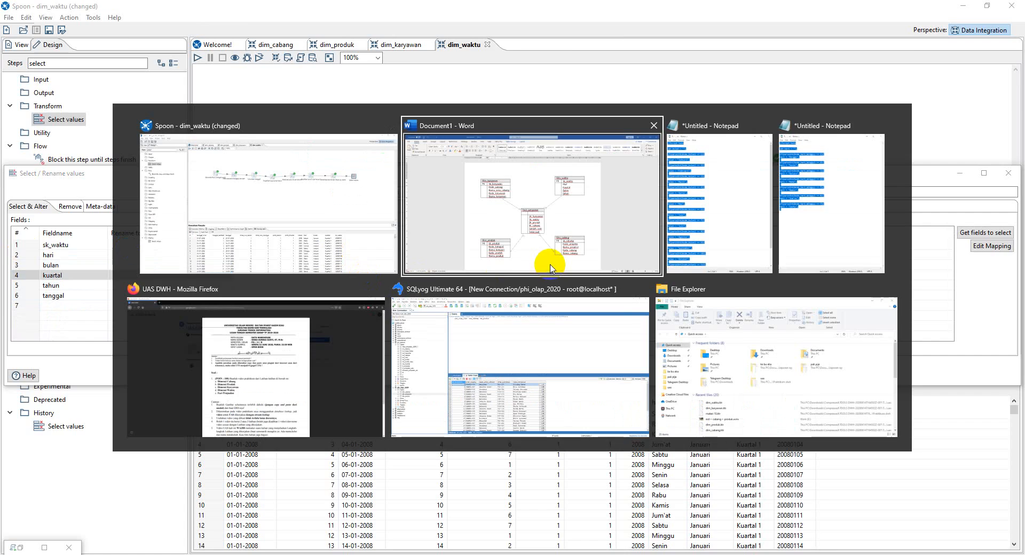
key("alt+Tab")
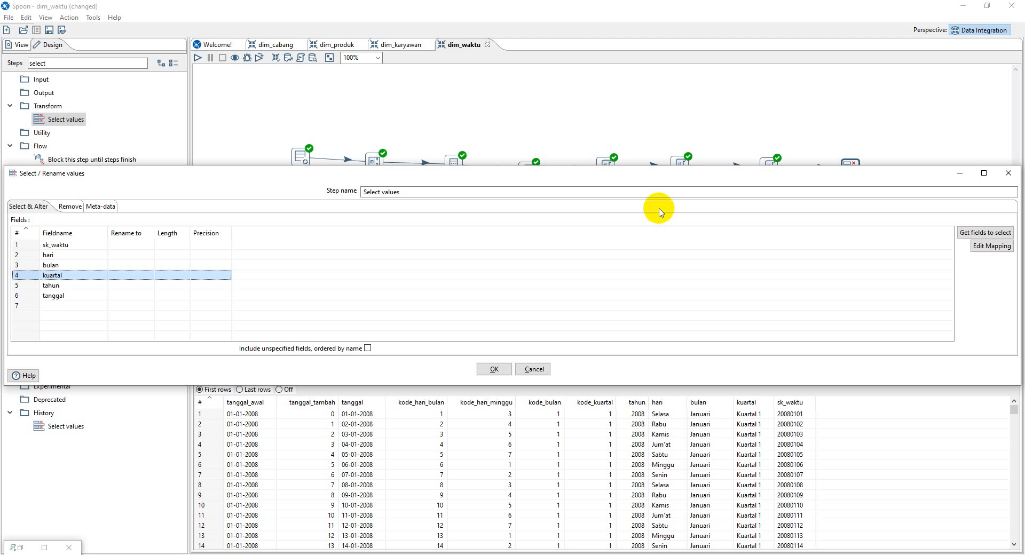
key("ctrl+Up")
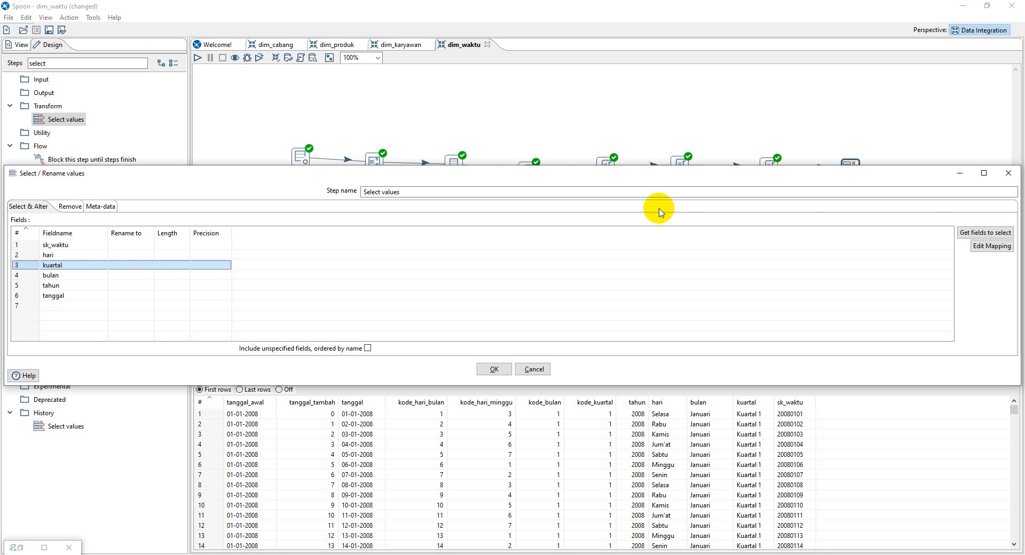
left_click(492, 369)
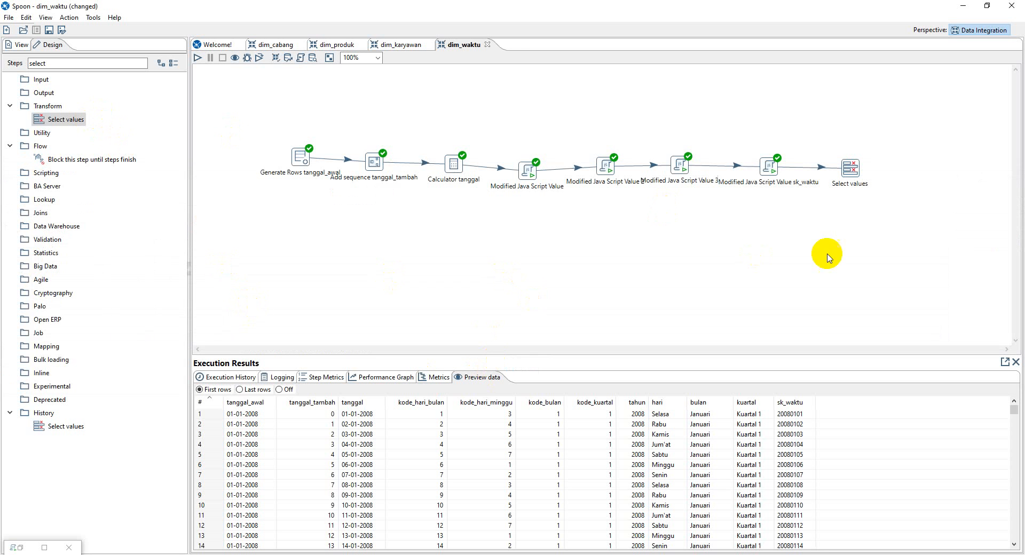
Step: Add a Table output step after Select values and connect it as the main output of step
double_click(73, 64)
type("o")
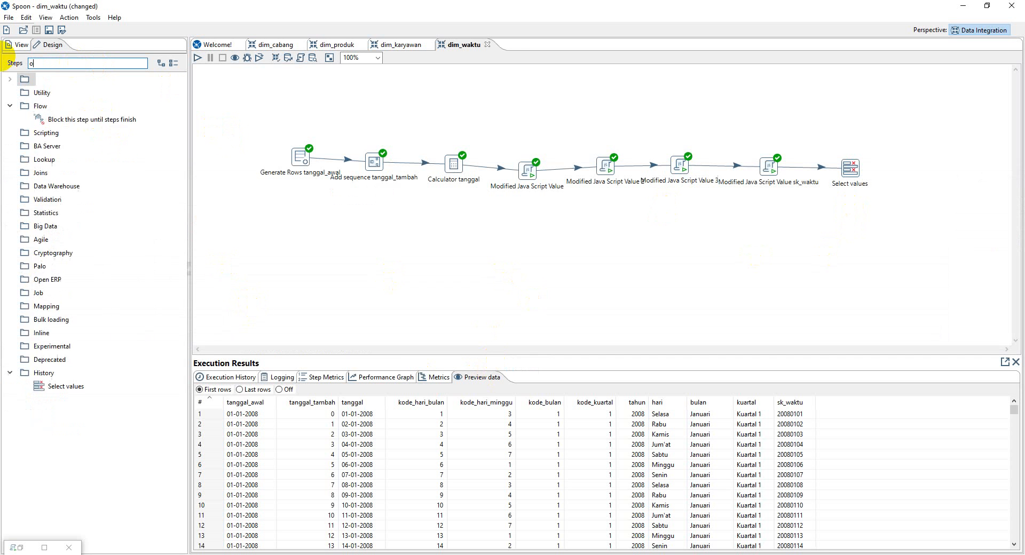
type("utput")
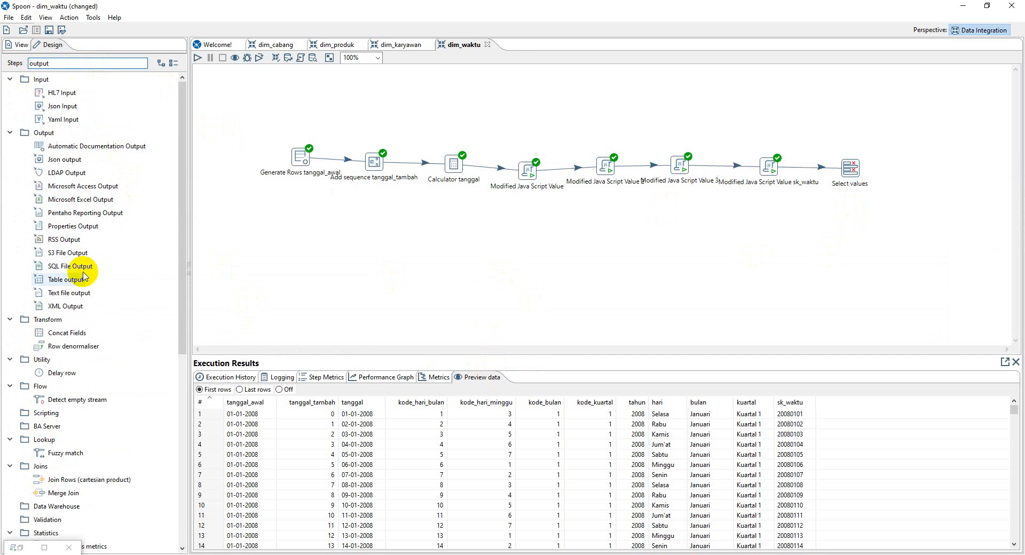
left_click_drag(66, 279, 903, 169)
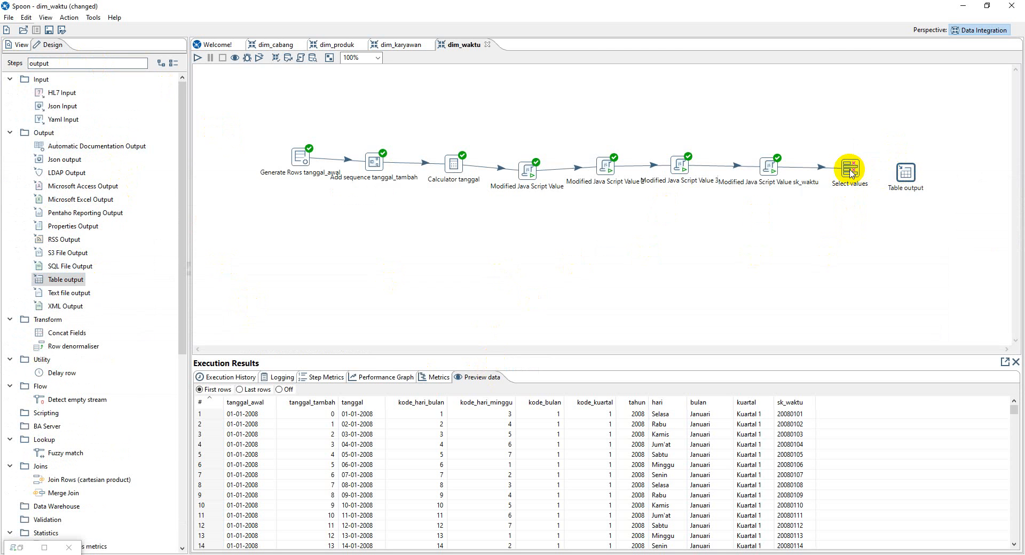
mouse_move(854, 179)
left_click_drag(863, 201, 906, 172)
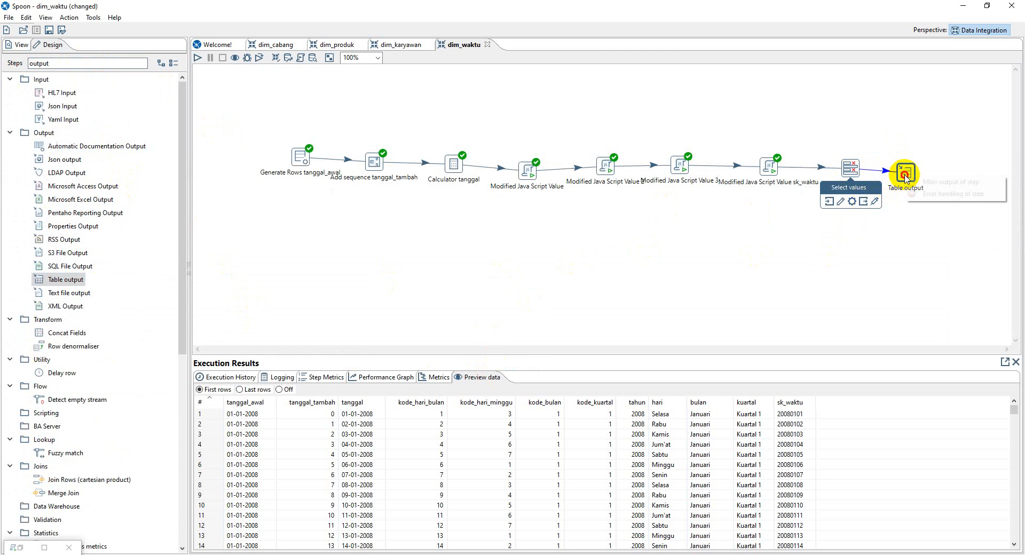
left_click(939, 184)
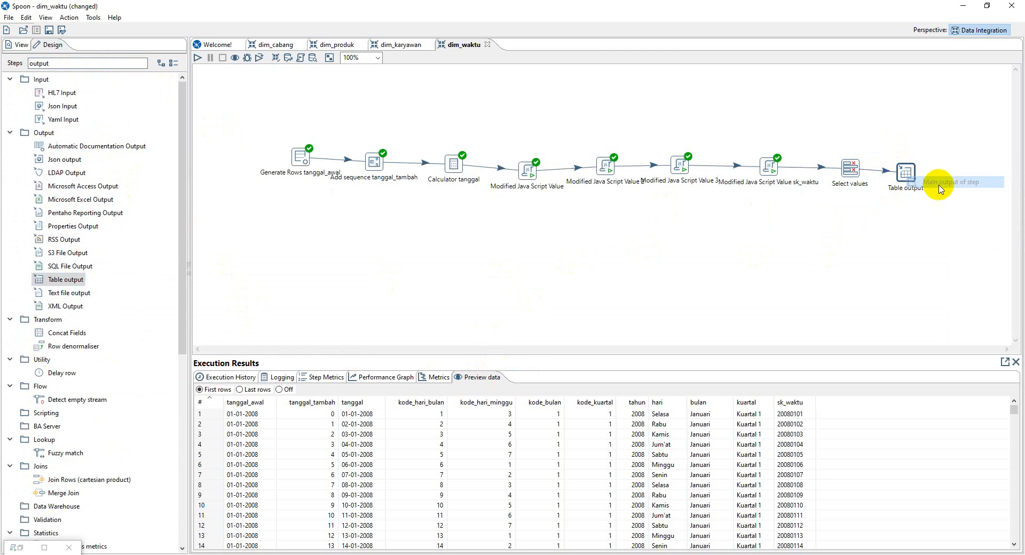
Step: Name the output step Table output dim_waktu, with connection phi olap and target table dim_waktu
double_click(906, 172)
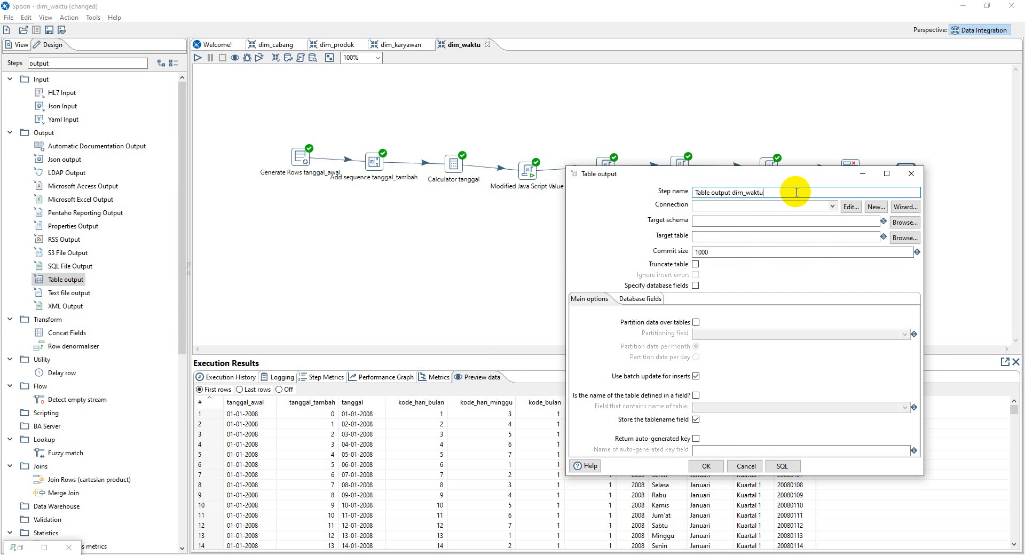
left_click(832, 207)
left_click(762, 219)
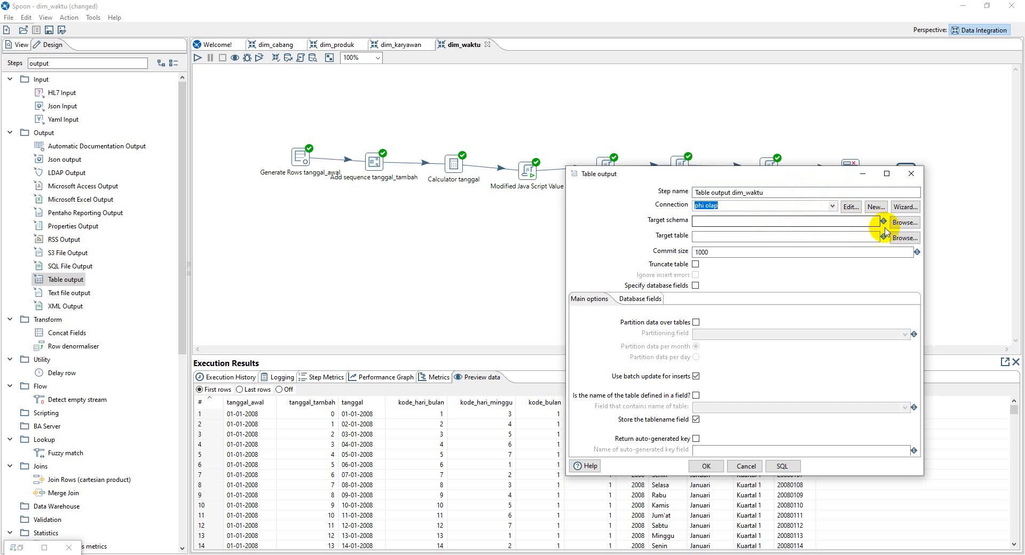
left_click_drag(766, 192, 736, 192)
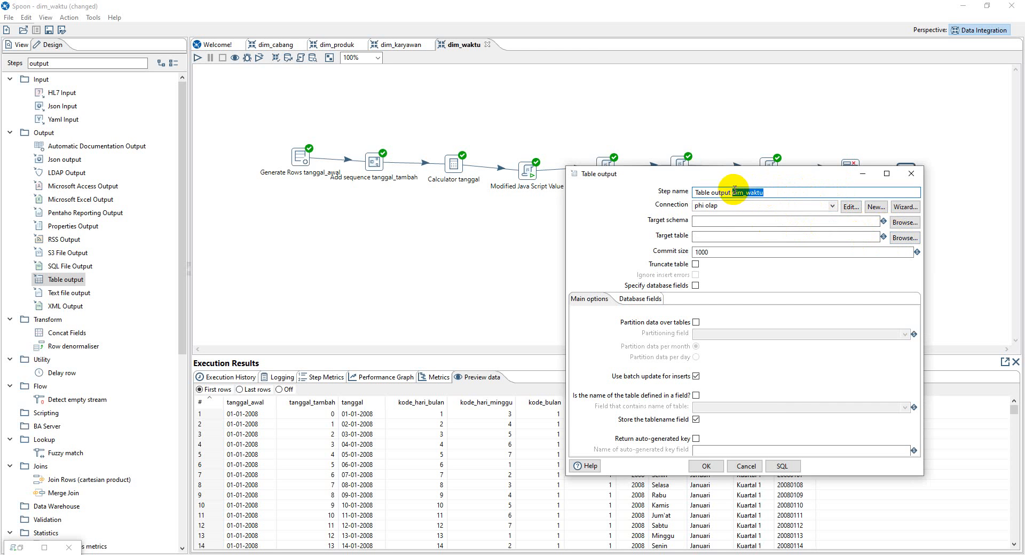
key("ctrl+c")
left_click(723, 235)
key("ctrl+v")
Step: Generate and execute the SQL that creates the dim_waktu table, and accept the Table output settings
left_click(784, 466)
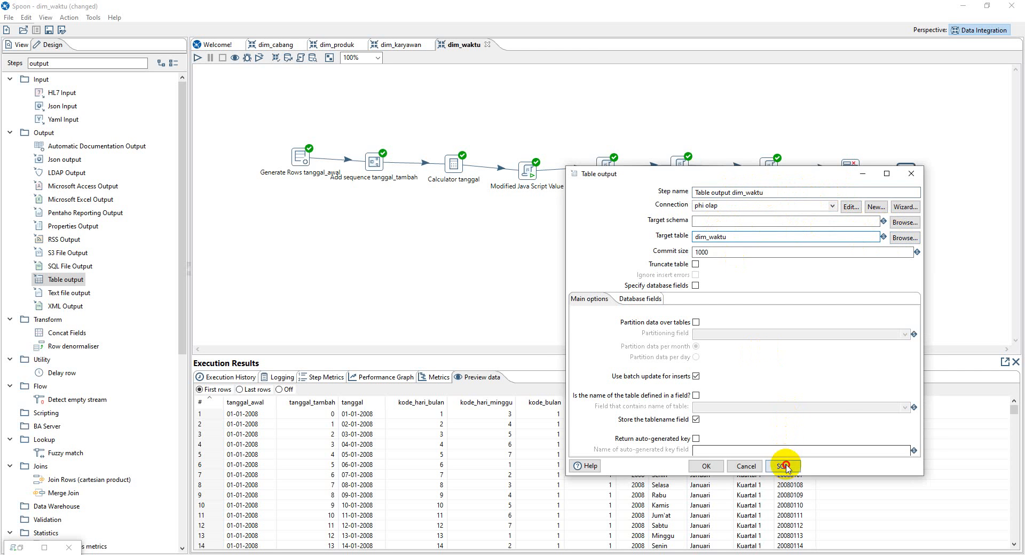
left_click(464, 313)
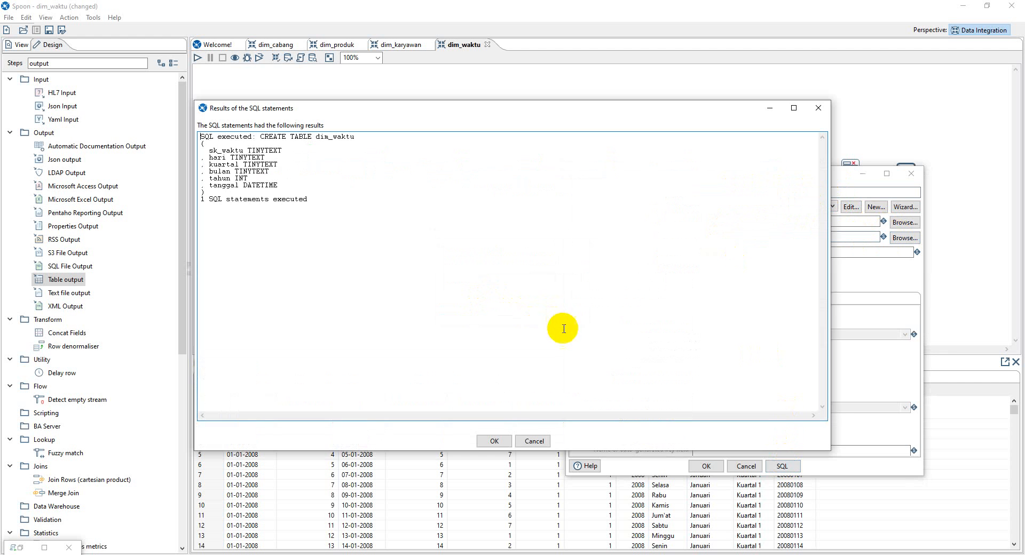
left_click(495, 441)
left_click(556, 311)
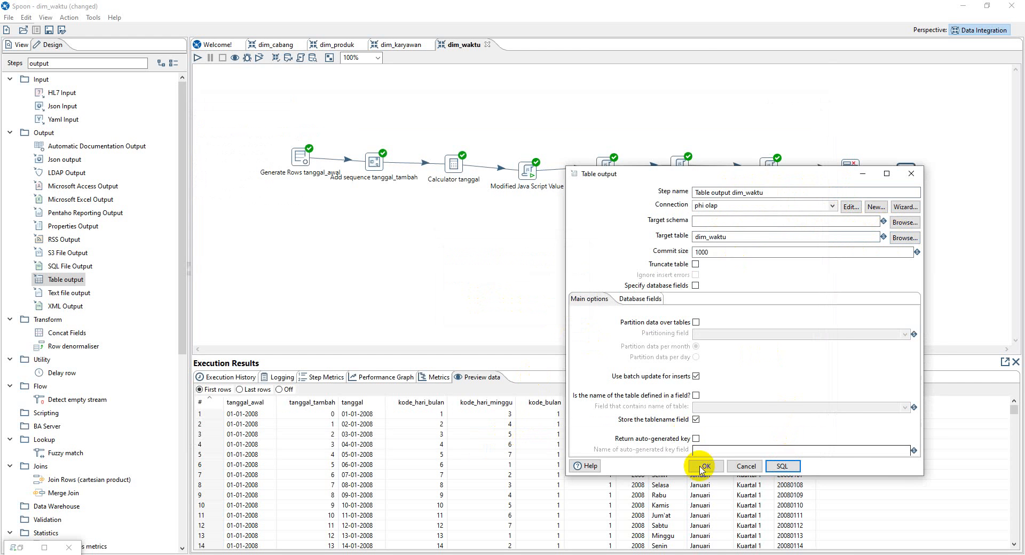
left_click(702, 466)
Step: Run the dim_waktu transformation with local execution and view its metrics and preview data
left_click(197, 57)
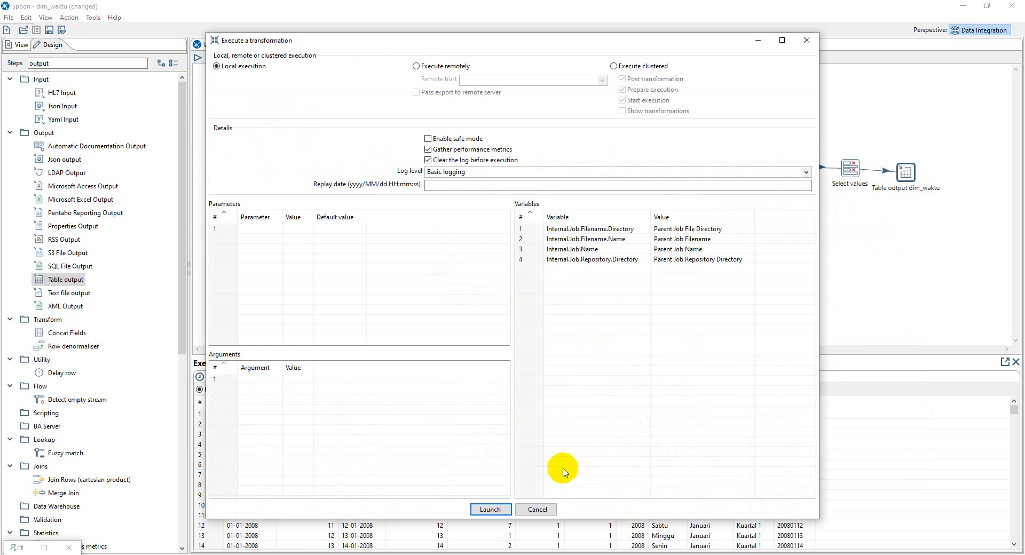
left_click(490, 510)
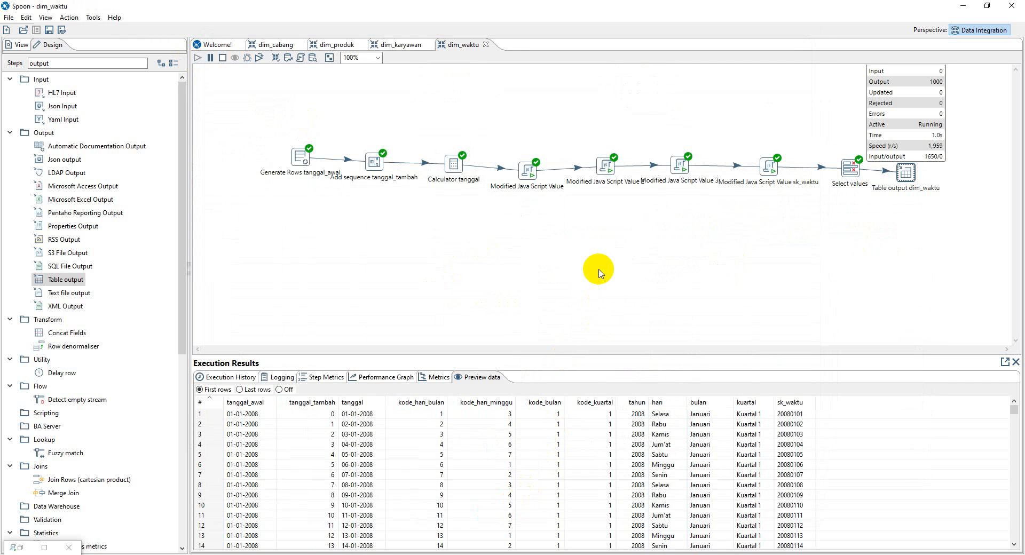
left_click(439, 378)
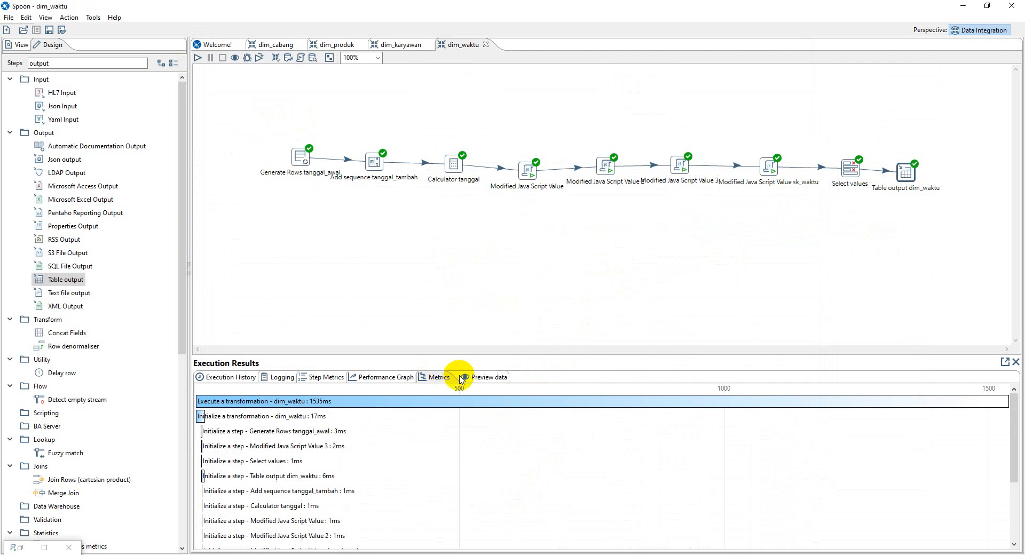
left_click(480, 377)
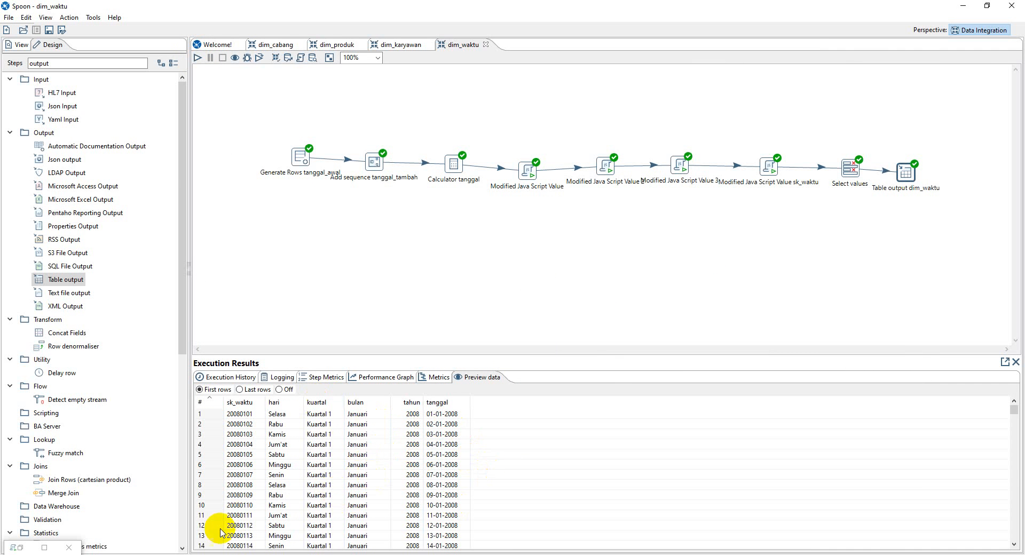
Step: Switch to SQLyog, reload the phi_olap_2020 table list and view the data of the dim_waktu table
key("alt+Tab")
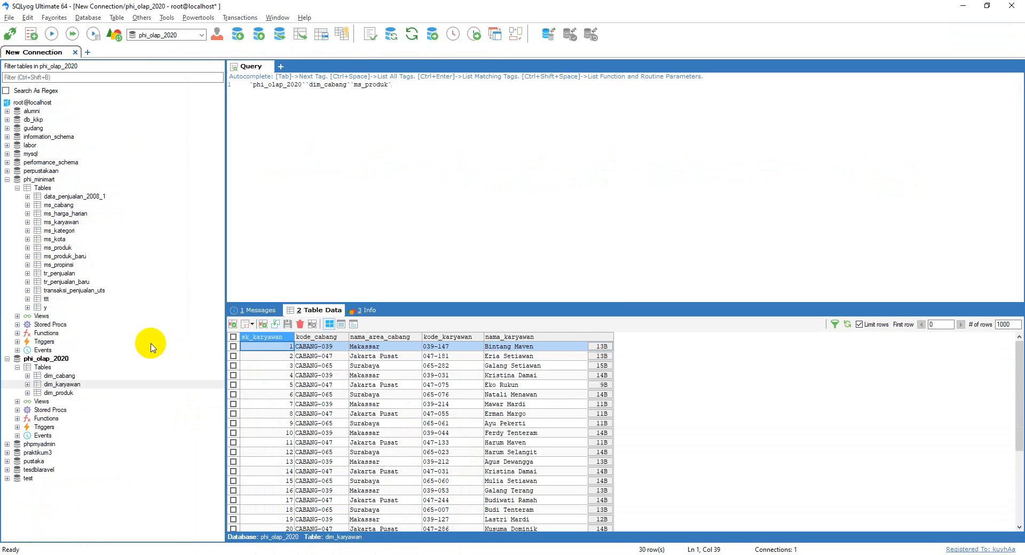
left_click(7, 359)
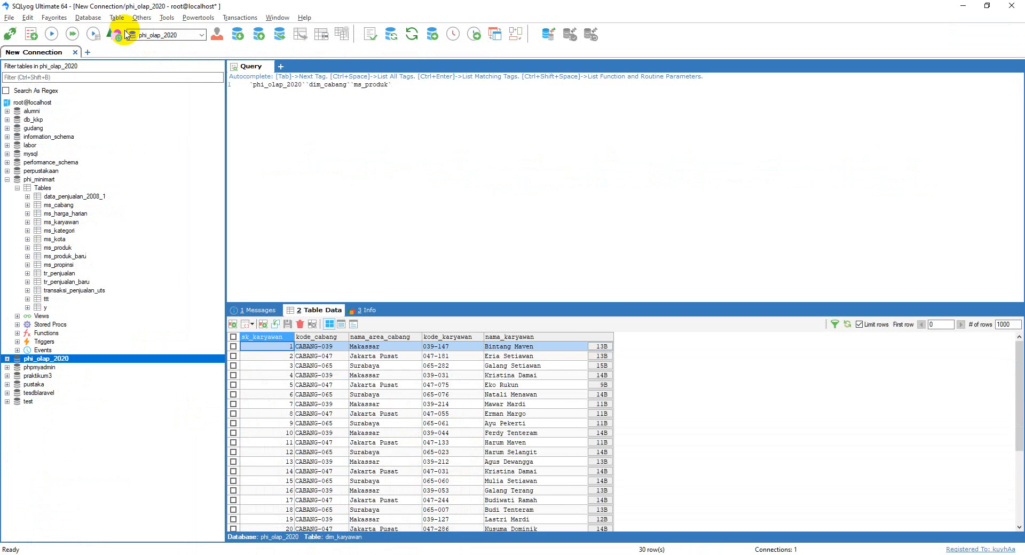
left_click(18, 367)
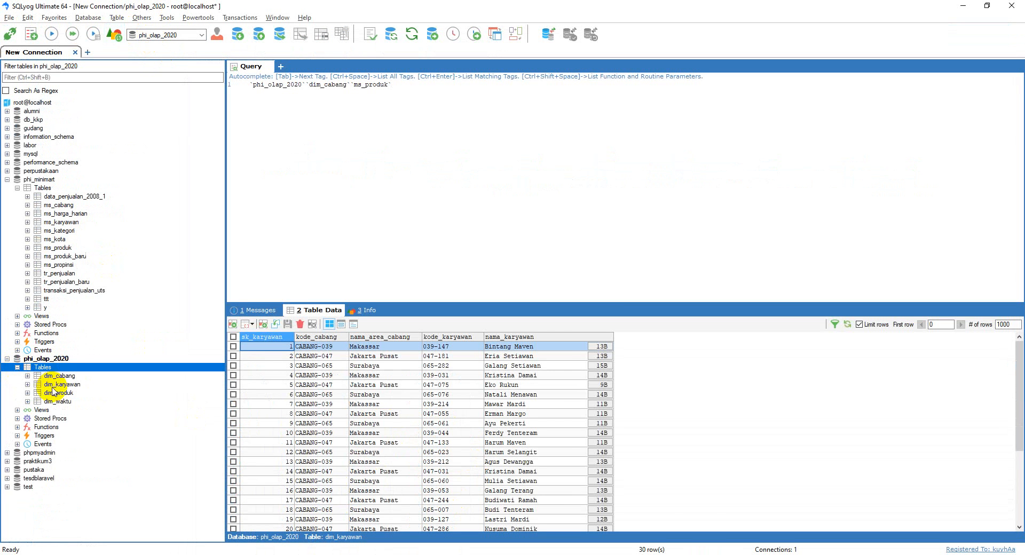
left_click(56, 401)
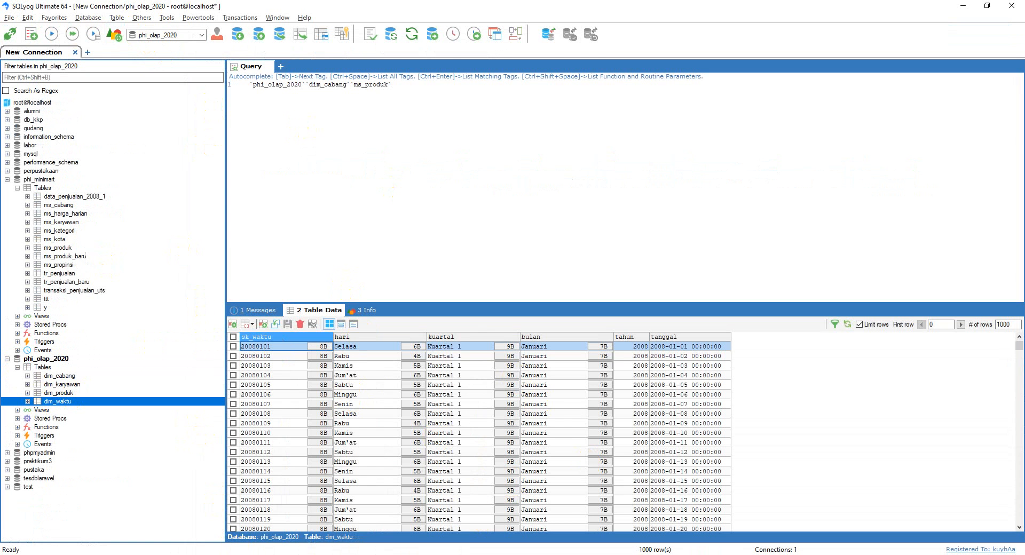
Step: Check the Fact Penjualan exercise in the UAS DWH assignment document open in Firefox
left_click(220, 554)
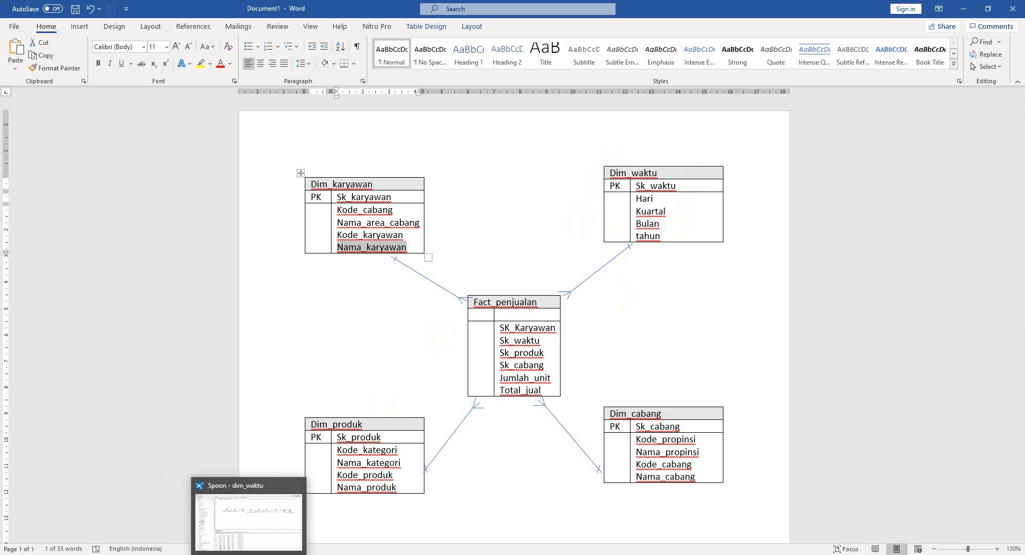
mouse_move(217, 554)
left_click(88, 554)
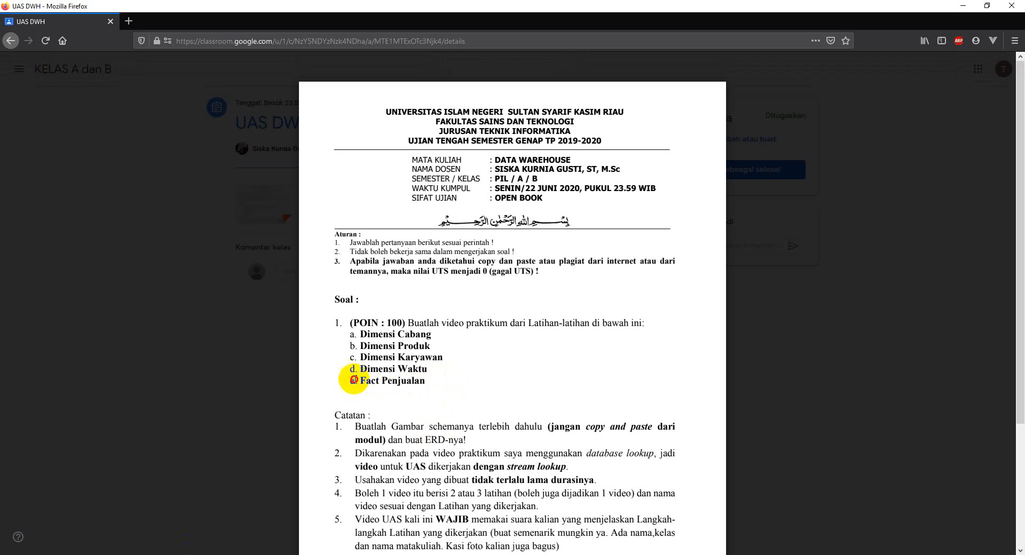
left_click_drag(354, 380, 368, 391)
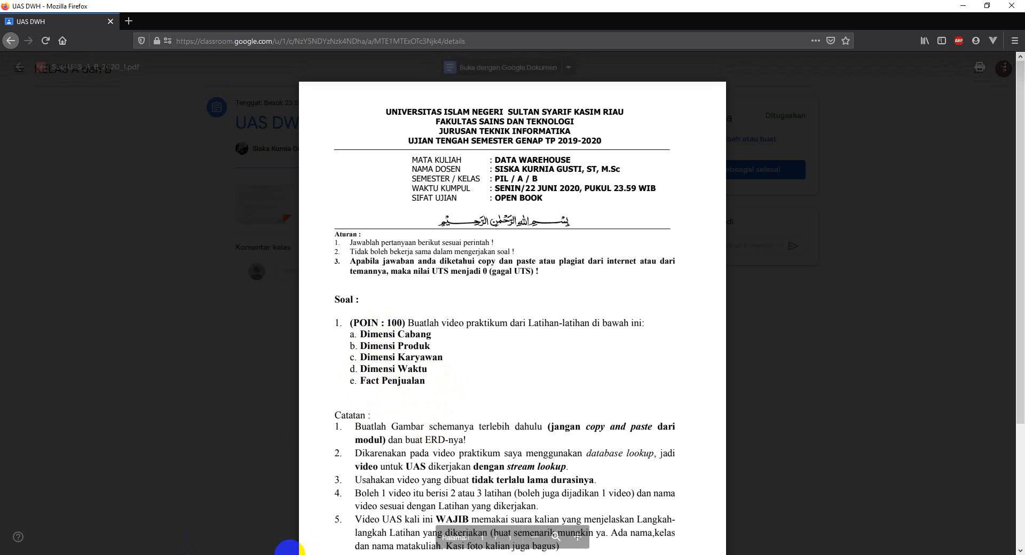
Step: In the Word schema document, correct the first Fact_penjualan field name to Sk_Karyawan
key("alt+Tab")
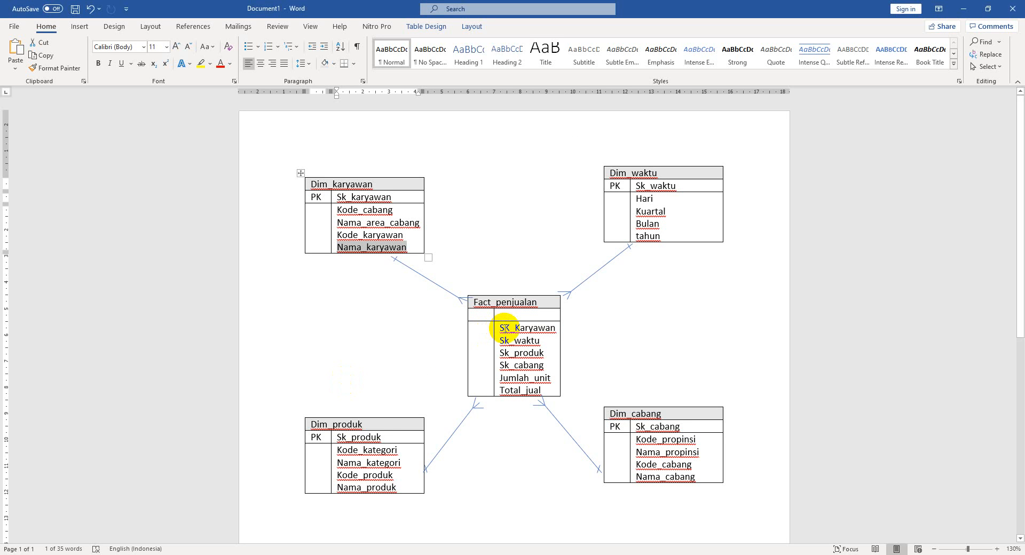
left_click(511, 328)
key("BackSpace")
type("k")
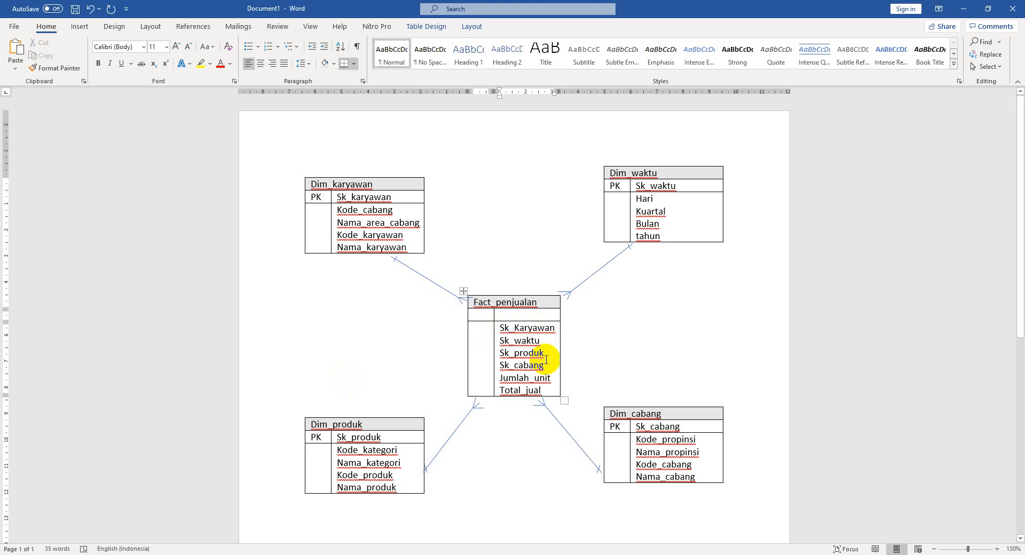
Step: Label the Fact_penjualan fields Sk_Karyawan, Sk_waktu, Sk_produk and Sk_cabang as FK1, FK2, FK3 and FK4
left_click(482, 334)
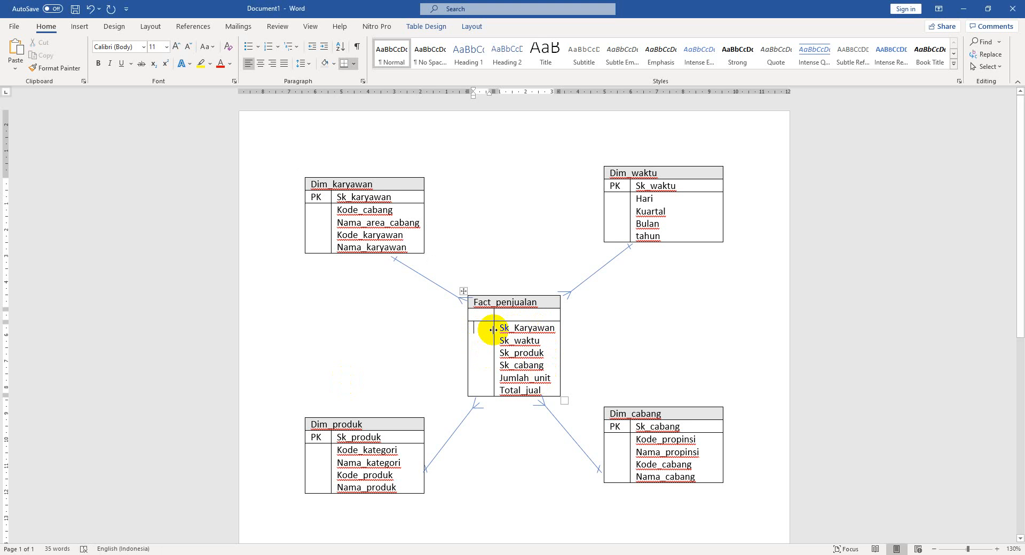
type("FK1")
key("Down")
left_click(491, 324)
key("Return")
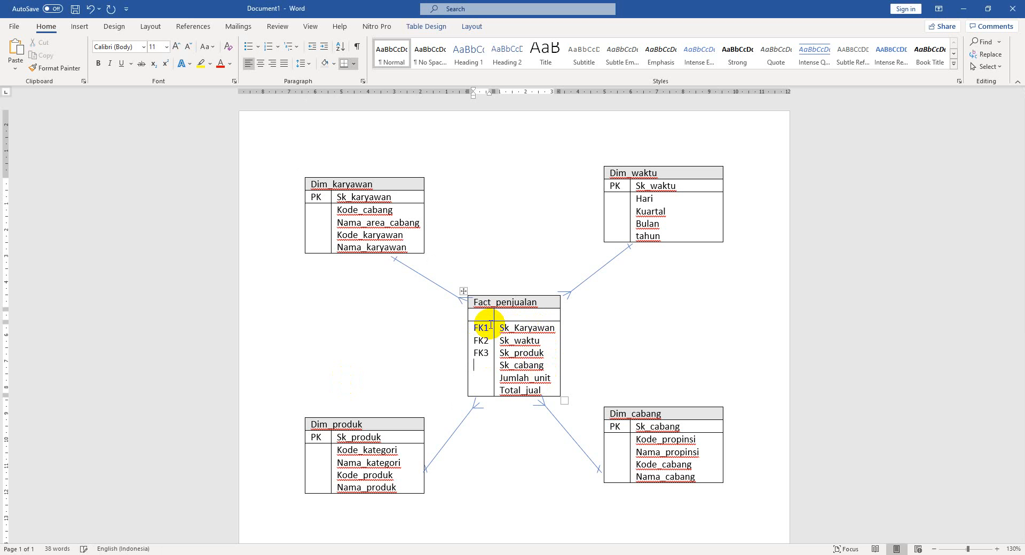
left_click(662, 369)
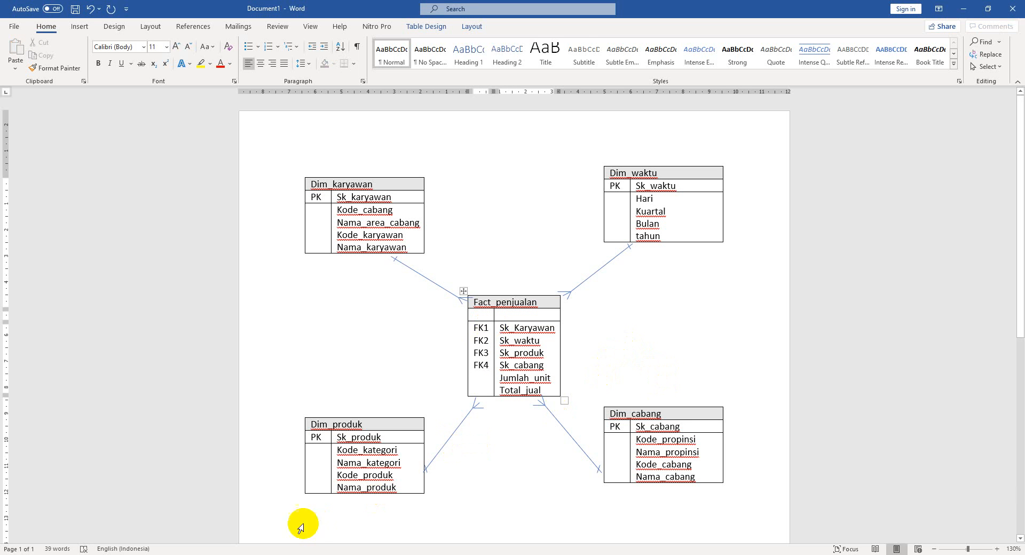
Step: Switch to Spoon, close the existing fact transformation and create a new blank transformation
key("alt+Tab")
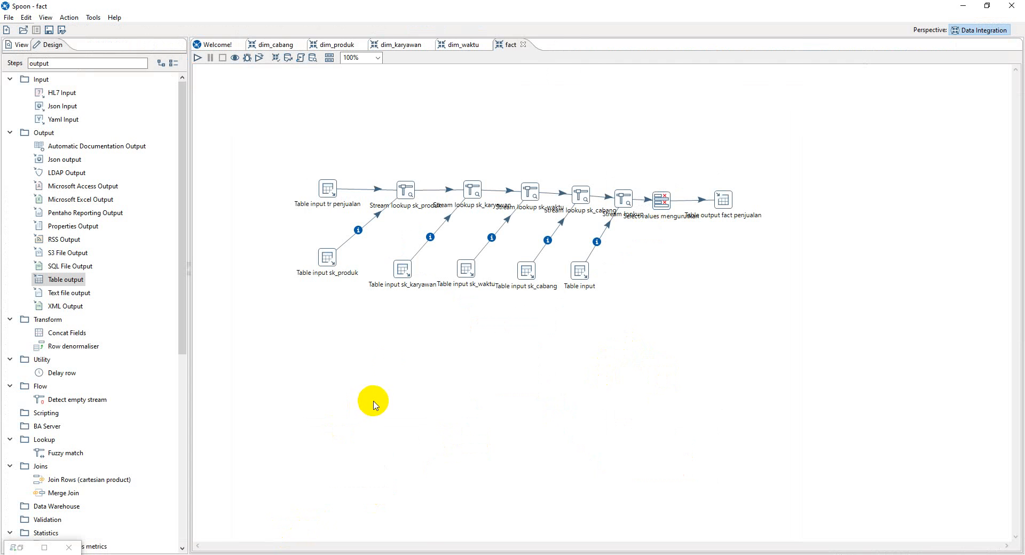
left_click(524, 45)
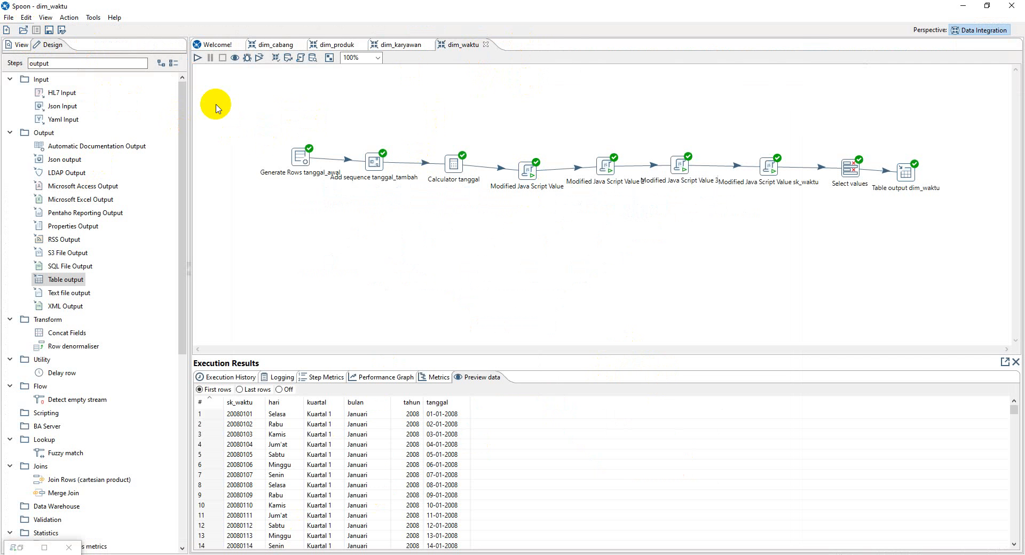
key("ctrl+n")
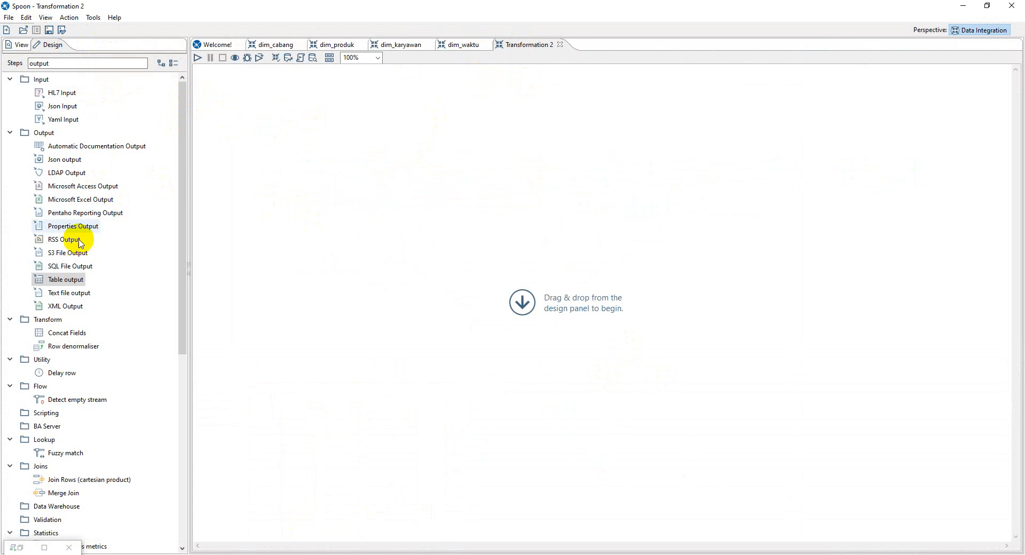
Step: Filter the available steps by INPUT and add a Table input step to the new transformation's canvas
left_click_drag(66, 64, 1, 63)
type("INPUT")
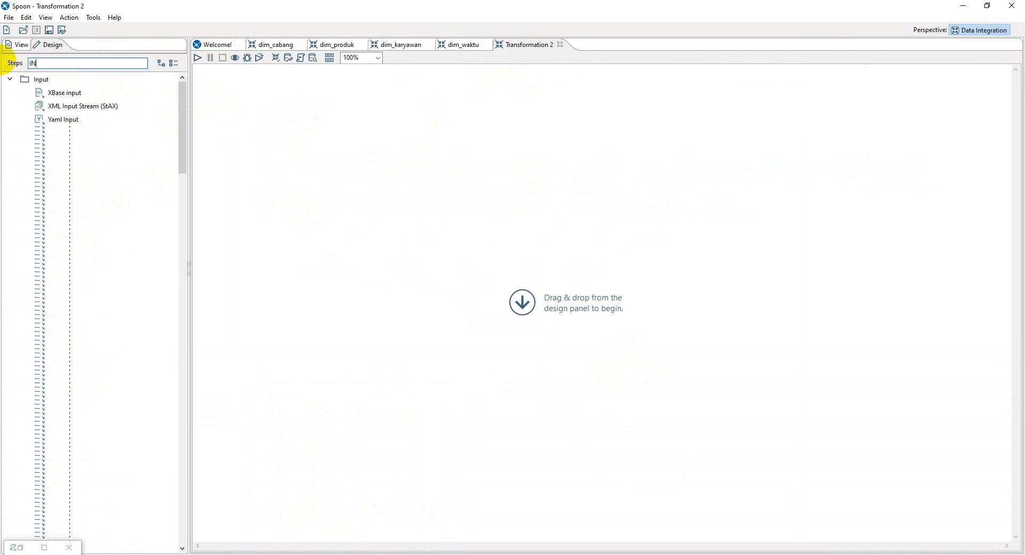
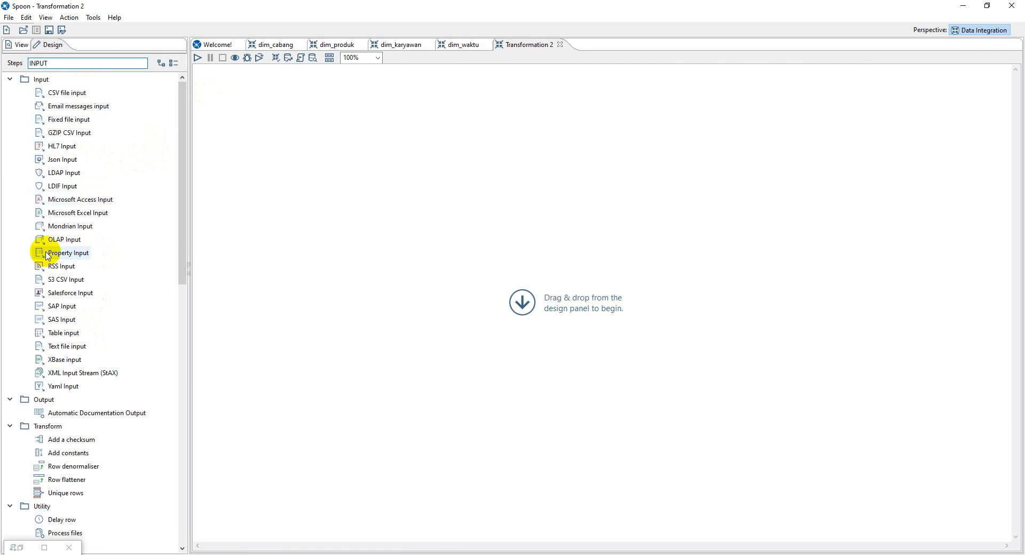
left_click_drag(72, 331, 327, 152)
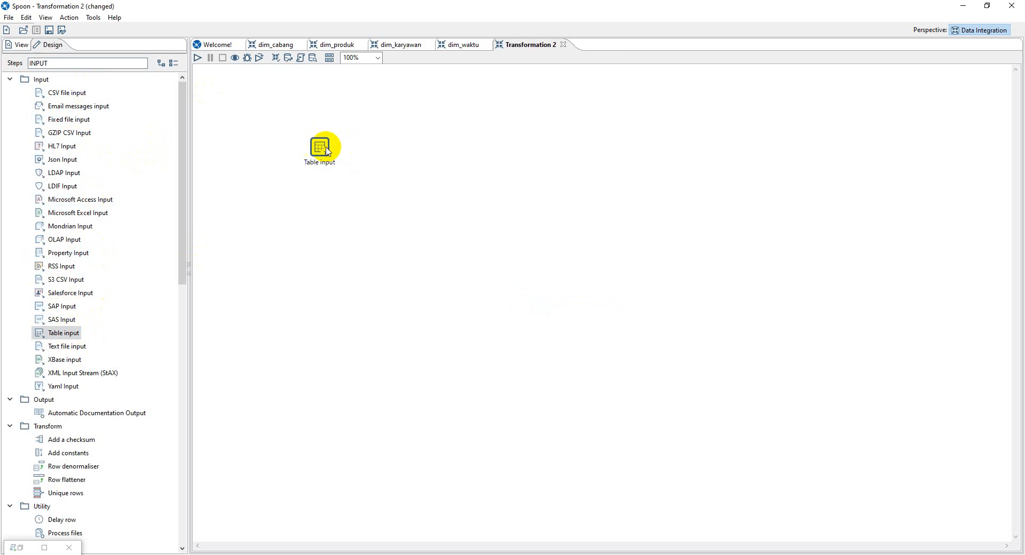
Step: Name the step Table input tr_penjualan and set its connection to phi
double_click(327, 152)
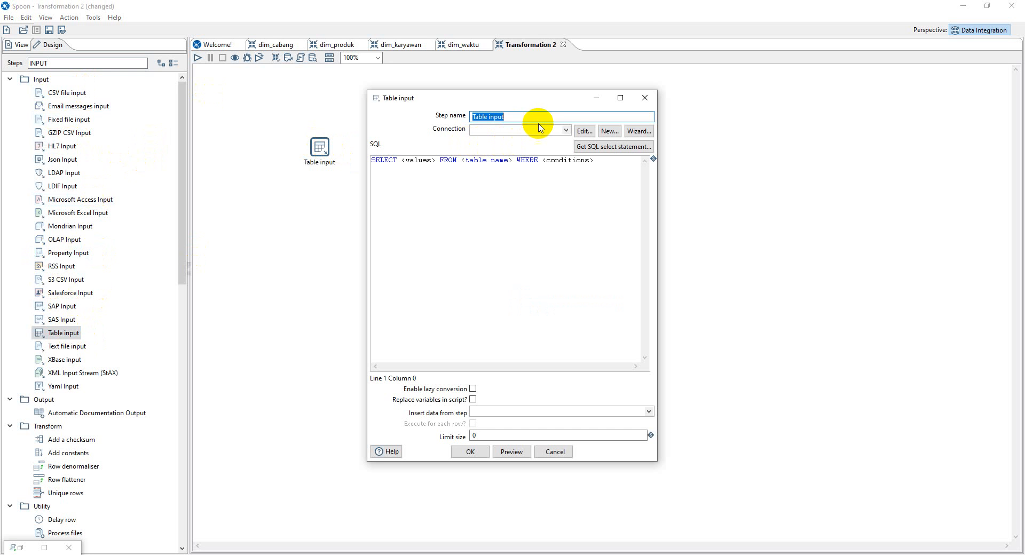
type("tr_penjualan")
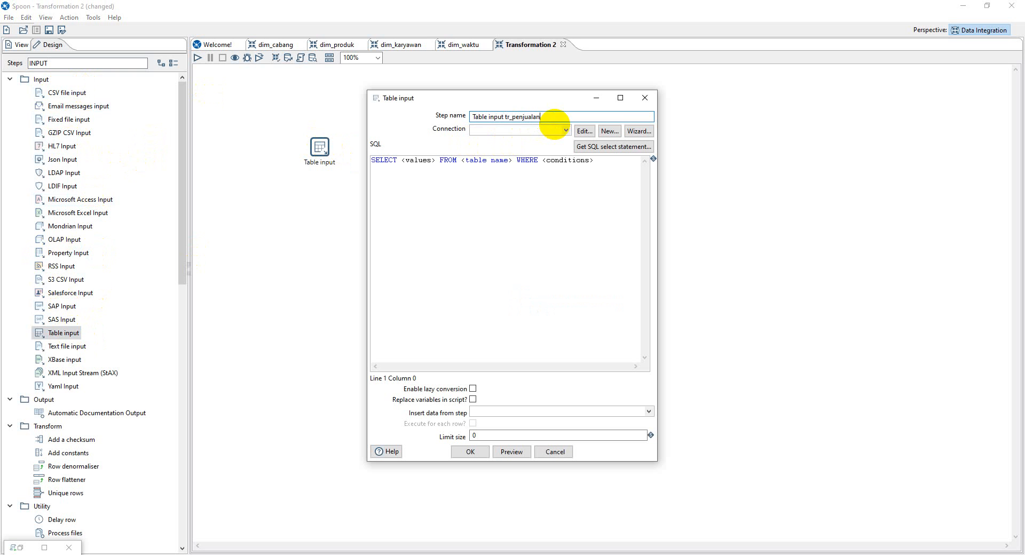
left_click(566, 130)
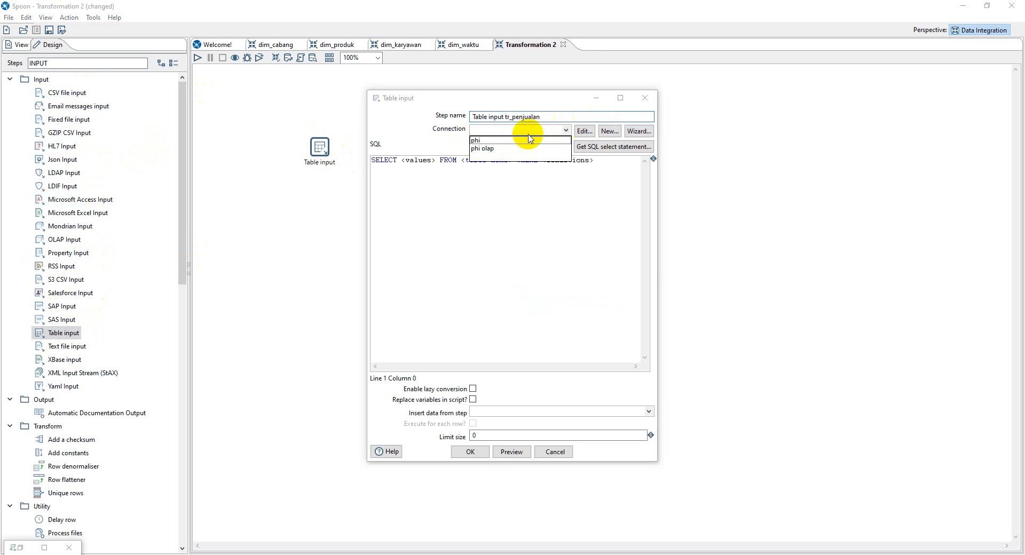
left_click(496, 150)
left_click(566, 130)
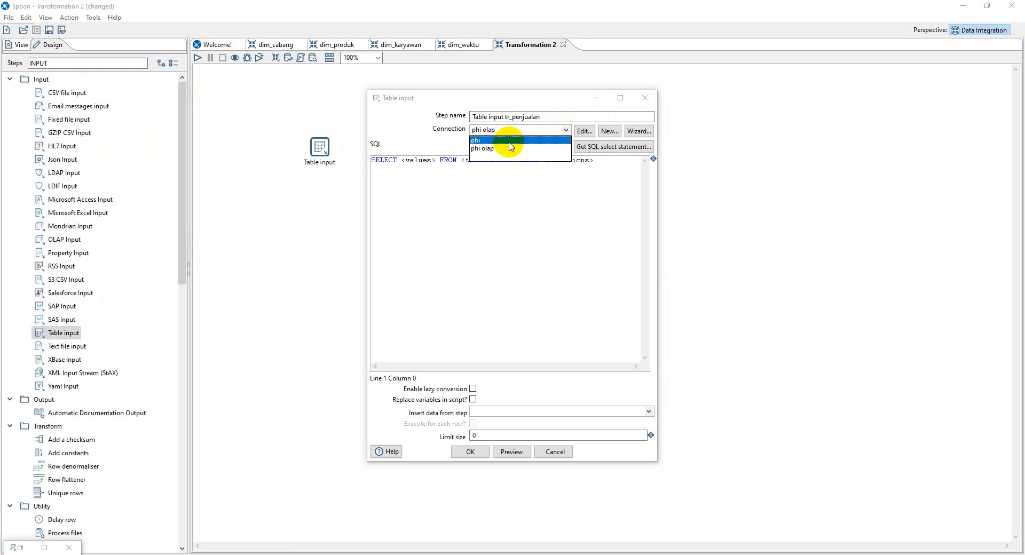
left_click(505, 140)
Step: Generate the SELECT statement from the tr_penjualan table with field names included, and accept the Table input settings
left_click(586, 147)
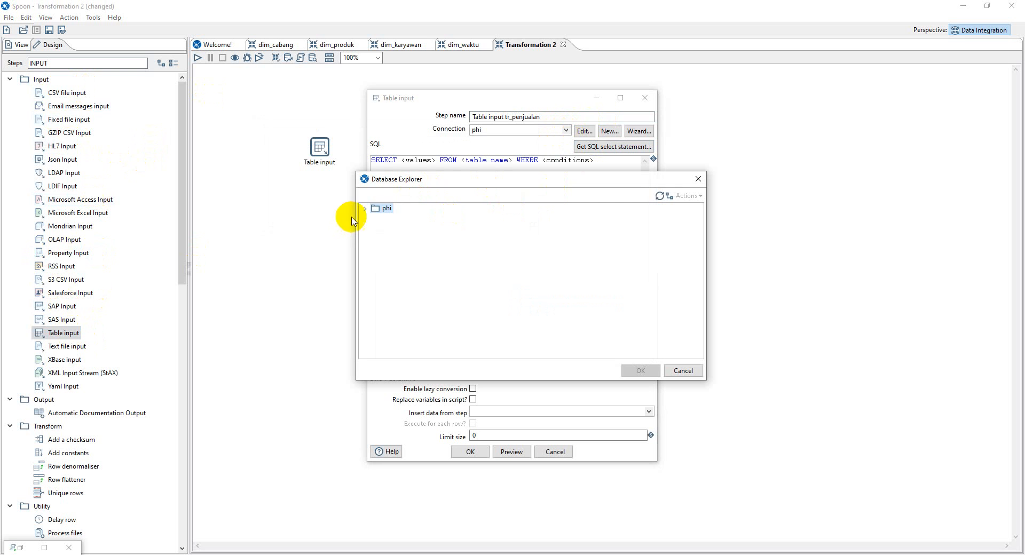
left_click(375, 228)
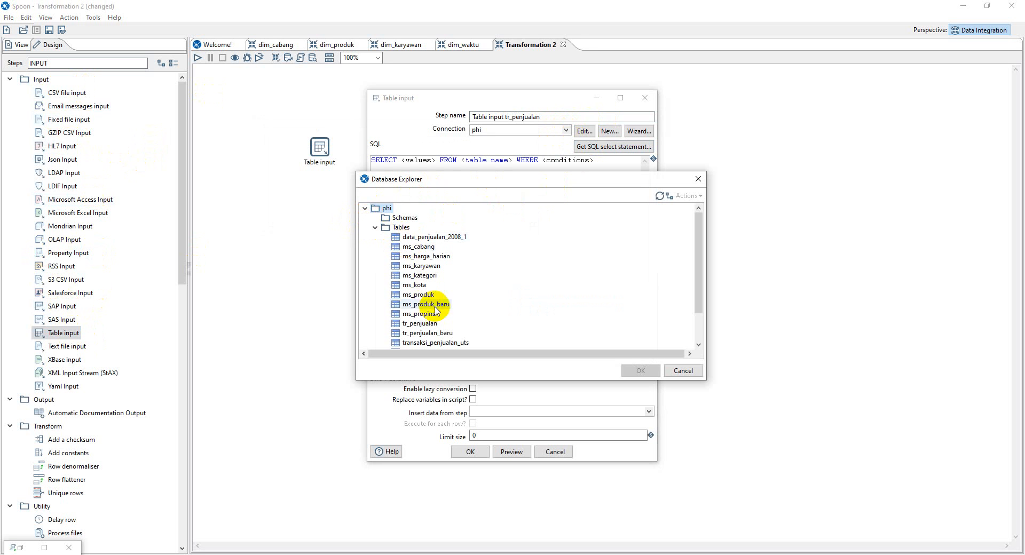
double_click(432, 325)
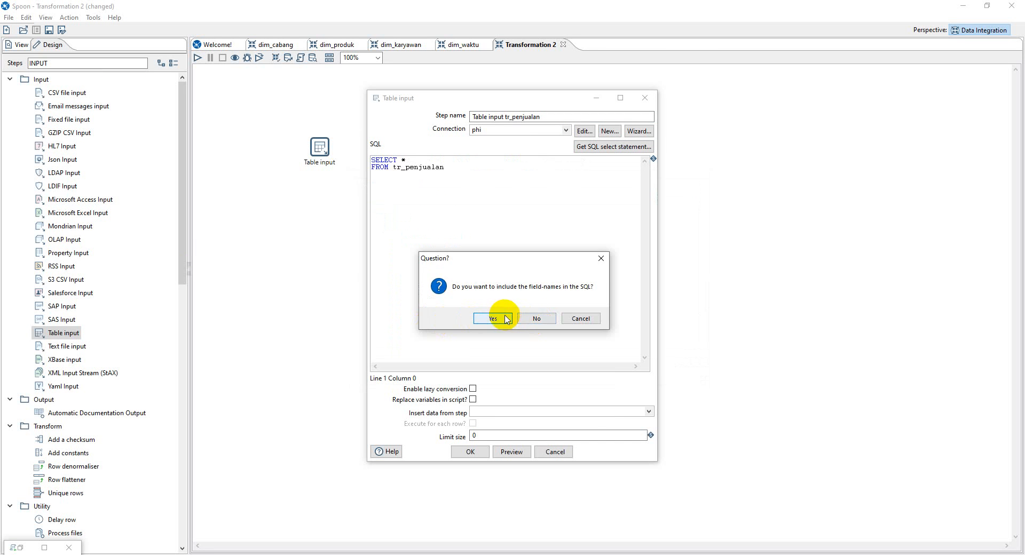
left_click(502, 319)
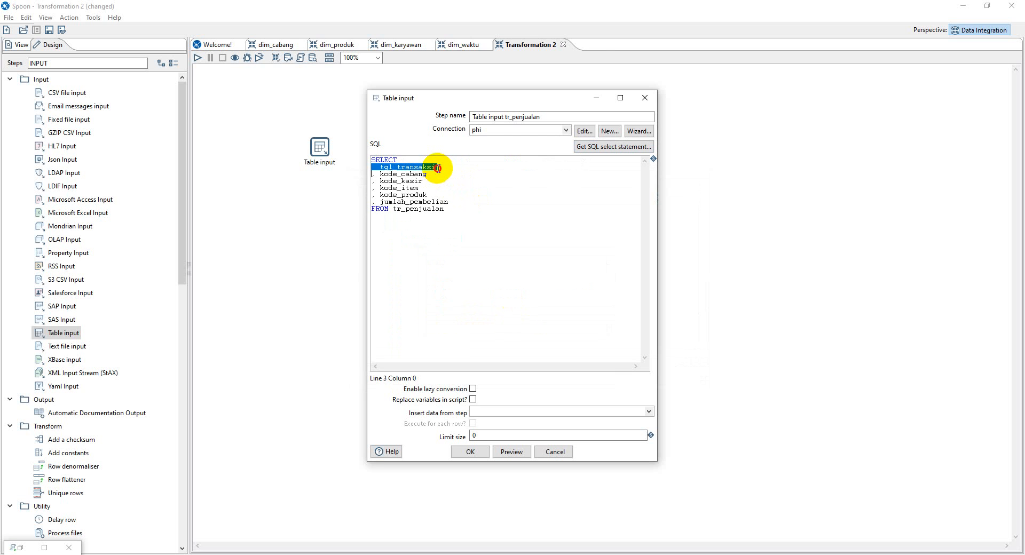
left_click(466, 206)
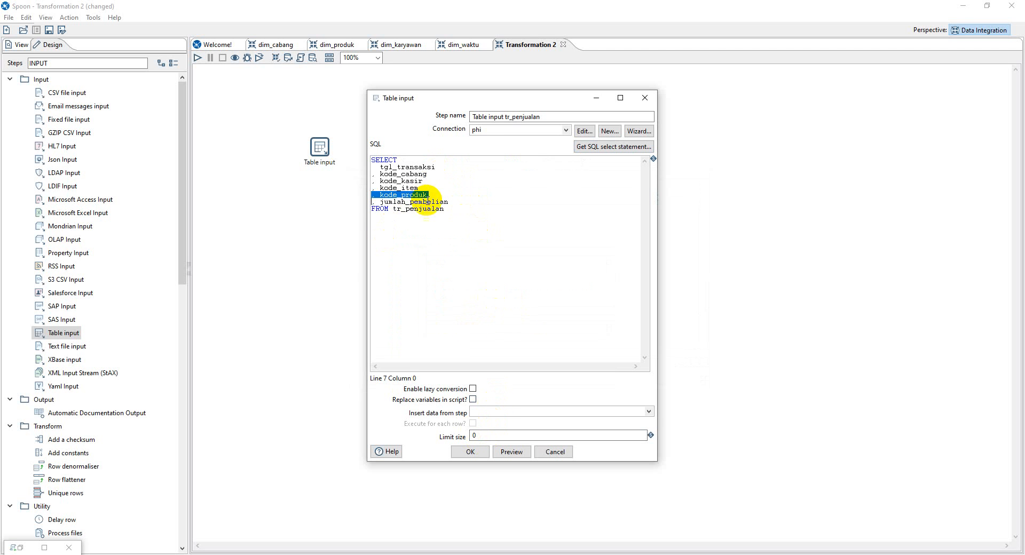
left_click(471, 452)
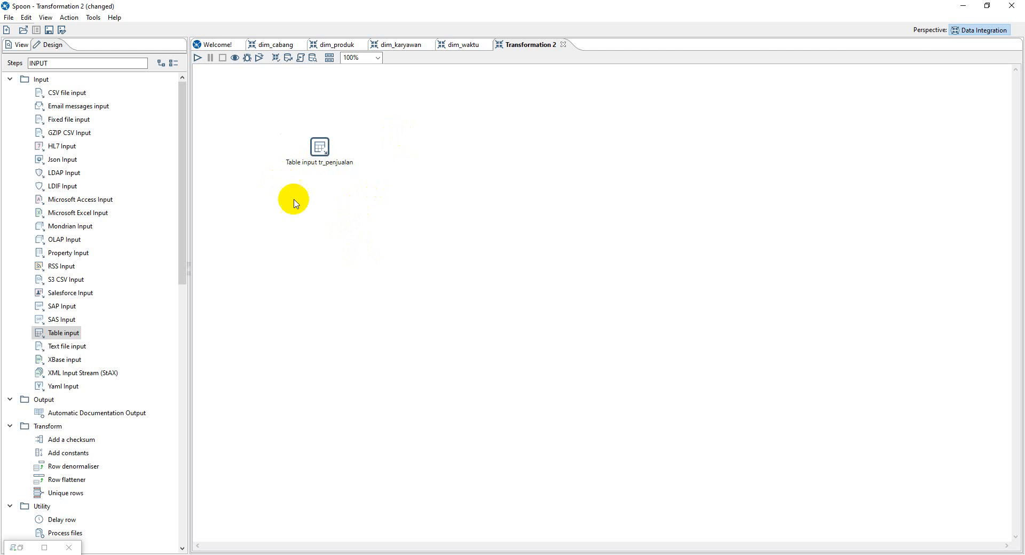
Step: Review the foreign keys of Fact_penjualan in the Word schema document, starting with Sk_Karyawan and Sk_waktu
left_click(240, 553)
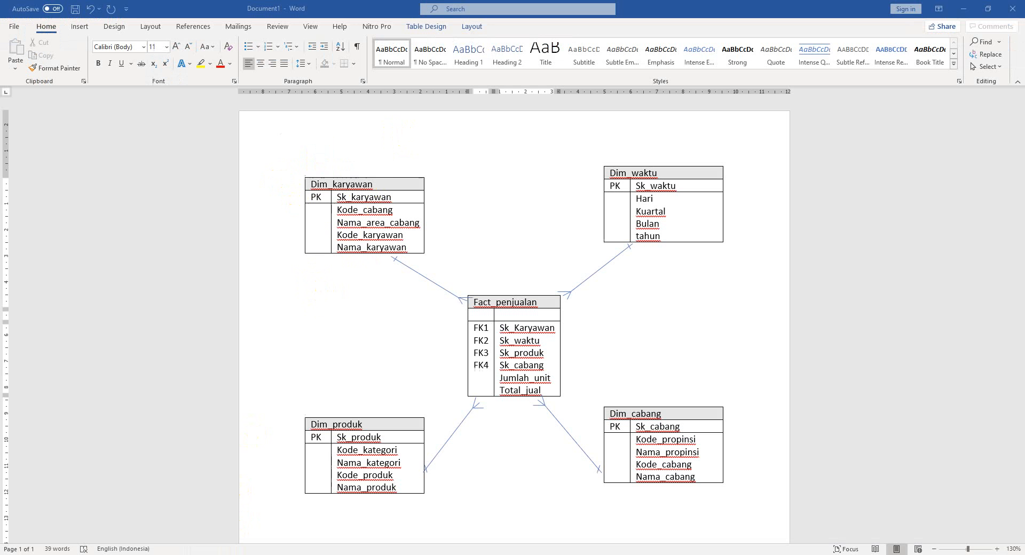
double_click(522, 329)
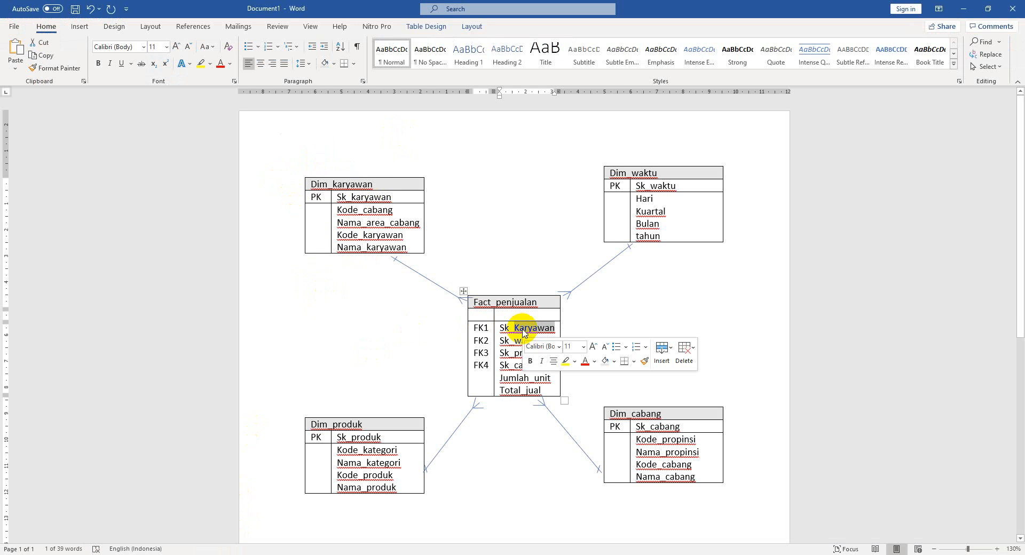
left_click(519, 329)
left_click_drag(520, 330, 516, 342)
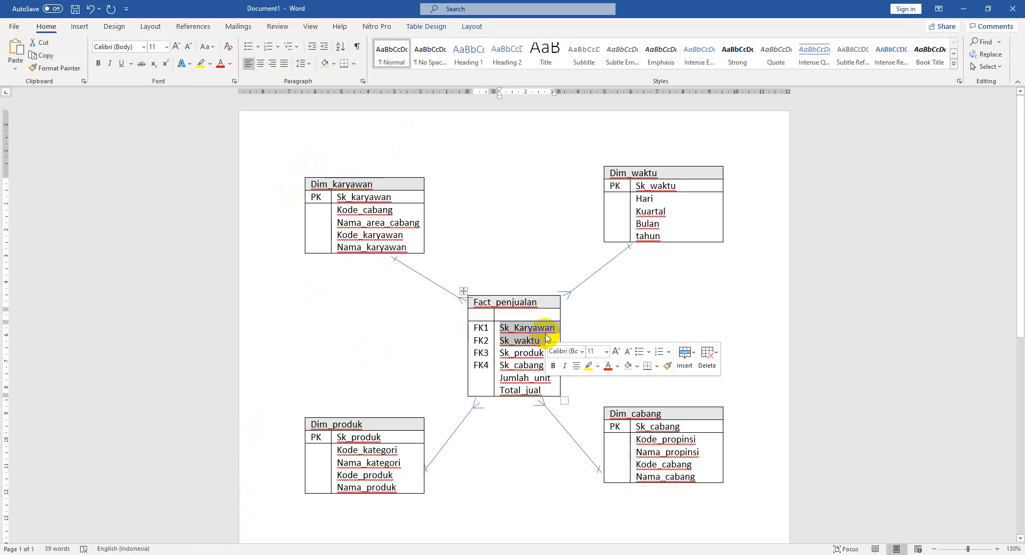
Step: Back in Spoon, add a second Table input step named Table input karyawan below the first, with connection phi olap
key("alt+Tab")
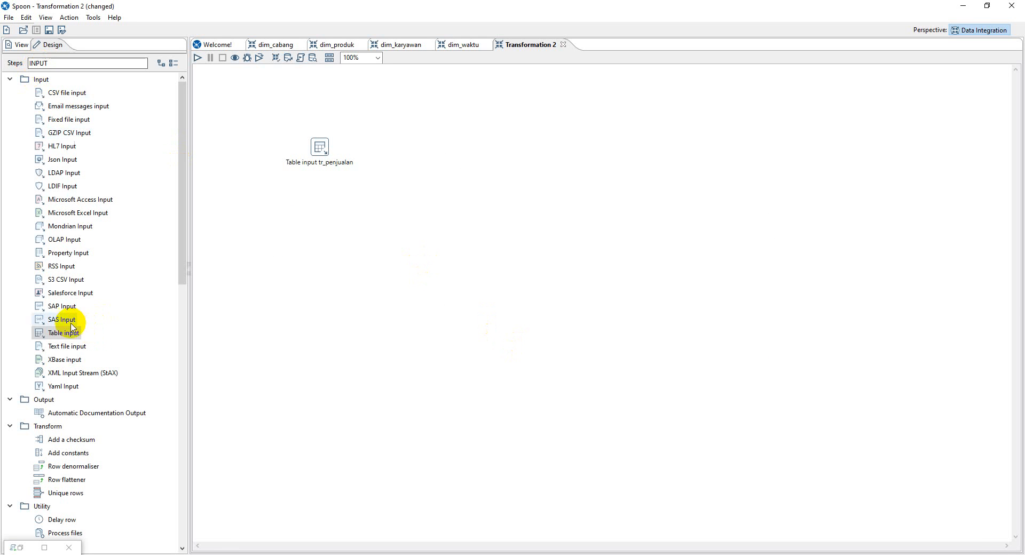
left_click_drag(63, 333, 316, 232)
double_click(319, 232)
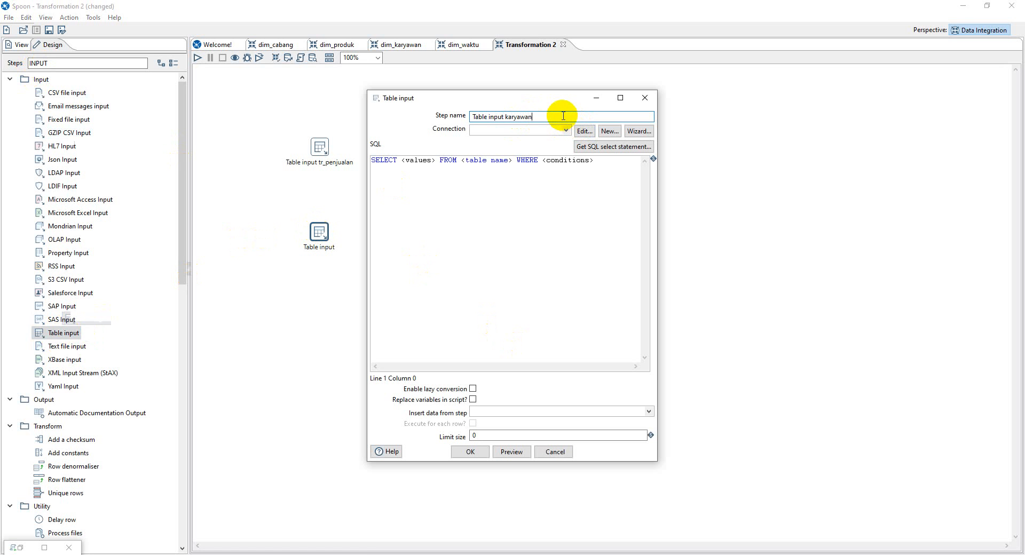
left_click(568, 132)
left_click(538, 145)
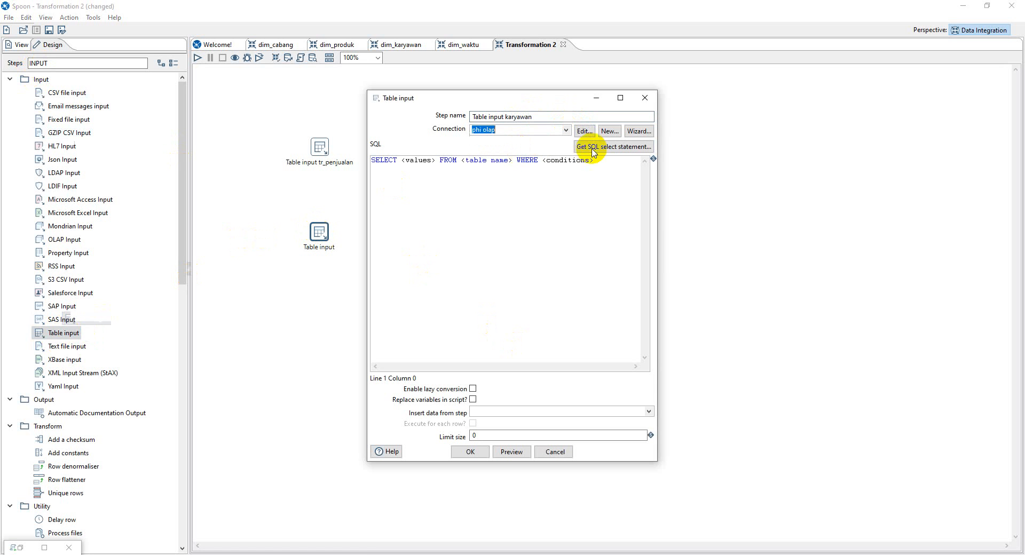
Step: Generate the SELECT statement from the dim_karyawan table with field names included, and accept the Table input karyawan settings
left_click(584, 147)
left_click(366, 209)
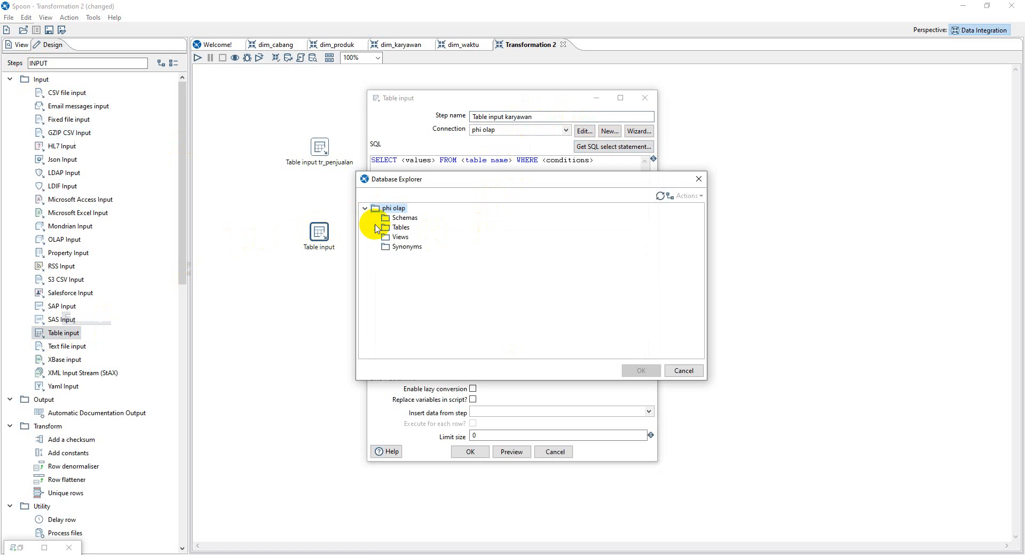
left_click(376, 228)
double_click(416, 249)
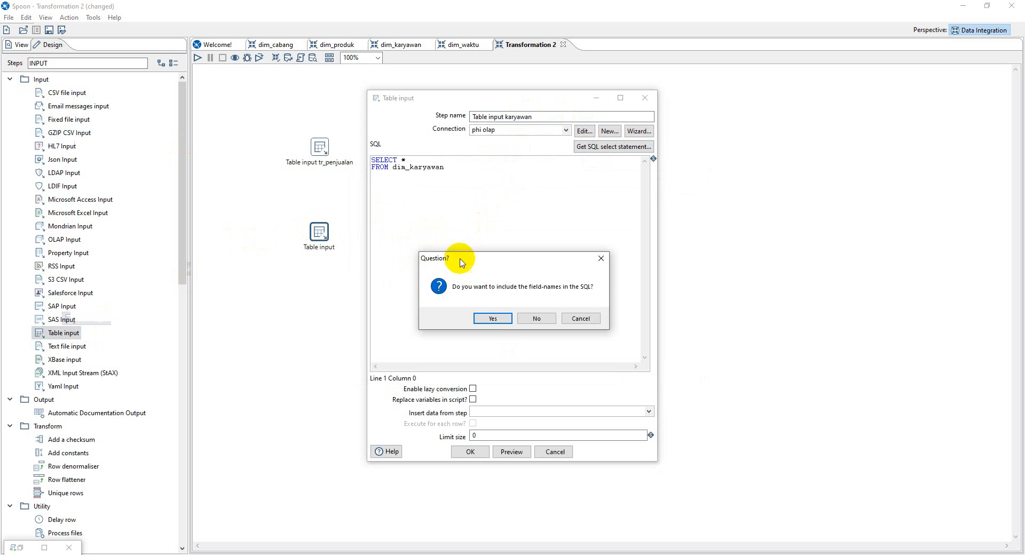
left_click(490, 319)
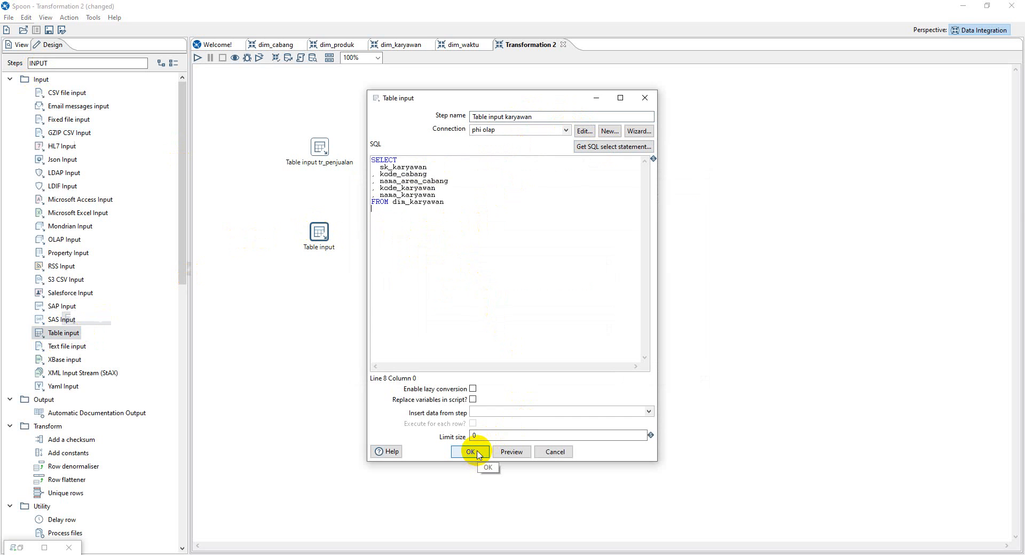
left_click(477, 453)
Step: Add four more Table input steps in a row to the right of Table input karyawan
mouse_move(326, 155)
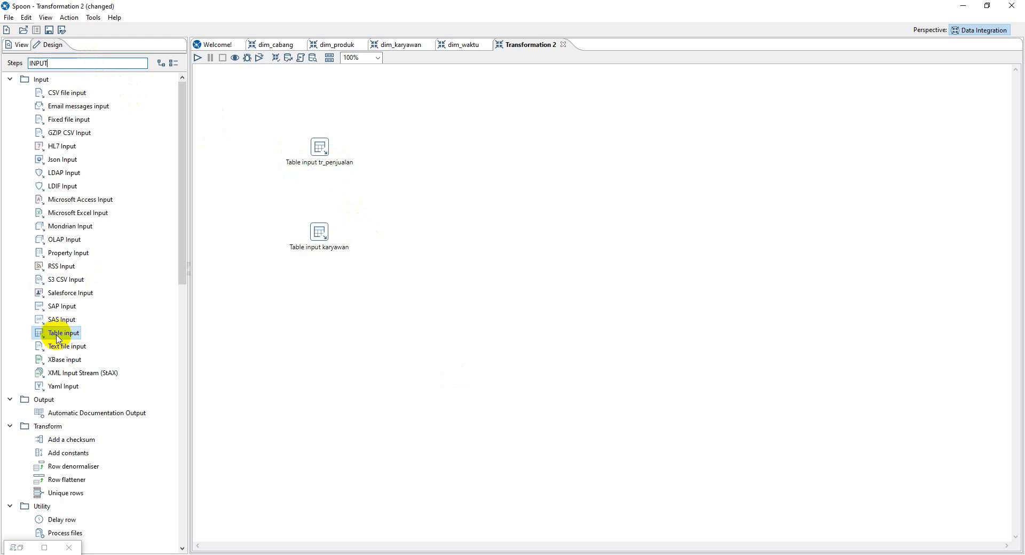
left_click_drag(58, 333, 545, 242)
left_click_drag(77, 328, 616, 246)
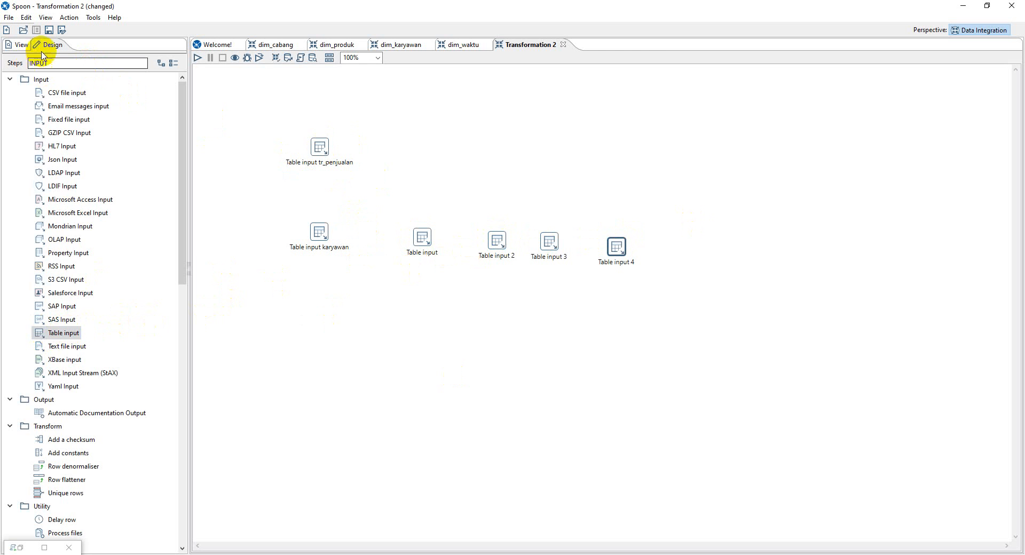
Step: Filter the step list for stre and add a Stream lookup step to the right of Table input tr_penjualan
double_click(55, 63)
type("w5")
key("BackSpace")
key("BackSpace")
type("stre")
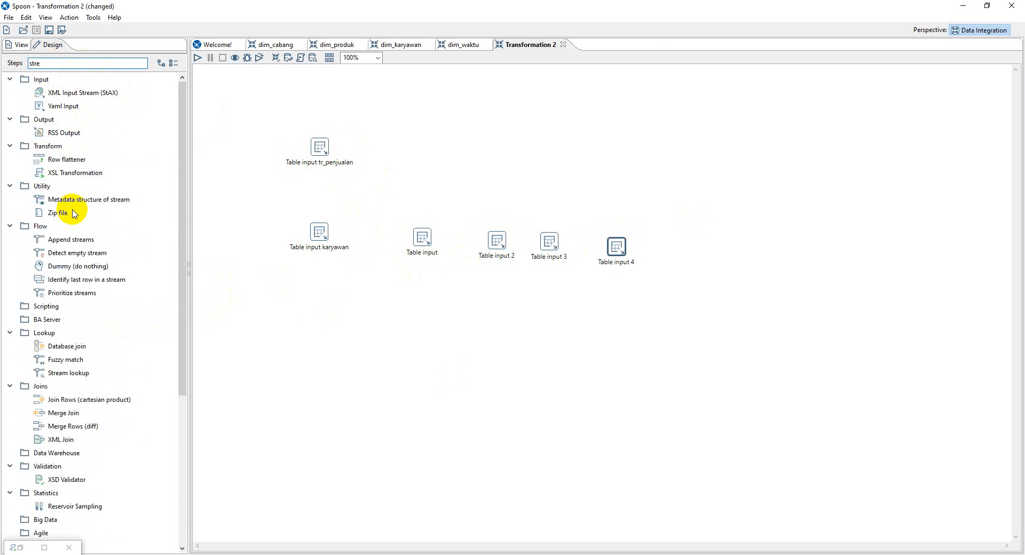
left_click_drag(86, 373, 414, 155)
Step: Connect Table input tr_penjualan and Table input karyawan to the Stream lookup step with hops
mouse_move(318, 153)
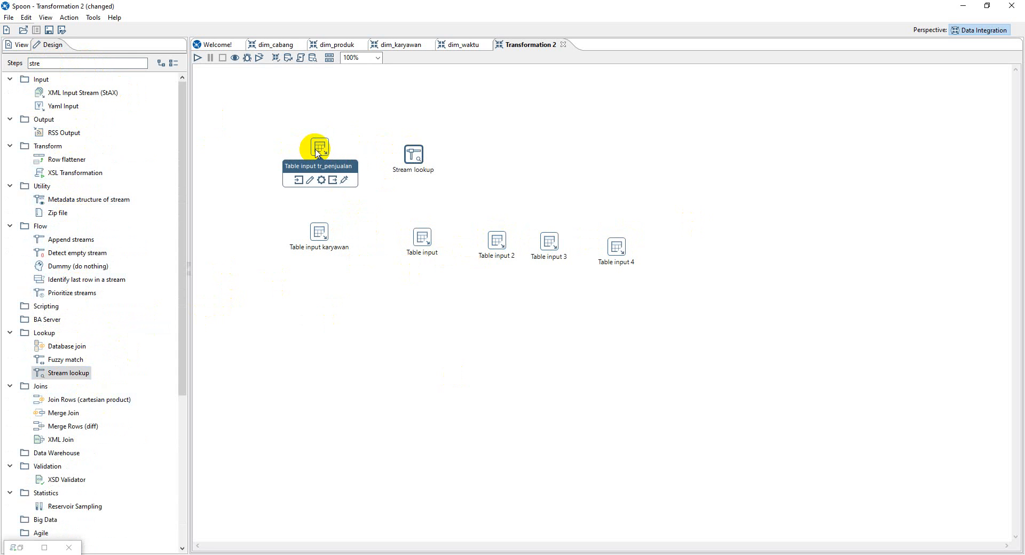
left_click_drag(335, 179, 414, 155)
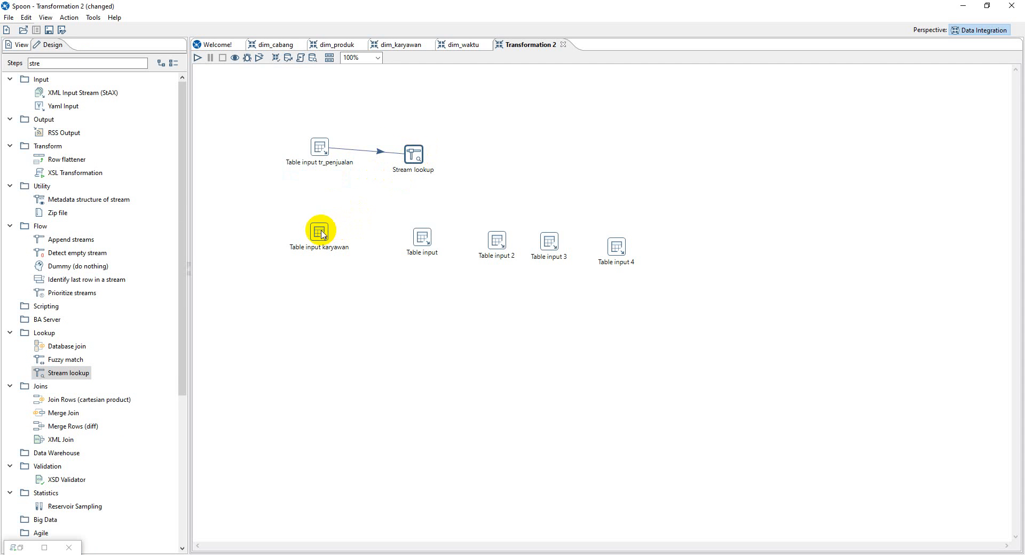
mouse_move(320, 231)
left_click_drag(333, 265, 416, 159)
Step: Name the lookup step Stream lookup sk_karyawan and set its lookup step to Table input karyawan
double_click(416, 159)
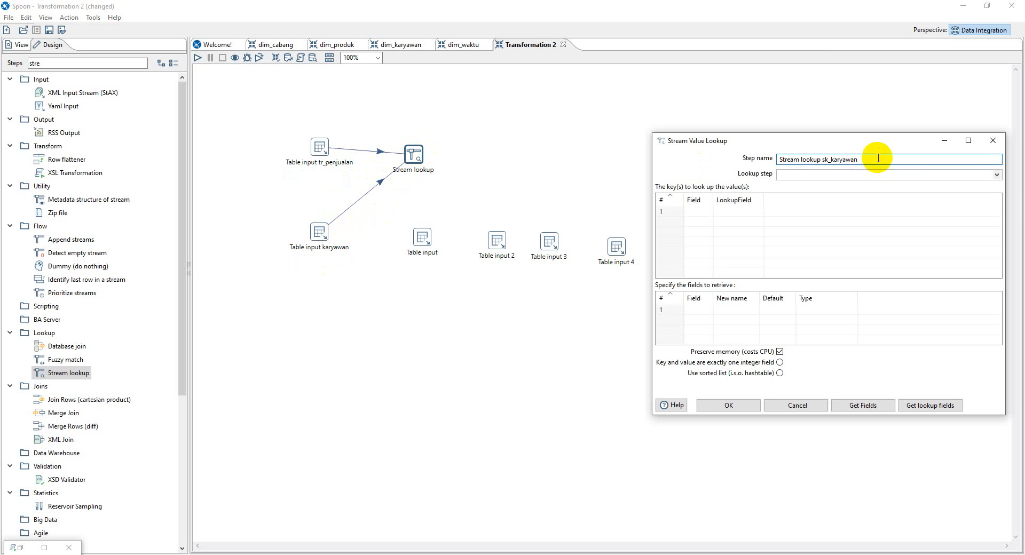
left_click(994, 174)
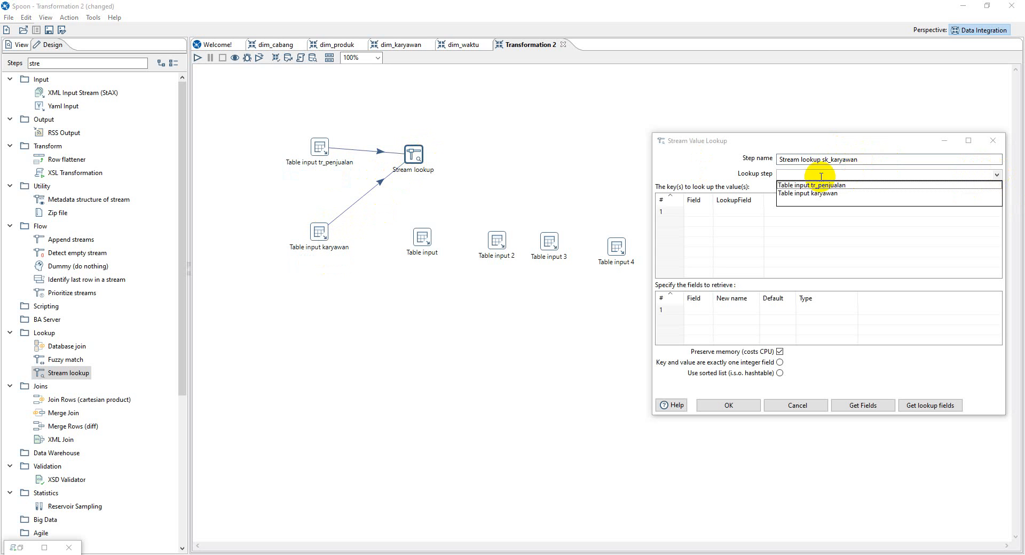
left_click(823, 194)
Step: Match the key field kode_kasir to the lookup field kode_karyawan
left_click(705, 212)
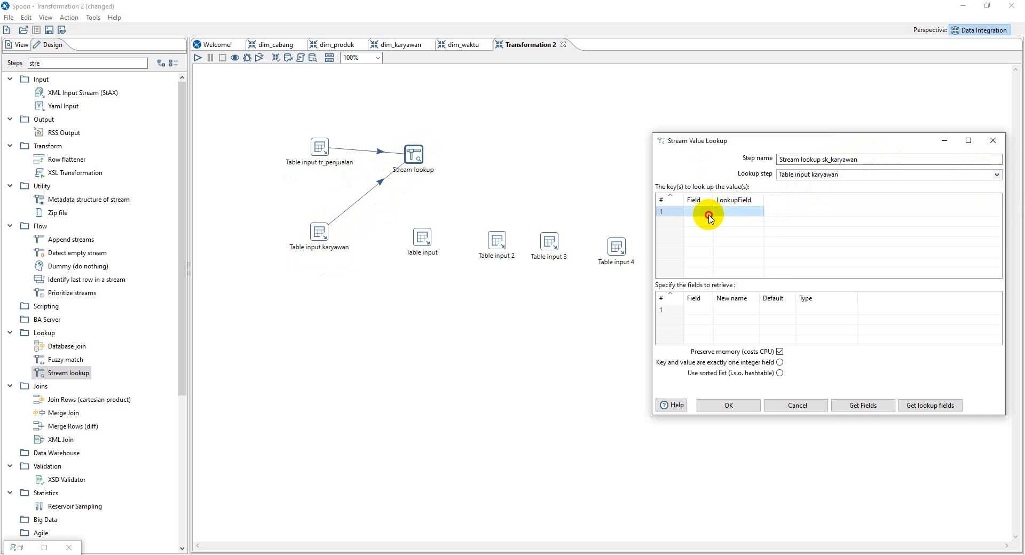
left_click(709, 213)
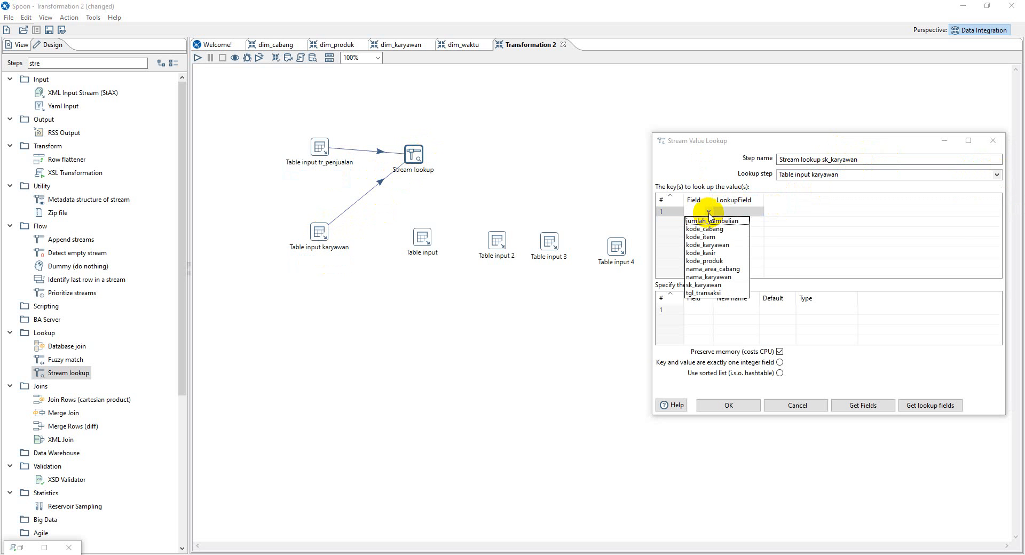
left_click(704, 253)
left_click(759, 213)
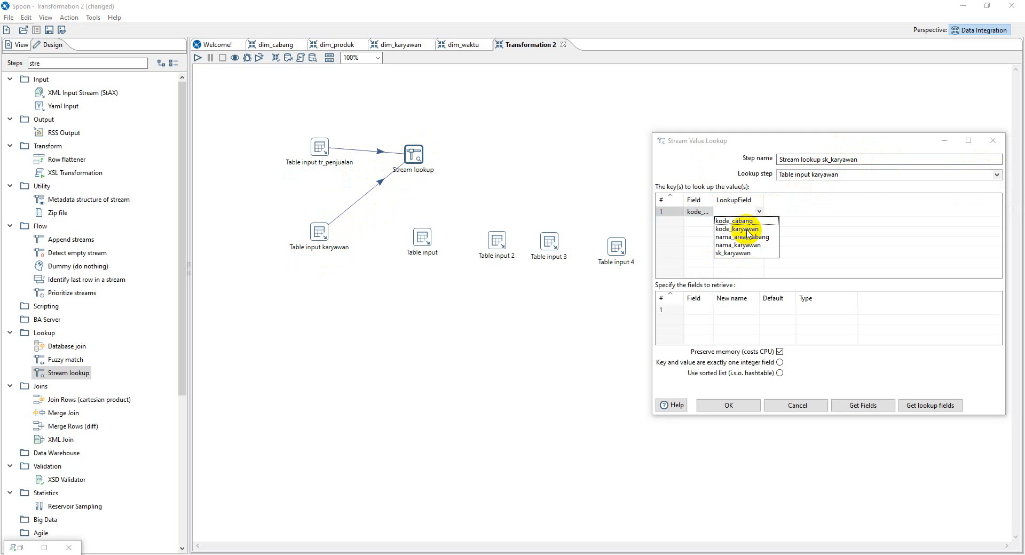
left_click(747, 230)
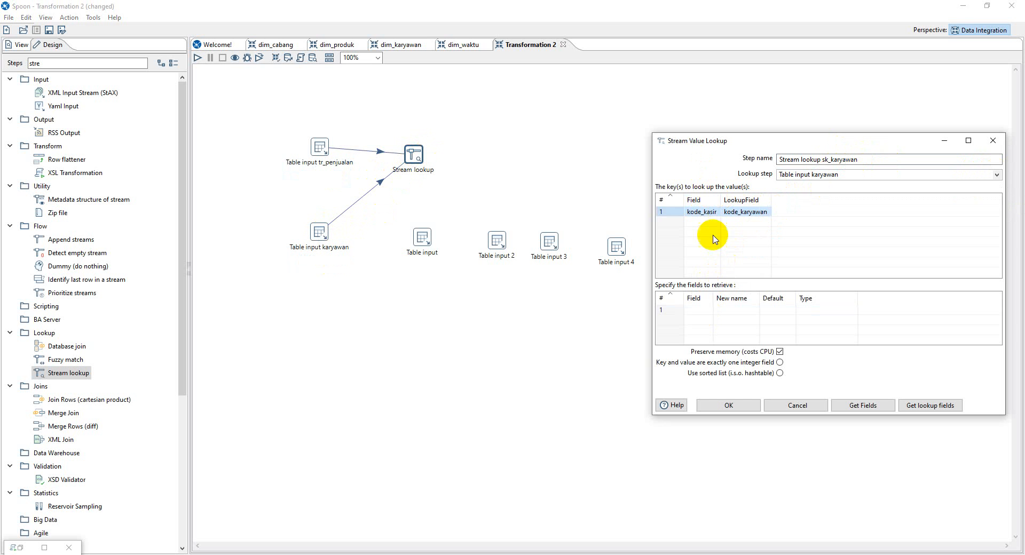
Step: Set sk_karyawan as the field to retrieve, choose its type, and accept the stream lookup settings
left_click(711, 310)
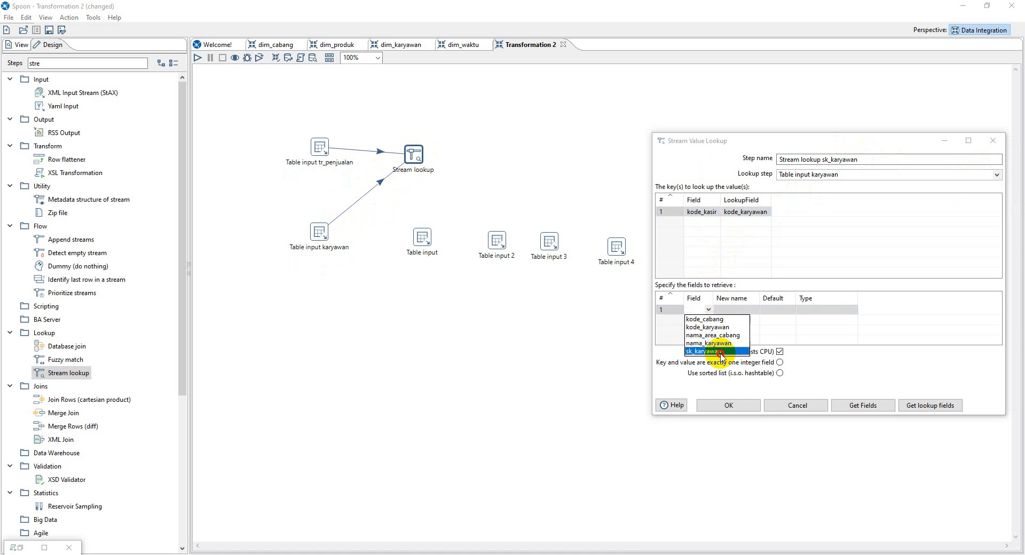
left_click(711, 351)
left_click(792, 310)
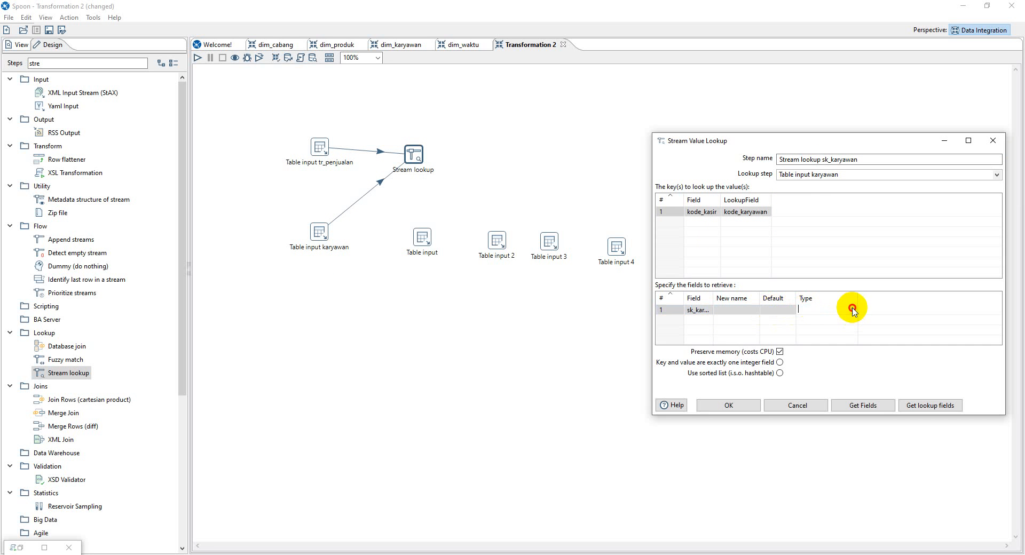
left_click(853, 310)
left_click(821, 375)
left_click(737, 405)
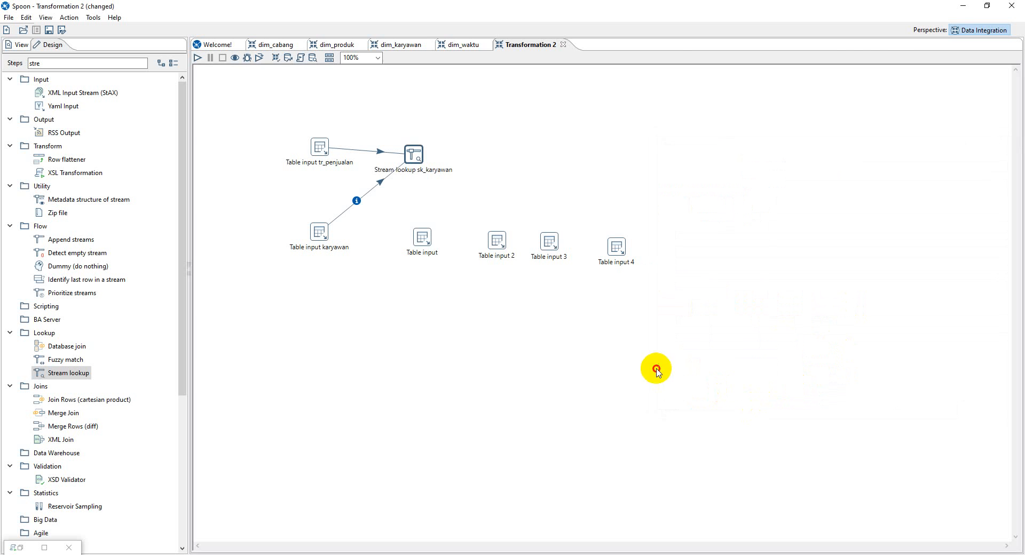
Step: Switch to the Word schema document and check the Sk_waktu foreign key of Fact_penjualan
key("alt+Tab")
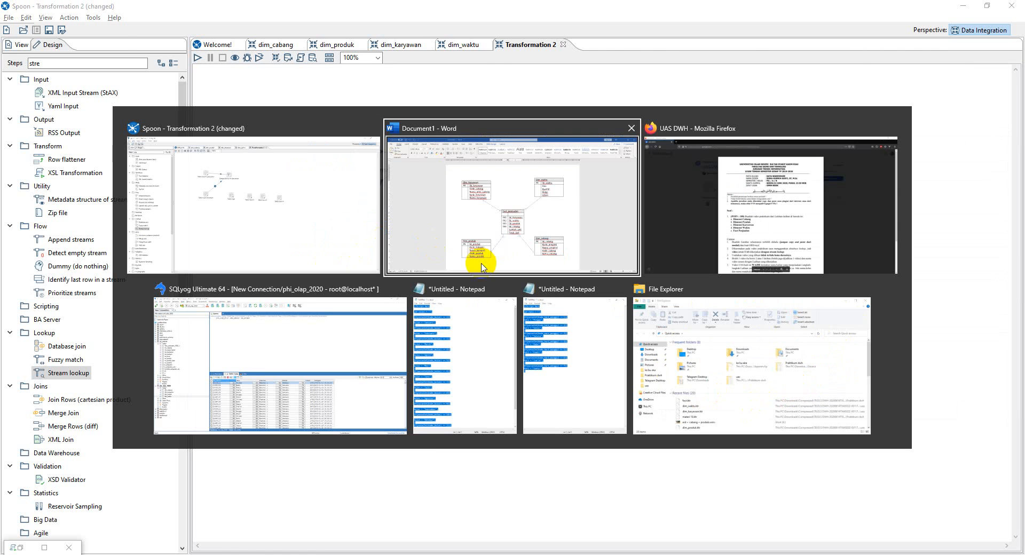
left_click(541, 346)
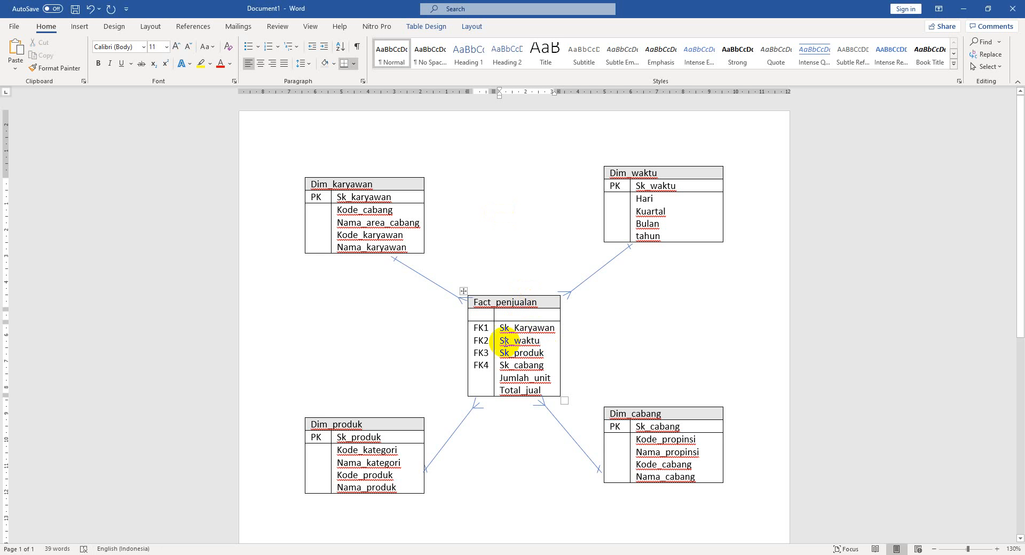
left_click_drag(502, 343, 540, 336)
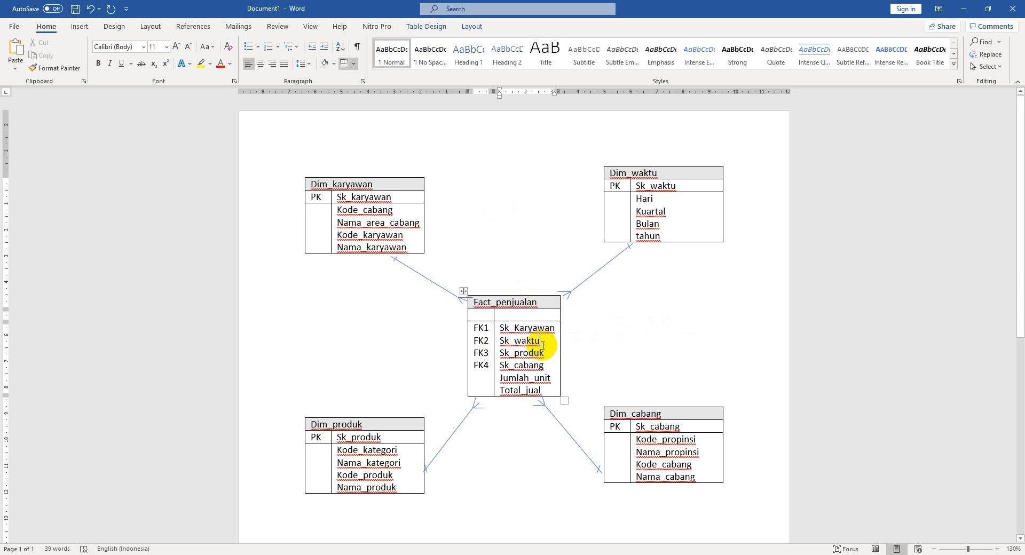
Step: Back in Spoon, set the connection of the Table input step beside Table input karyawan to phi olap
key("alt+Tab")
double_click(423, 237)
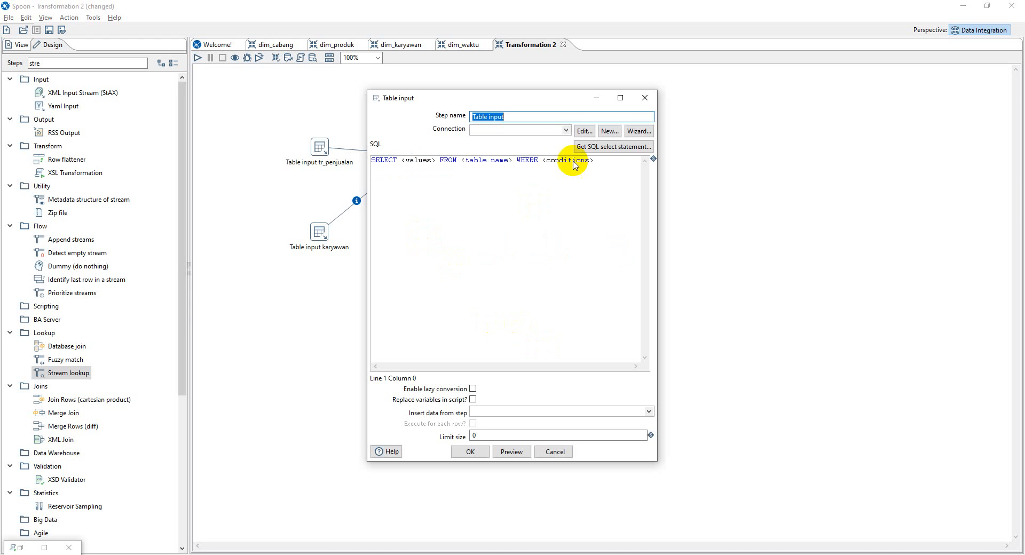
left_click(566, 130)
Step: Generate the SELECT statement from the dim_waktu table with field names included, and name the step Table input dim_waktu
left_click(578, 148)
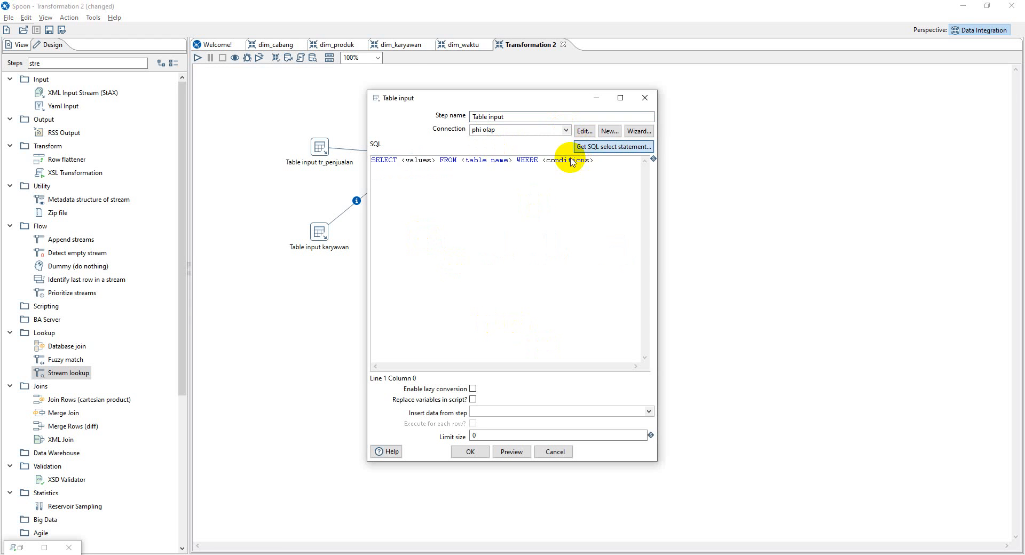
left_click(365, 209)
left_click(376, 227)
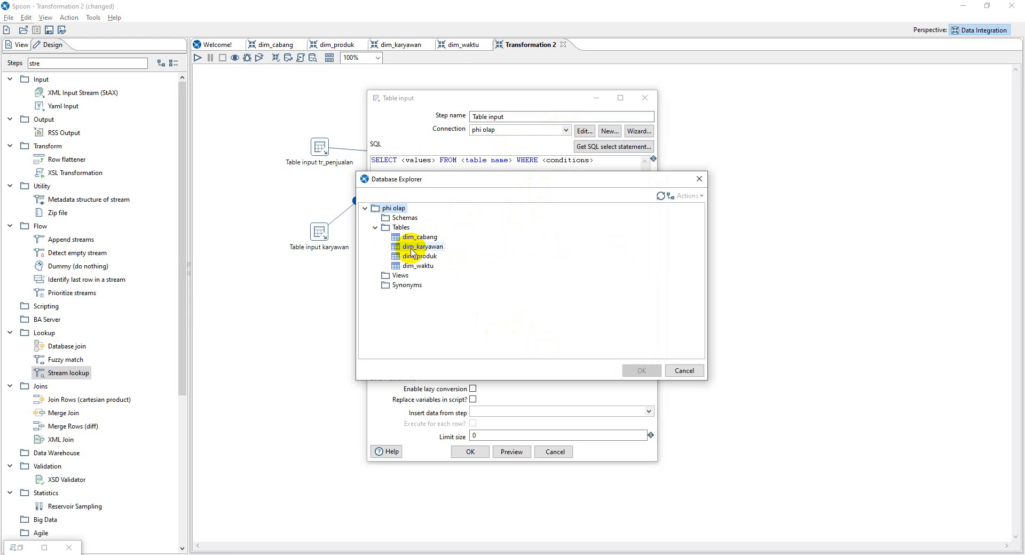
double_click(410, 266)
left_click(493, 319)
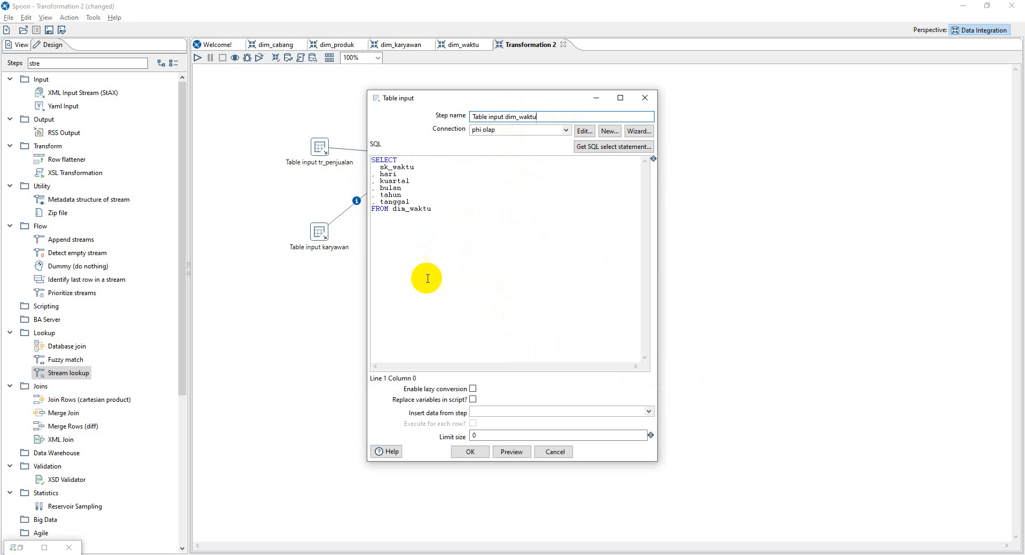
left_click(471, 452)
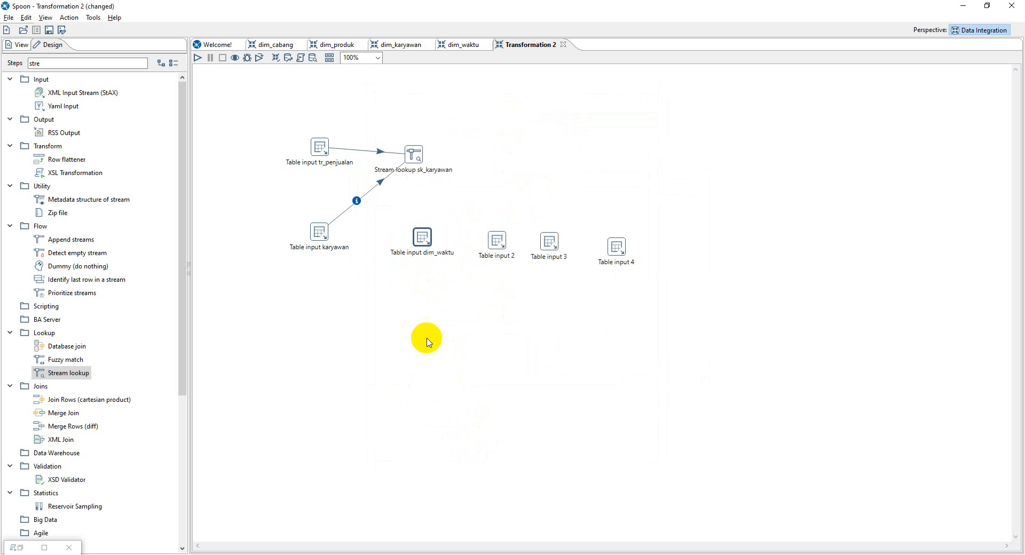
Step: Add a second Stream lookup step after Stream lookup sk_karyawan, fed by that lookup and by Table input dim_waktu
left_click_drag(79, 373, 478, 160)
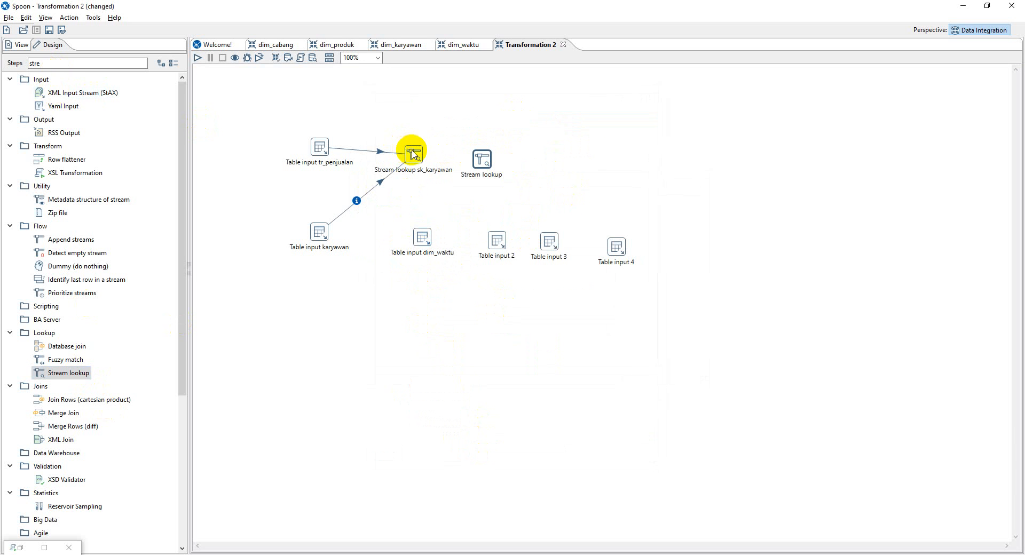
mouse_move(414, 156)
left_click_drag(423, 185, 482, 159)
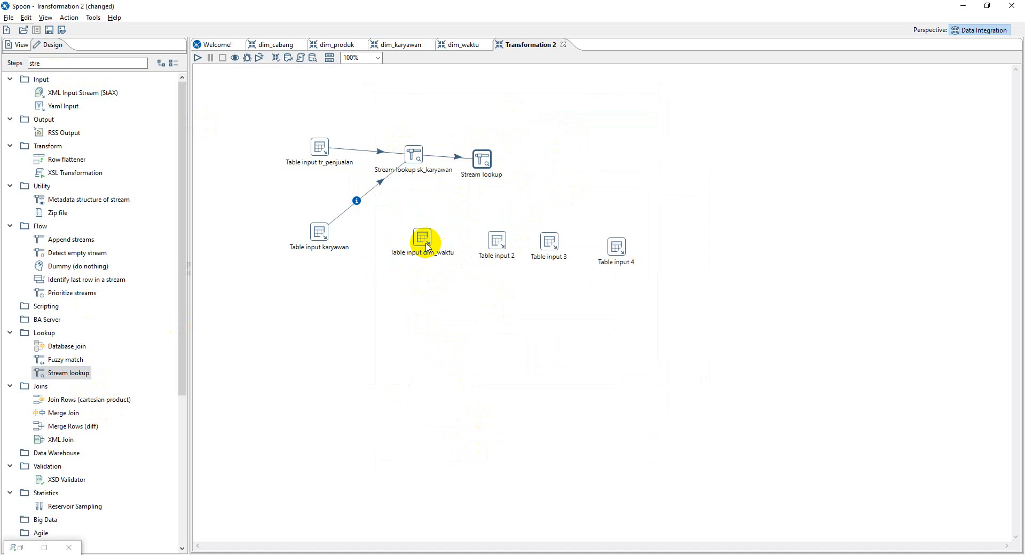
mouse_move(439, 252)
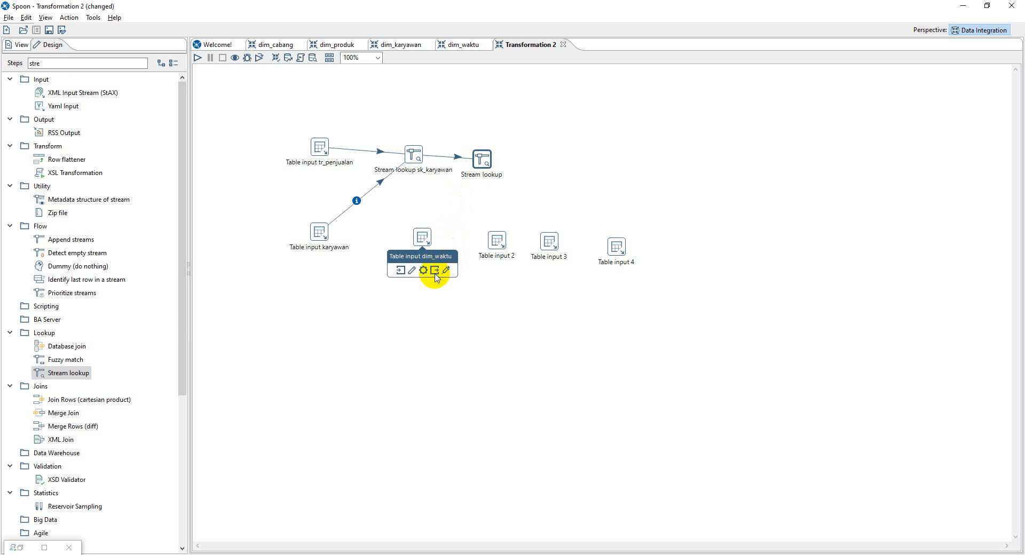
left_click_drag(436, 270, 480, 163)
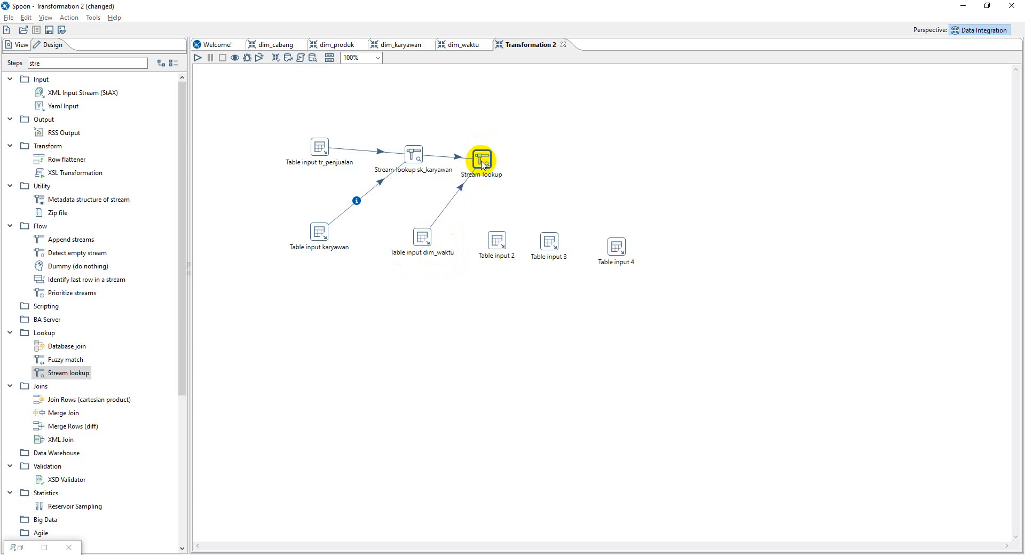
Step: Name the new lookup step Stream lookup sk_waktu and set its lookup step to Table input dim_waktu
double_click(482, 160)
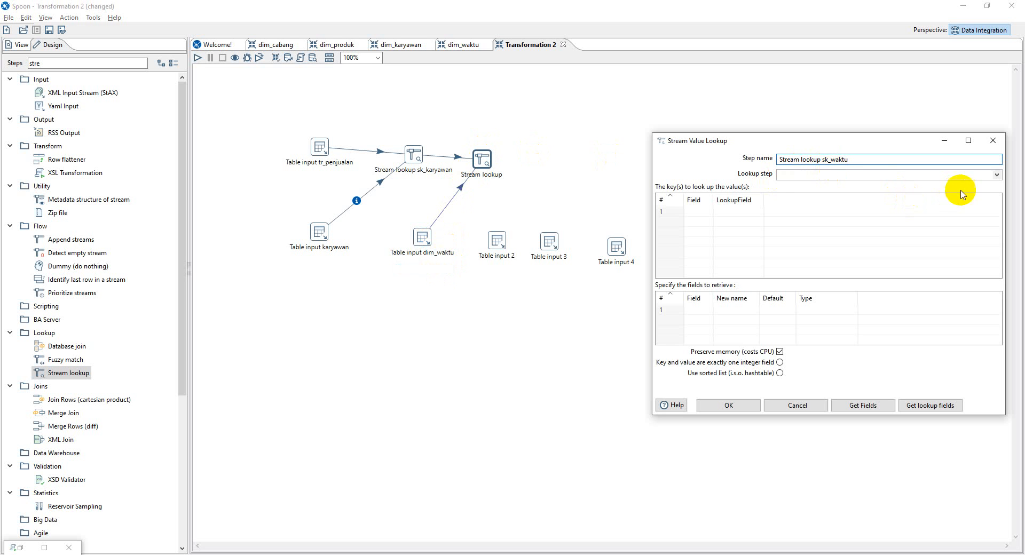
left_click(995, 175)
left_click(832, 195)
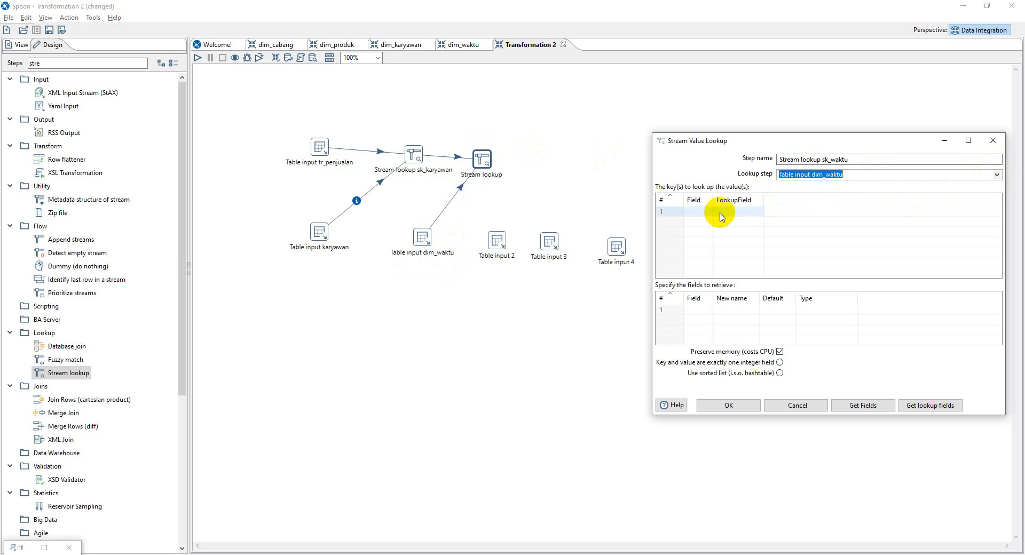
Step: Set the lookup key of Stream lookup sk_waktu to match field tgl_transaksi with lookup field tanggal
left_click(705, 212)
left_click(708, 212)
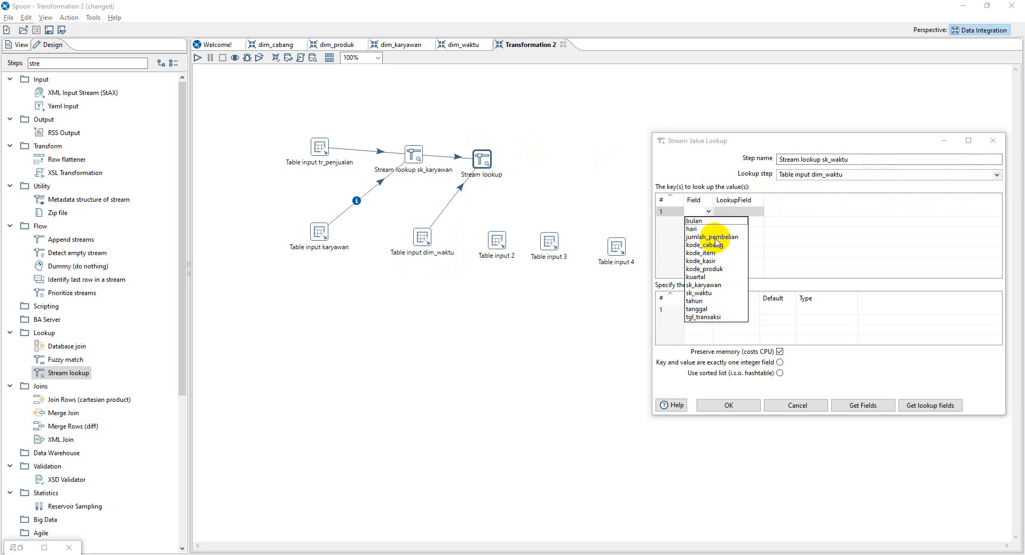
left_click(710, 318)
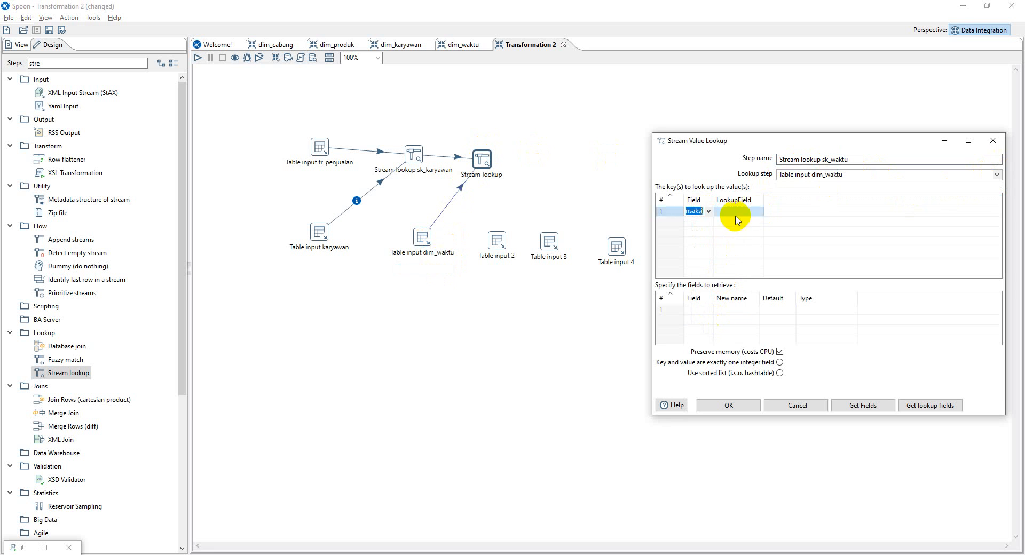
double_click(714, 201)
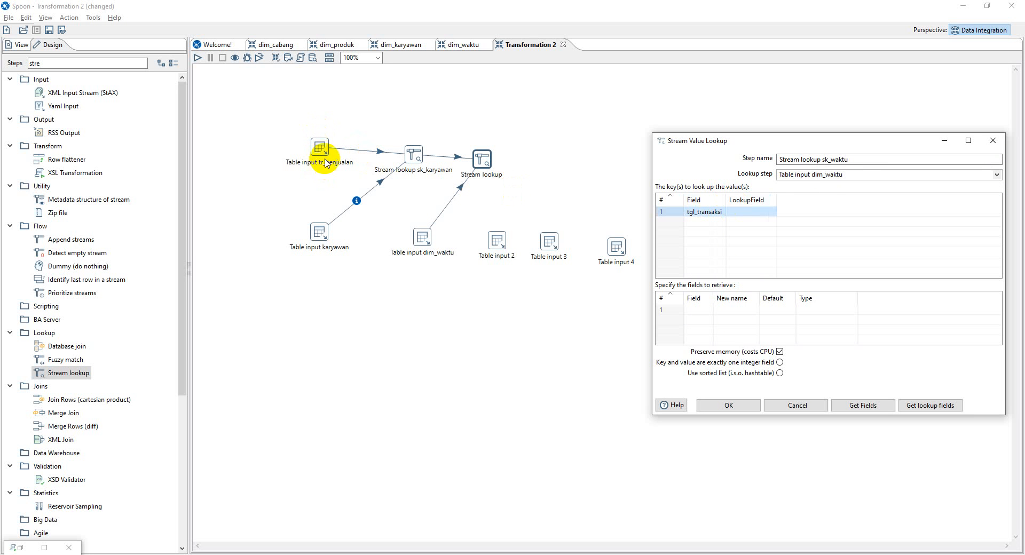
left_click(772, 215)
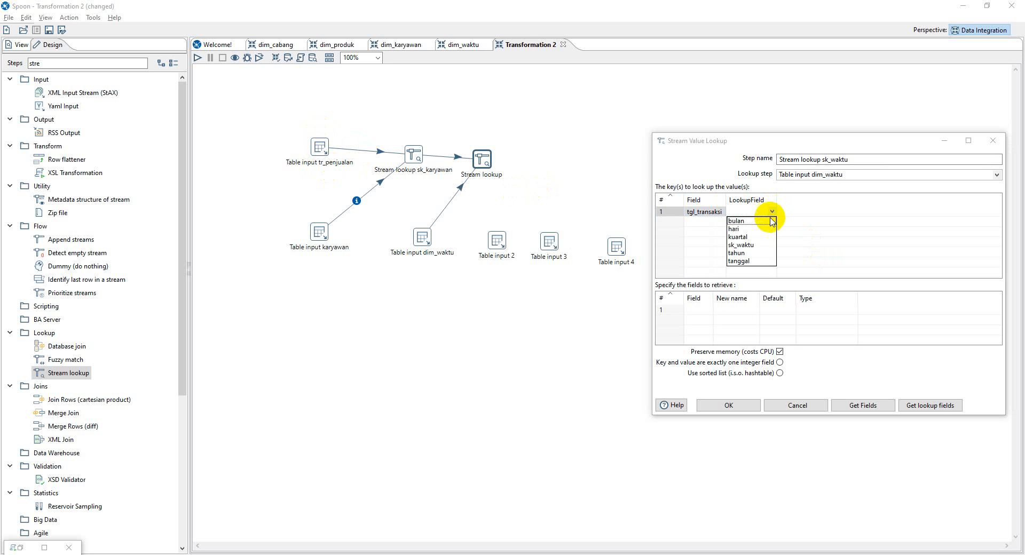
left_click(750, 262)
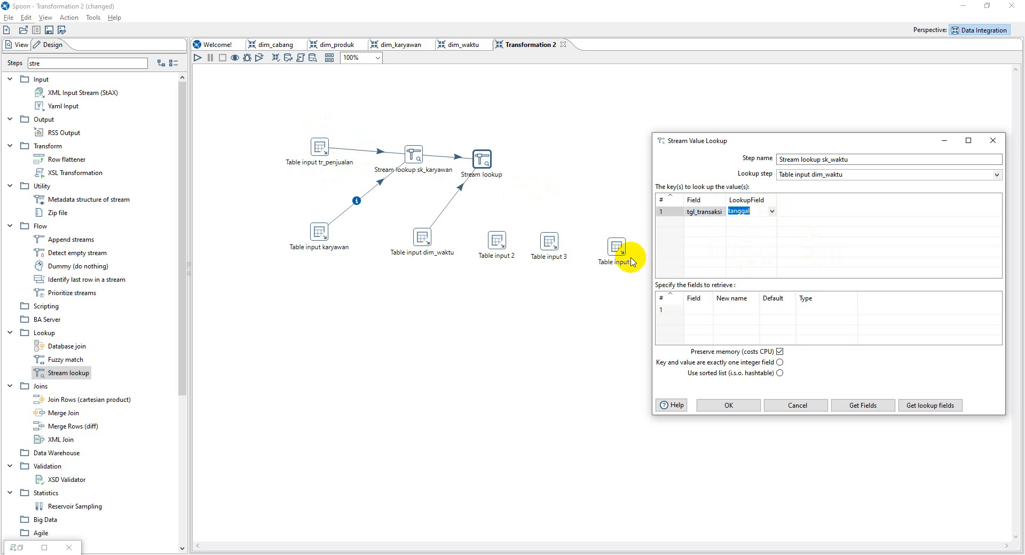
Step: Retrieve the sk_waktu field as type String in the waktu lookup and confirm the step settings
left_click(712, 314)
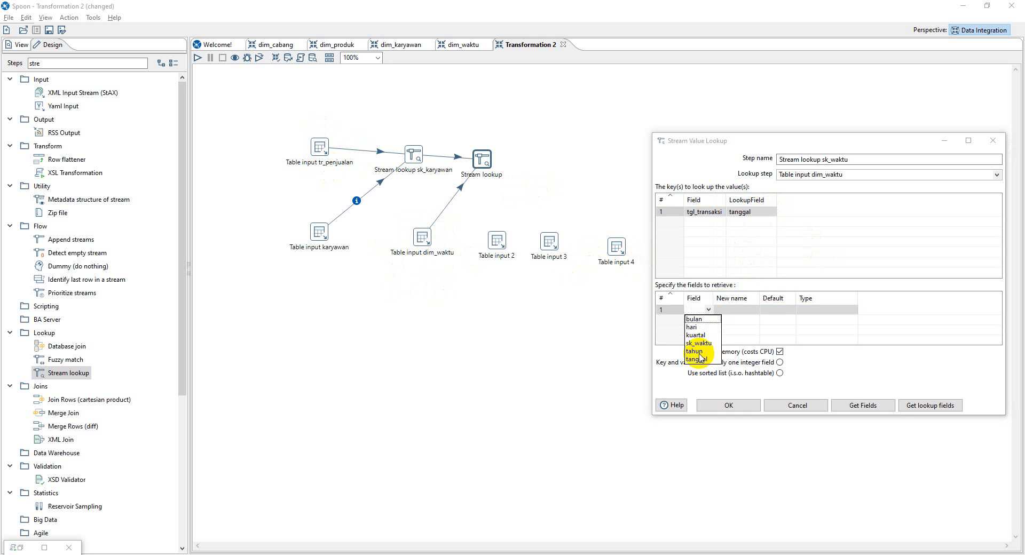
left_click(699, 340)
left_click(850, 312)
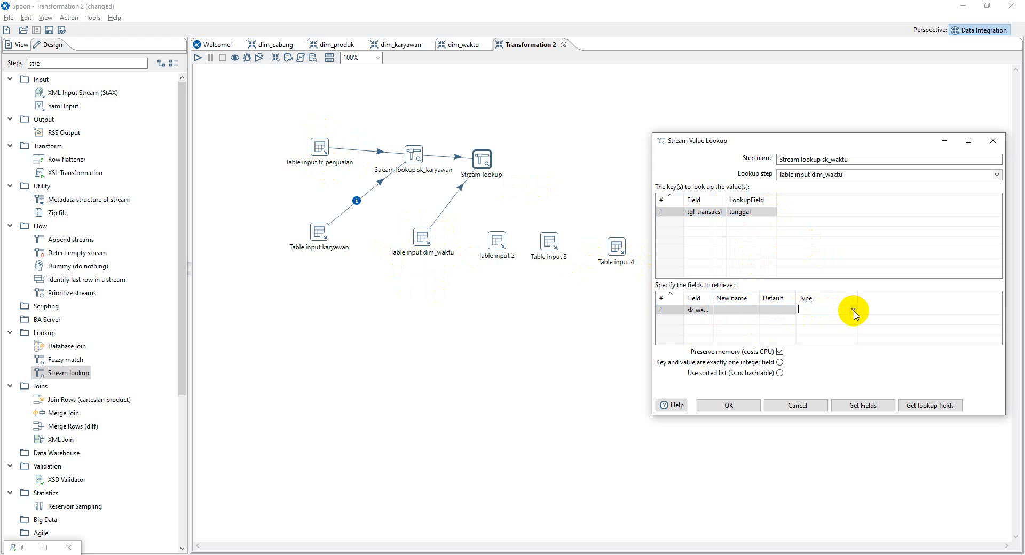
left_click(826, 375)
left_click(739, 406)
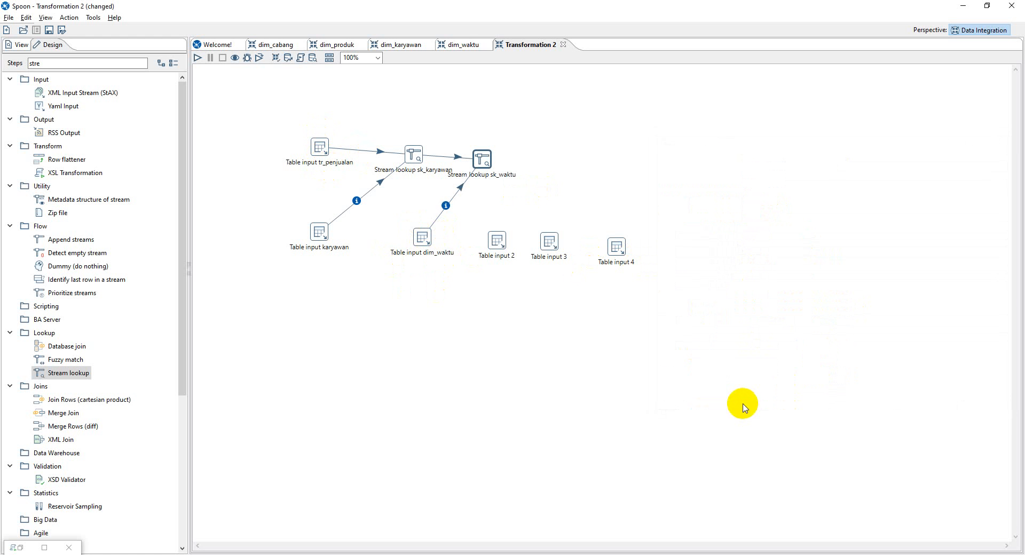
Step: Check the Fact_penjualan keys in the Word diagram, then name Table input 2 as Table input sk_produk with connection phi olap
double_click(497, 241)
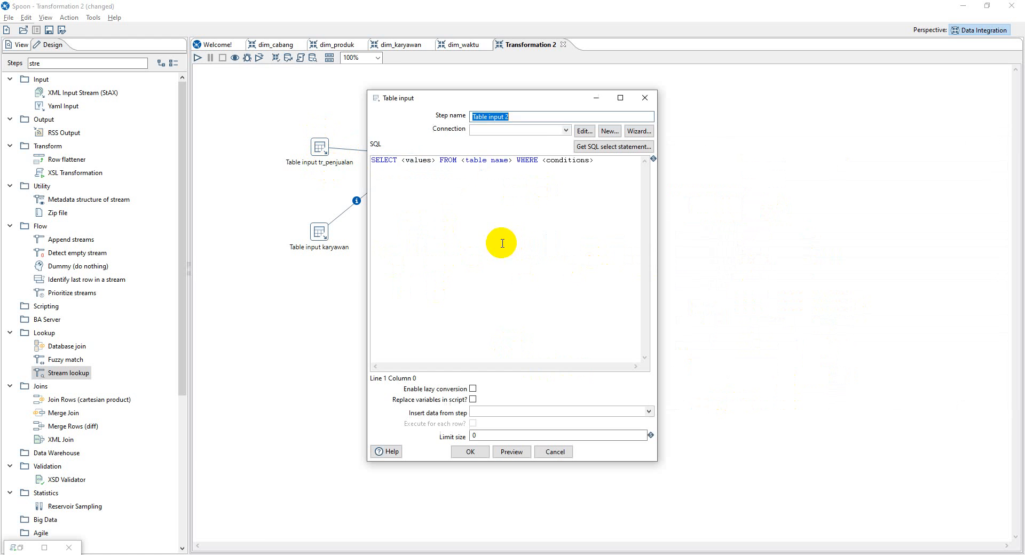
key("alt+Tab")
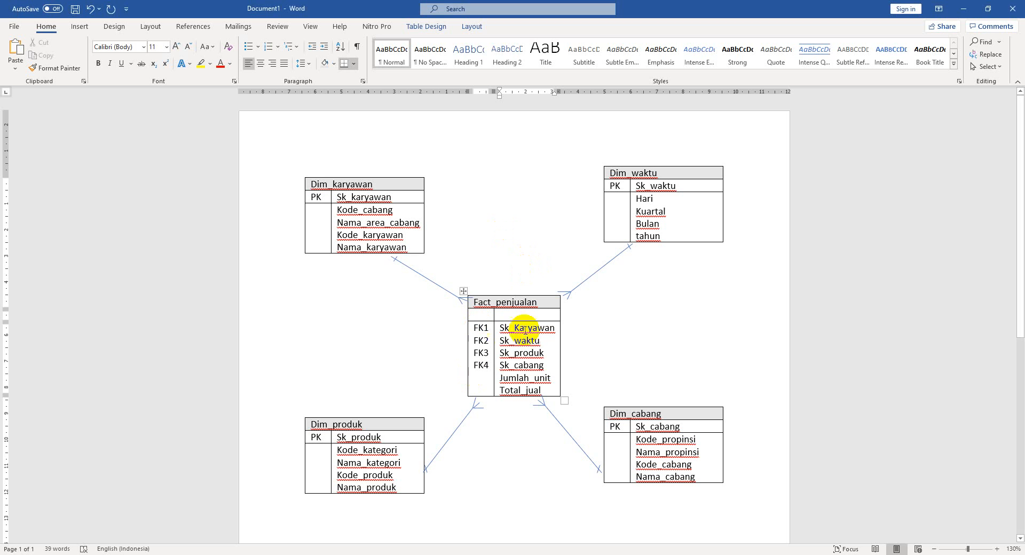
double_click(532, 355)
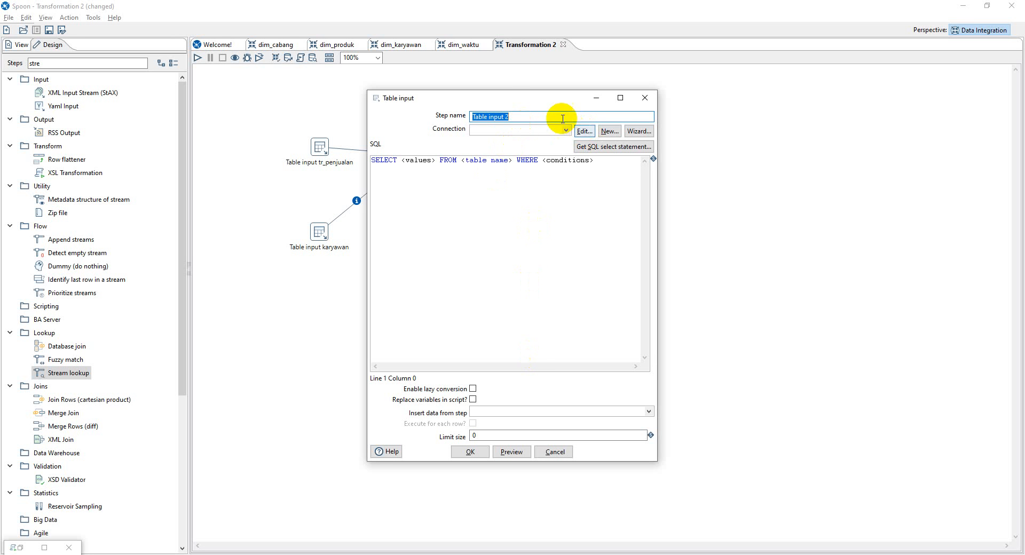
left_click(563, 117)
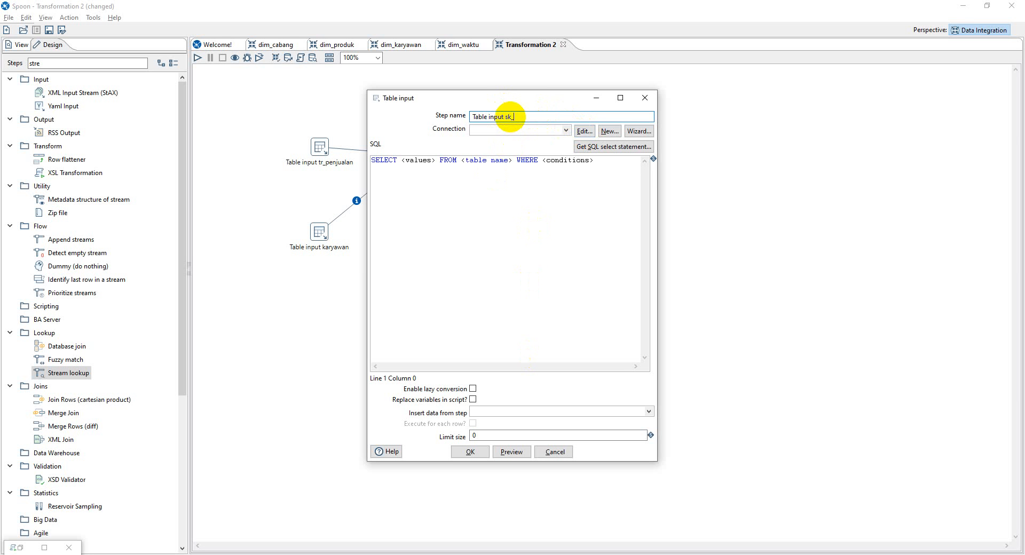
left_click(565, 130)
left_click(484, 149)
Step: Generate the SELECT statement from the dim_produk table with field names included and confirm the table input
left_click(613, 147)
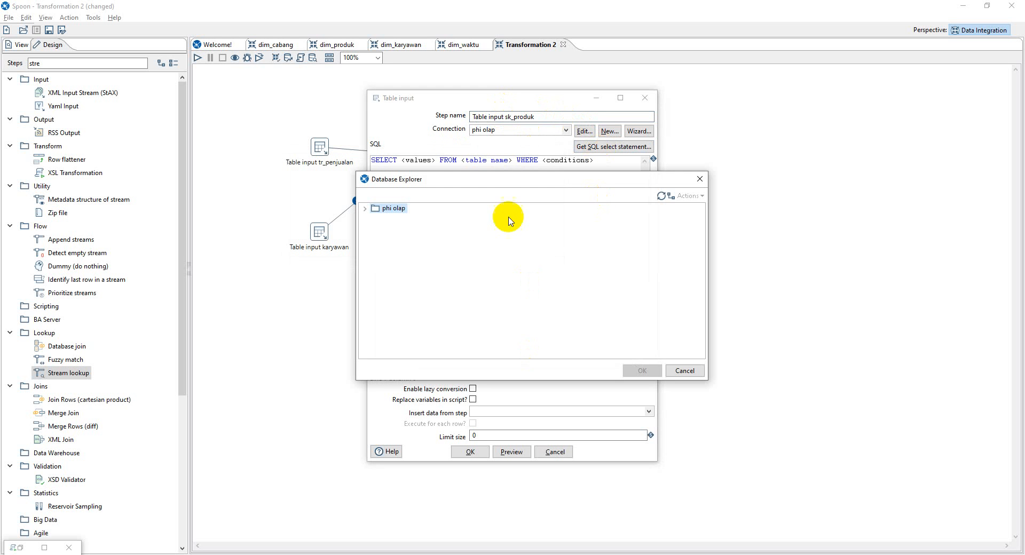
left_click(364, 208)
left_click(375, 227)
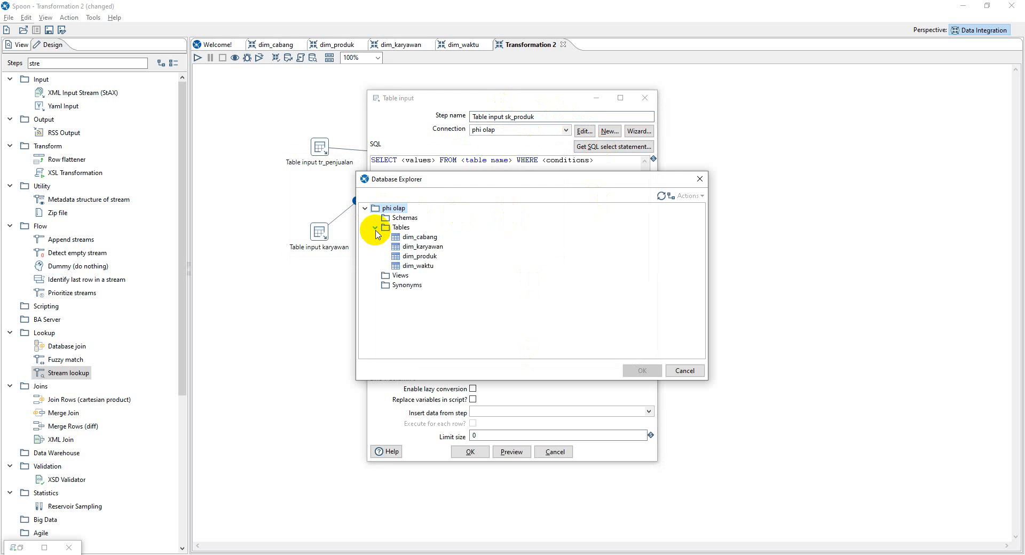
double_click(418, 257)
left_click(488, 319)
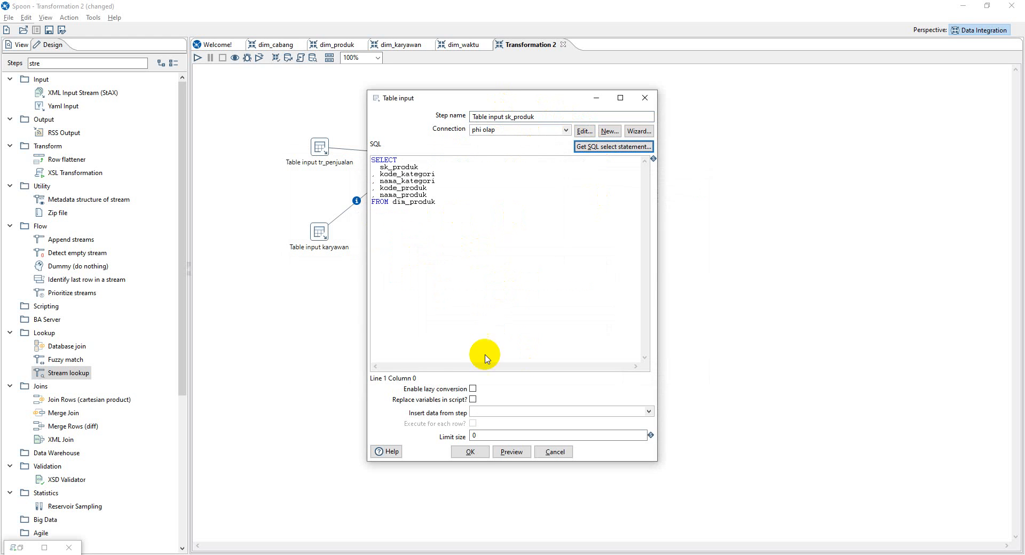
left_click(479, 455)
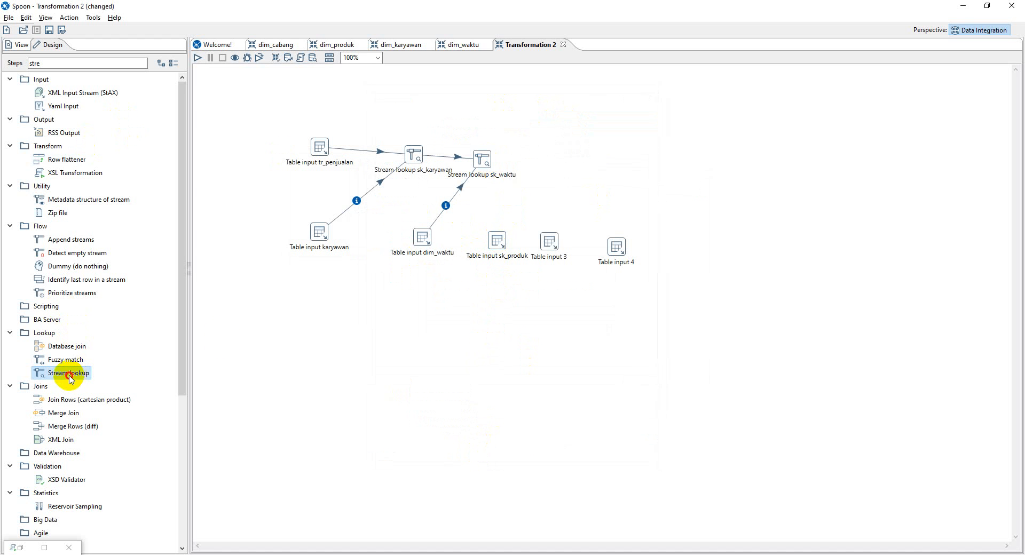
Step: Add a third Stream lookup step to the canvas and feed it from Stream lookup sk_waktu
left_click_drag(71, 379, 562, 163)
mouse_move(481, 161)
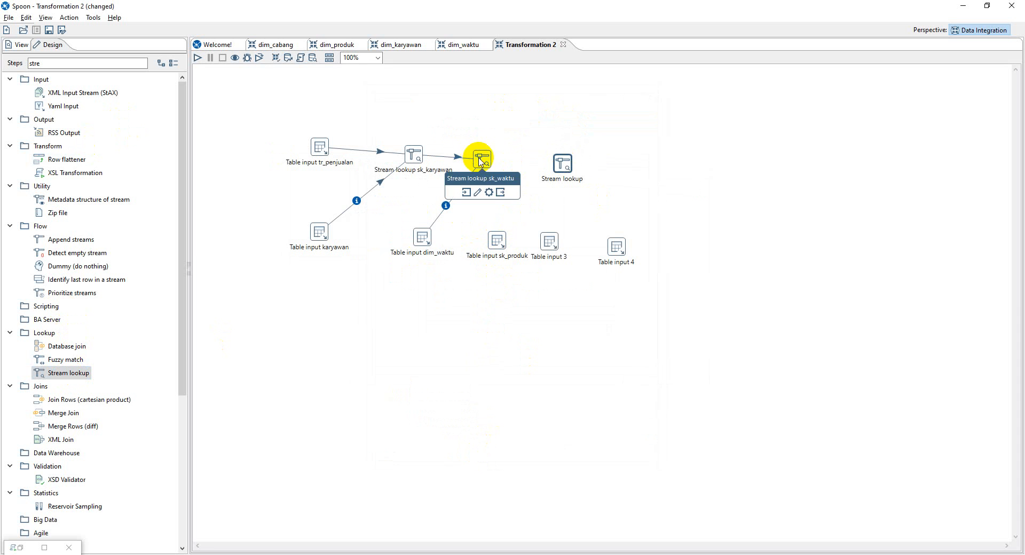
left_click_drag(505, 198, 562, 163)
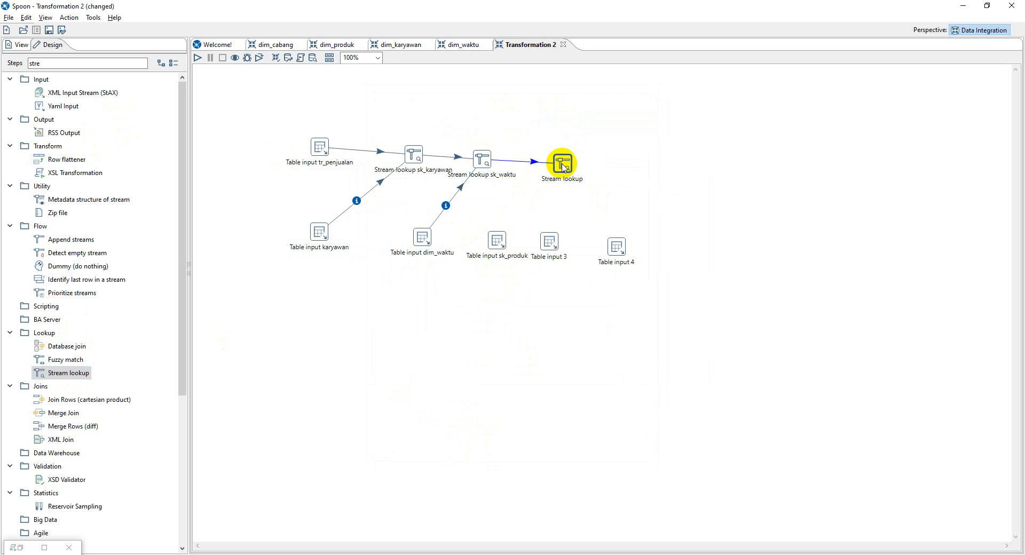
Step: Rename Table input sk_produk as Table input dim_produk and connect it to the new Stream lookup step
left_click(497, 241)
double_click(497, 241)
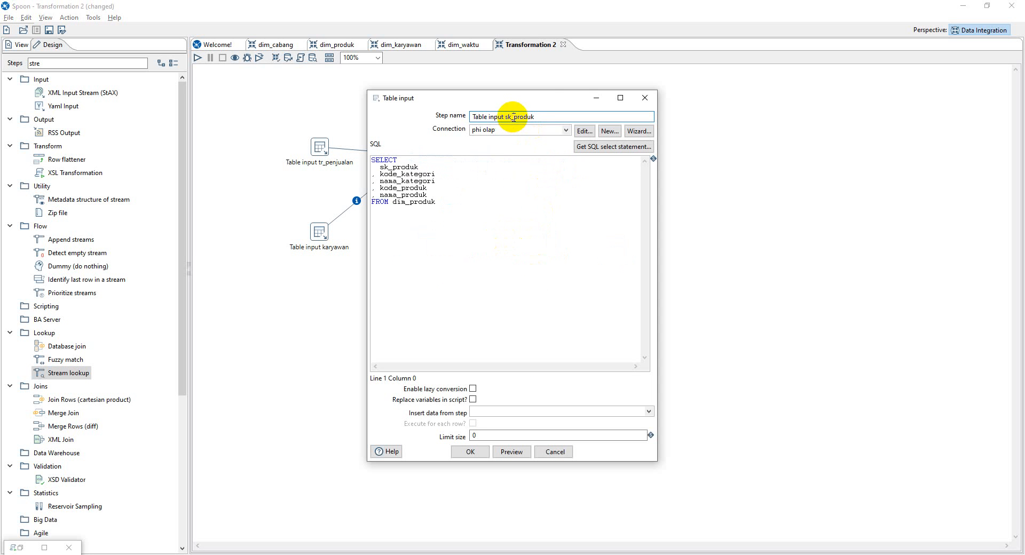
left_click(511, 117)
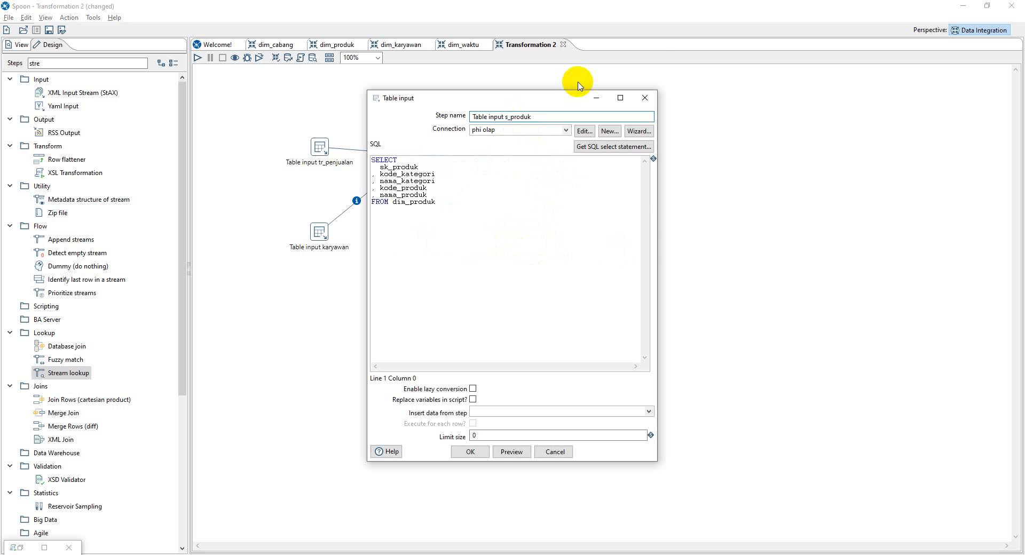
type("dim")
key("Return")
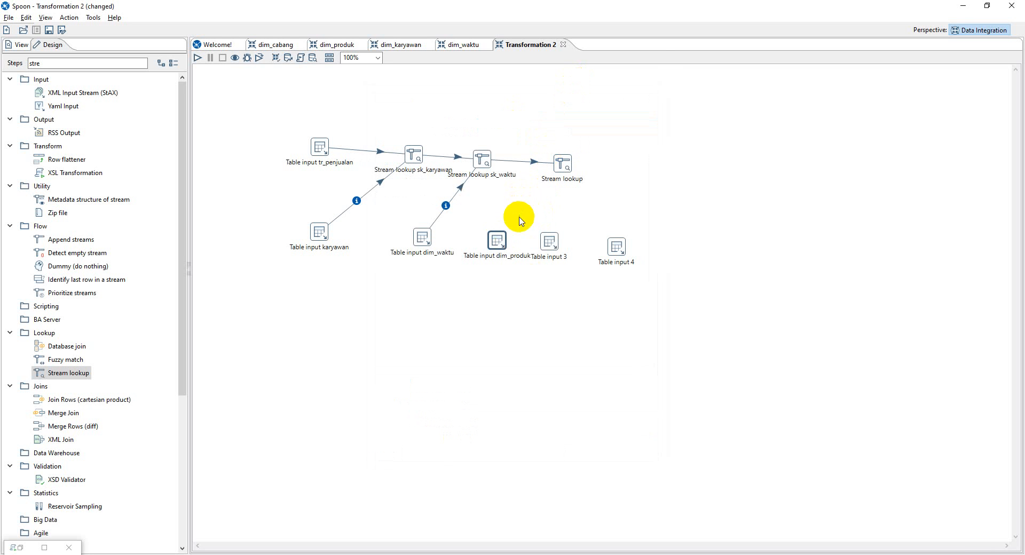
mouse_move(504, 241)
left_click_drag(511, 276, 562, 165)
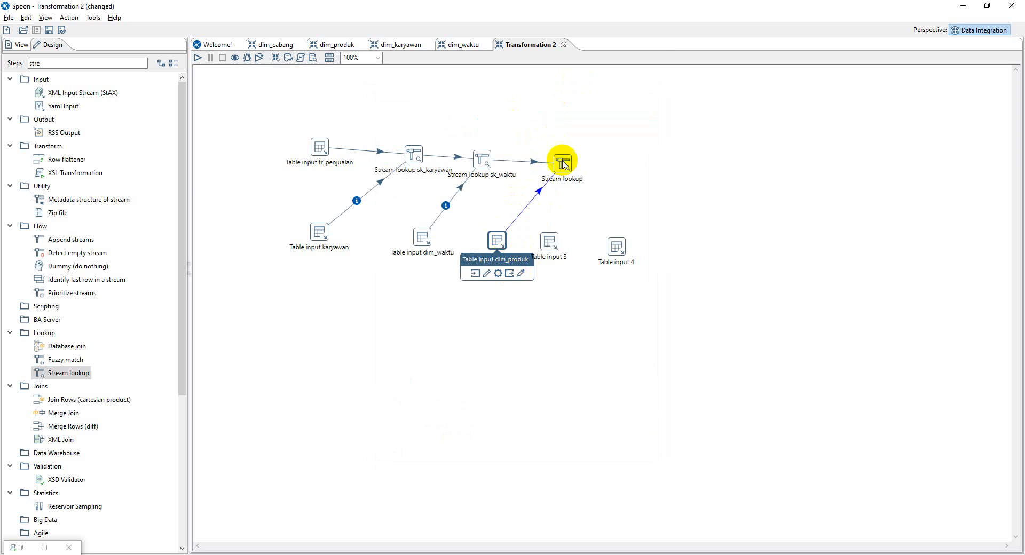
Step: Name the new lookup step Stream lookup sk_produk and set its lookup step to Table input dim_produk
double_click(562, 165)
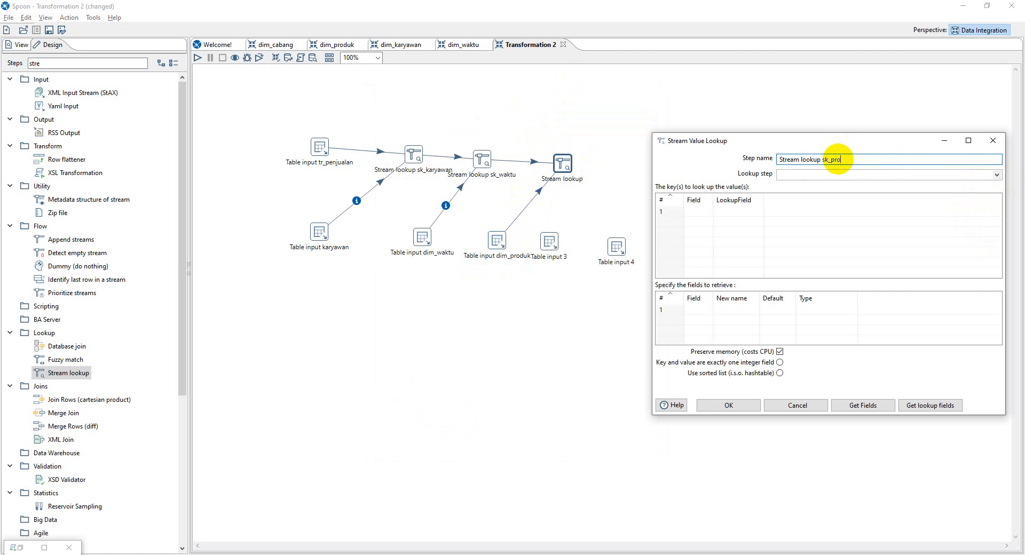
left_click(996, 175)
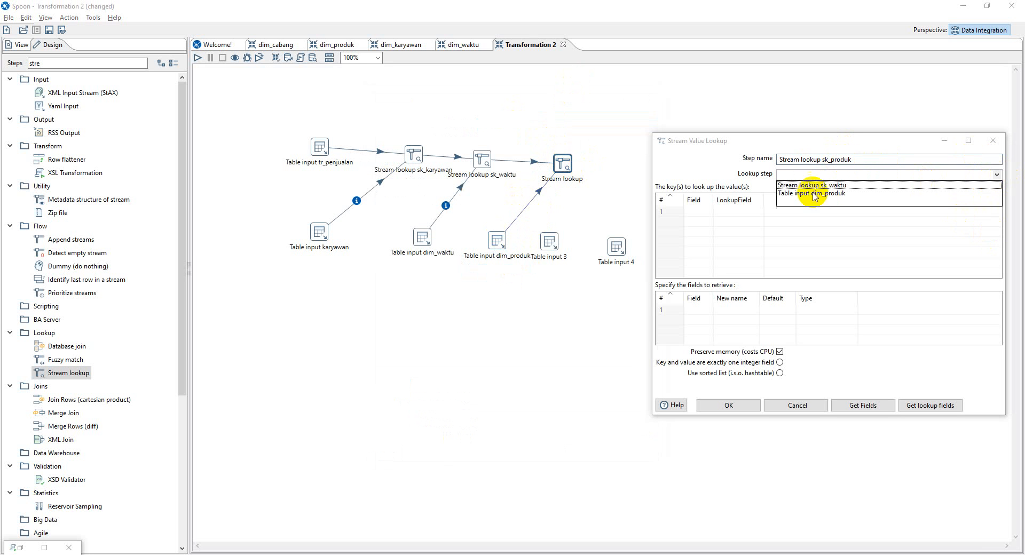
left_click(813, 193)
Step: Set the lookup key of Stream lookup sk_produk to match field kode_produk with lookup field kode_produk
left_click(699, 212)
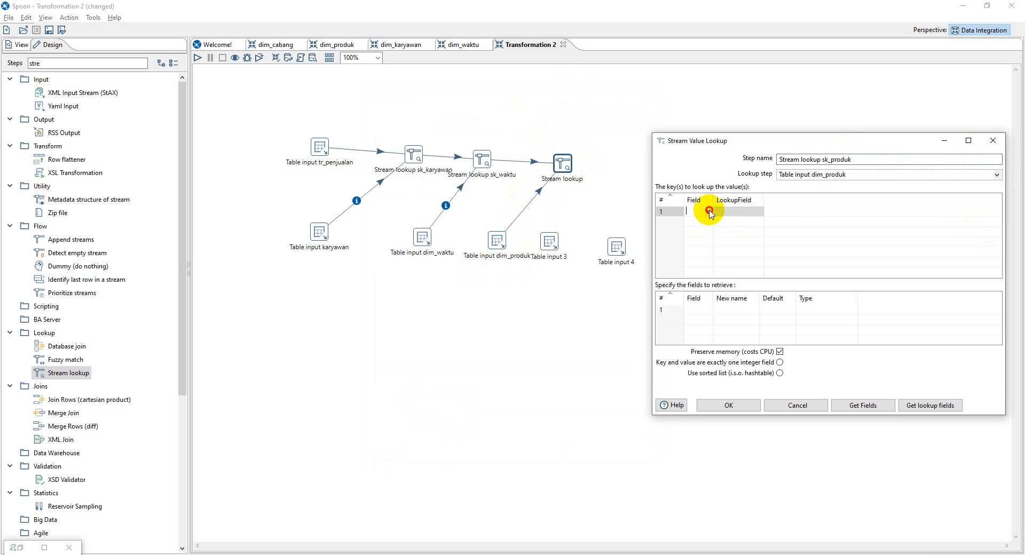
left_click(708, 212)
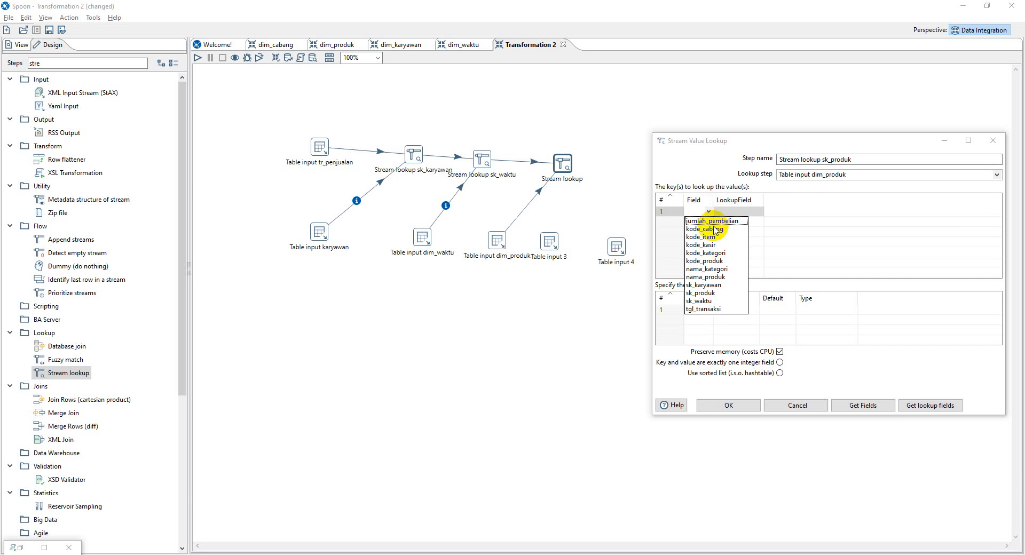
left_click(718, 262)
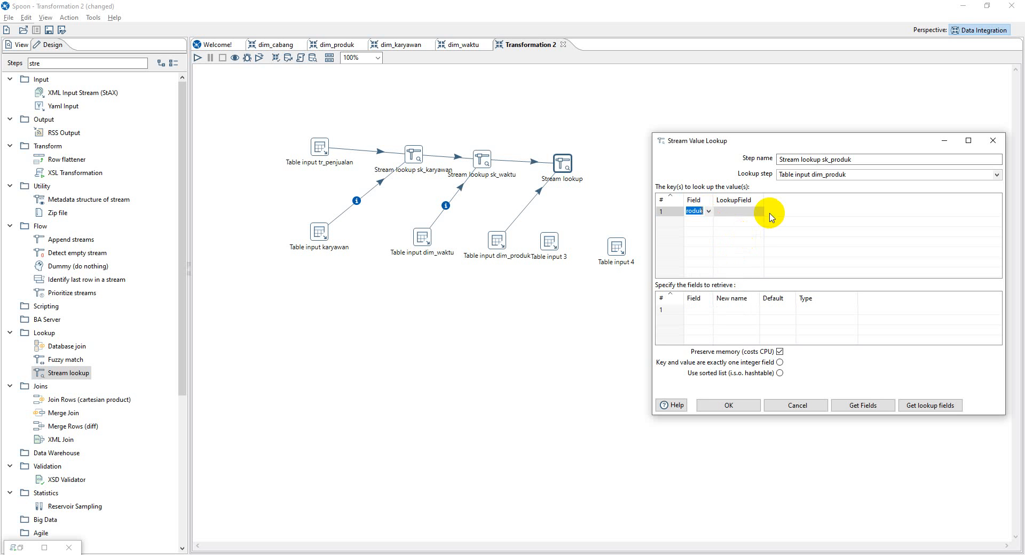
left_click(759, 213)
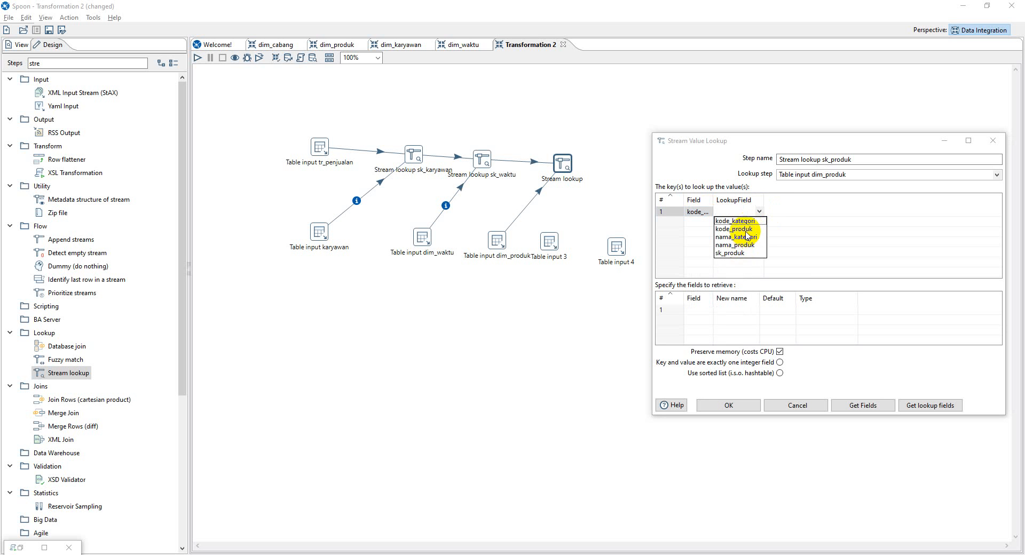
left_click(746, 229)
Step: Retrieve the sk_produk field as type String in the produk lookup and confirm the step settings
left_click(698, 309)
left_click(709, 310)
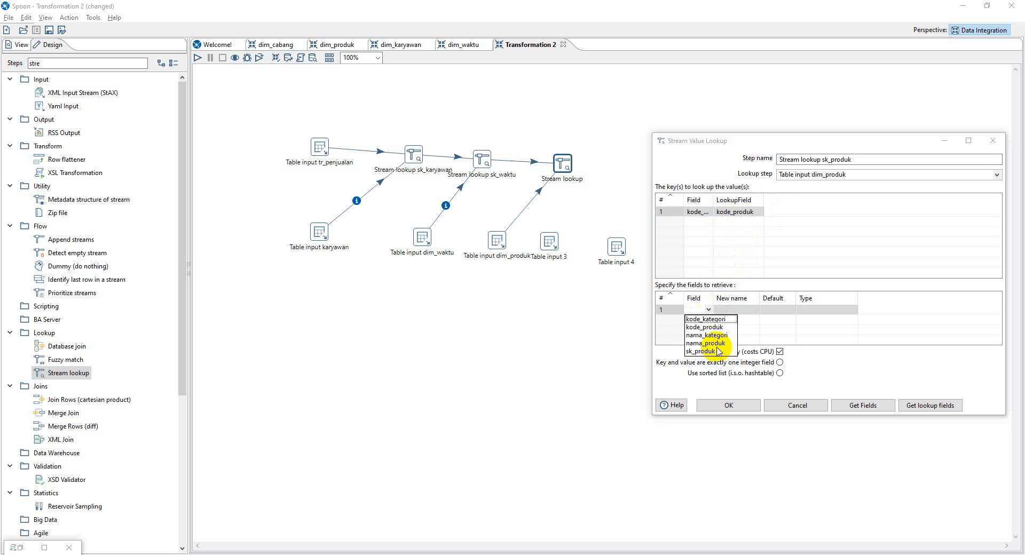
left_click(705, 351)
left_click(827, 310)
left_click(853, 309)
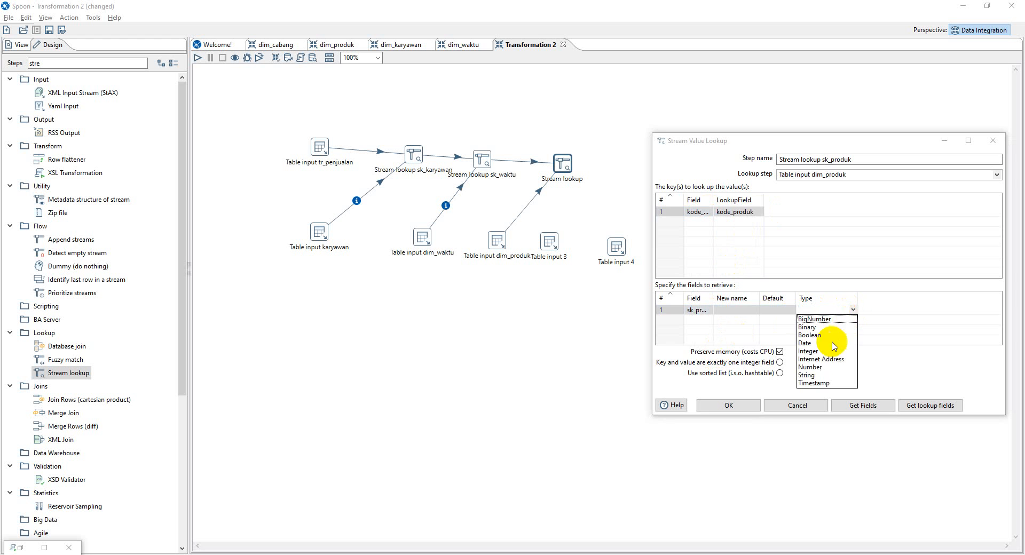
left_click(814, 377)
left_click(748, 405)
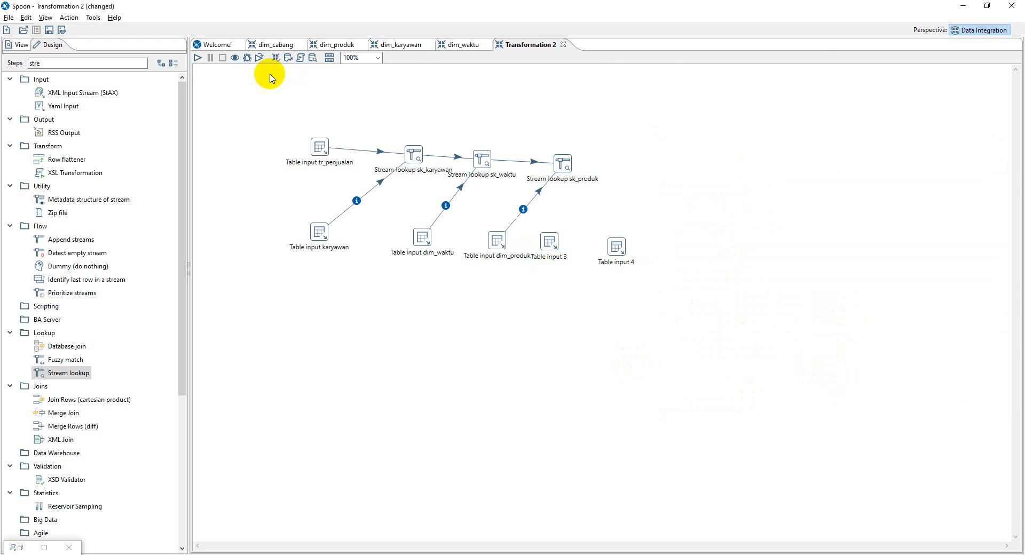
Step: Launch the transformation with local execution and save it as fact_penjualan in the uas folder
left_click(198, 59)
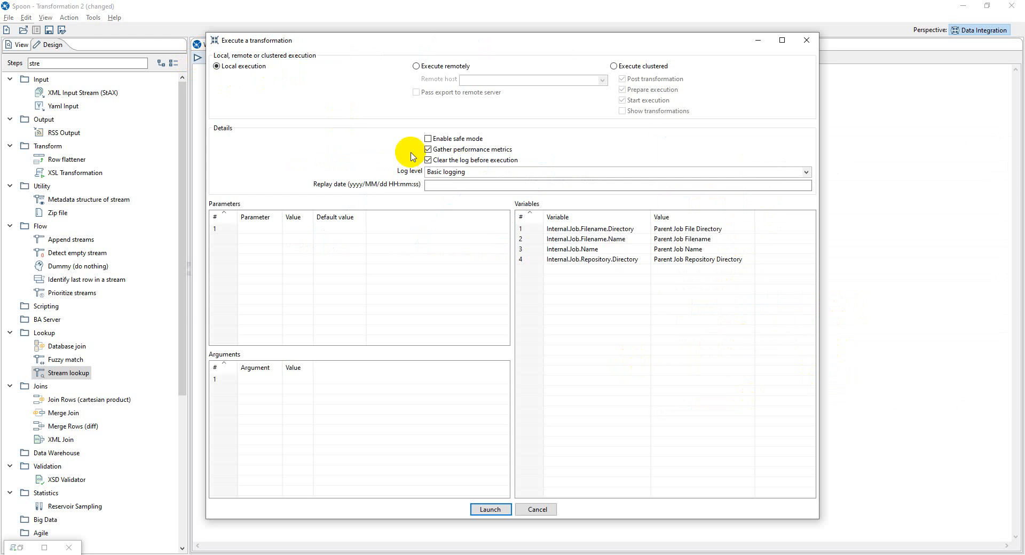
left_click(487, 507)
double_click(265, 101)
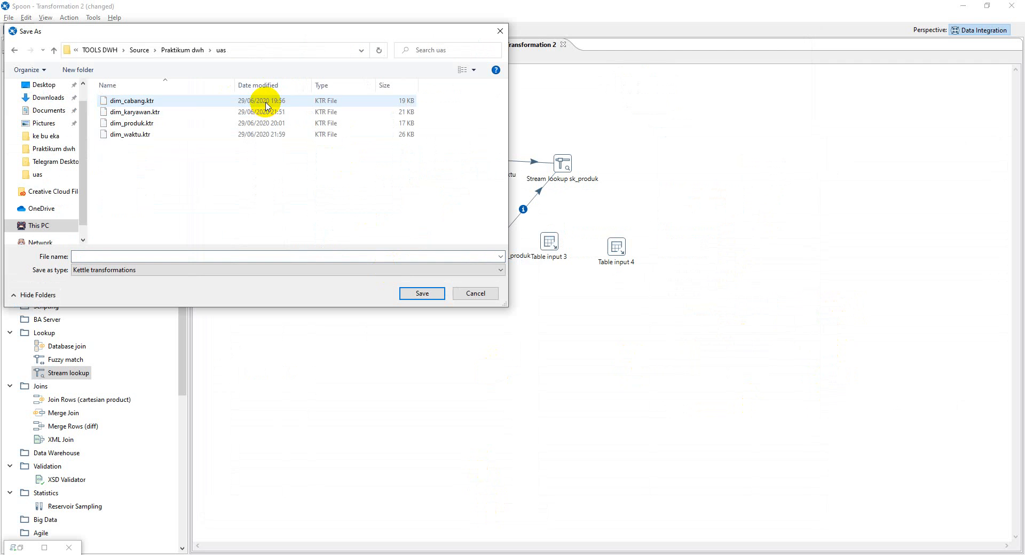
left_click(222, 254)
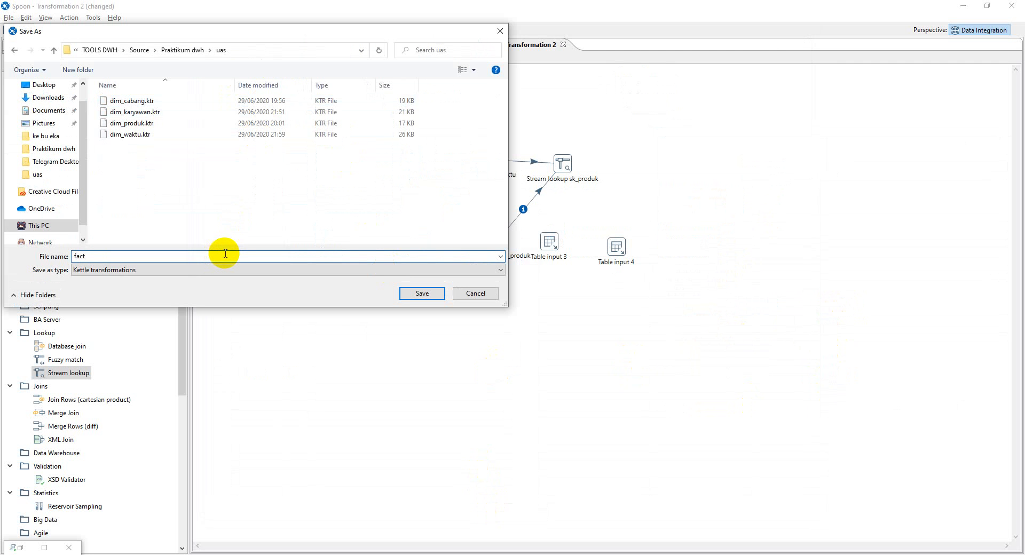
type("fact_penjualan")
key("Return")
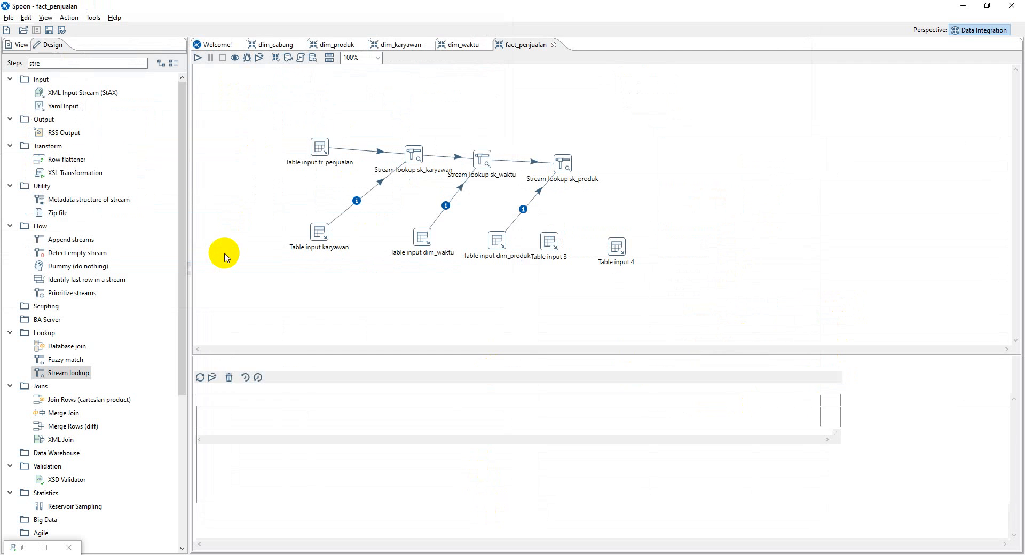
Step: Delete the unused Table input 3 and Table input 4 steps, and run the transformation again
left_click_drag(660, 224, 530, 269)
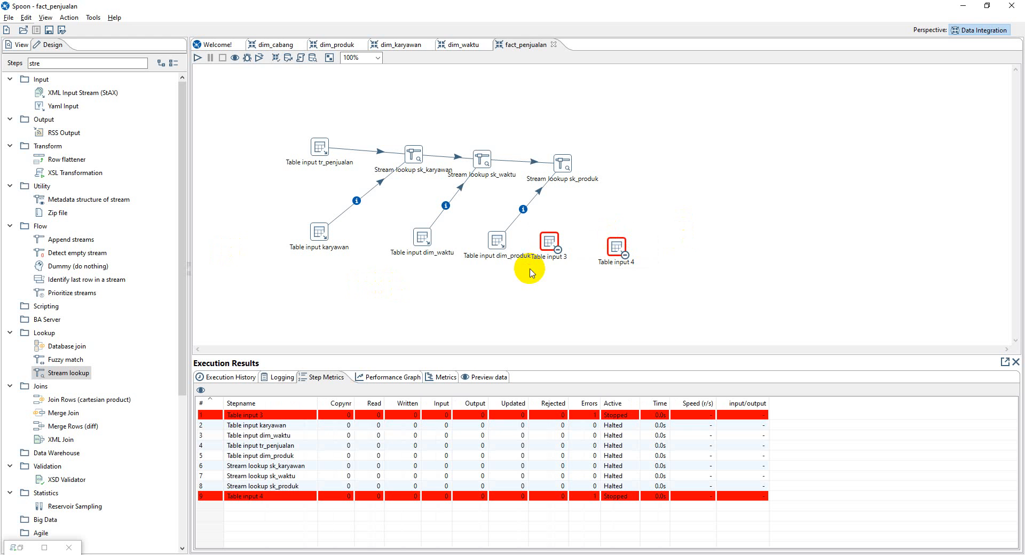
key("Delete")
left_click(538, 323)
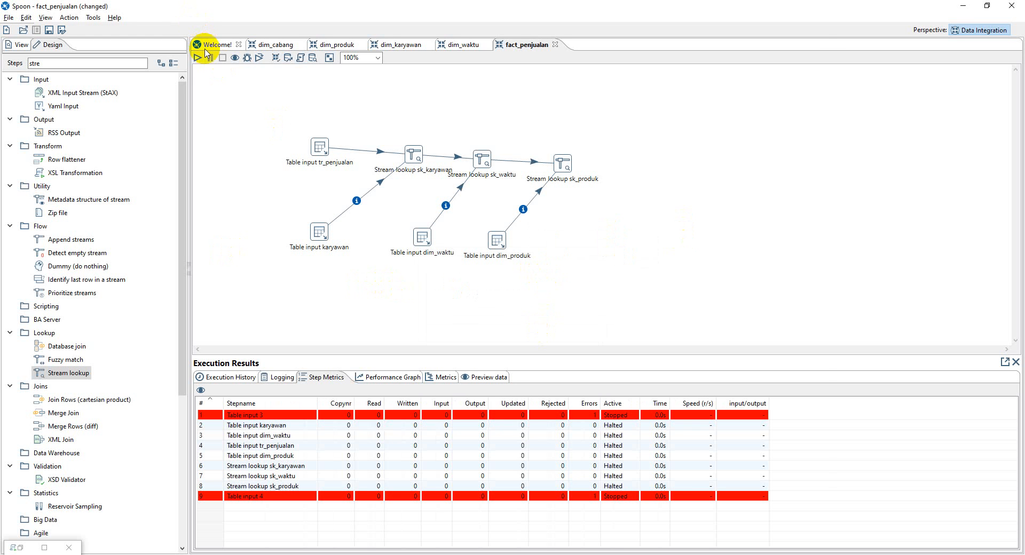
left_click(197, 63)
left_click(490, 508)
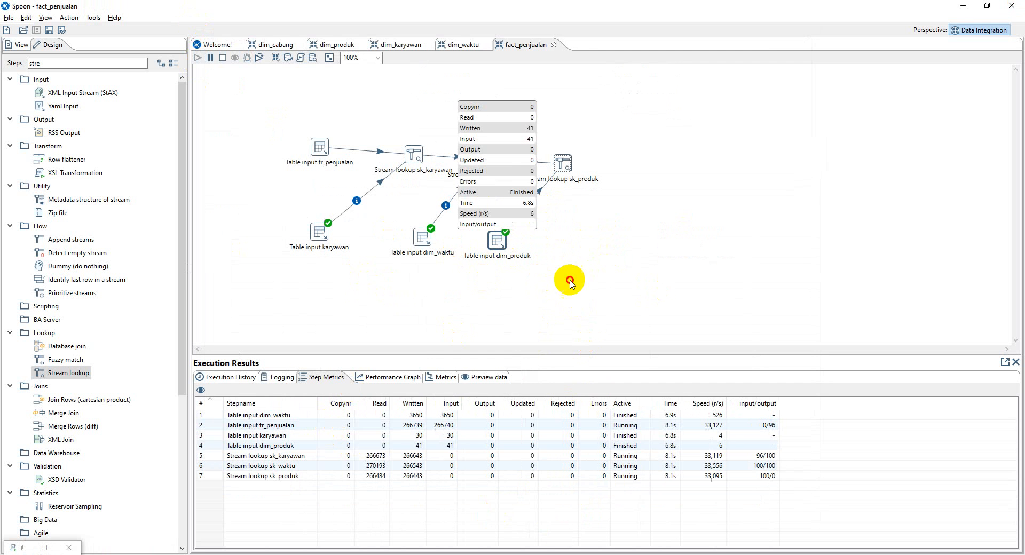
Step: Preview the output rows of Table input dim_produk and Stream lookup sk_produk in the execution results
left_click(447, 377)
left_click(470, 378)
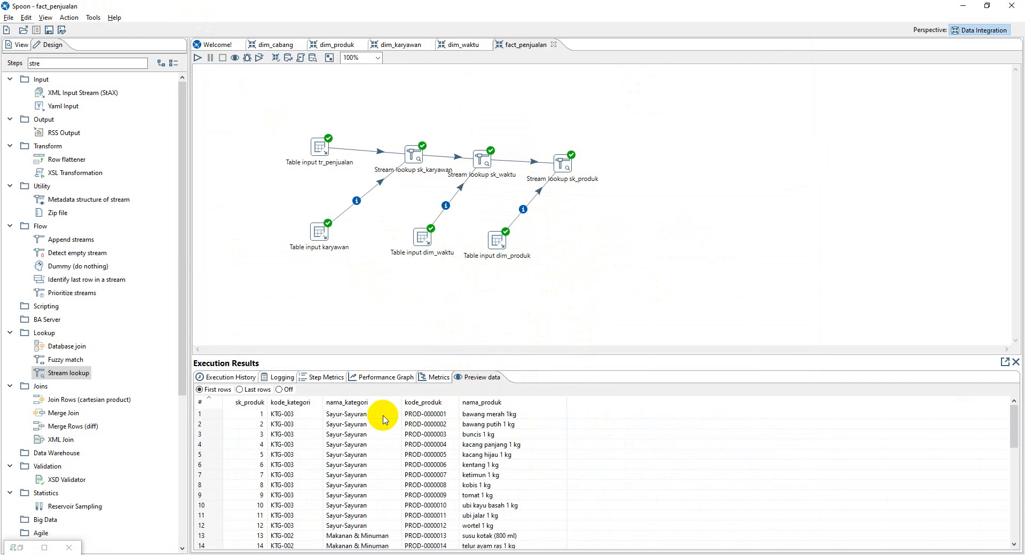
scroll(371, 435, "down", 2)
scroll(371, 436, "up", 2)
left_click(566, 162)
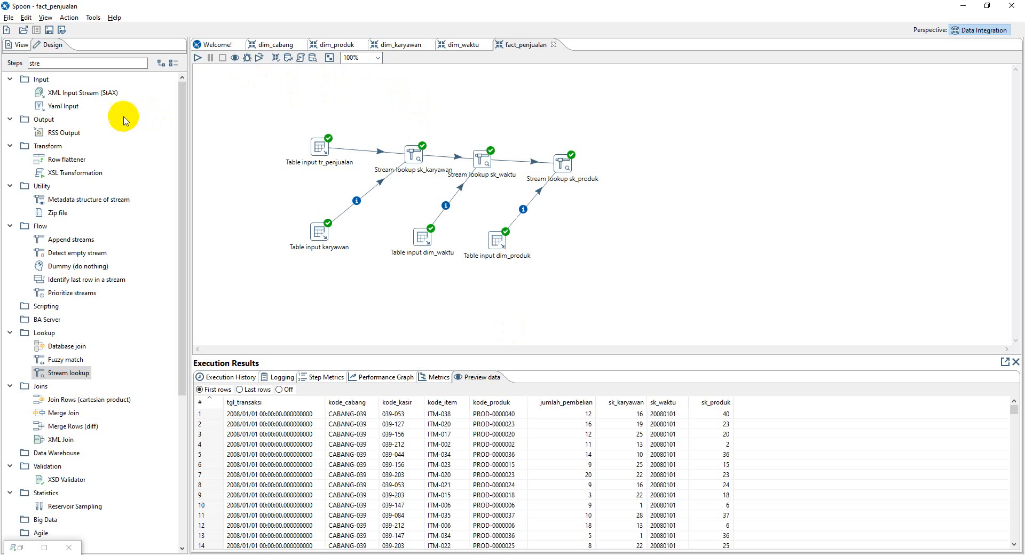
Step: Add a new Stream lookup step beyond Stream lookup sk_produk and a new Table input step beside Table input dim_produk
left_click_drag(64, 373, 662, 164)
type("input")
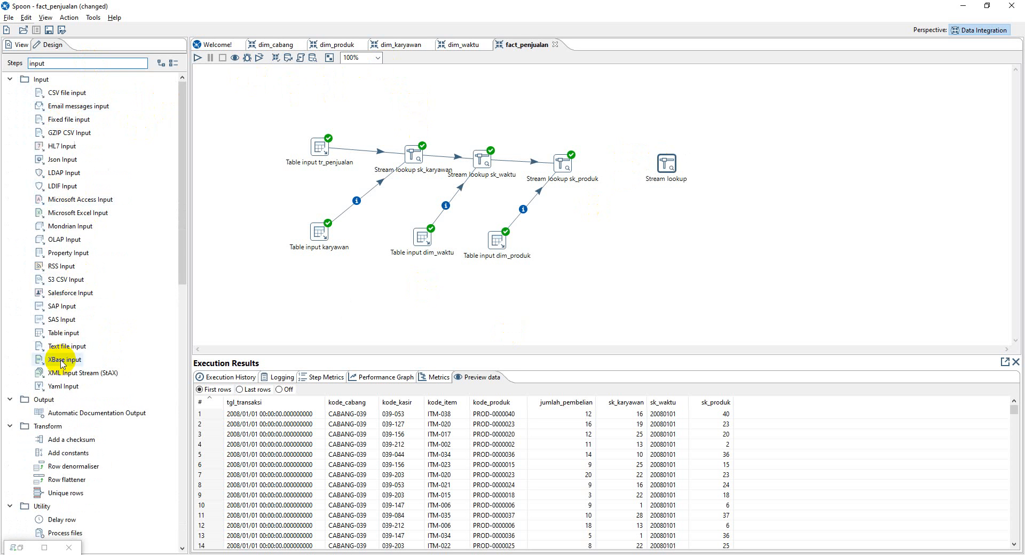
left_click_drag(61, 333, 578, 250)
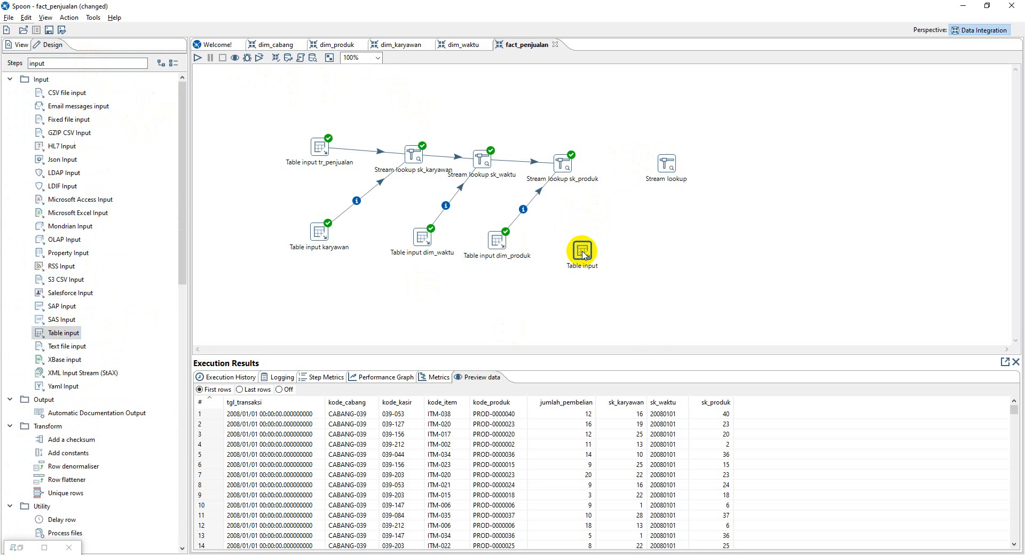
Step: Name the new table input Table input dim_cabang and set its connection to phi olap
double_click(583, 250)
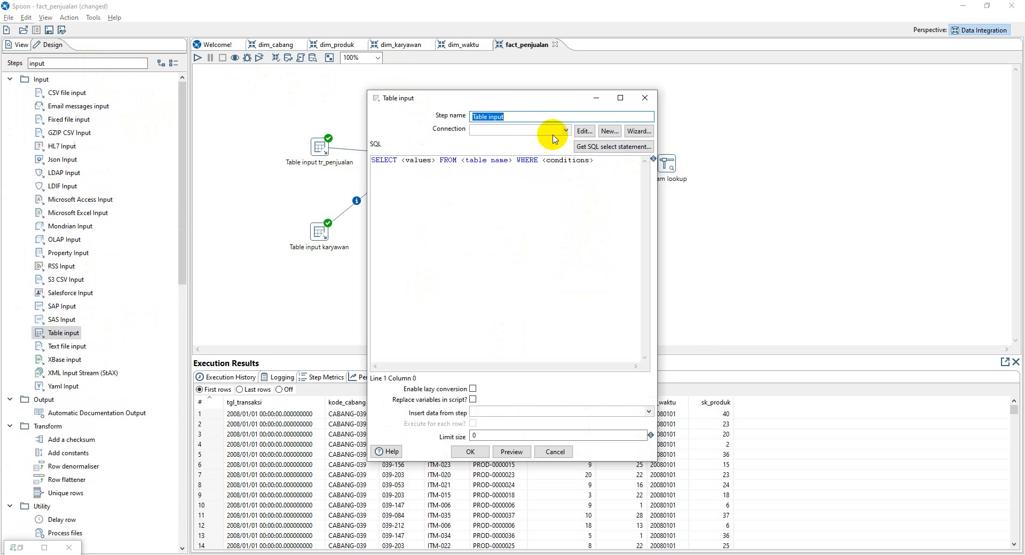
left_click(534, 116)
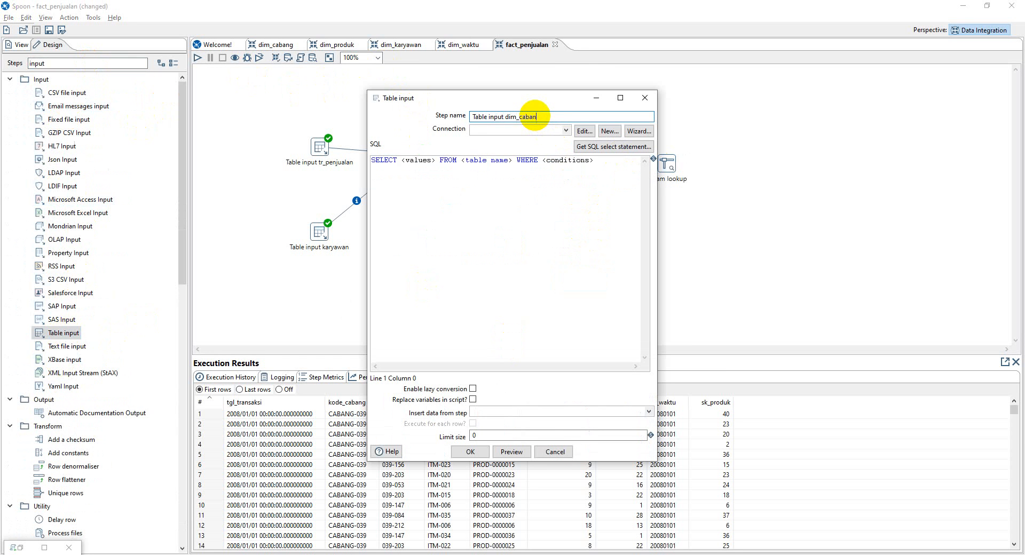
left_click(557, 128)
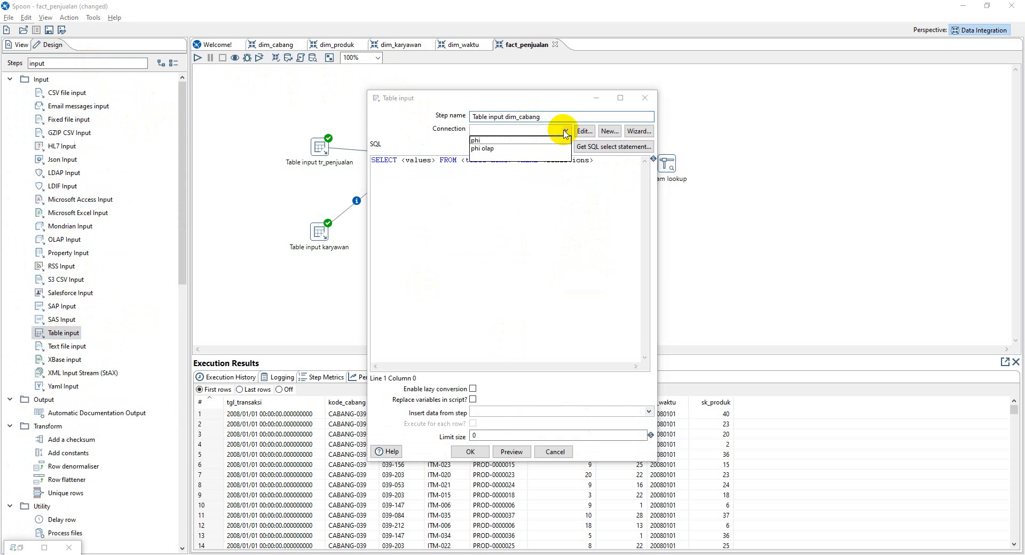
left_click(492, 144)
Step: Generate the SQL select statement for the dim_cabang table including field names, and confirm the step settings
left_click(591, 150)
left_click(365, 208)
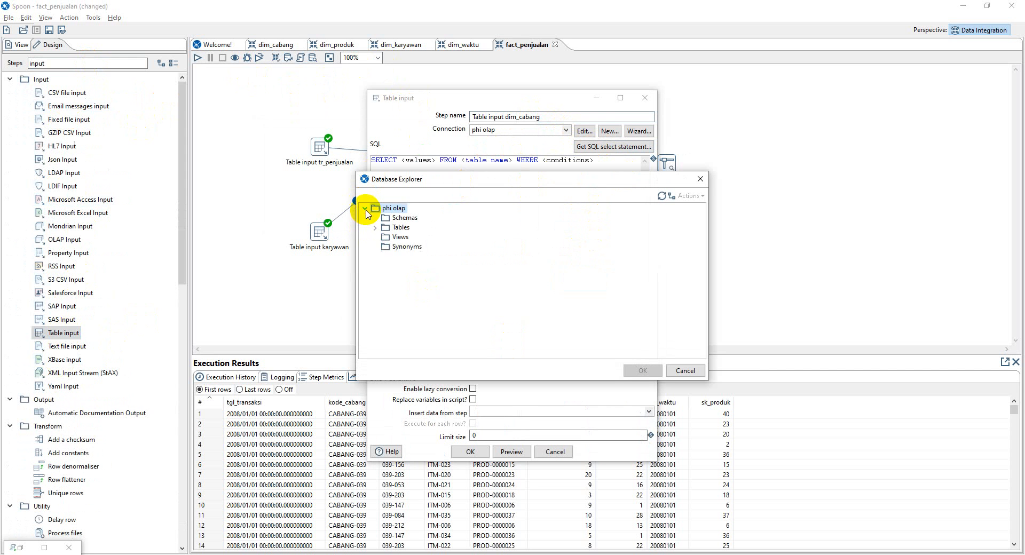
left_click(375, 227)
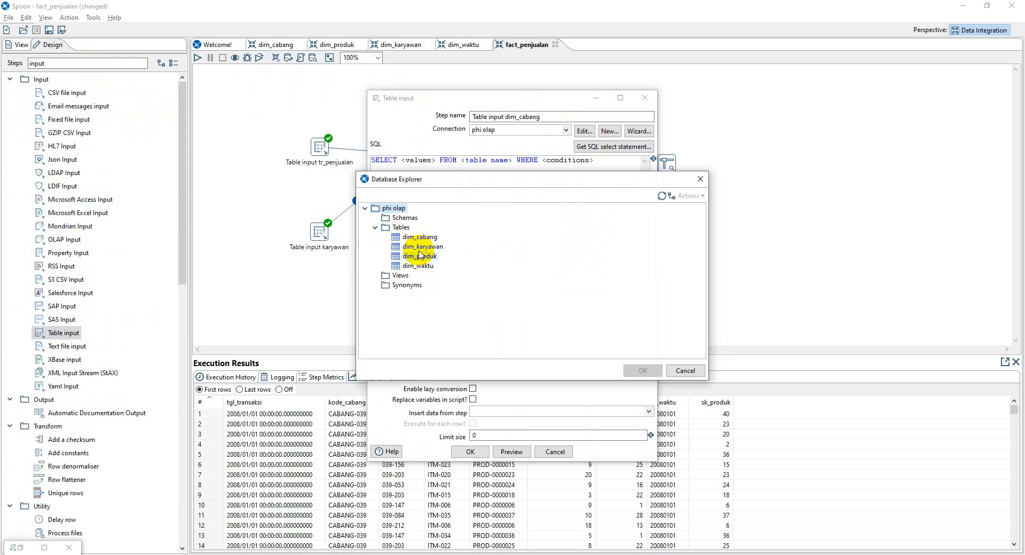
double_click(422, 238)
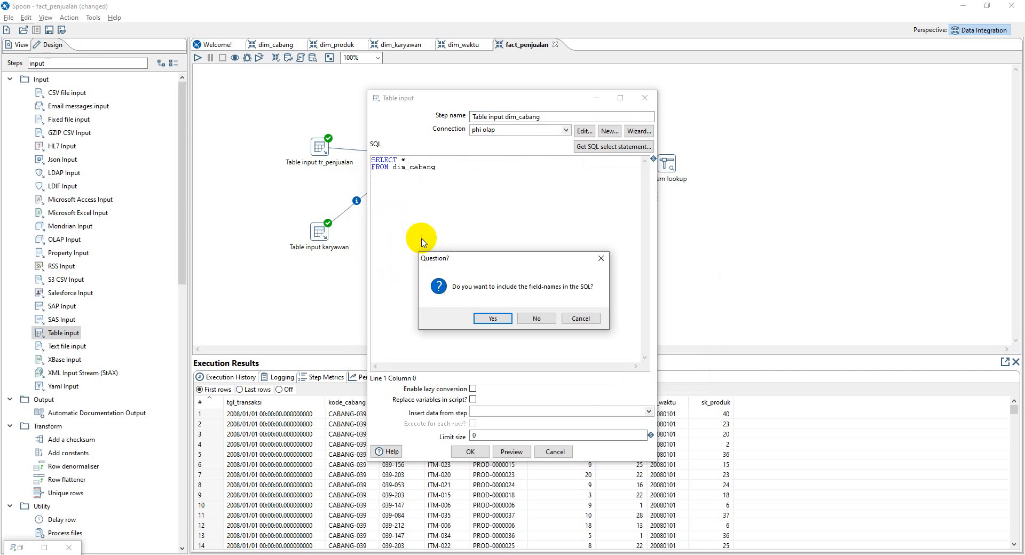
left_click(502, 320)
left_click(476, 453)
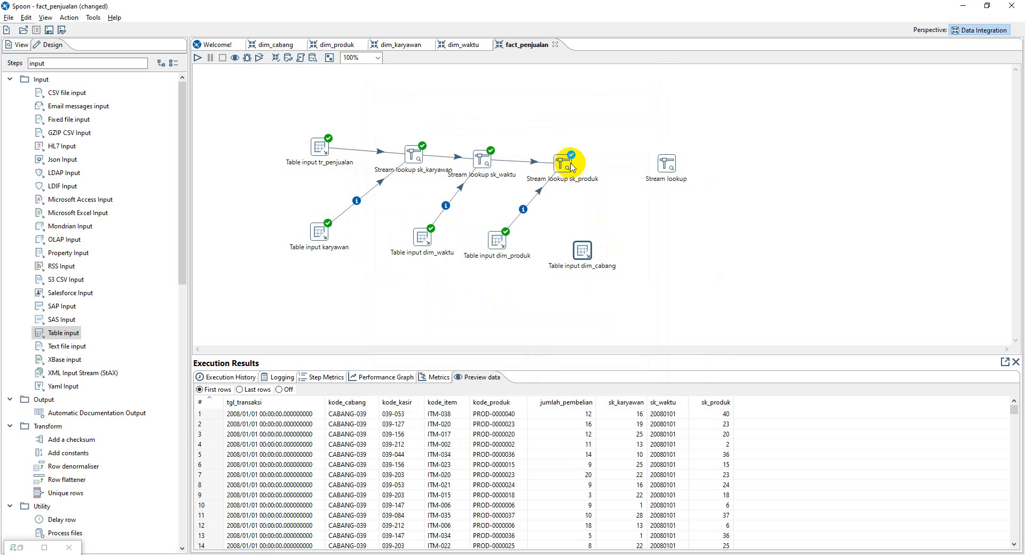
Step: Connect Stream lookup sk_produk and Table input dim_cabang to the new Stream lookup step
mouse_move(571, 169)
left_click_drag(598, 194, 666, 163)
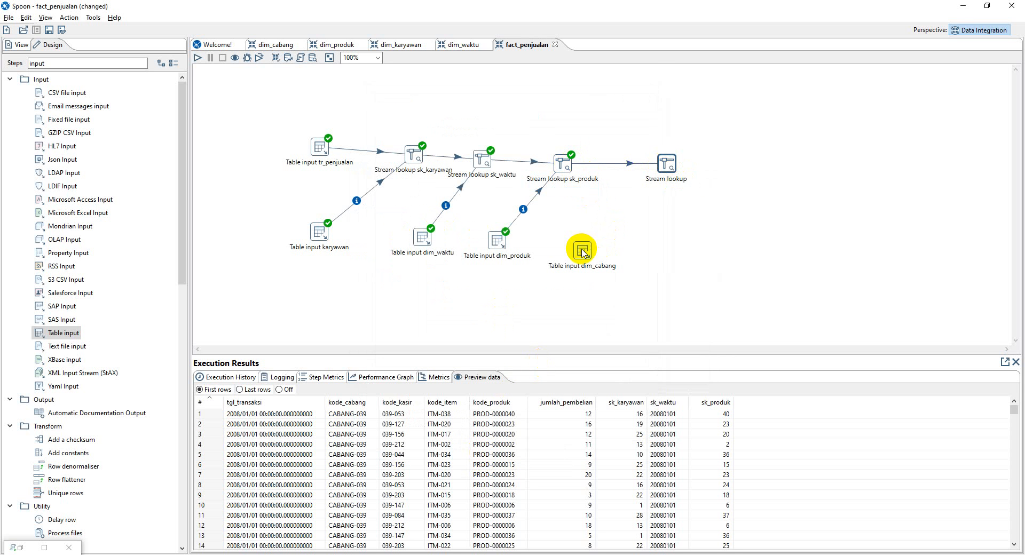
mouse_move(586, 260)
left_click_drag(598, 283, 663, 166)
Step: Name the new lookup step Stream lookup sk_cabang and set its lookup step to Table input dim_cabang
double_click(665, 164)
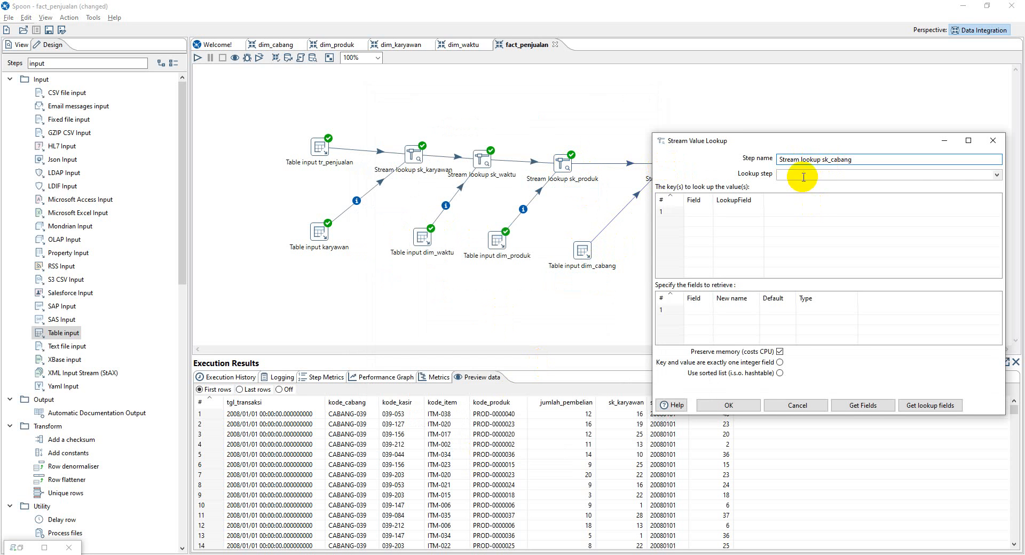
left_click(986, 177)
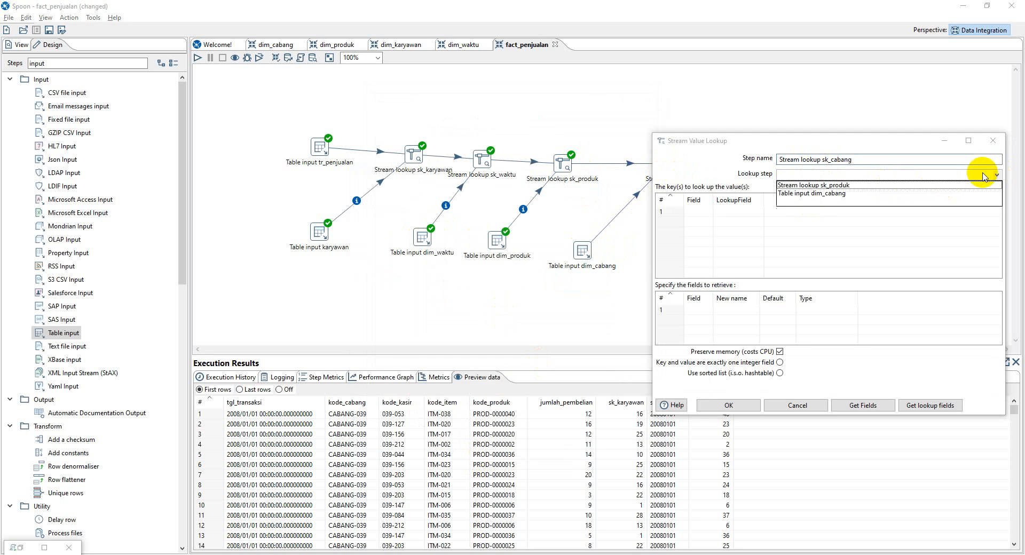
left_click(790, 193)
Step: Set the lookup key of Stream lookup sk_cabang to match field kode_cabang with lookup field kode_cabang
left_click(708, 213)
left_click(708, 213)
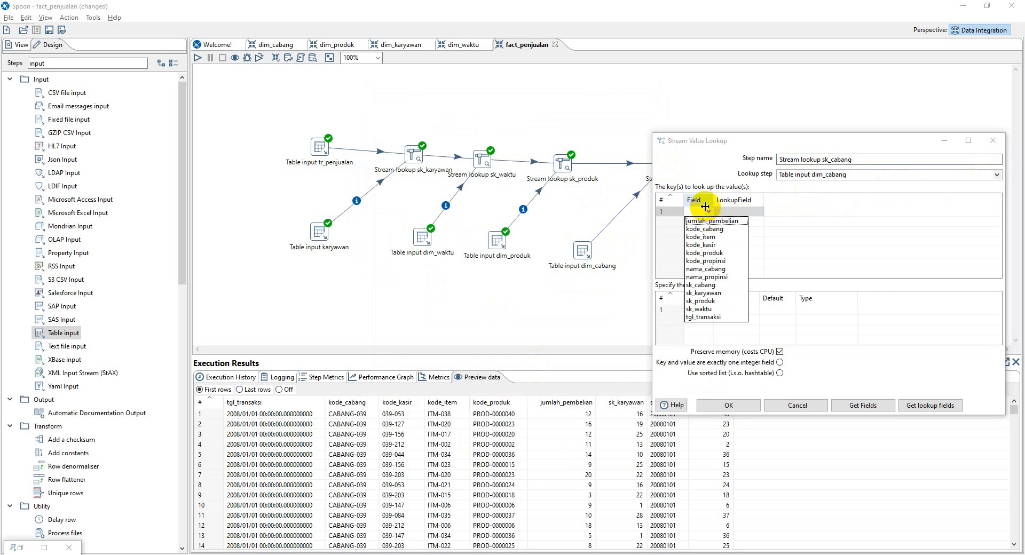
left_click(700, 227)
left_click(760, 211)
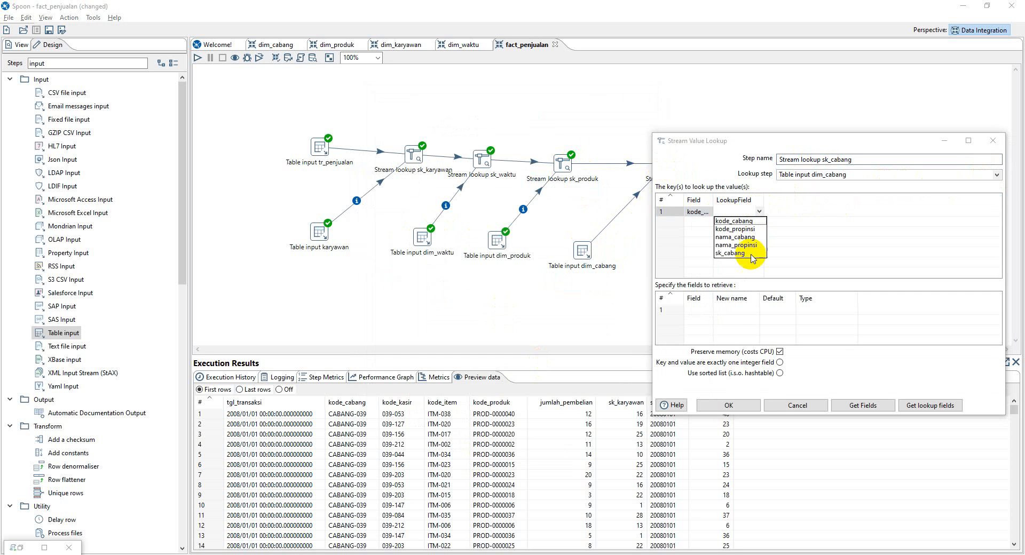
left_click(743, 221)
Step: Retrieve the sk_cabang field as type String in Stream lookup sk_cabang and confirm the step settings
left_click(697, 310)
left_click(709, 310)
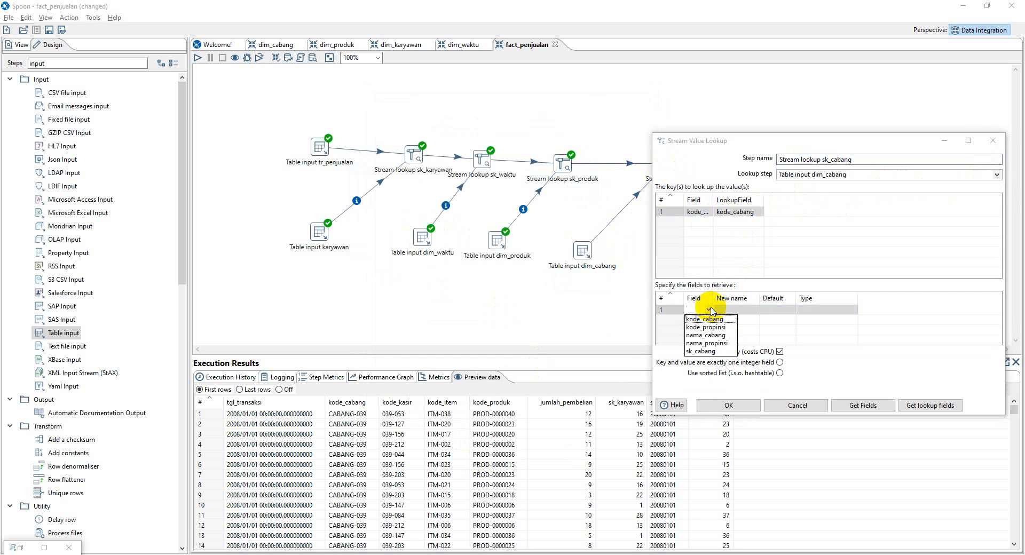
left_click(705, 352)
left_click(737, 404)
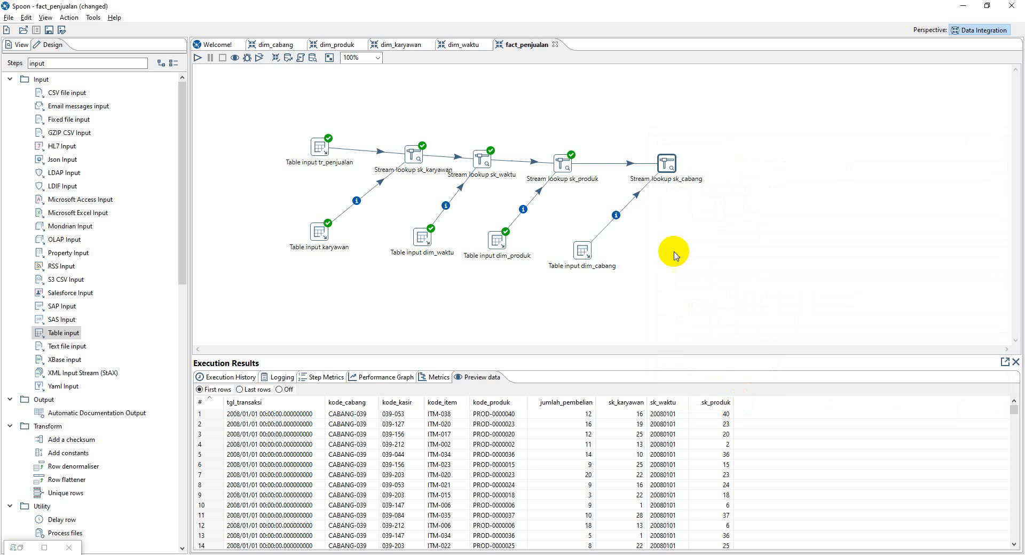
double_click(664, 168)
left_click(854, 311)
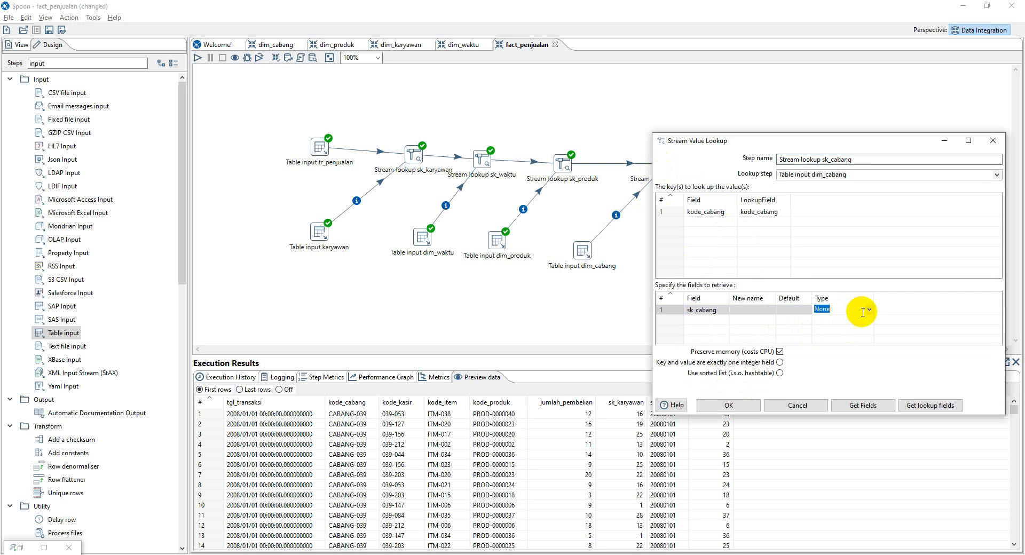
left_click(860, 311)
left_click(831, 376)
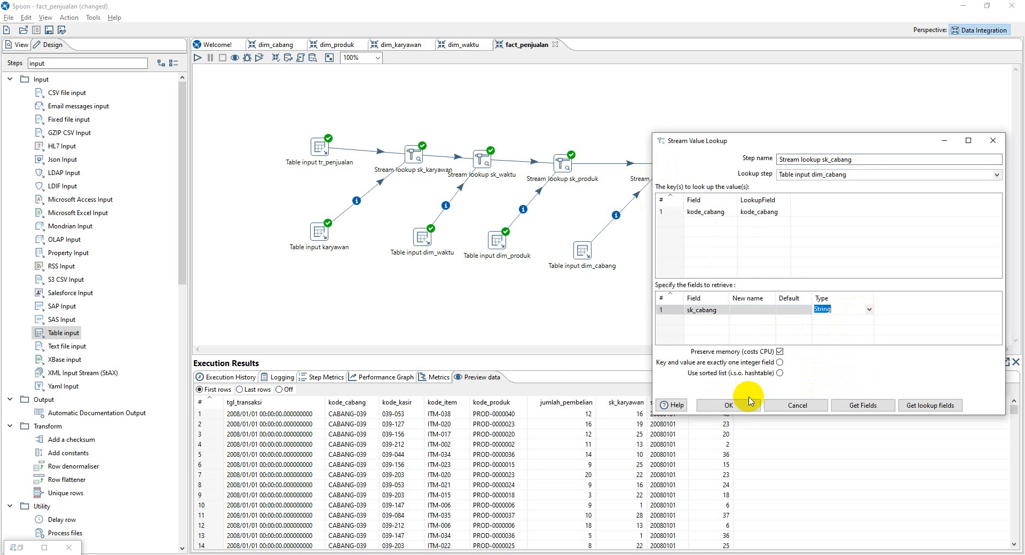
left_click(729, 406)
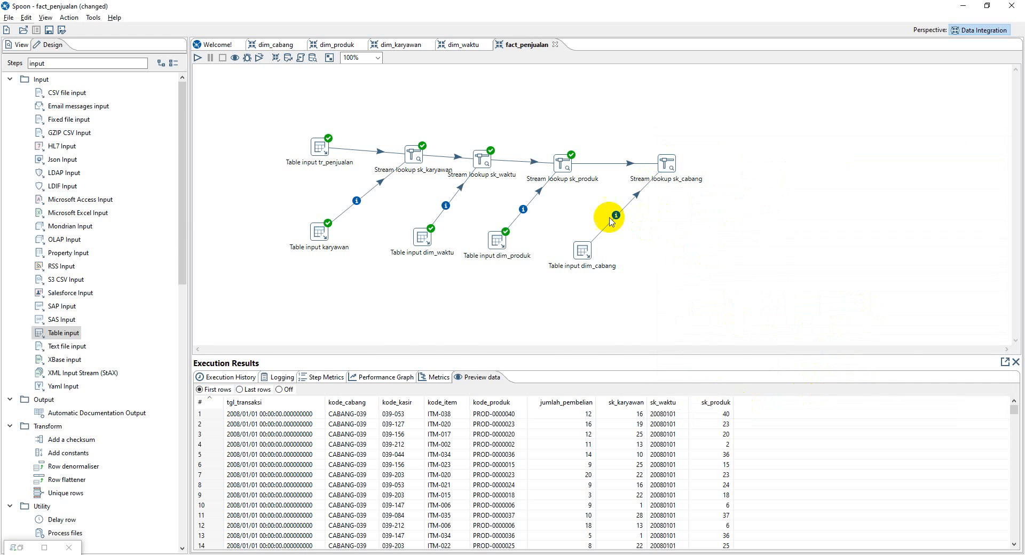
Step: Check the Fact_penjualan fields in the Word star schema against the previewed columns of Table input tr_penjualan in Spoon
key("alt+Tab")
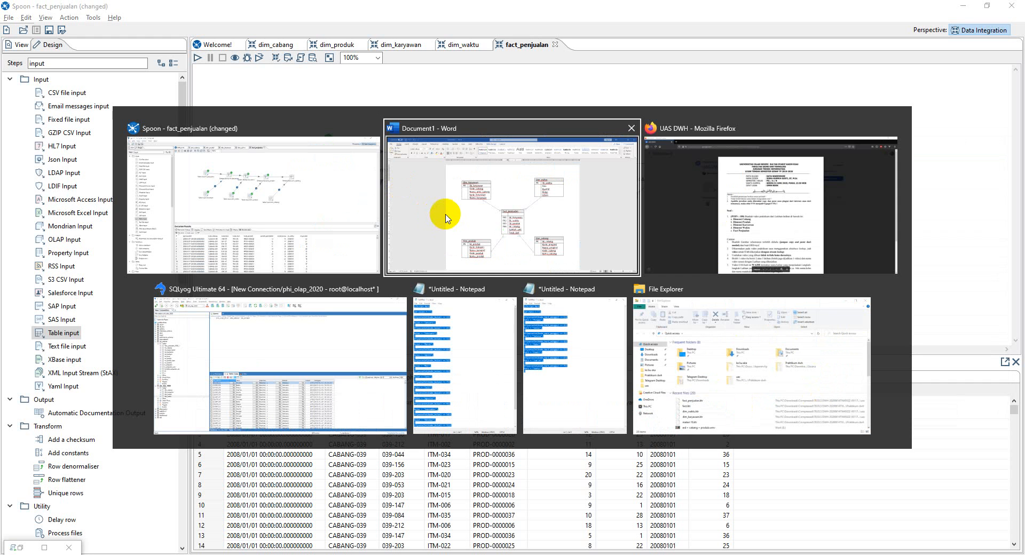
left_click(689, 207)
key("alt+Tab")
left_click(687, 199)
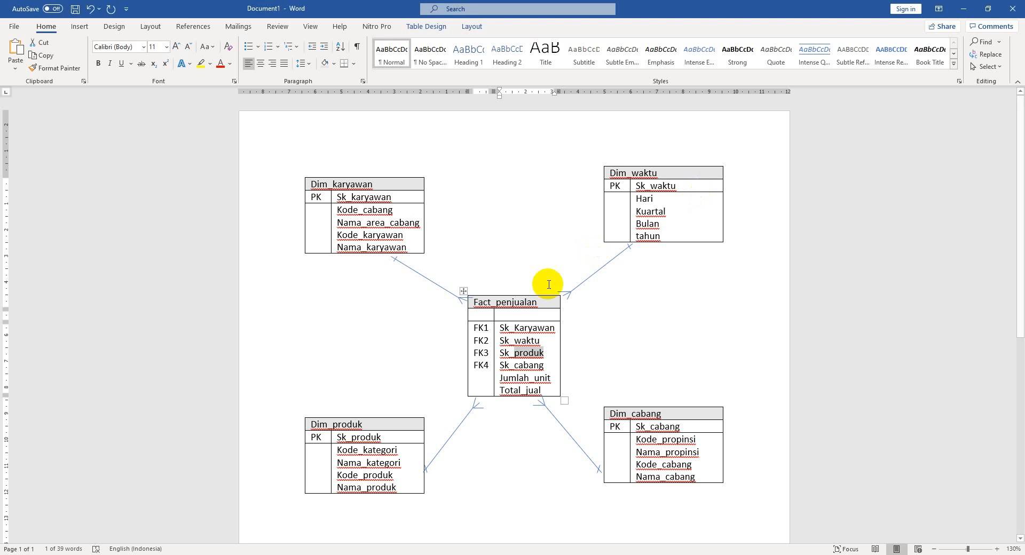
left_click(545, 378)
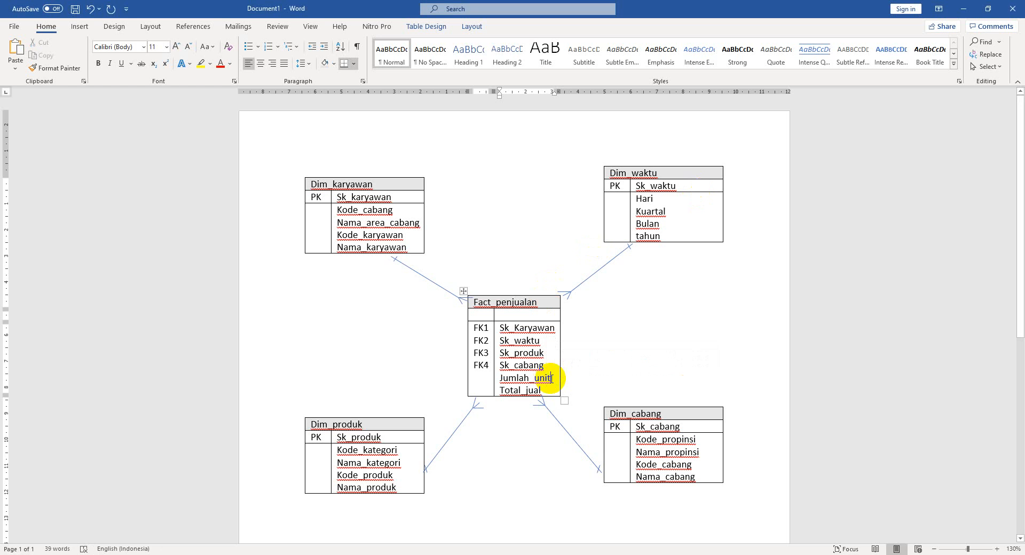
key("alt+Tab")
left_click(711, 190)
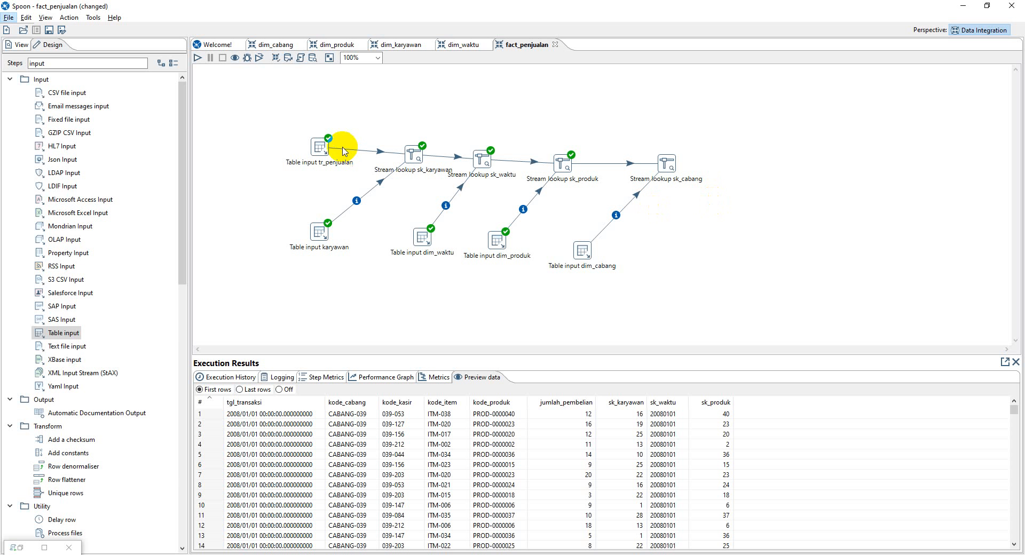
left_click(318, 148)
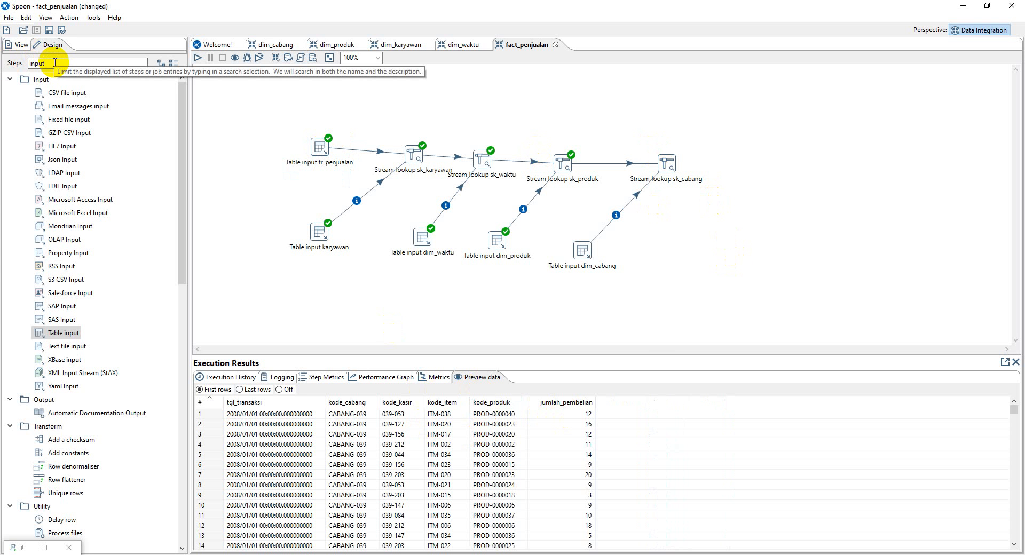
key("alt+Tab")
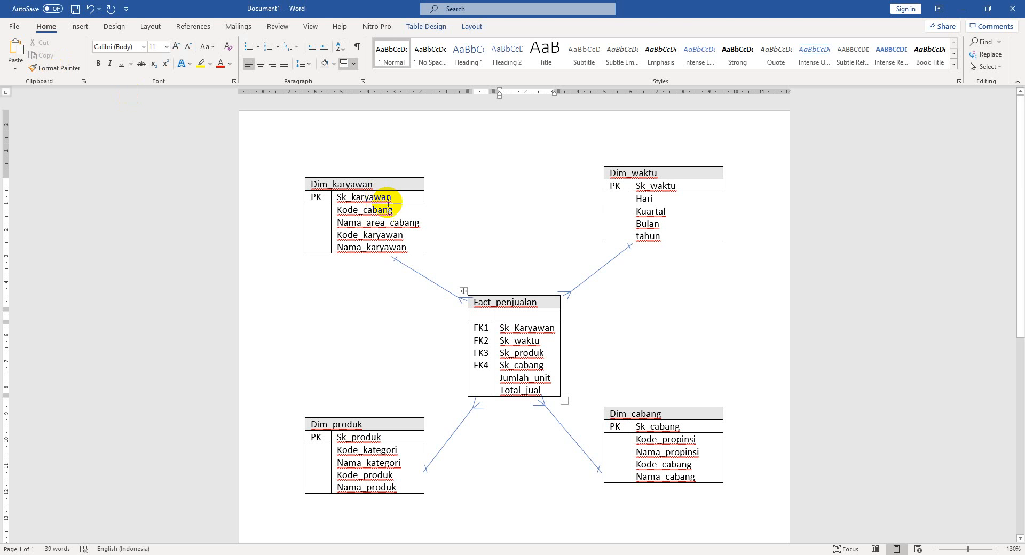
key("alt+Tab")
key("alt+Tab")
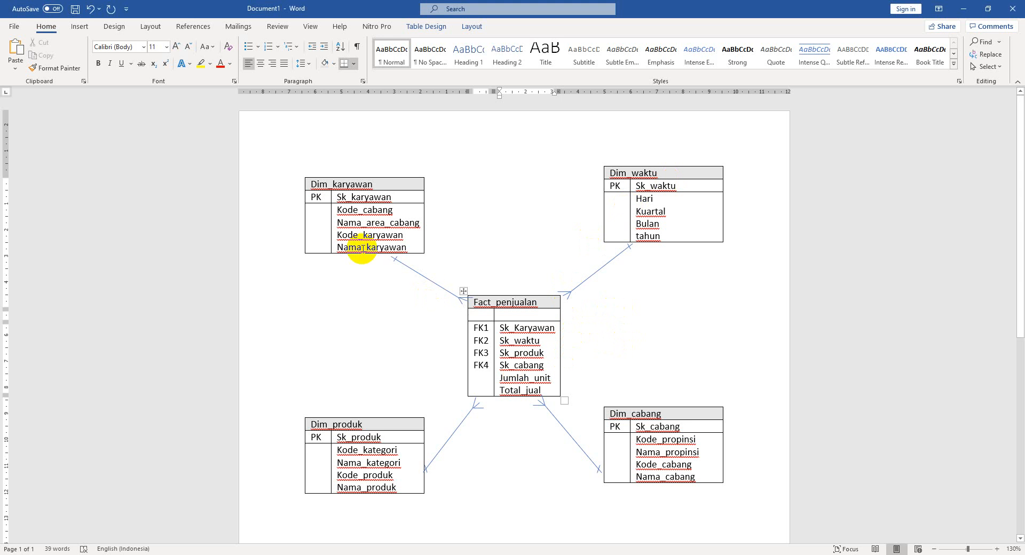
key("alt+Tab")
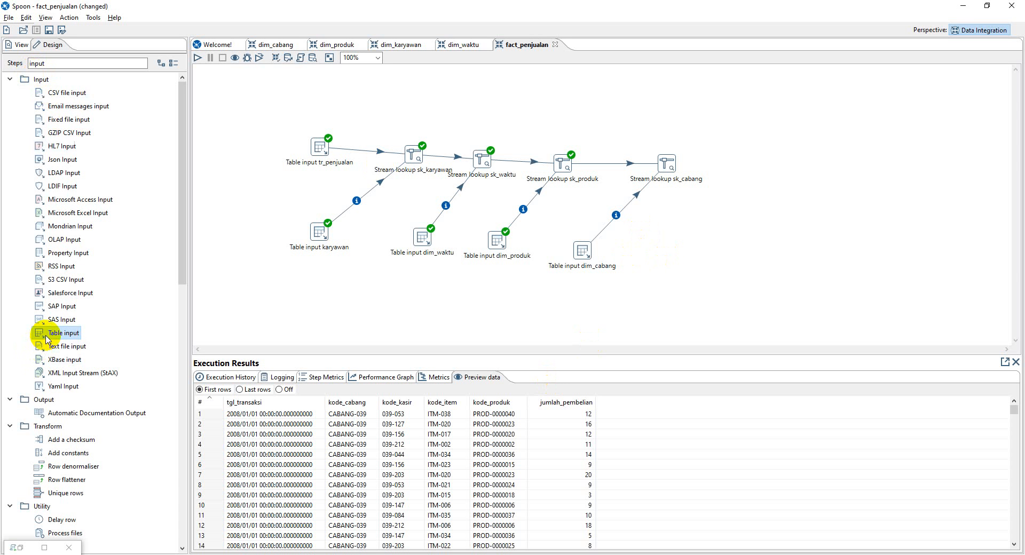
Step: Add another Table input step beside Table input dim_cabang and another Stream lookup step beyond Stream lookup sk_cabang
left_click_drag(53, 332, 666, 251)
double_click(99, 63)
type("s")
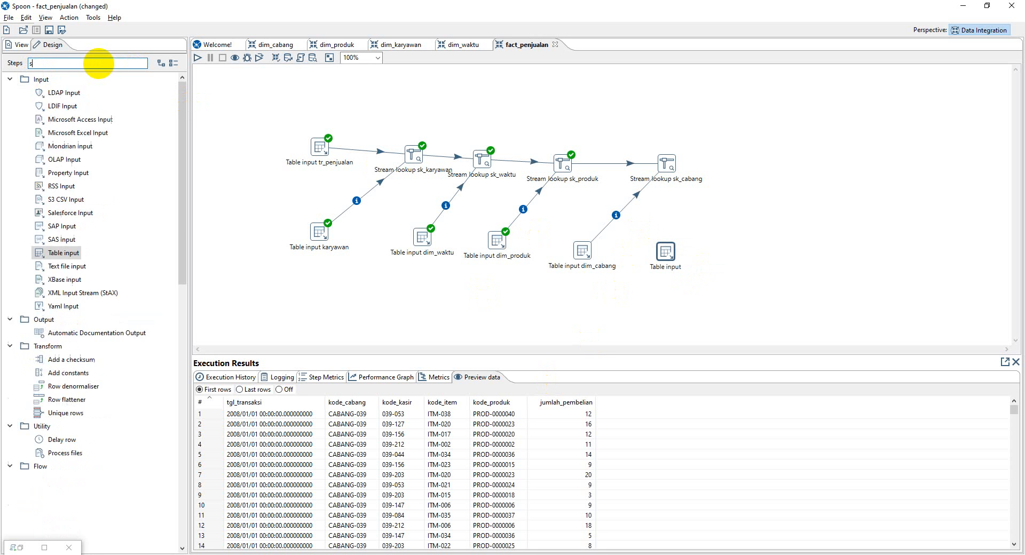
type("trea")
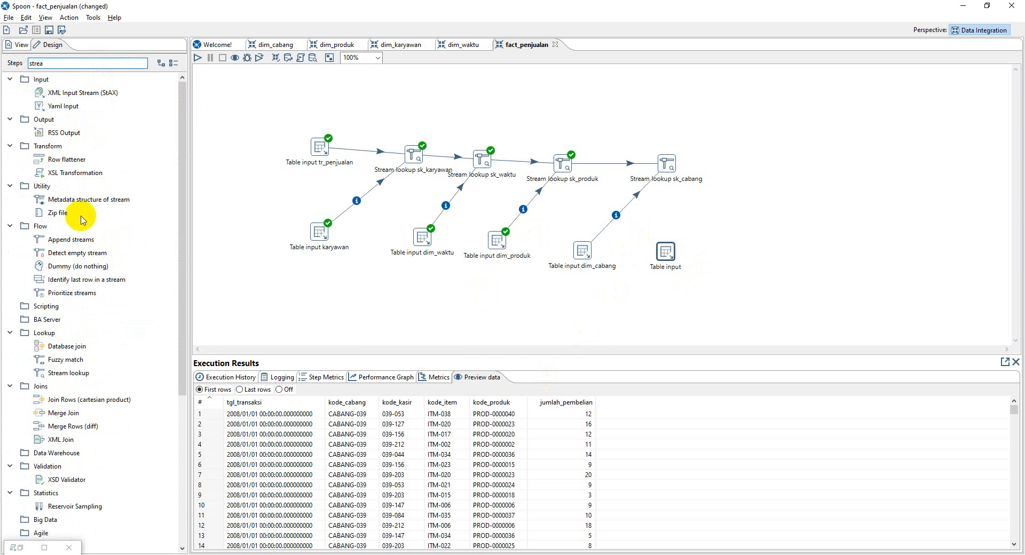
left_click_drag(70, 373, 740, 169)
Step: Connect both Stream lookup sk_cabang and the new Table input step to the new Stream lookup step
mouse_move(683, 191)
left_click_drag(683, 191, 740, 169)
mouse_move(663, 254)
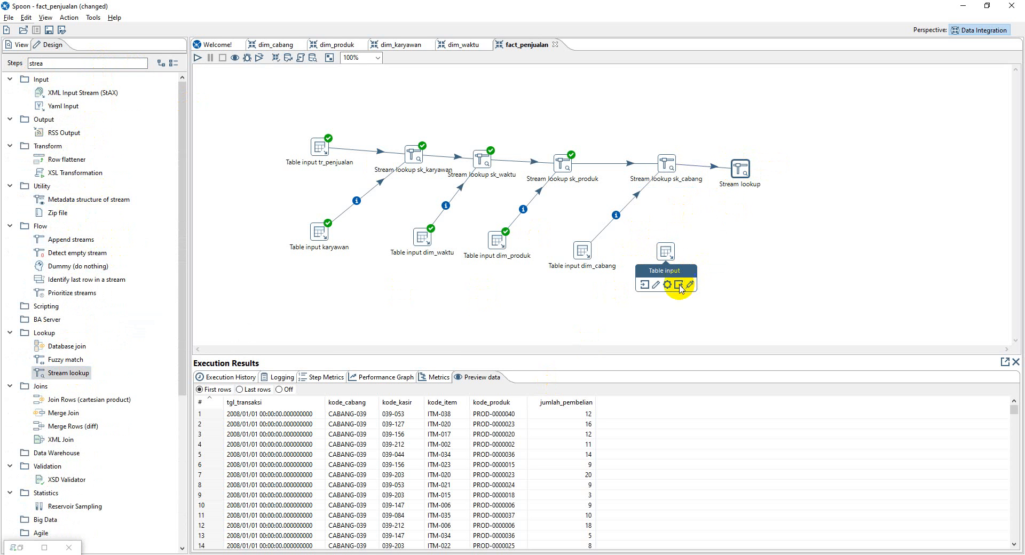
left_click_drag(680, 289, 739, 172)
Step: Name the new Table input step "Table input produk baru" and set its connection to phi
double_click(666, 251)
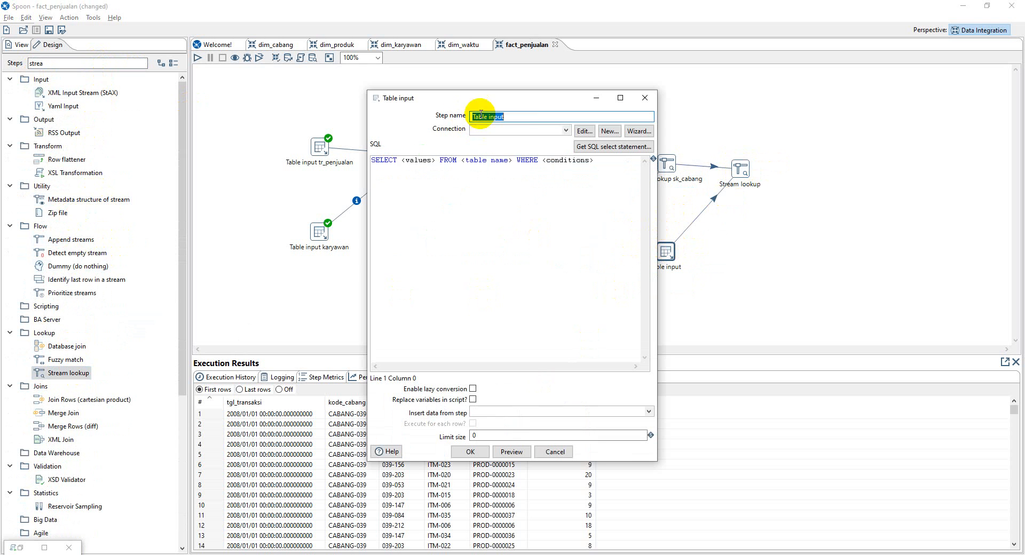
left_click(524, 113)
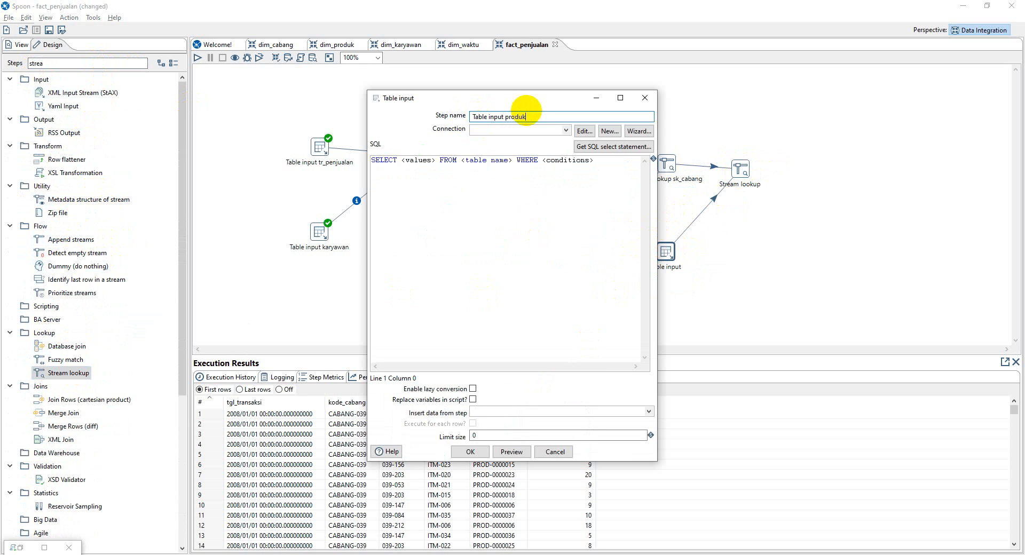
left_click(566, 130)
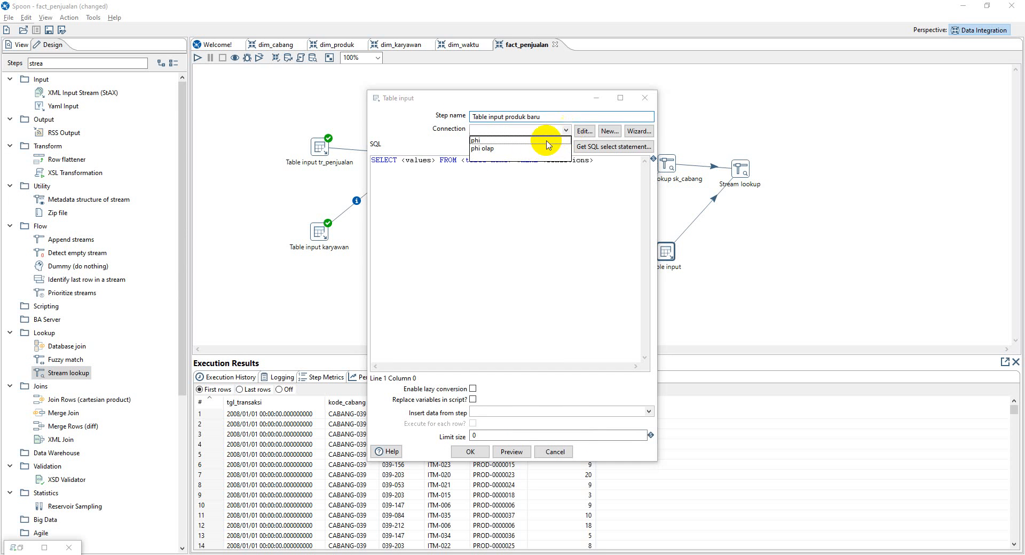
left_click(526, 142)
Step: Generate the SQL select statement from the ms_produk_baru table with all its field names included
left_click(582, 149)
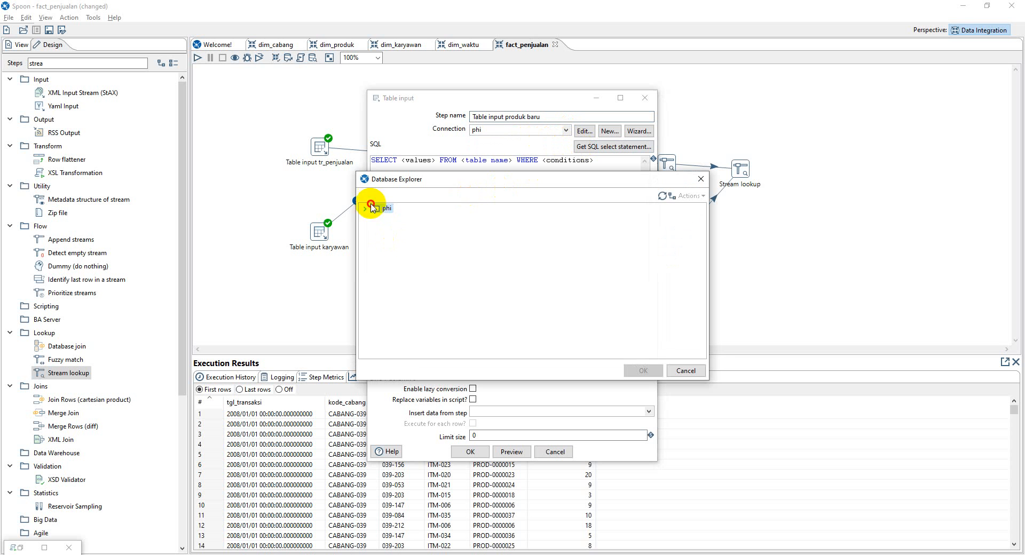
left_click(366, 208)
double_click(382, 229)
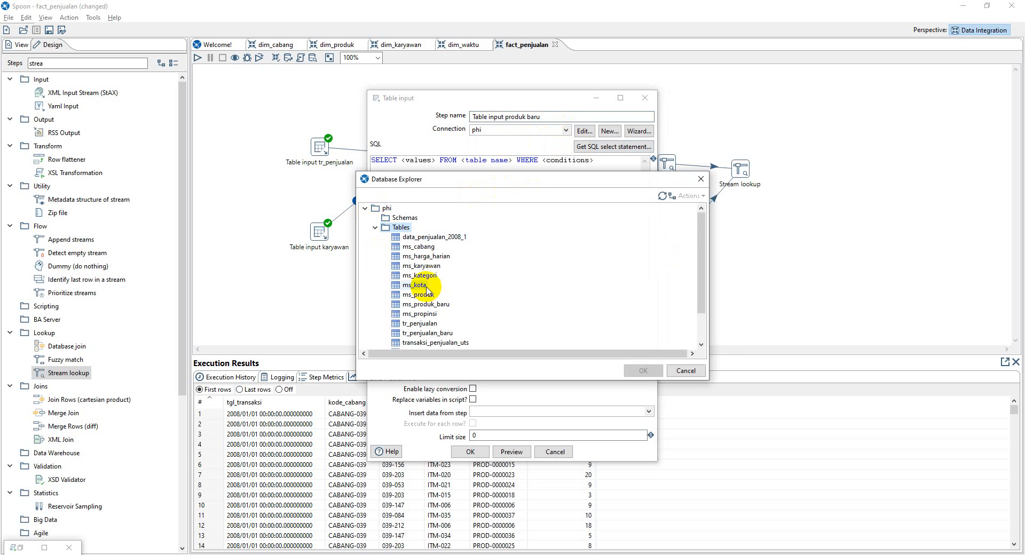
double_click(431, 306)
left_click(500, 320)
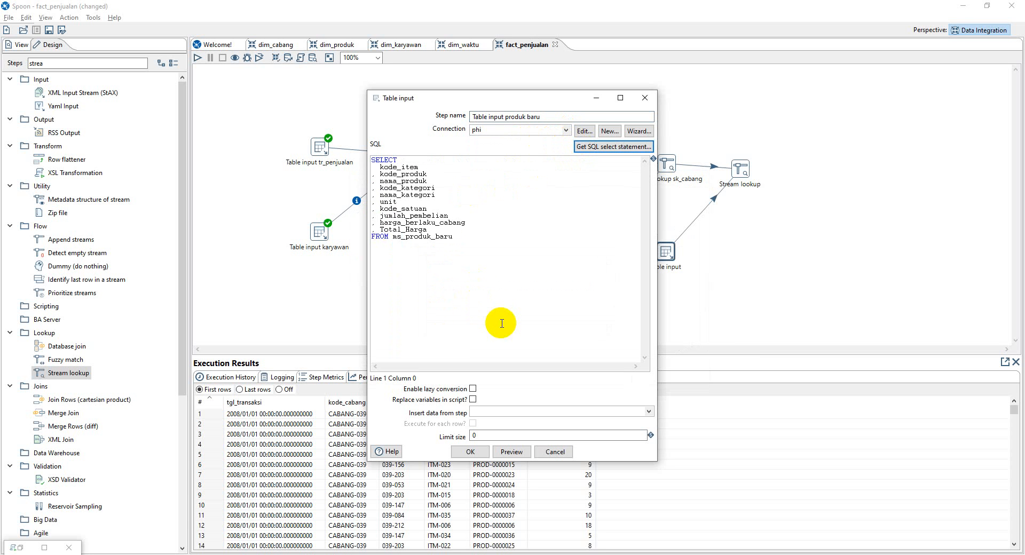
Step: Check the query's Total_Harga field against Total_jual in the Word schema's Fact_penjualan table, and confirm the Table input settings
left_click(431, 230)
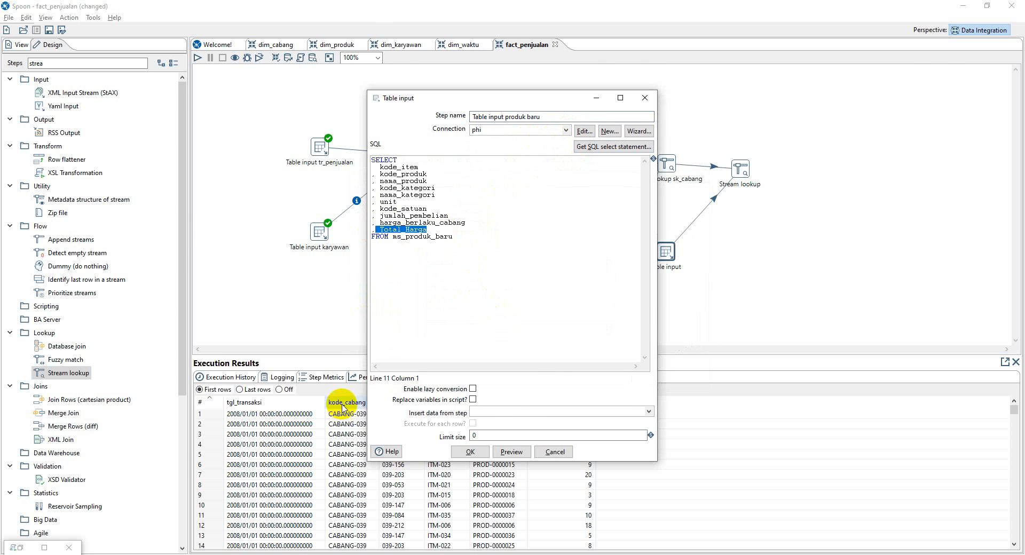
key("alt+Tab")
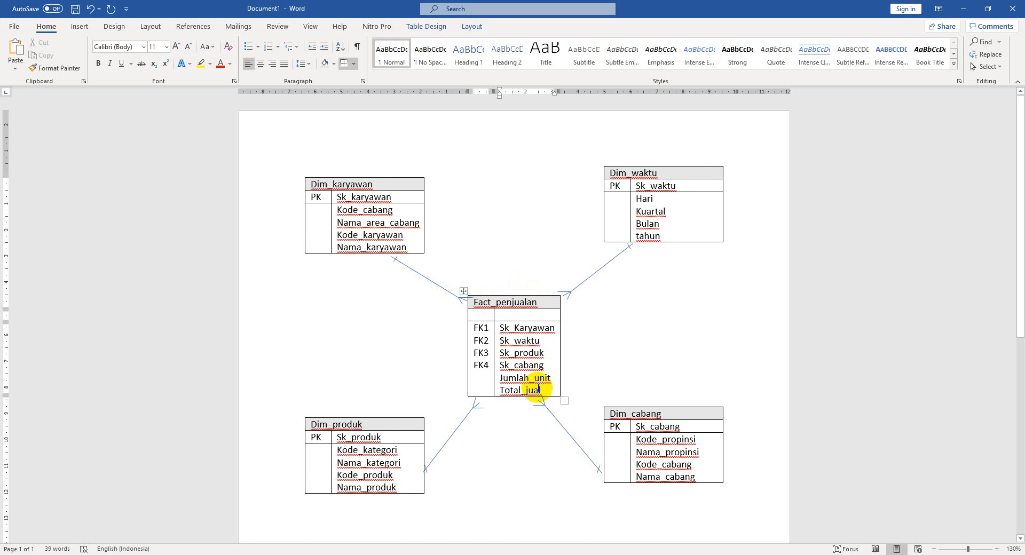
key("alt+Tab")
left_click(451, 229)
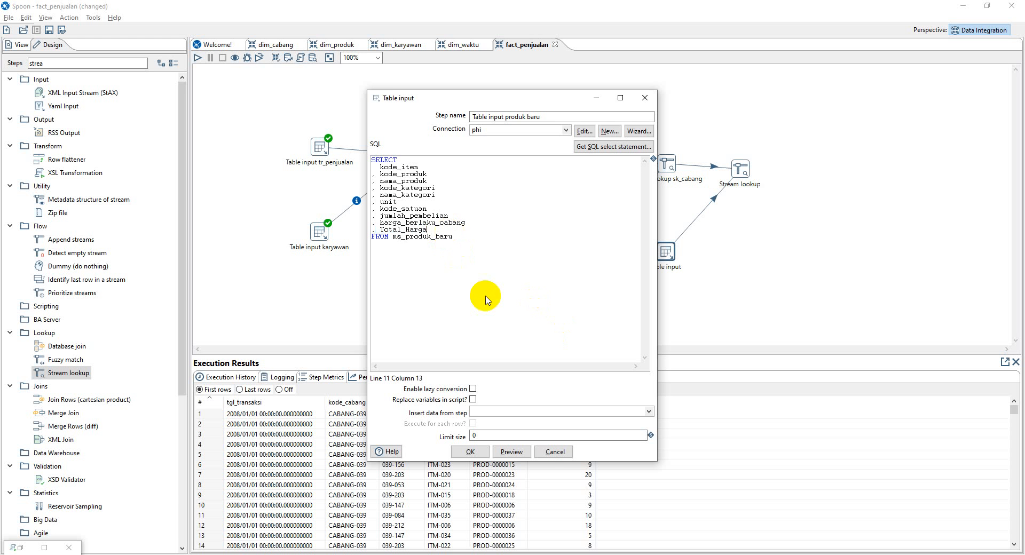
left_click(471, 452)
Step: Set the last Stream lookup's lookup step to Table input produk baru and match field kode_produk with lookup field kode_produk
double_click(742, 169)
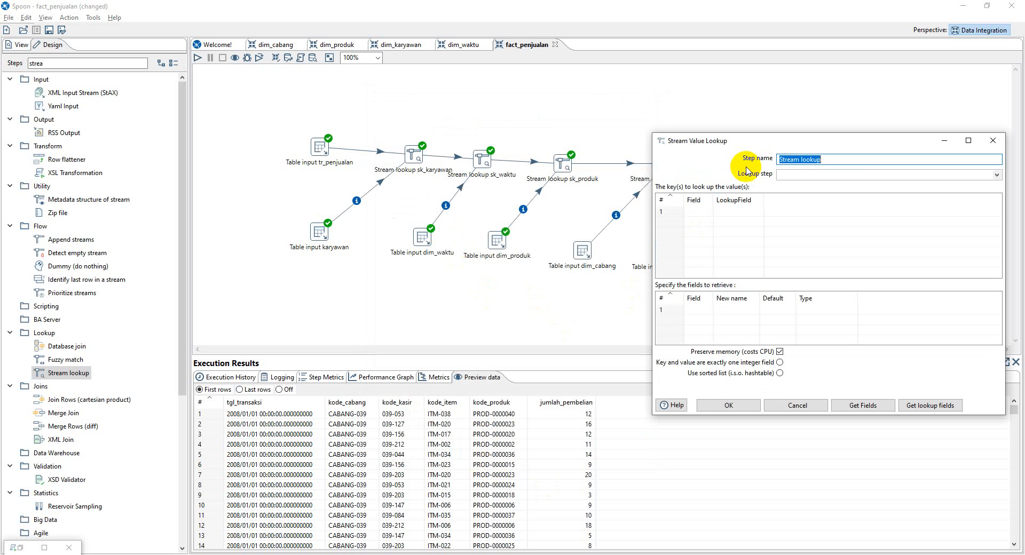
left_click(996, 175)
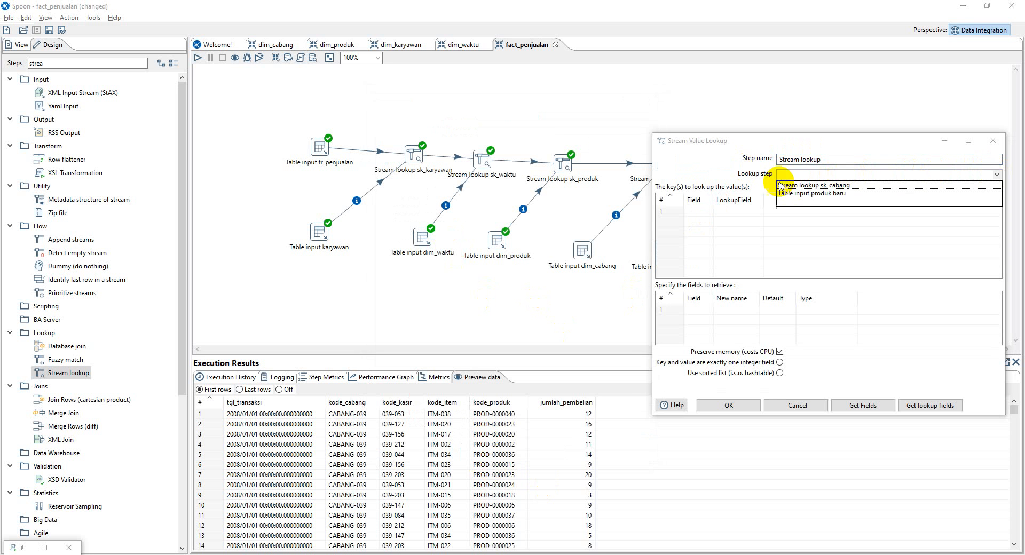
left_click(806, 195)
left_click(706, 212)
left_click(708, 211)
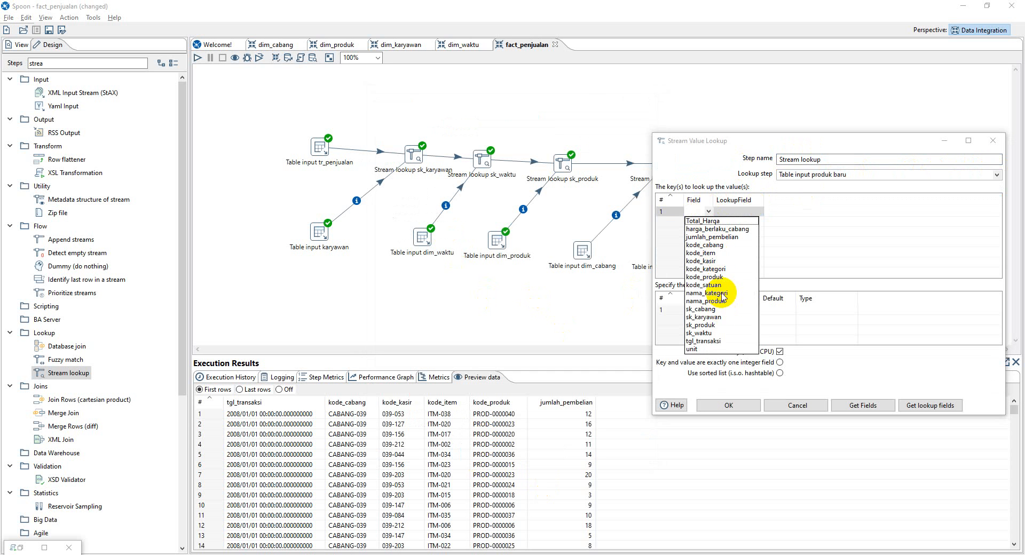
left_click(718, 277)
left_click(762, 213)
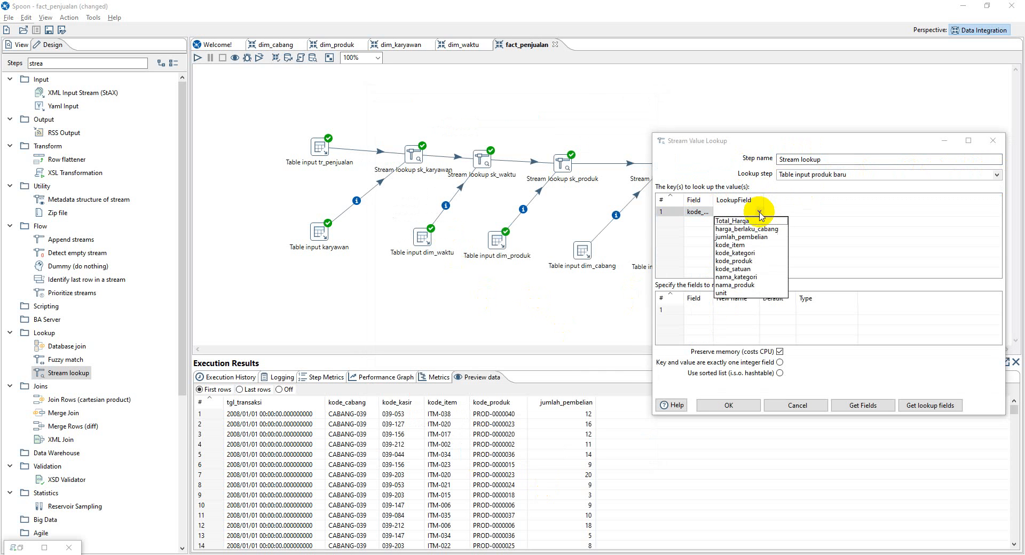
left_click(753, 266)
Step: Retrieve the Total_Harga field in the Stream lookup under the new name total_jual
left_click(709, 311)
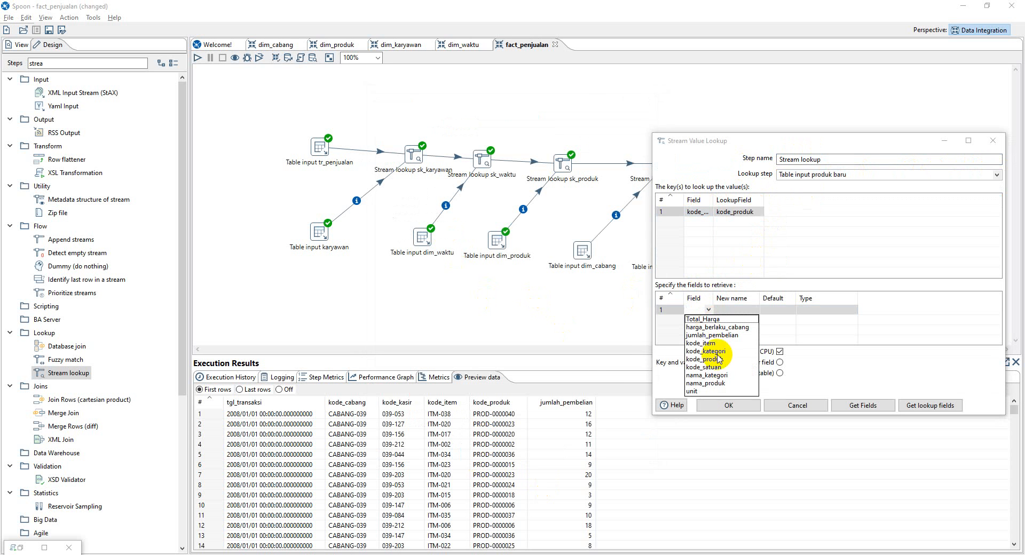
left_click(720, 319)
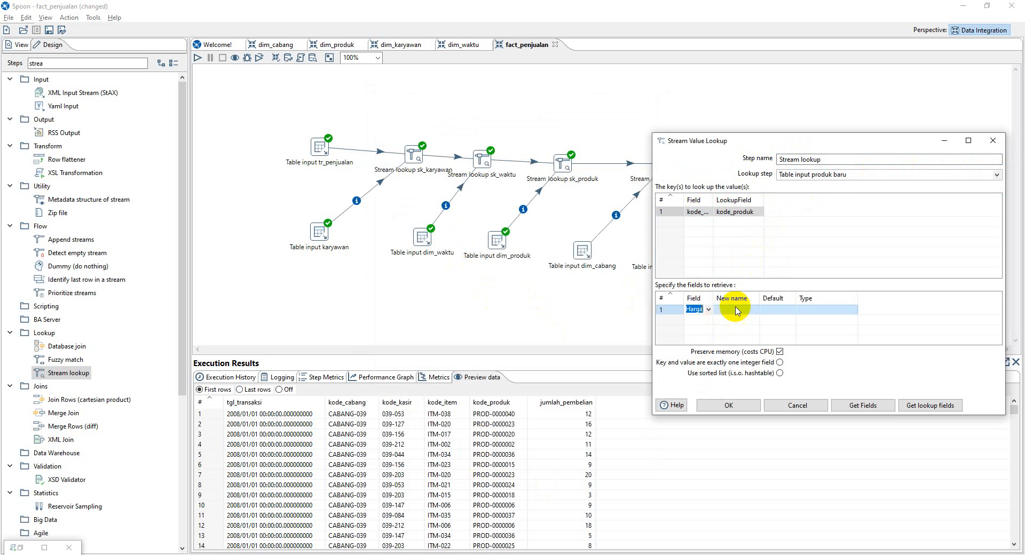
left_click(737, 308)
type("tota")
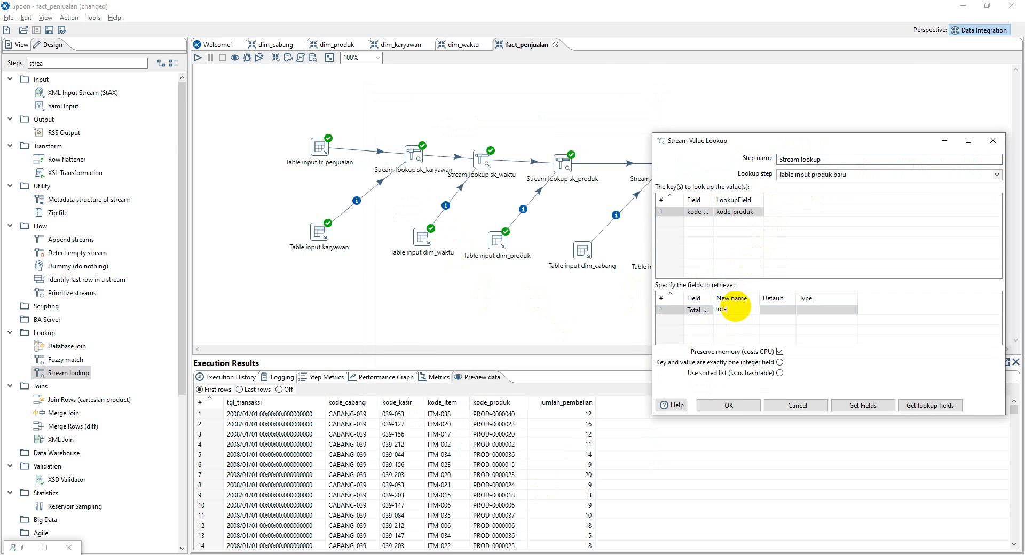
type("l")
key("Return")
left_click(742, 313)
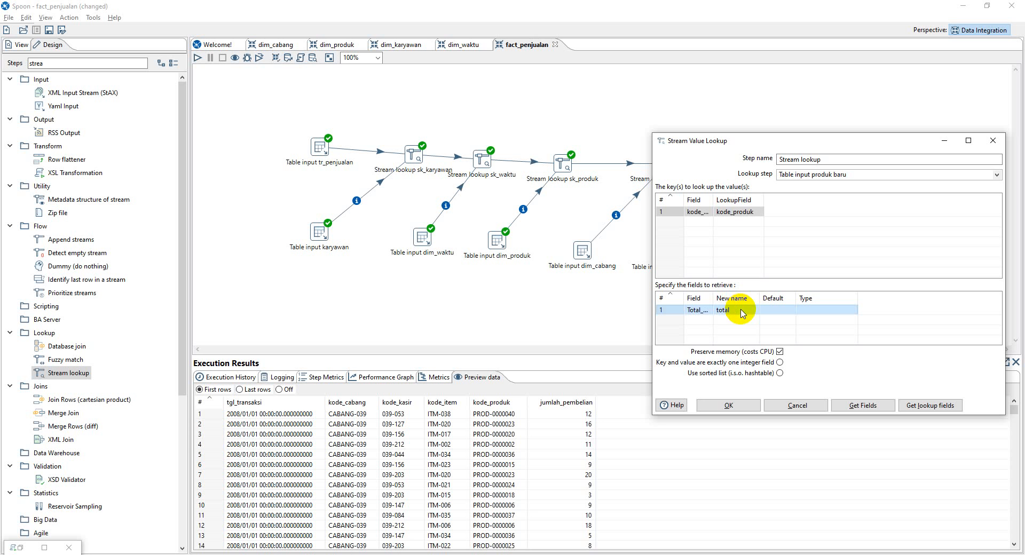
left_click(742, 311)
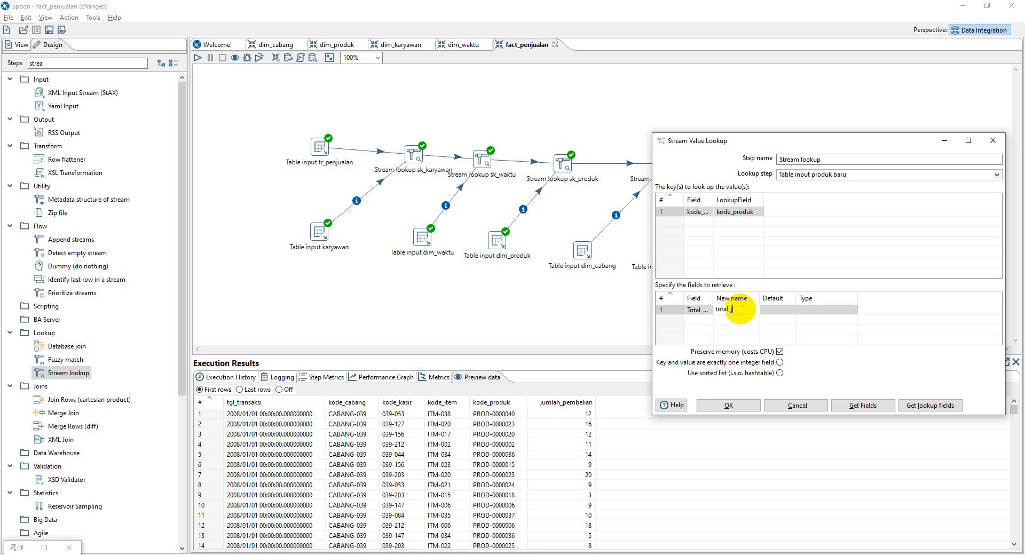
Step: Choose a data type for the retrieved total_jual field and confirm the Stream lookup settings
left_click(847, 311)
left_click(852, 310)
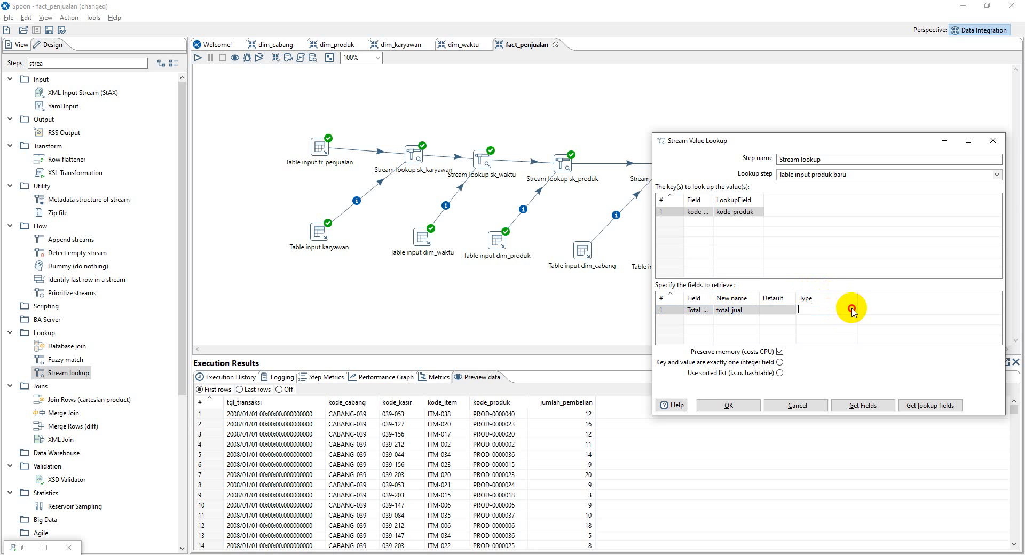
left_click(852, 309)
left_click(810, 372)
left_click(729, 405)
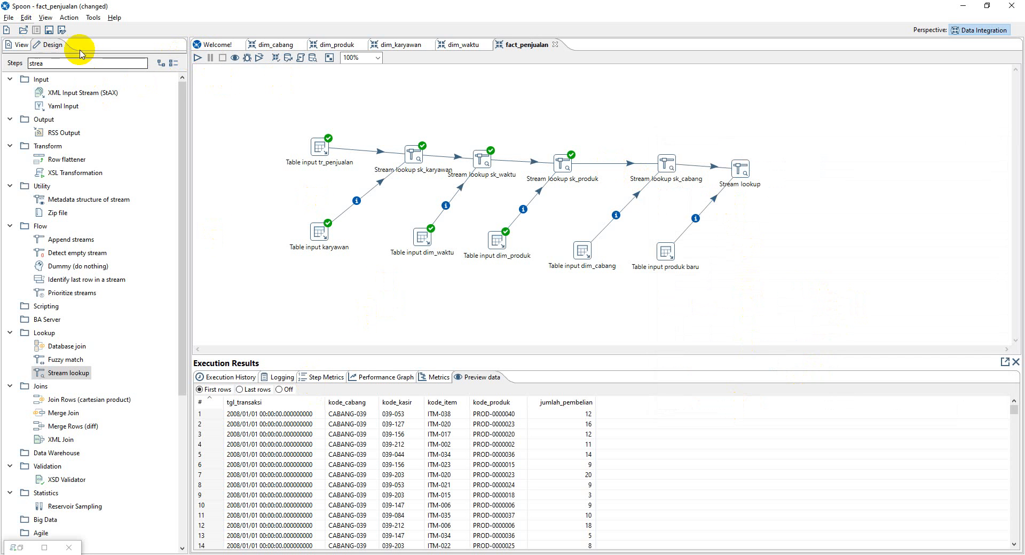
Step: Add a Select values step beyond the last Stream lookup and connect the Stream lookup to it
left_click(11, 59)
key("ctrl+a")
type("select")
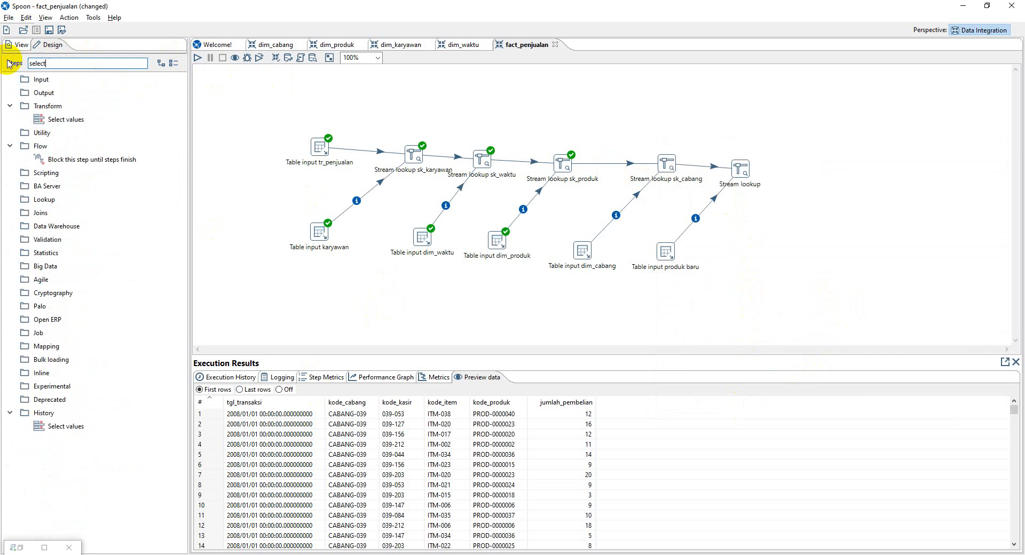
left_click_drag(50, 124, 822, 170)
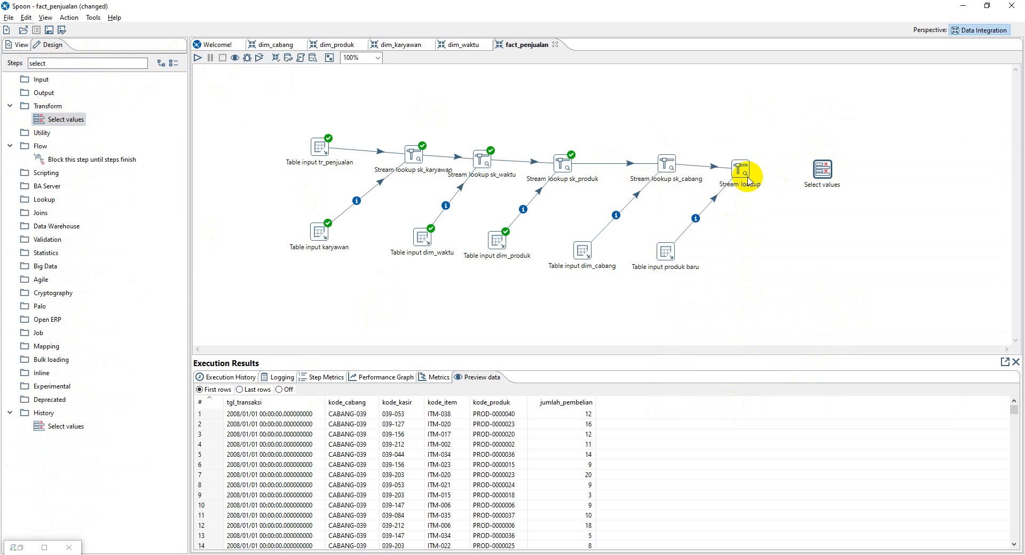
mouse_move(748, 180)
left_click_drag(759, 202, 825, 170)
Step: Load the incoming fields into Select values and remove tgl_transaksi, kode_cabang, kode_kasir, kode_item and kode_produk
double_click(826, 170)
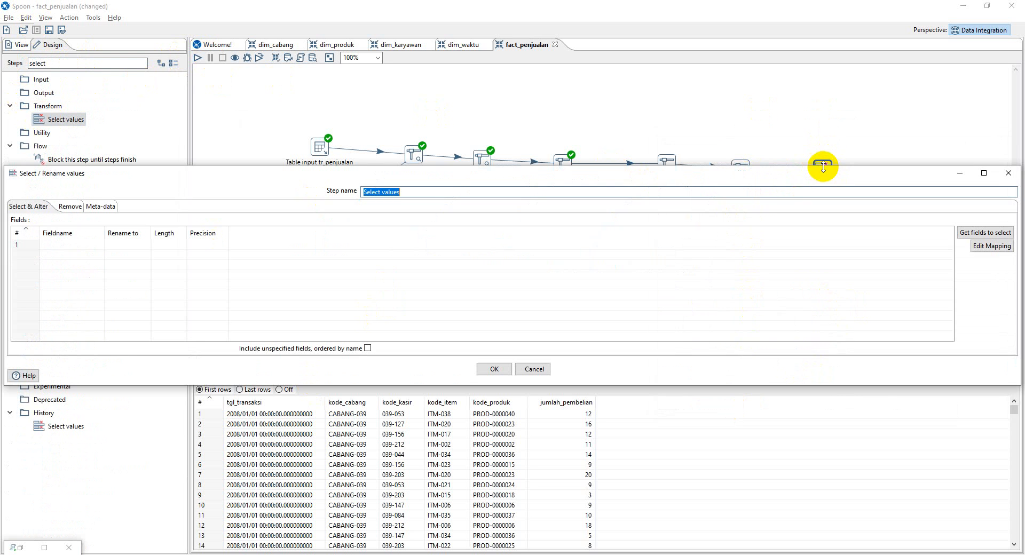
left_click(996, 234)
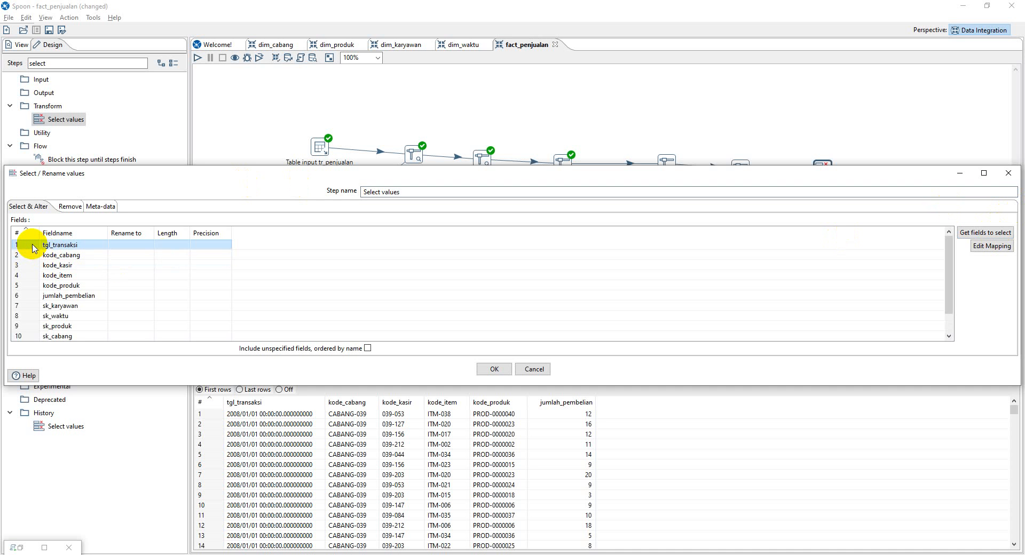
key("Delete")
key("Delete")
key("Delete")
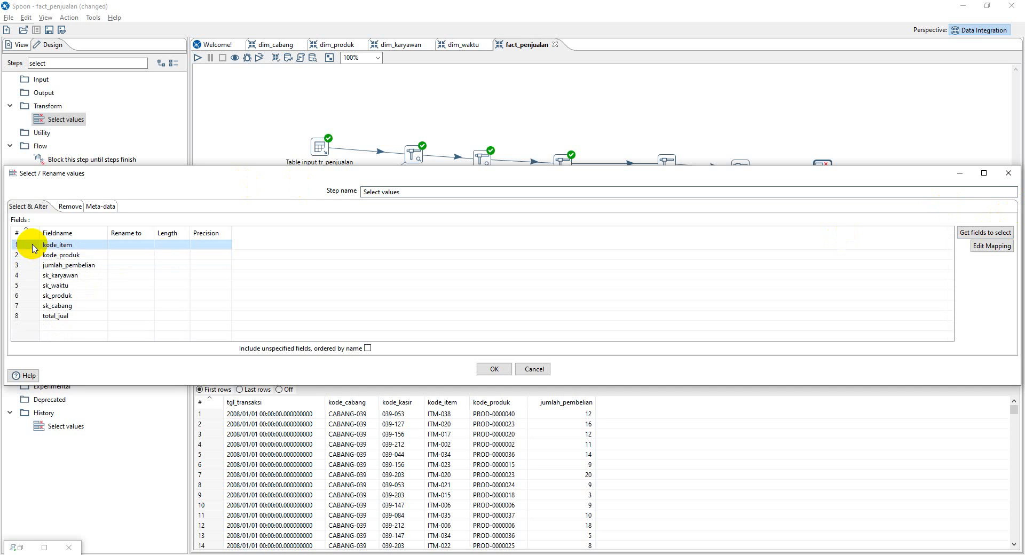
key("Delete")
key("Delete")
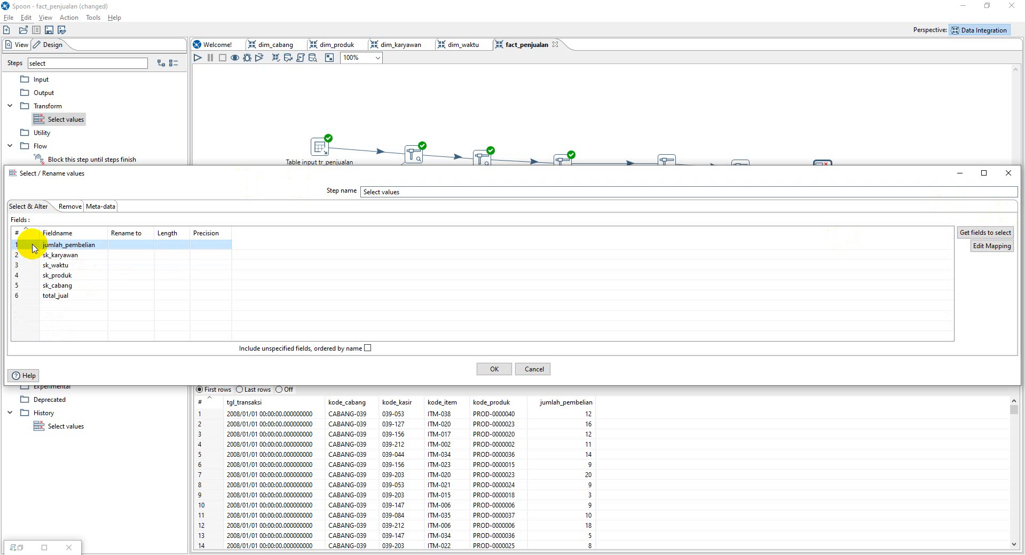
Step: Move jumlah_pembelian down between sk_cabang and total_jual in the Select values field list
key("ctrl+Down")
key("ctrl+Down")
key("ctrl+Down")
key("ctrl+Down")
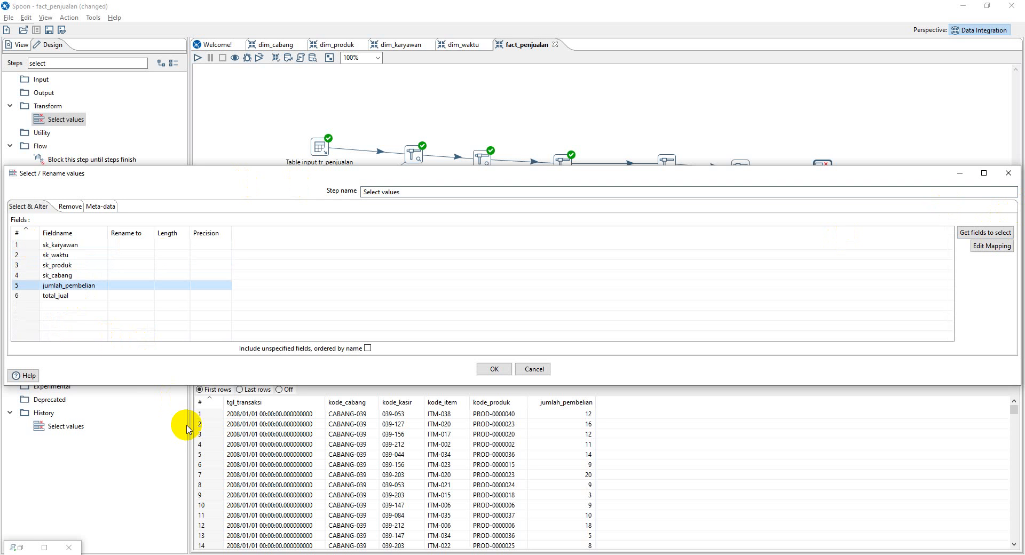
left_click(135, 297, "shift")
Step: Rename jumlah_pembelian to match the Jumlah_unit field of Fact_penjualan in the Word schema, and confirm the Select values settings
key("alt+Tab")
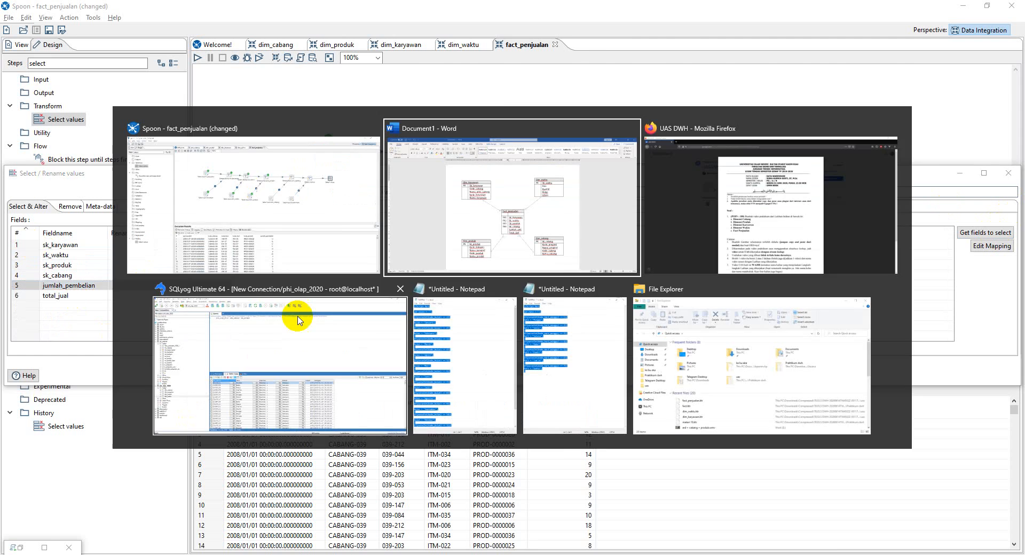
key("alt+Tab")
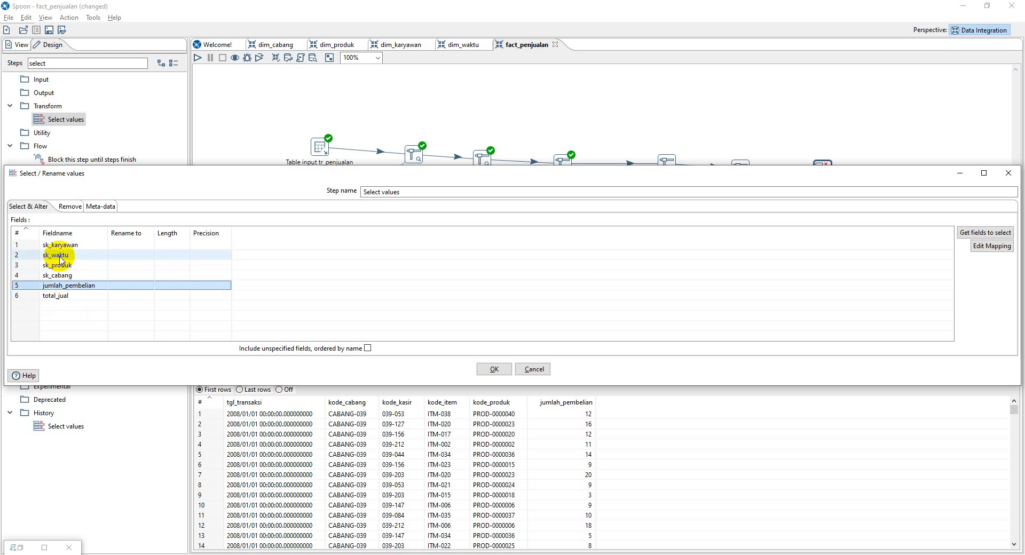
key("alt+Tab")
key("alt+Tab")
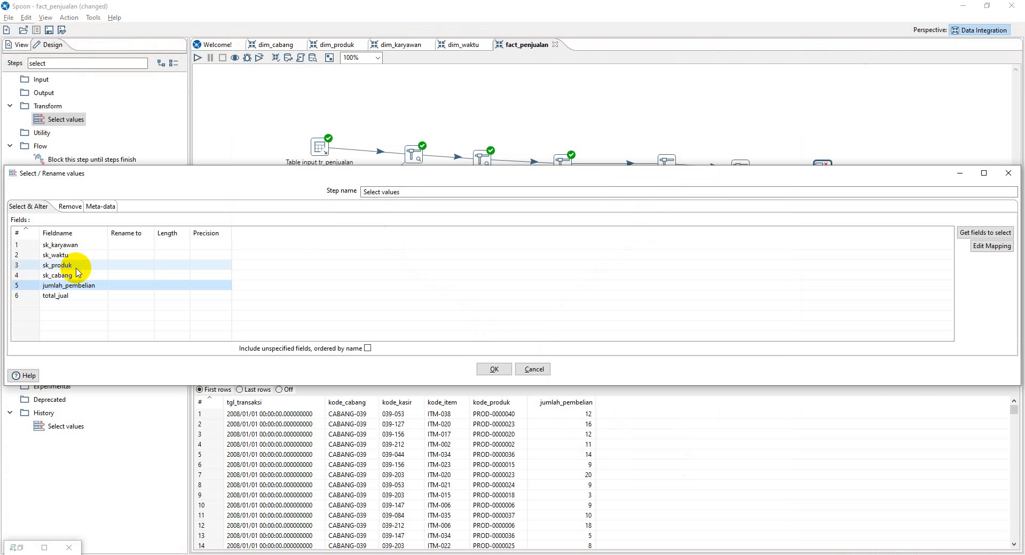
left_click(117, 287)
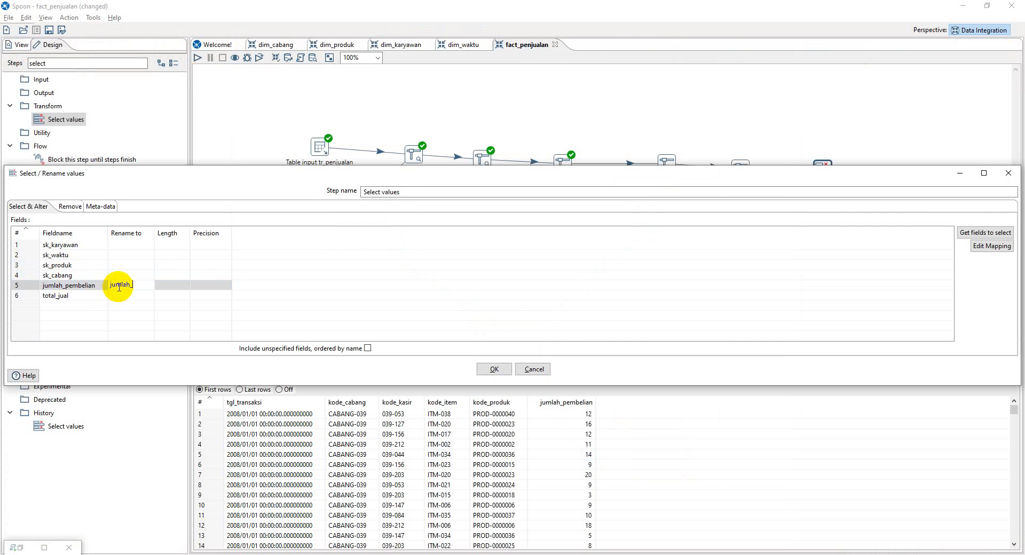
key("alt+Tab")
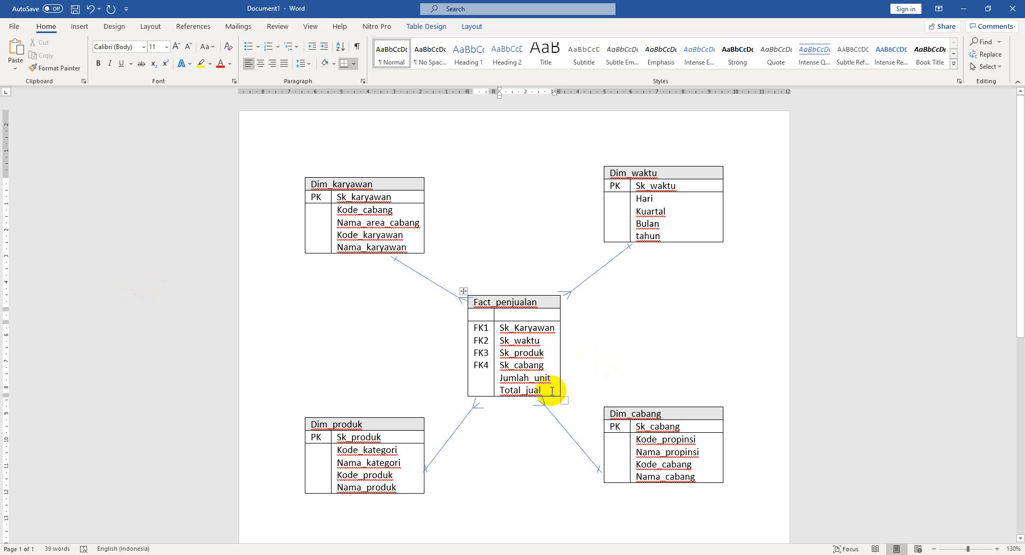
key("alt+Tab")
left_click(494, 369)
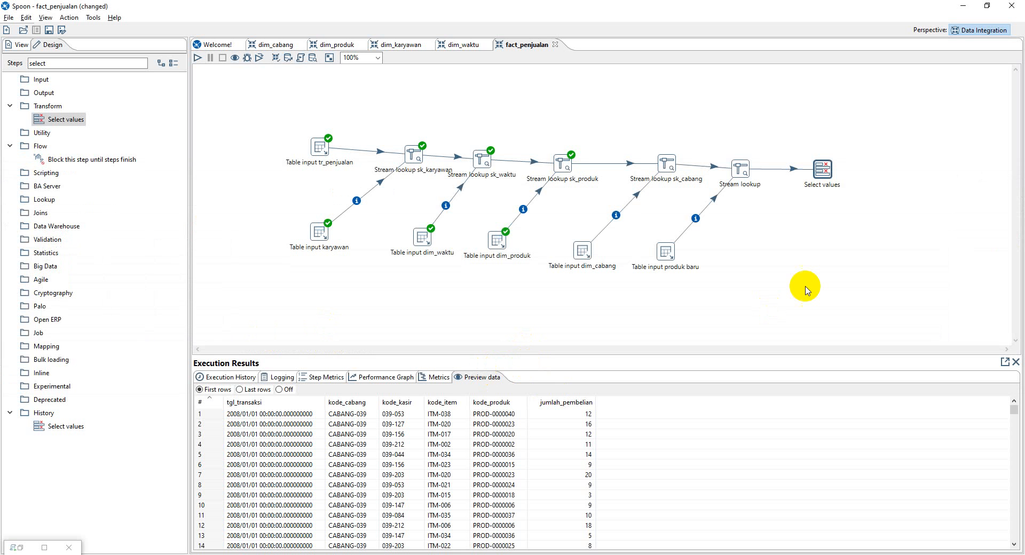
Step: Add a Table output step beyond Select values and connect Select values to it
double_click(52, 63)
type("o")
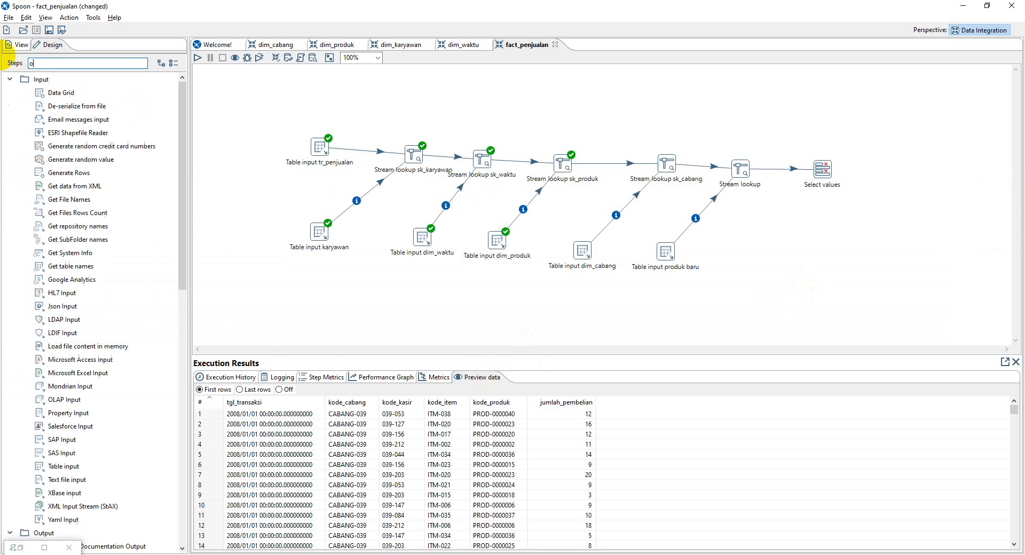
type("utput")
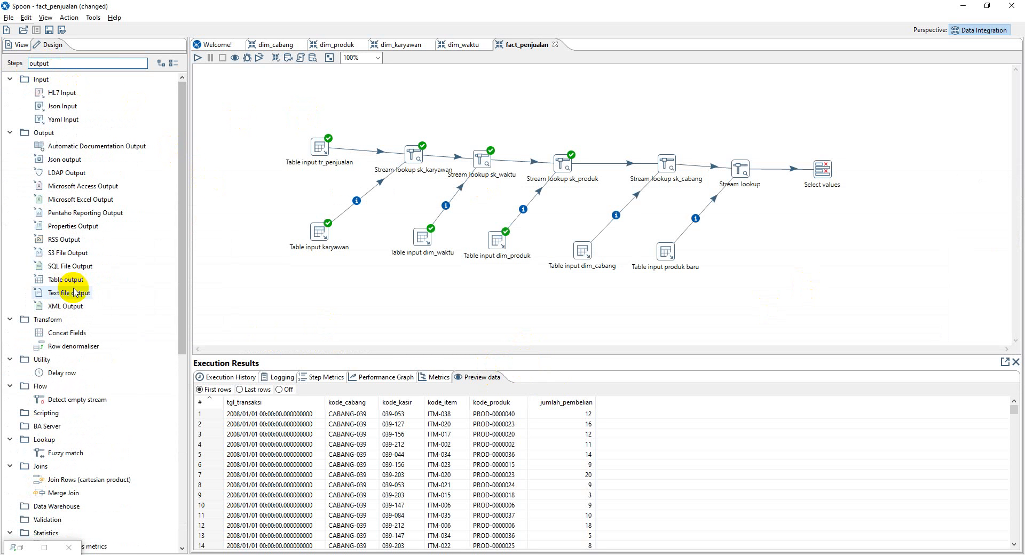
left_click_drag(64, 279, 880, 170)
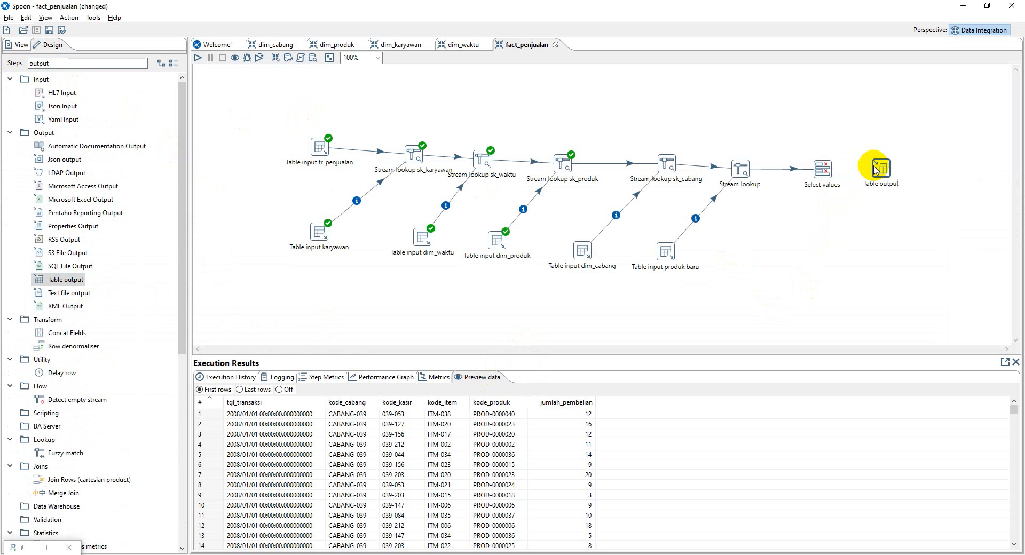
mouse_move(831, 170)
left_click_drag(836, 202, 881, 170)
left_click(908, 174)
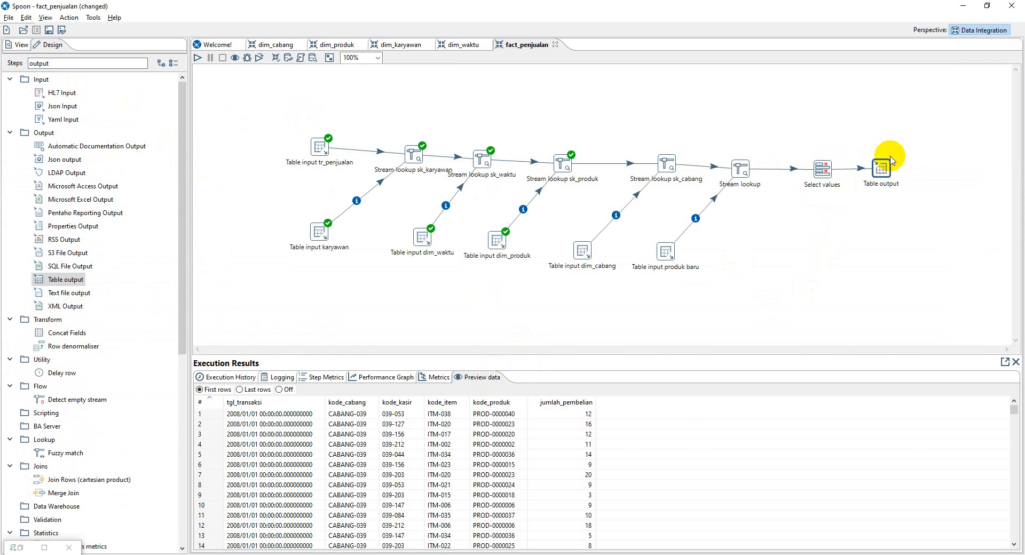
Step: Open the Table output settings and name the step "Table output fact_penjualan"
double_click(881, 167)
left_click(747, 193)
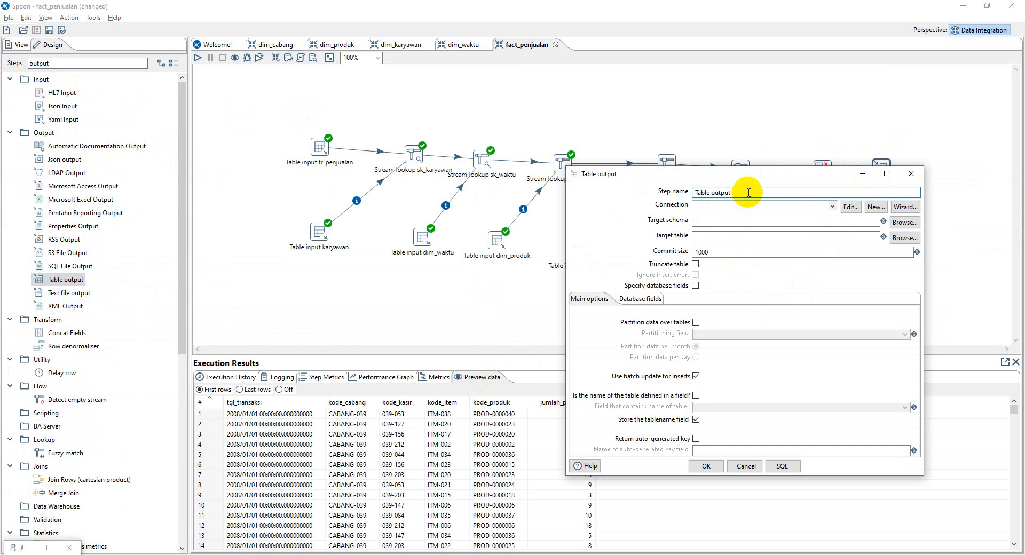
type("fact_penjua")
key("alt+Tab")
key("alt+Tab")
type("lan")
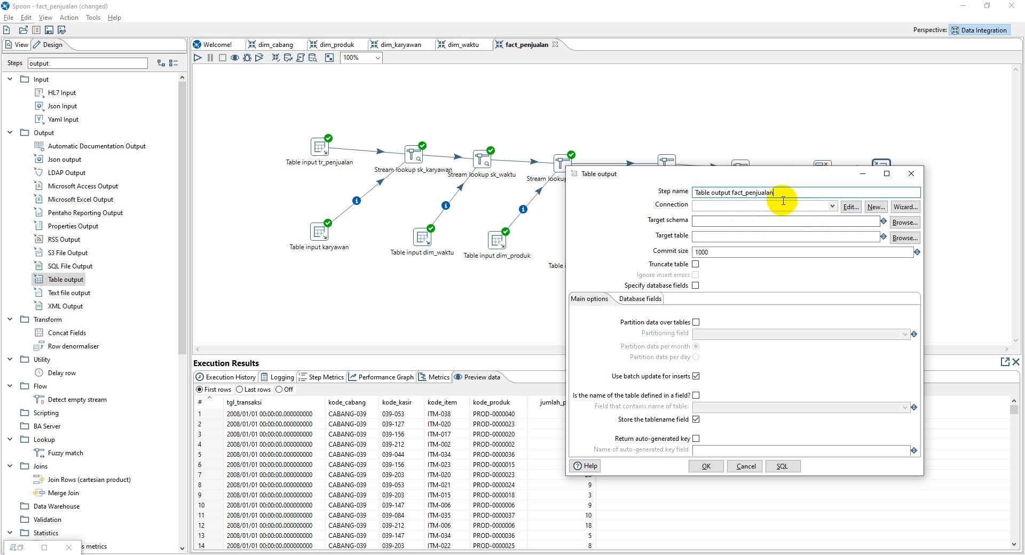
Step: Choose the phi olap connection and set the target table to fact_penjualan, reusing the text from the step name
left_click_drag(774, 193, 729, 195)
key("ctrl+c")
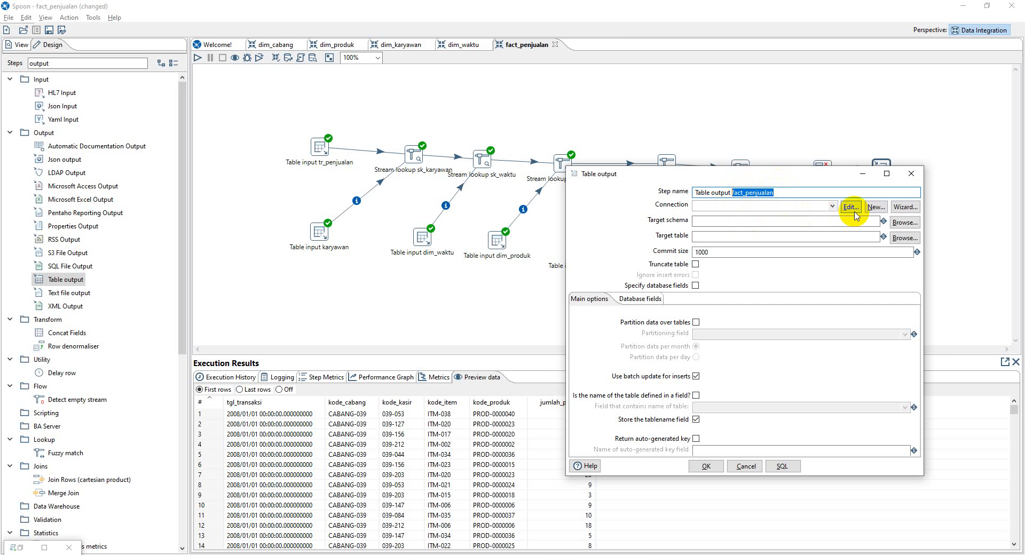
left_click(832, 206)
left_click(756, 229)
left_click(758, 236)
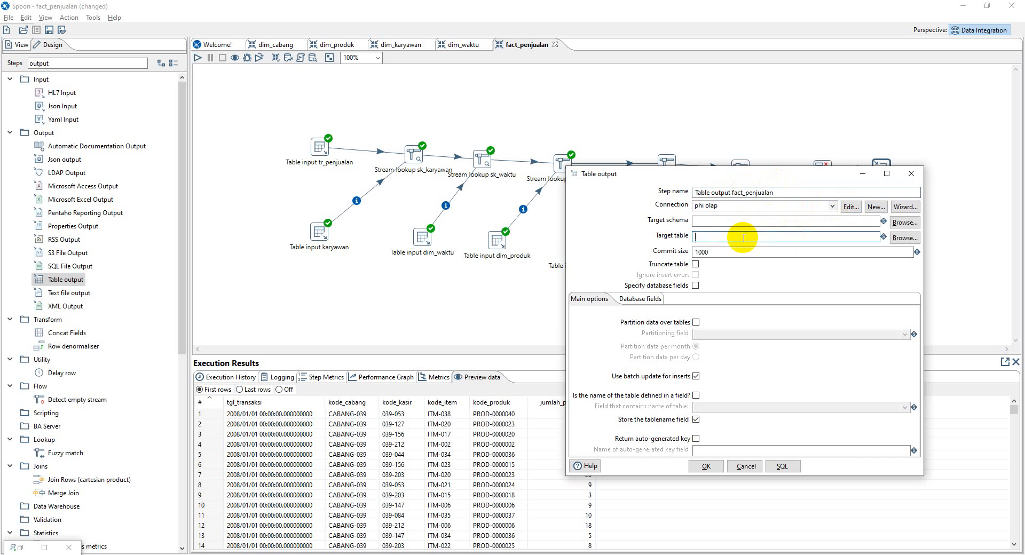
key("ctrl+v")
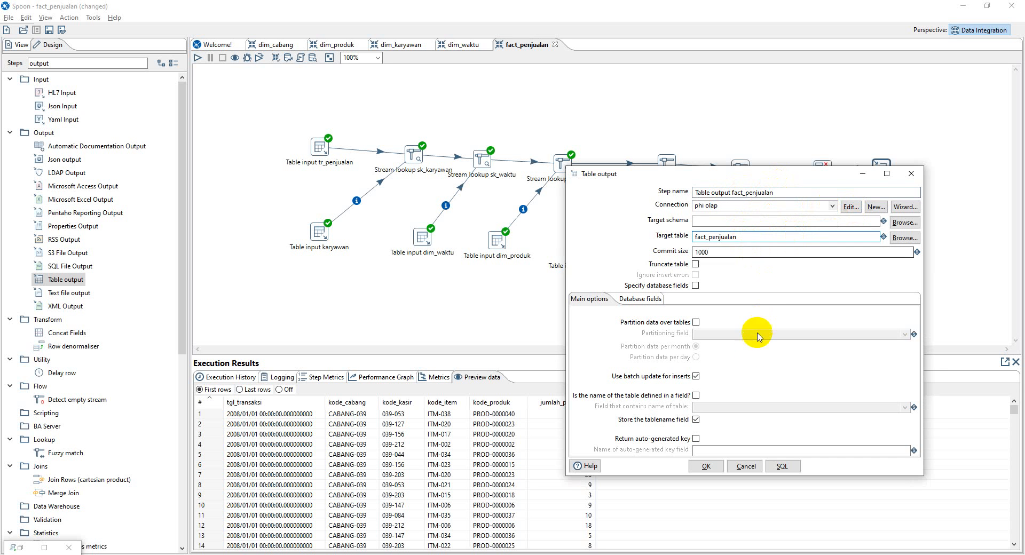
Step: Generate and execute the SQL that creates the fact_penjualan table, and confirm the Table output settings
left_click(781, 466)
left_click(463, 310)
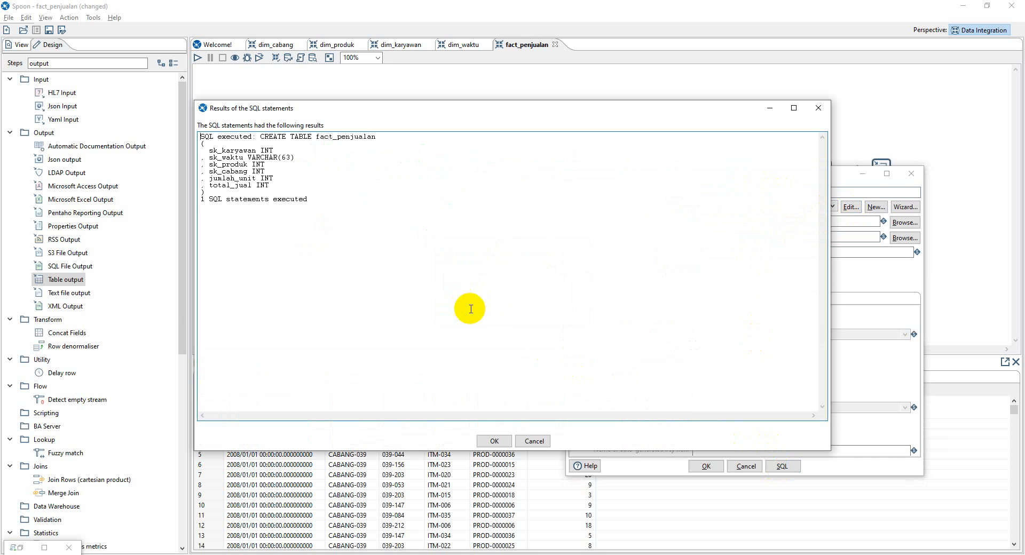
left_click(492, 442)
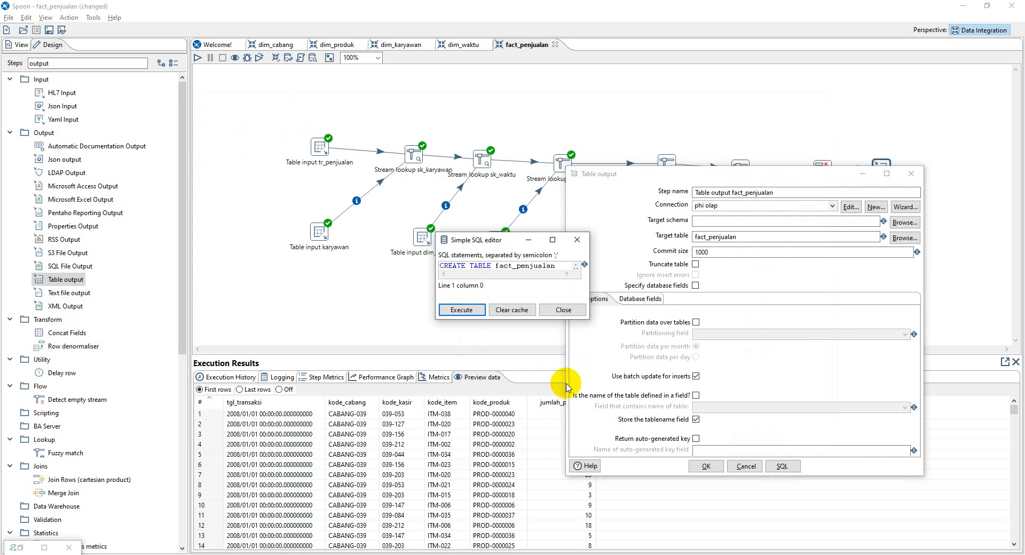
left_click(564, 310)
left_click(706, 466)
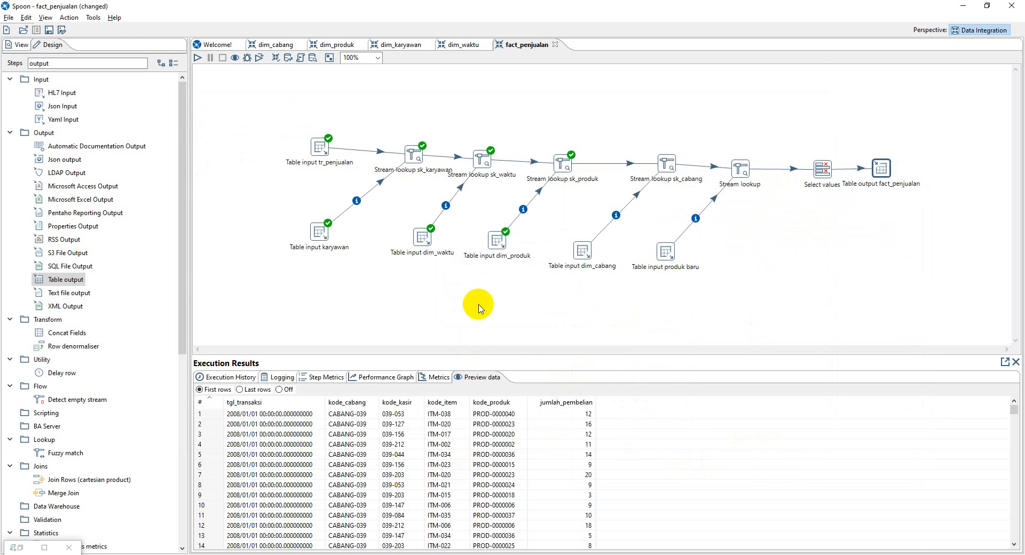
Step: Save and run the fact_penjualan transformation
left_click(197, 57)
left_click(496, 509)
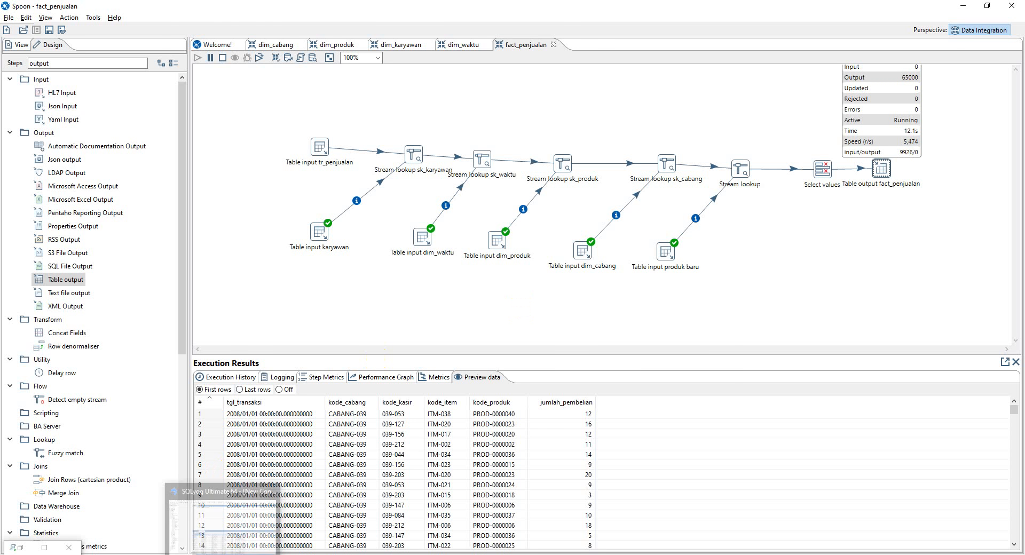
Step: Switch to SQLyog, refresh the object browser and view the data of the fact_penjualan table in phi_olap_2020
left_click(223, 554)
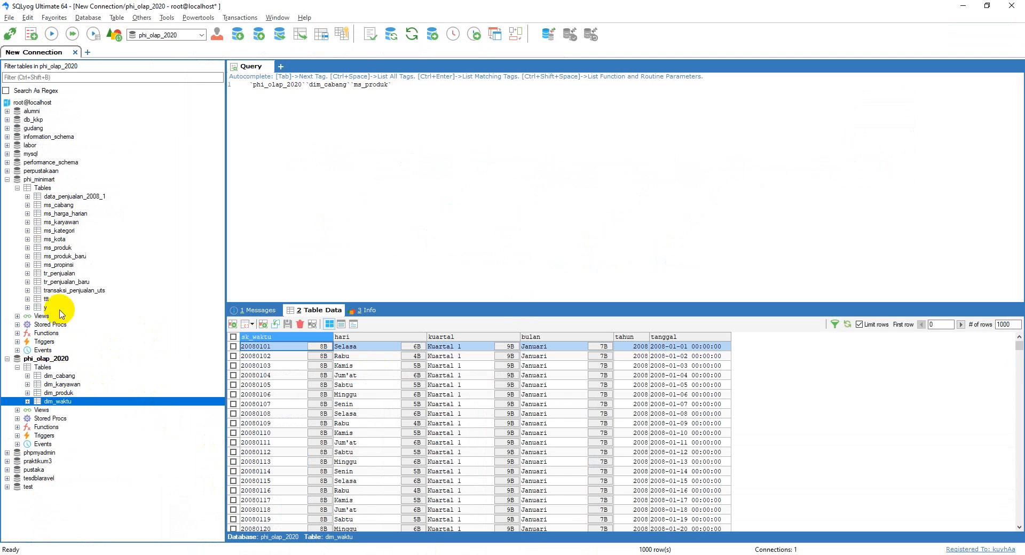
left_click(114, 36)
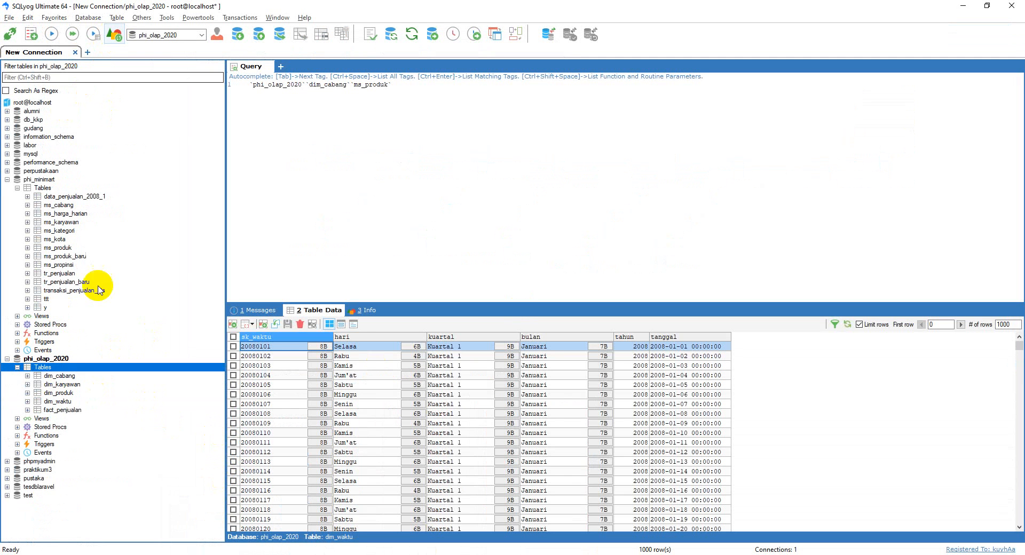
left_click(77, 411)
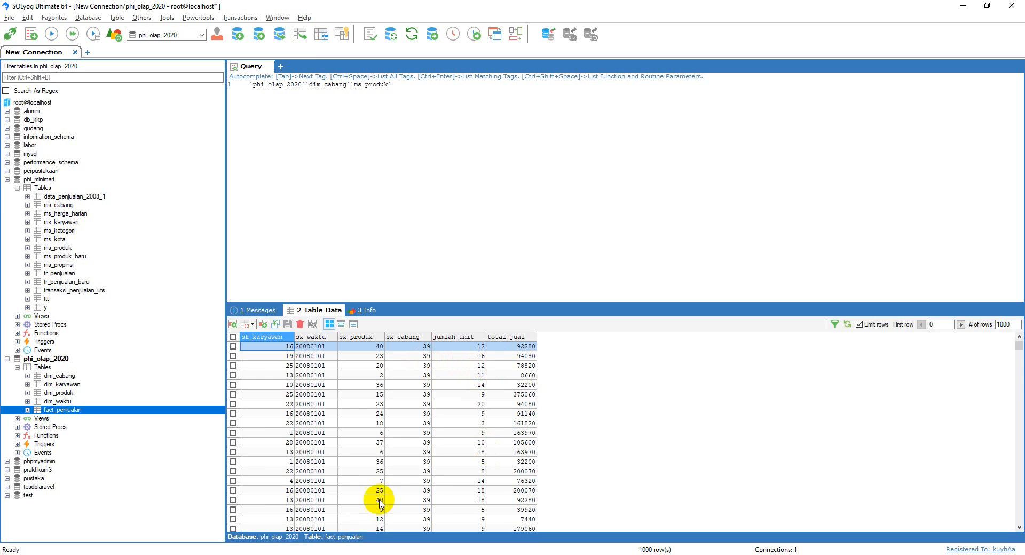
Step: Return to Spoon and check the transformation's progress, metrics and preview data for the output step
key("alt+Tab")
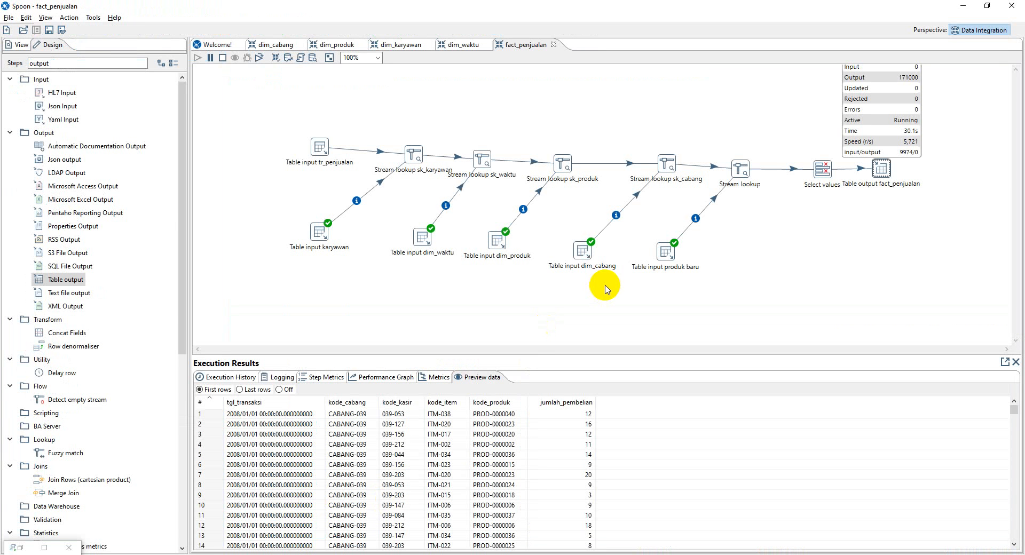
left_click(582, 299)
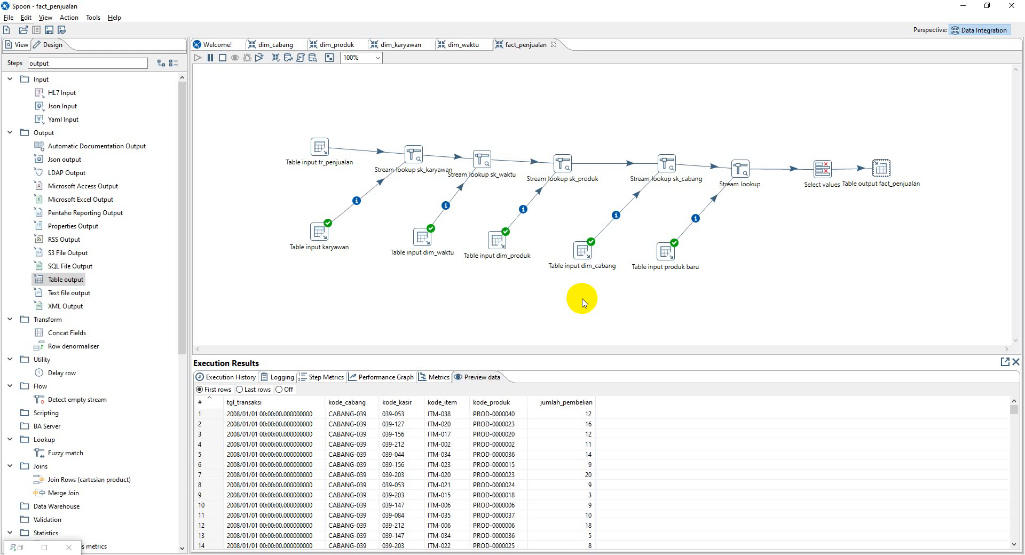
left_click(436, 378)
left_click(473, 379)
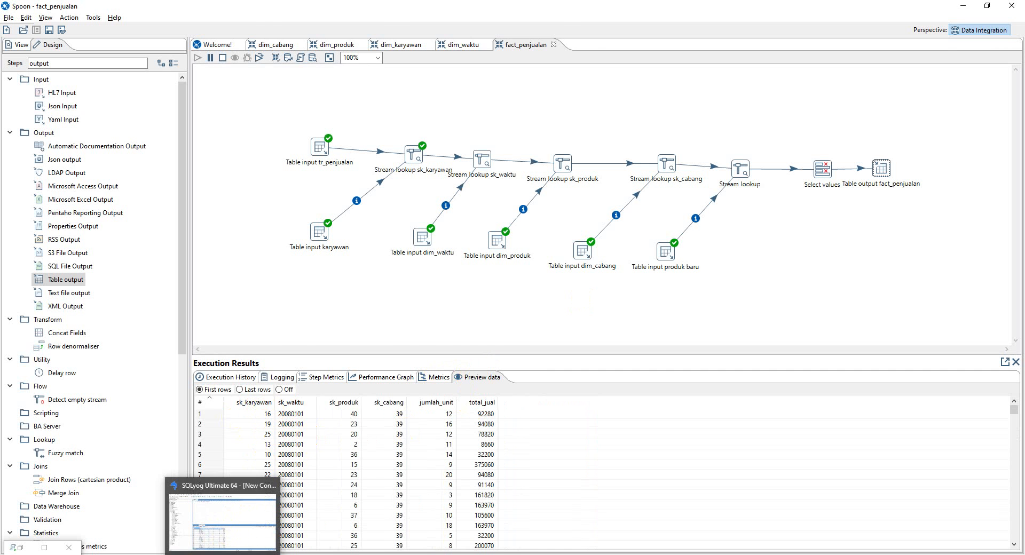
left_click(225, 542)
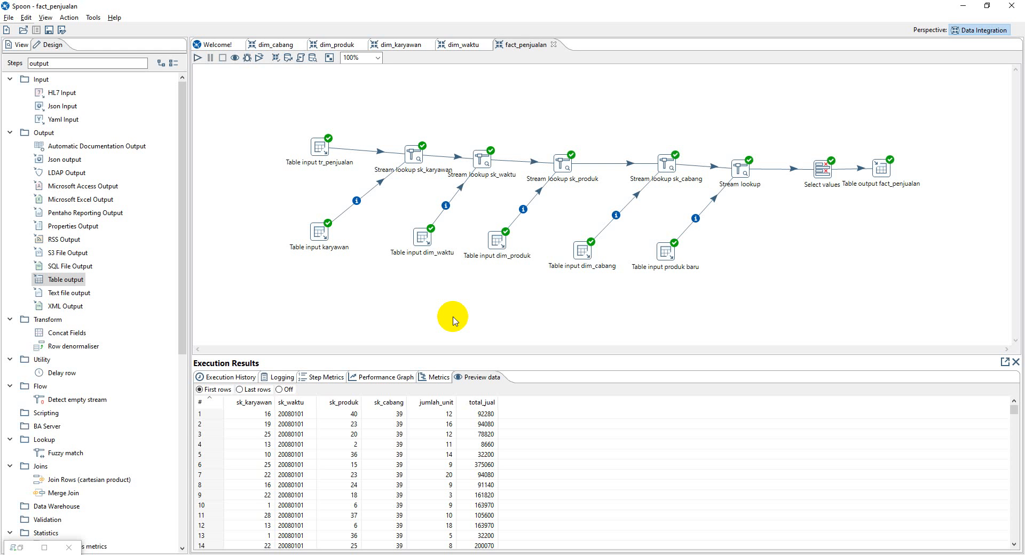
left_click(433, 377)
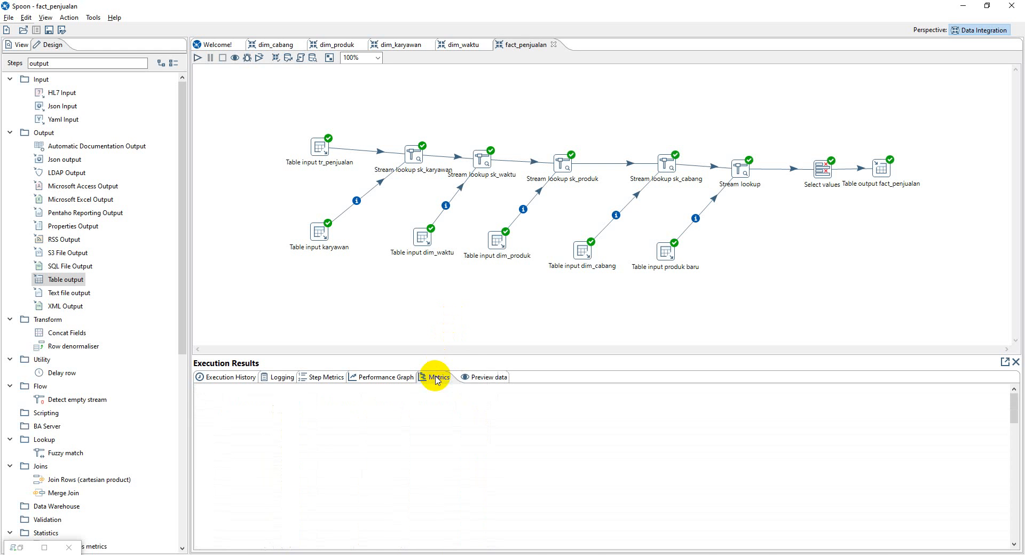
left_click(478, 378)
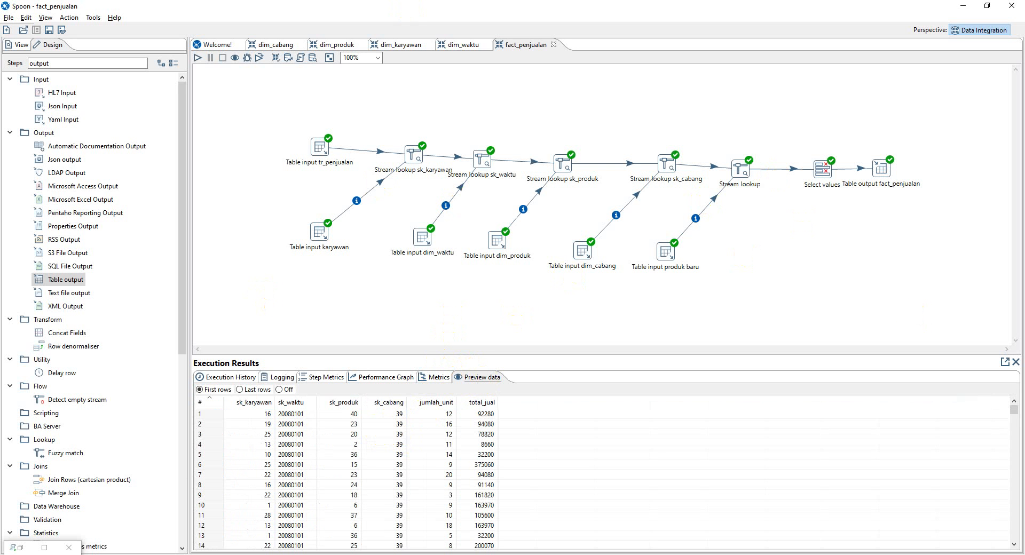
Step: Switch to Firefox and review the list of required exercises and notes in Soal UAS_A_B_2020_1.pdf
mouse_move(223, 554)
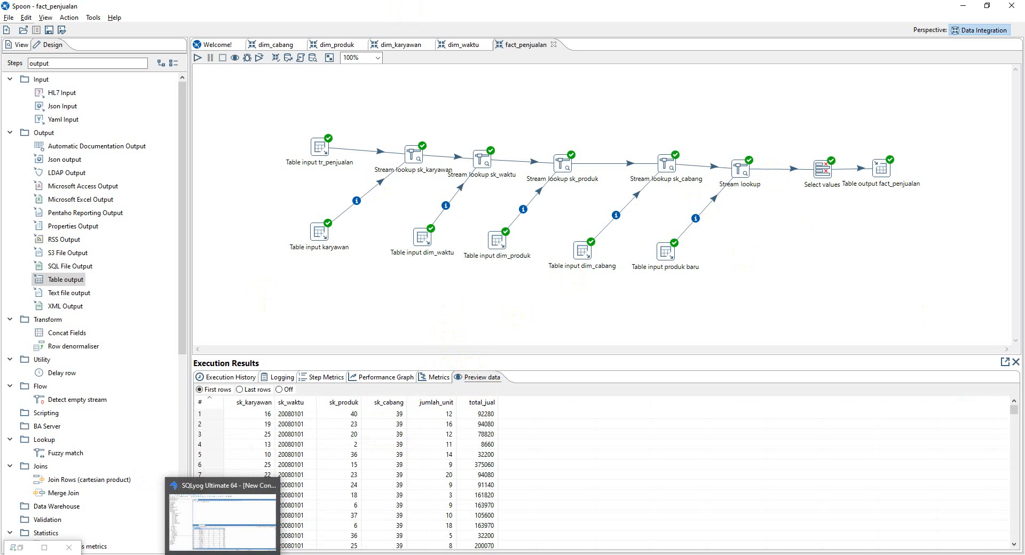
left_click(91, 554)
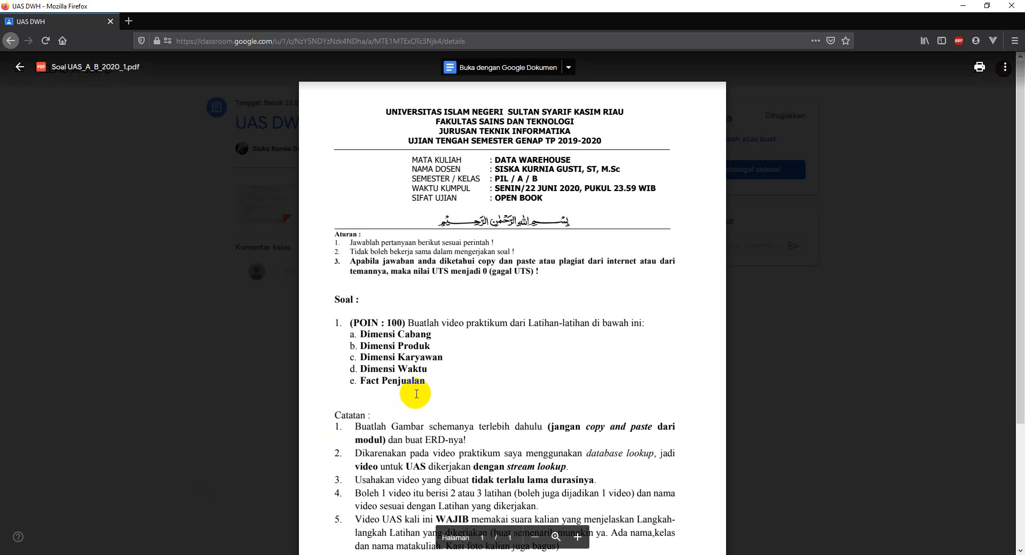
scroll(420, 391, "down", 3)
scroll(421, 391, "up", 3)
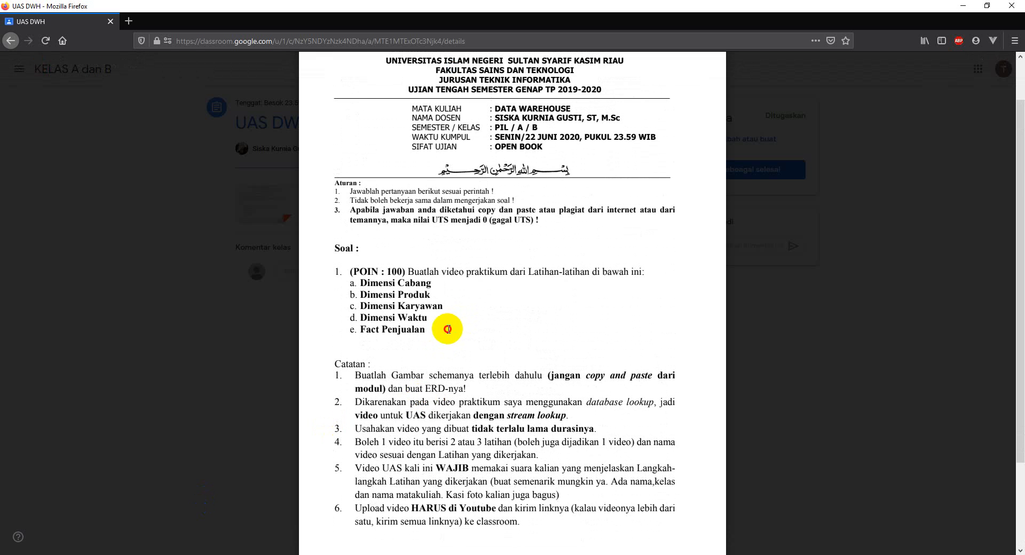
left_click_drag(342, 284, 363, 295)
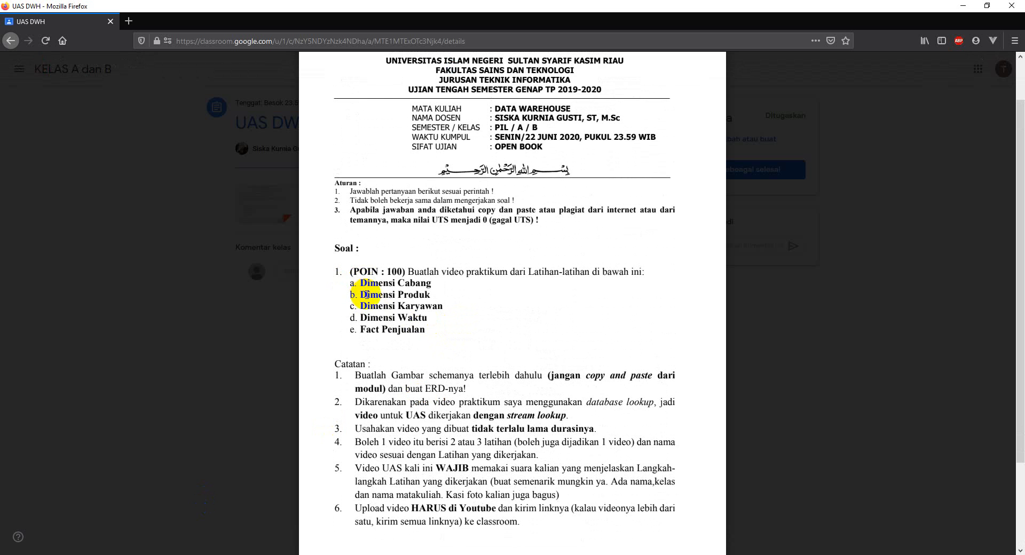